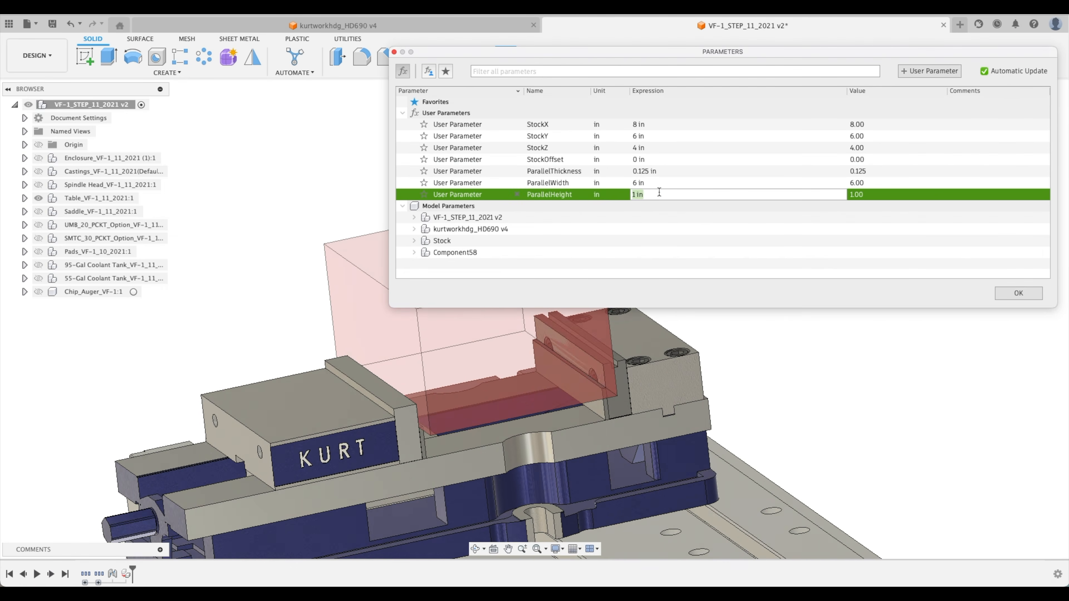
Step: Set the ParallelHeight user parameter to 0.5 in
{"action": "type", "text": "0.5"}
{"action": "key", "text": "Return"}
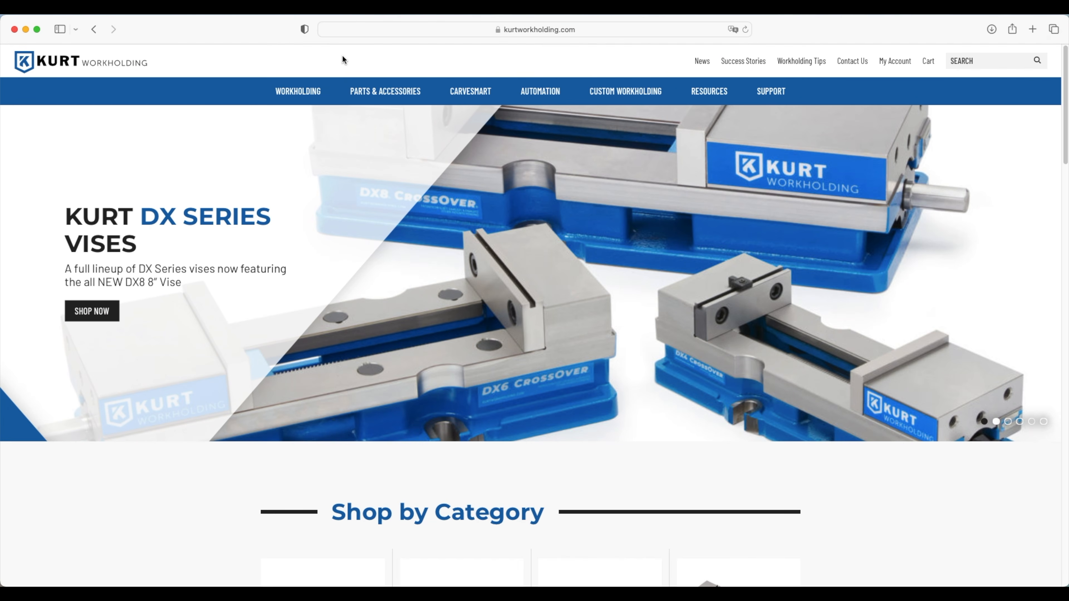
Step: On the Kurt Workholding website in the browser, open the Kurt Vise – HD690 product from the 6" single station vises
{"action": "mouse_move", "coordinate": [305, 93]}
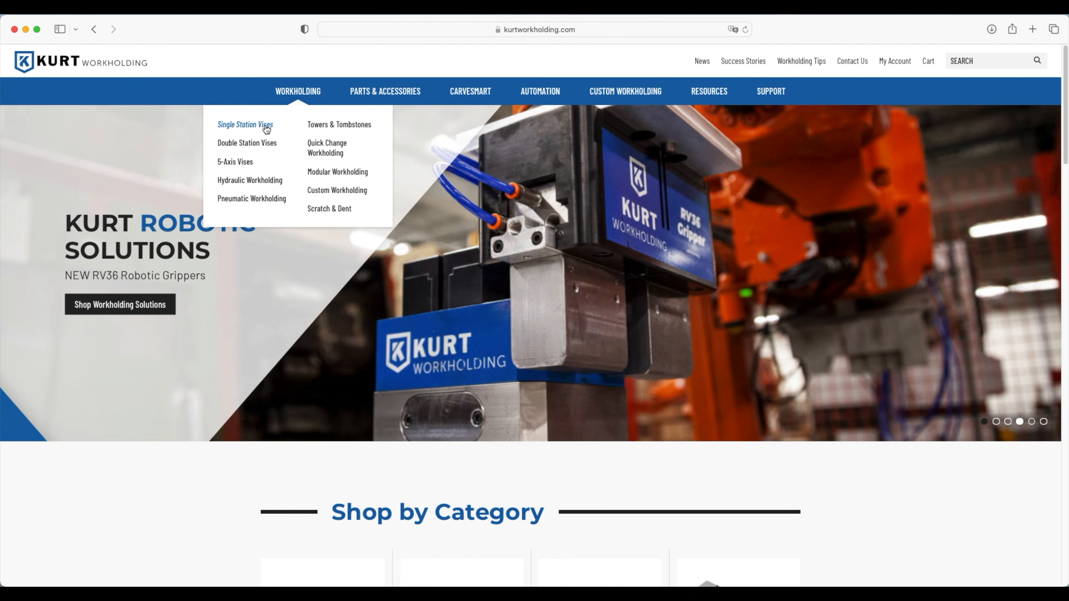
{"action": "left_click", "coordinate": [246, 127]}
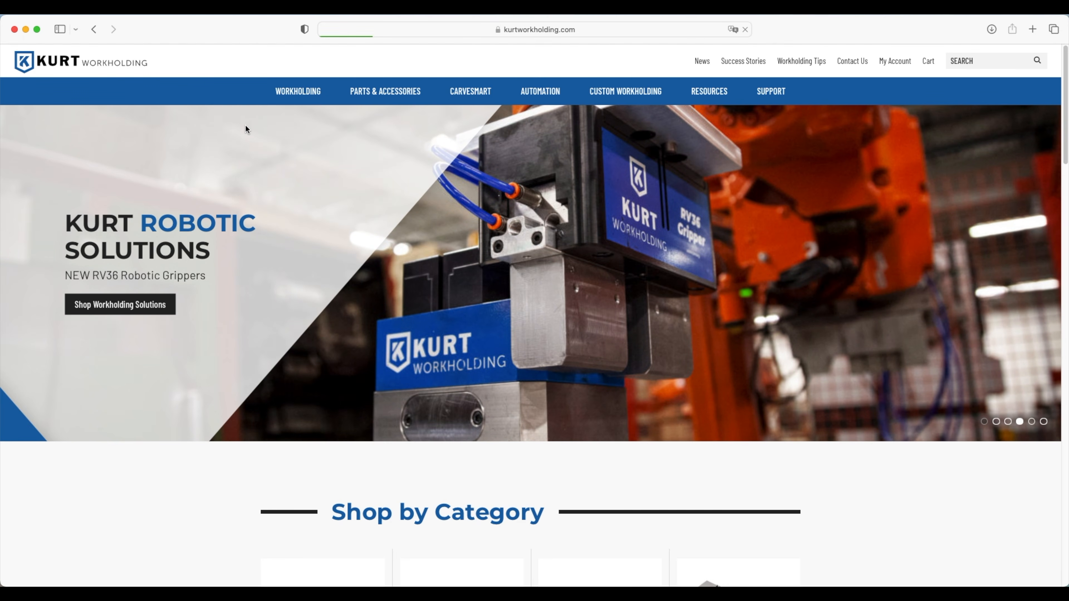
{"action": "scroll", "coordinate": [614, 411], "scroll_direction": "down", "scroll_amount": 1}
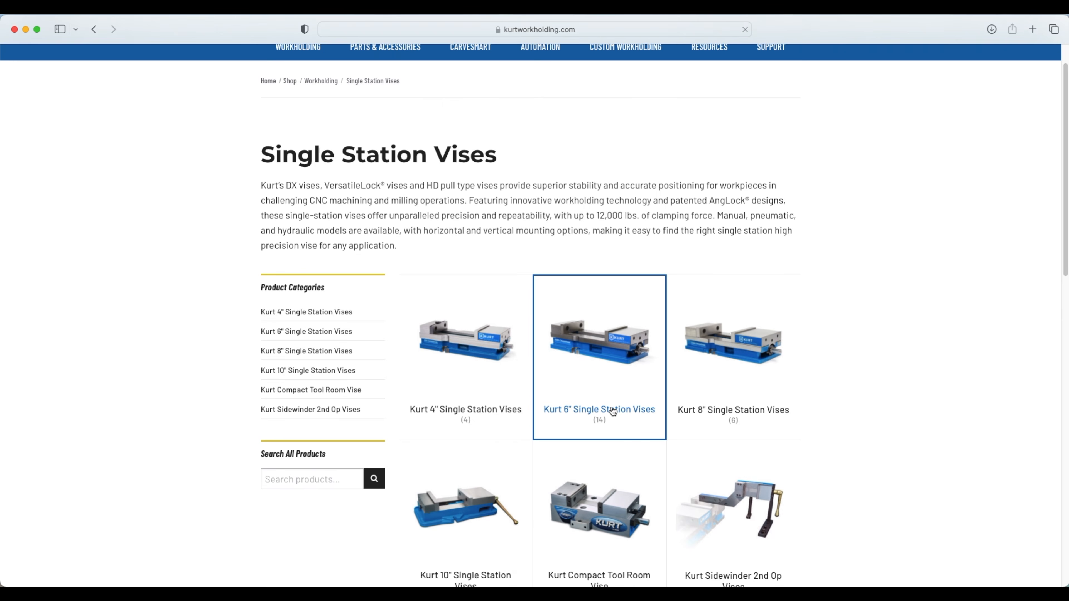
{"action": "left_click", "coordinate": [598, 350]}
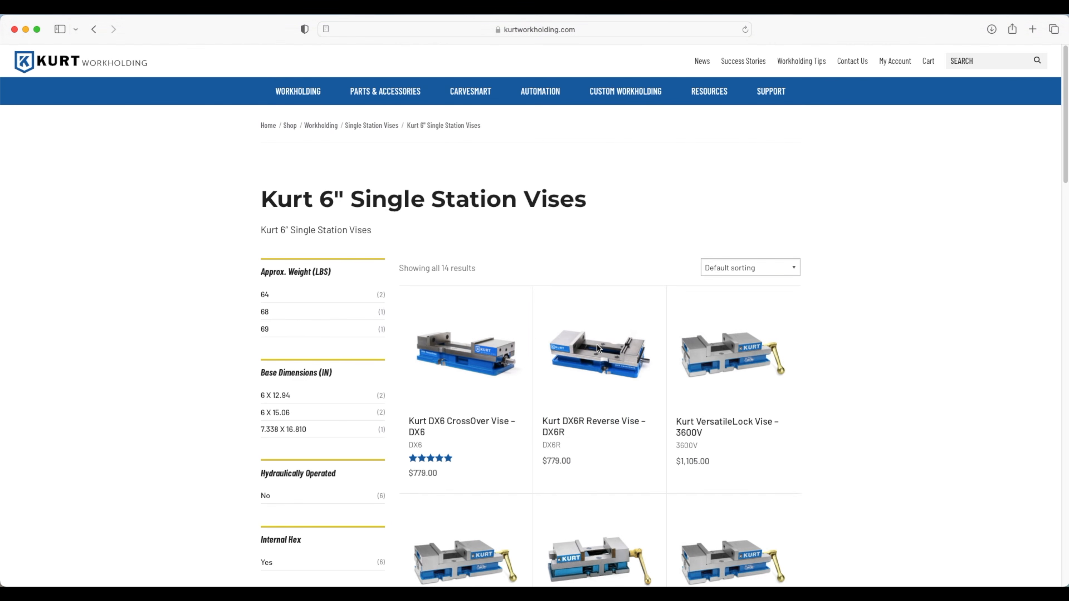
{"action": "scroll", "coordinate": [598, 348], "scroll_direction": "down", "scroll_amount": 15}
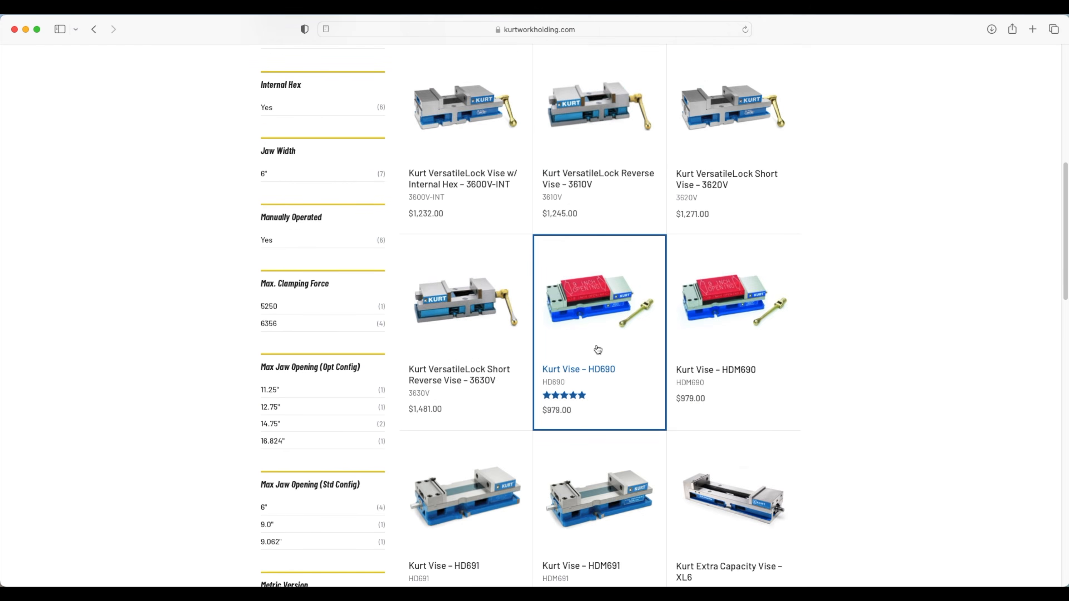
{"action": "scroll", "coordinate": [598, 349], "scroll_direction": "up", "scroll_amount": 5}
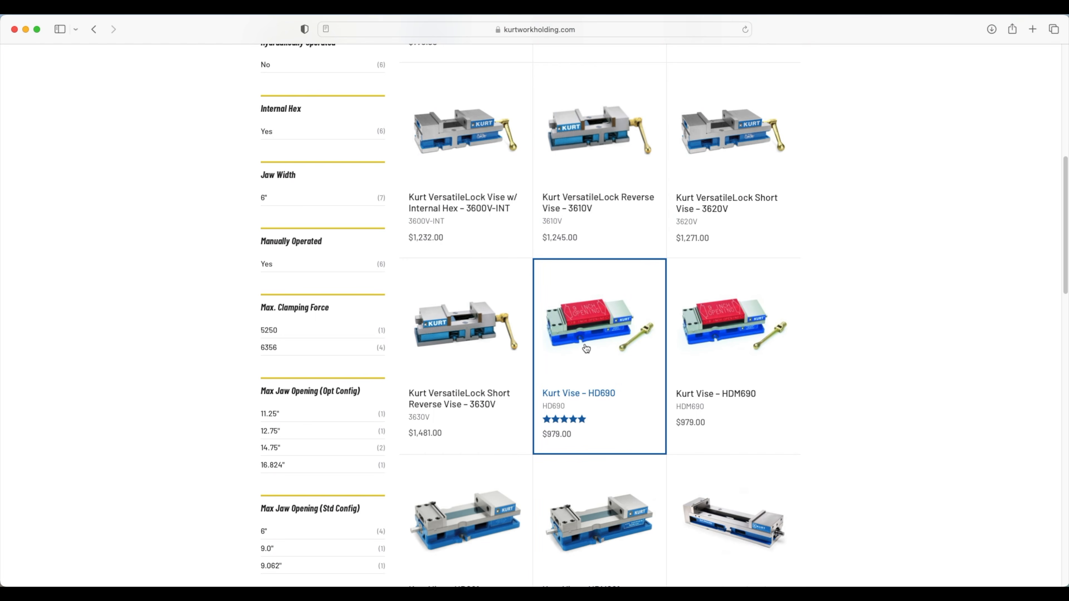
{"action": "left_click", "coordinate": [592, 337]}
Step: Generate and download the HD690 vise's CAD model in STEP (.stp) format
{"action": "scroll", "coordinate": [526, 335], "scroll_direction": "down", "scroll_amount": 10}
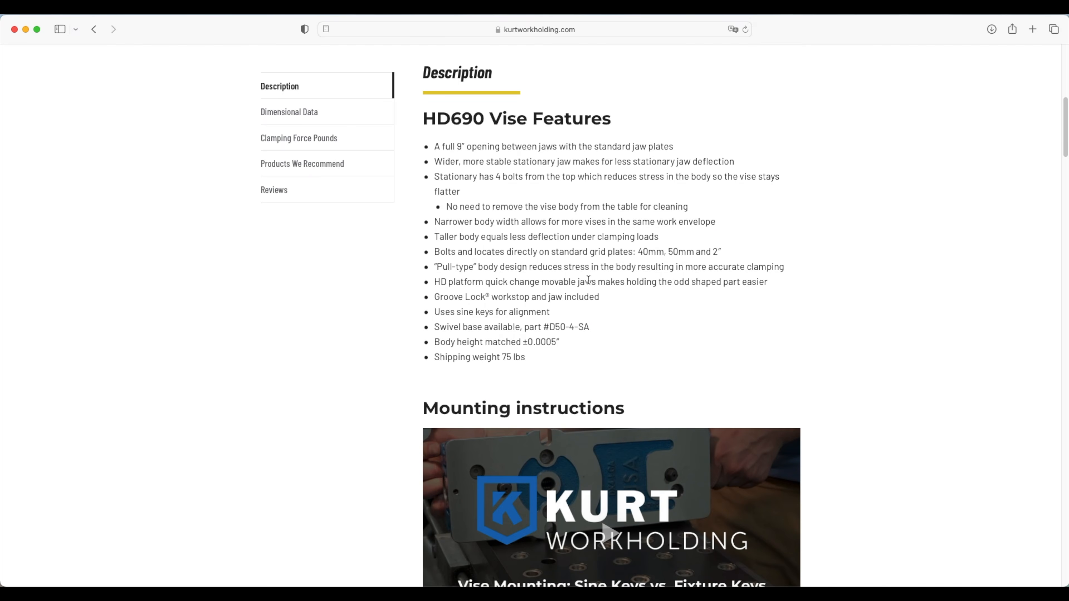
{"action": "scroll", "coordinate": [589, 281], "scroll_direction": "up", "scroll_amount": 1}
{"action": "scroll", "coordinate": [580, 238], "scroll_direction": "up", "scroll_amount": 1}
{"action": "scroll", "coordinate": [580, 238], "scroll_direction": "up", "scroll_amount": 8}
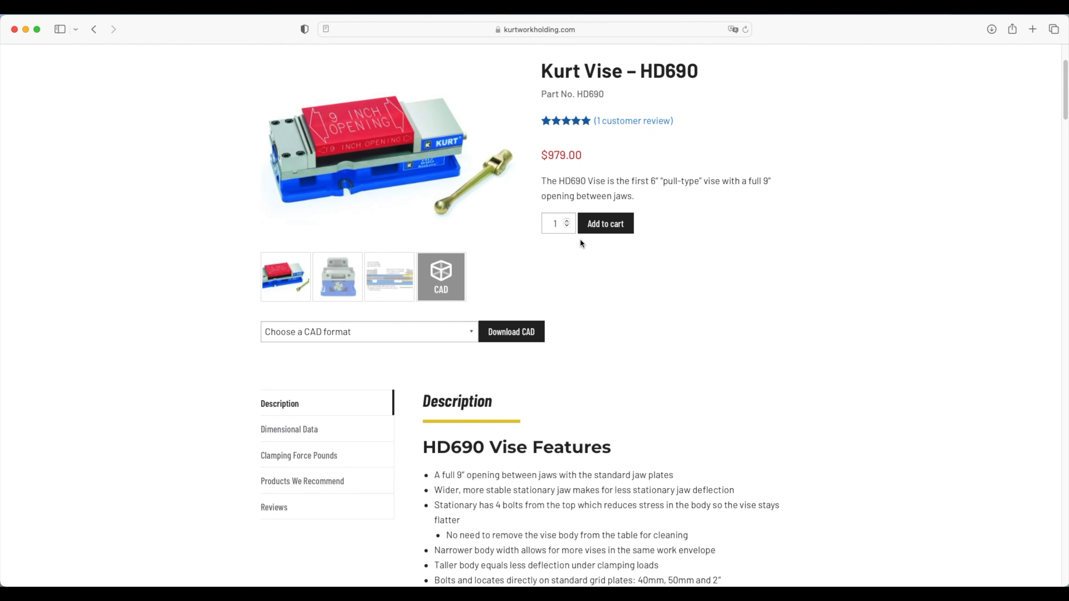
{"action": "double_click", "coordinate": [581, 180]}
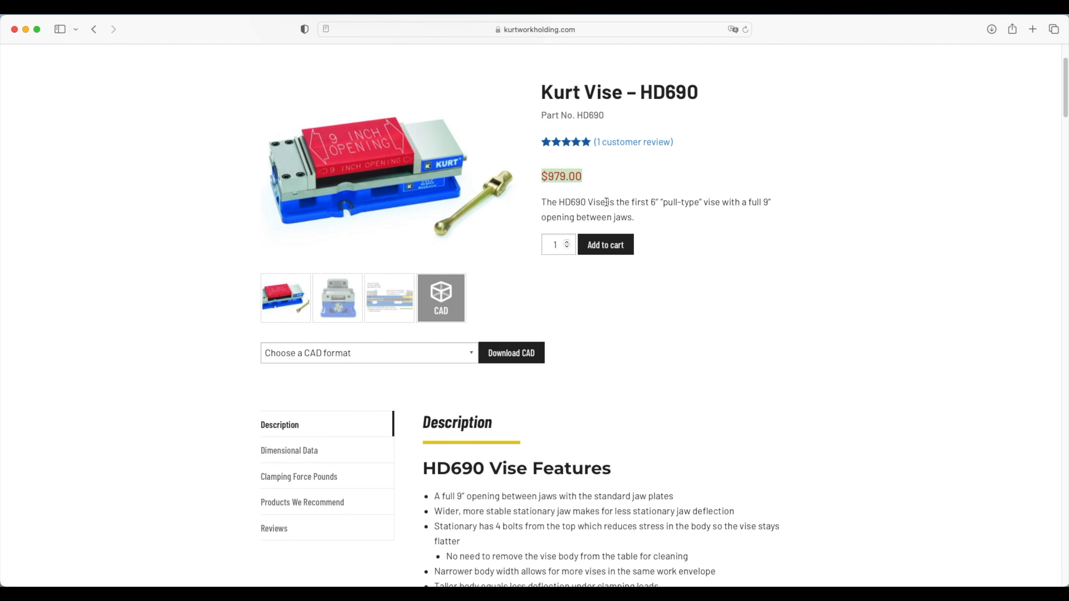
{"action": "left_click", "coordinate": [510, 291]}
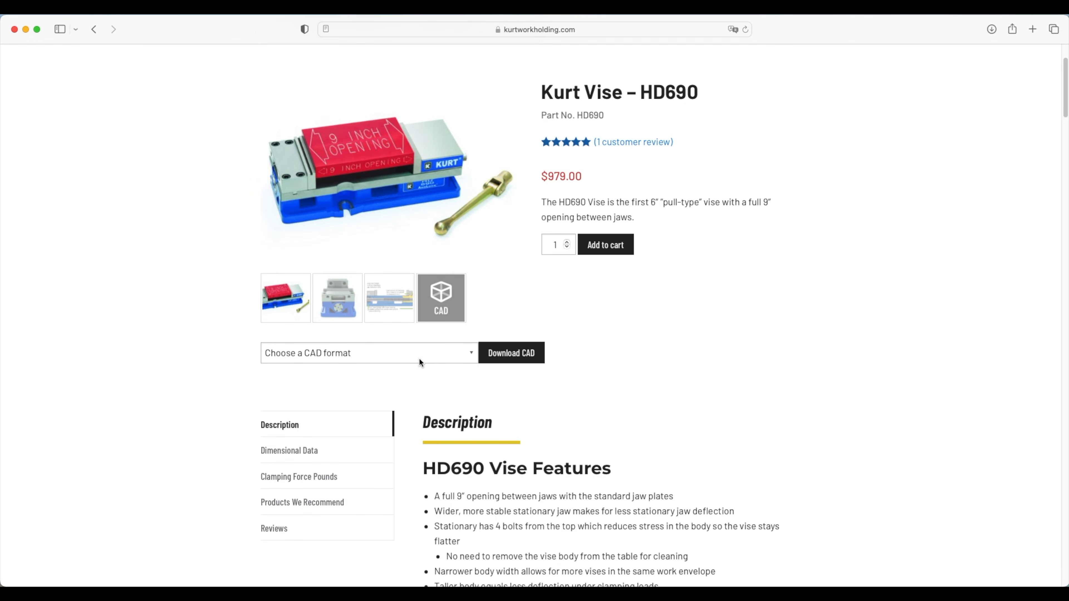
{"action": "left_click", "coordinate": [472, 355]}
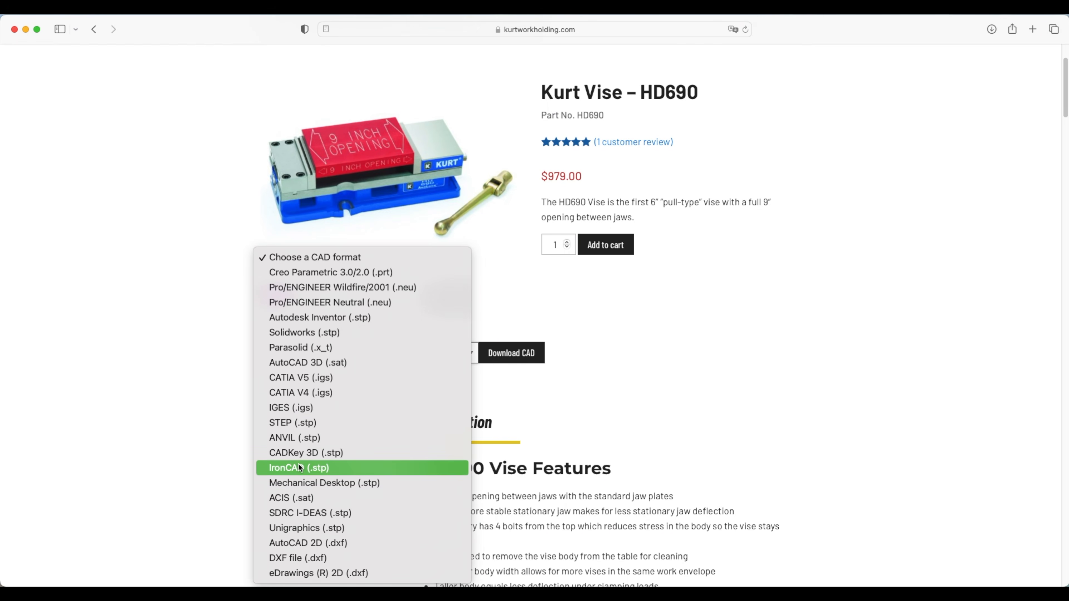
{"action": "left_click", "coordinate": [290, 423]}
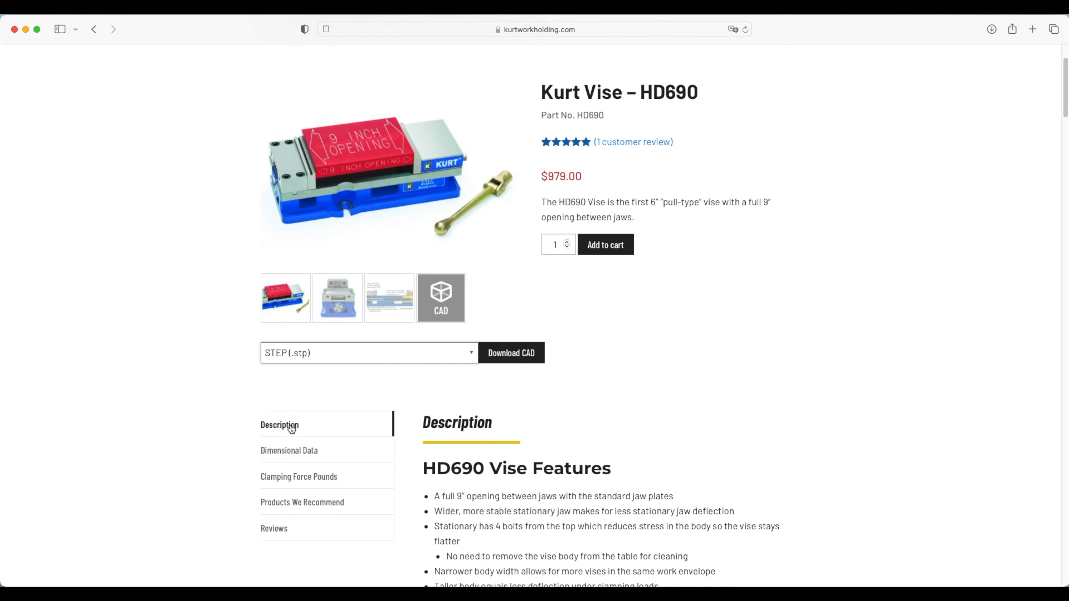
{"action": "left_click", "coordinate": [504, 359]}
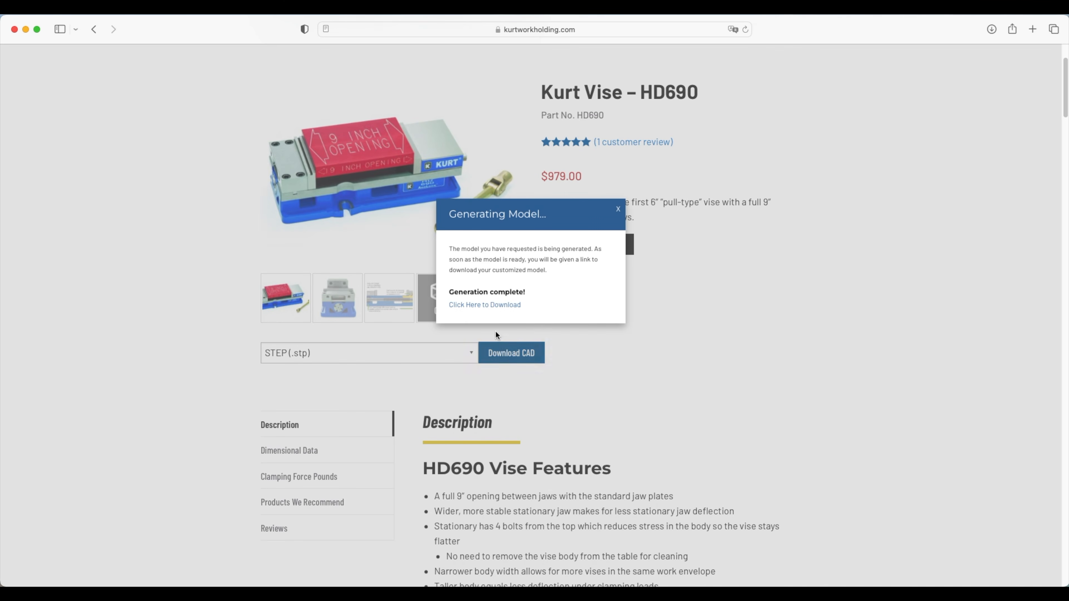
{"action": "left_click", "coordinate": [480, 304]}
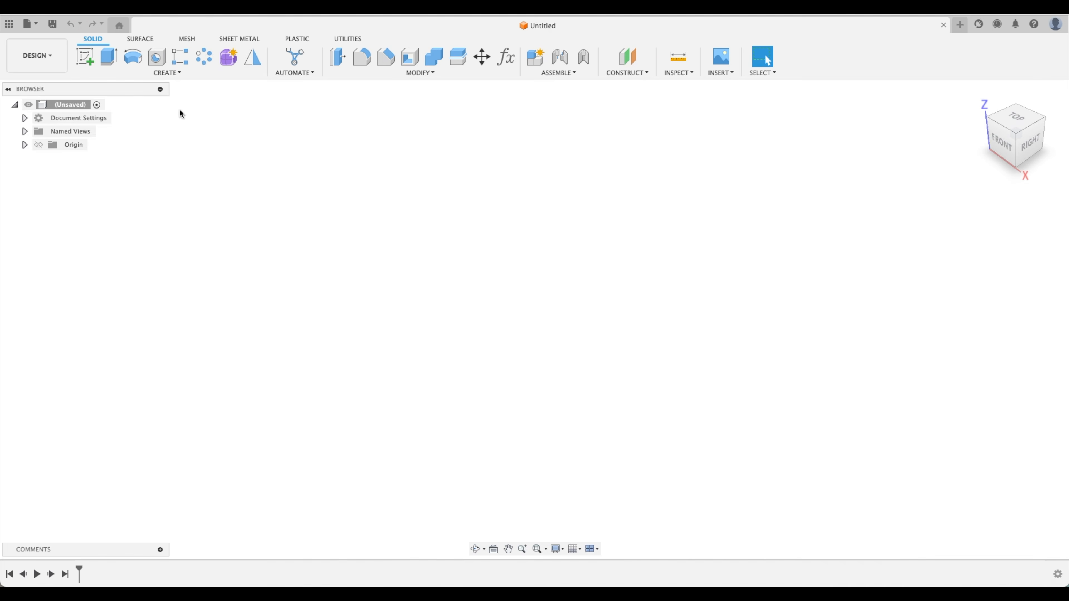
Step: In Fusion 360, upload the kurtworkhdg_HD690 STP file to the Lesson 1 - Model a Parametric Vise folder
{"action": "left_click", "coordinate": [31, 26]}
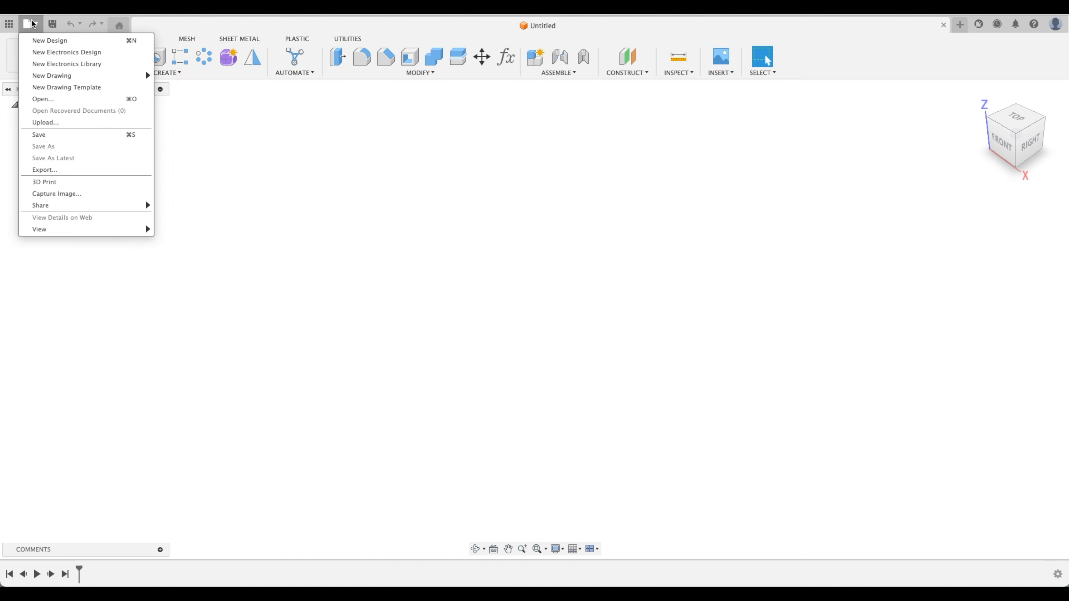
{"action": "left_click", "coordinate": [57, 122]}
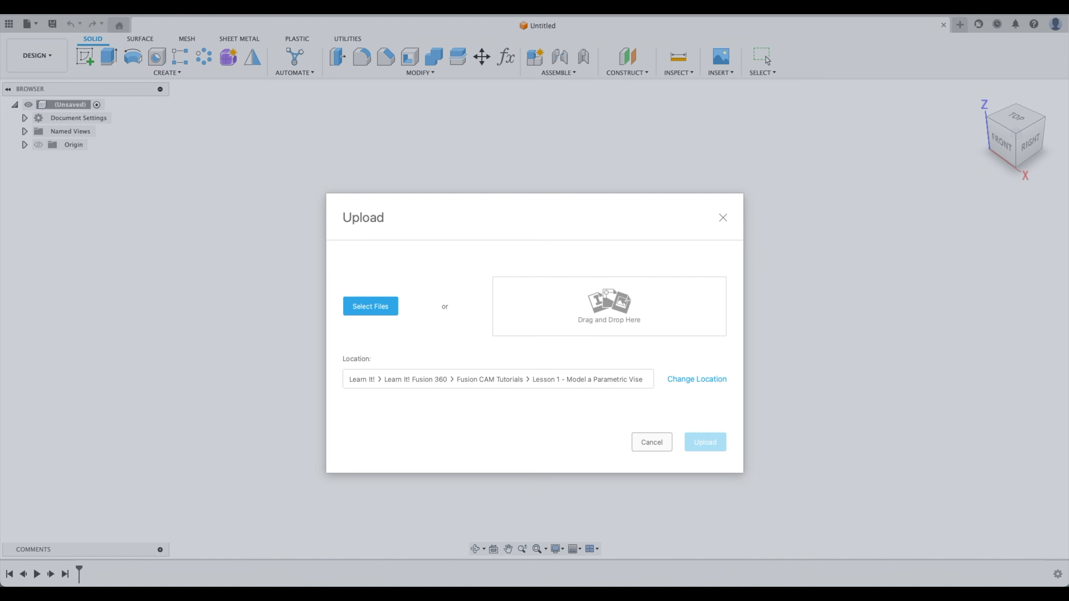
{"action": "left_click_drag", "start_coordinate": [763, 440], "coordinate": [604, 311]}
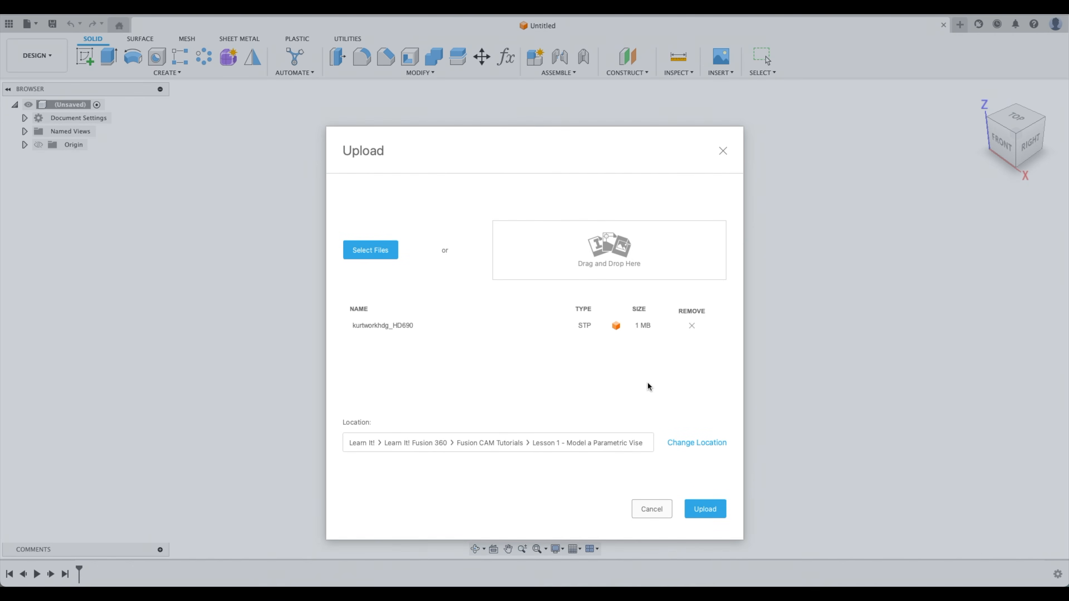
{"action": "left_click", "coordinate": [714, 516]}
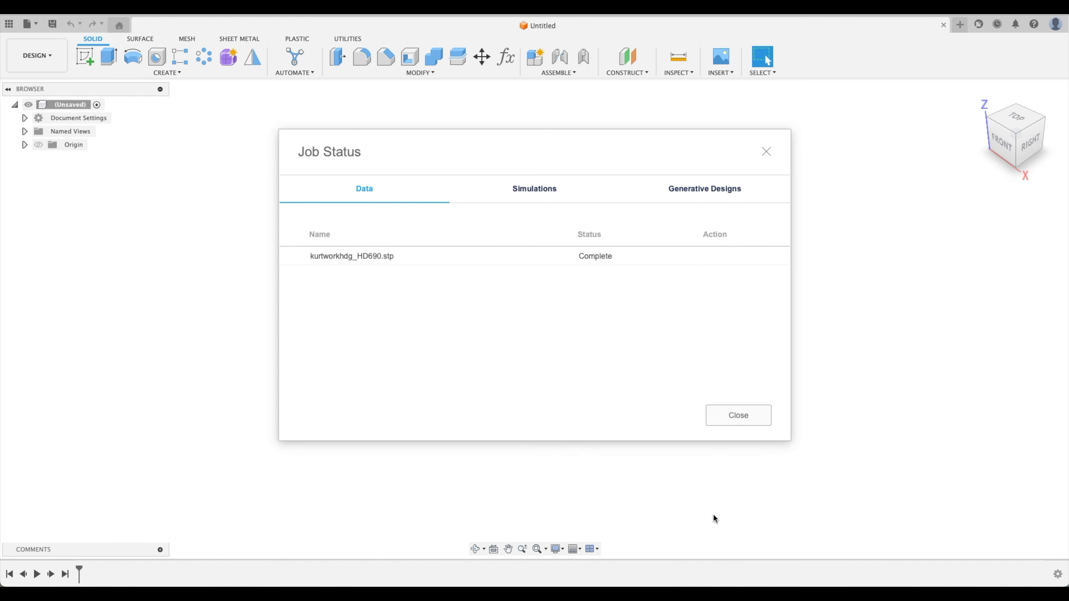
{"action": "left_click", "coordinate": [739, 416]}
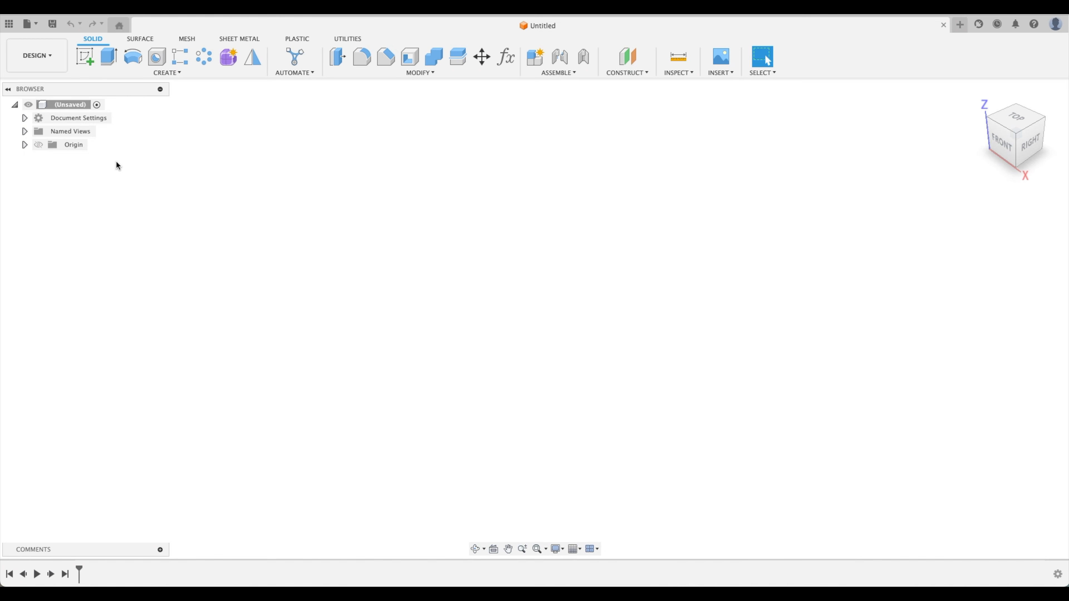
Step: Open the uploaded kurtworkhdg_HD690 design from the project's data
{"action": "left_click", "coordinate": [9, 23]}
{"action": "left_click", "coordinate": [32, 90]}
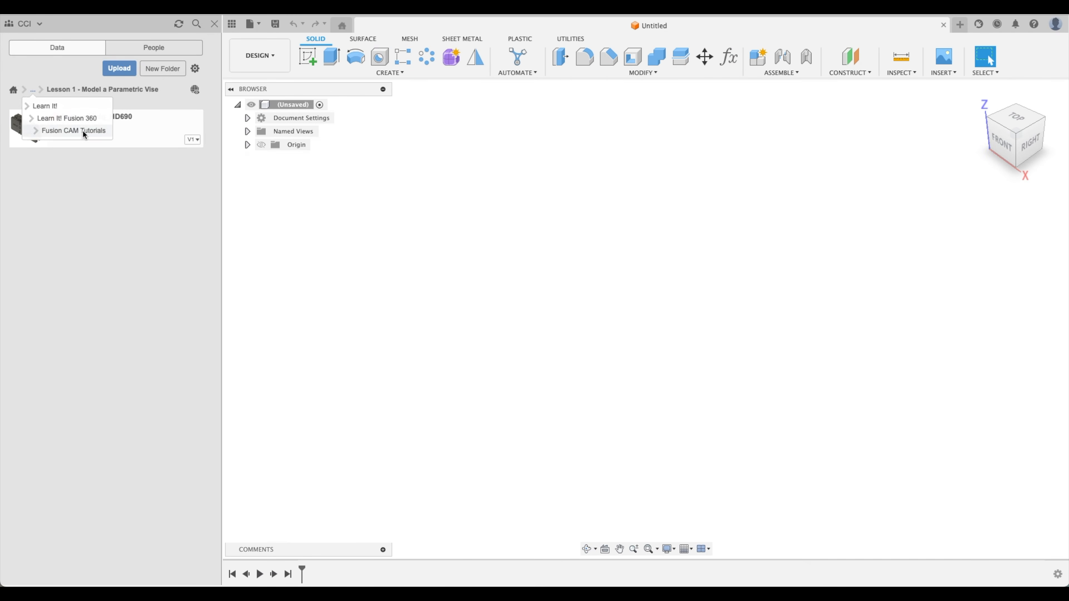
{"action": "double_click", "coordinate": [134, 132]}
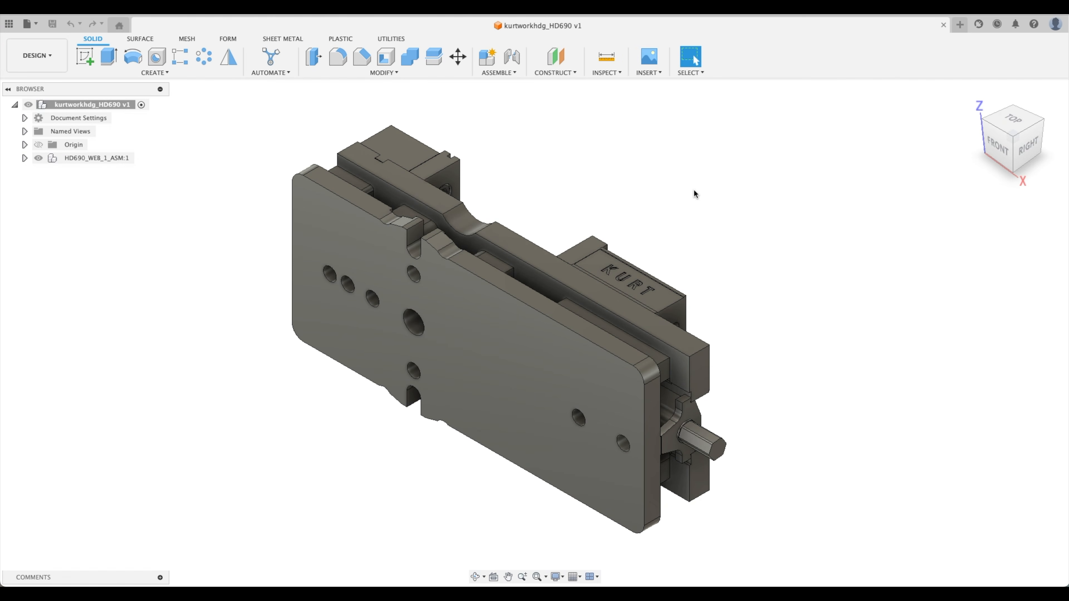
Step: Examine the imported vise's orientation and the list of components inside the HD690_WEB_1_ASM assembly
{"action": "middle_click_drag", "start_coordinate": [694, 191], "coordinate": [820, 159], "text": "shift"}
{"action": "scroll", "coordinate": [819, 159], "scroll_direction": "up", "scroll_amount": 2}
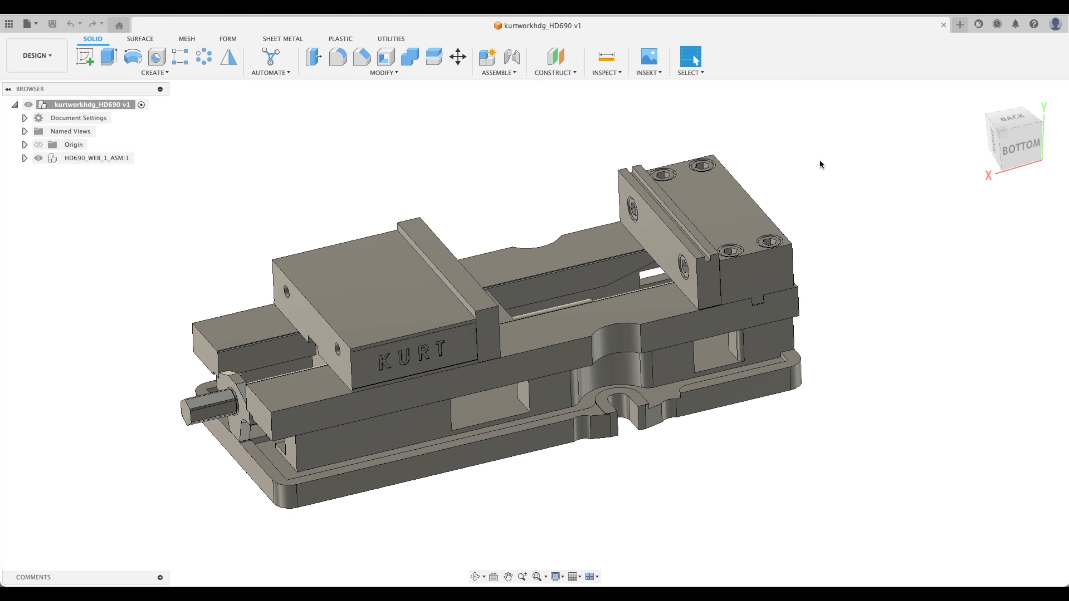
{"action": "left_click", "coordinate": [971, 99]}
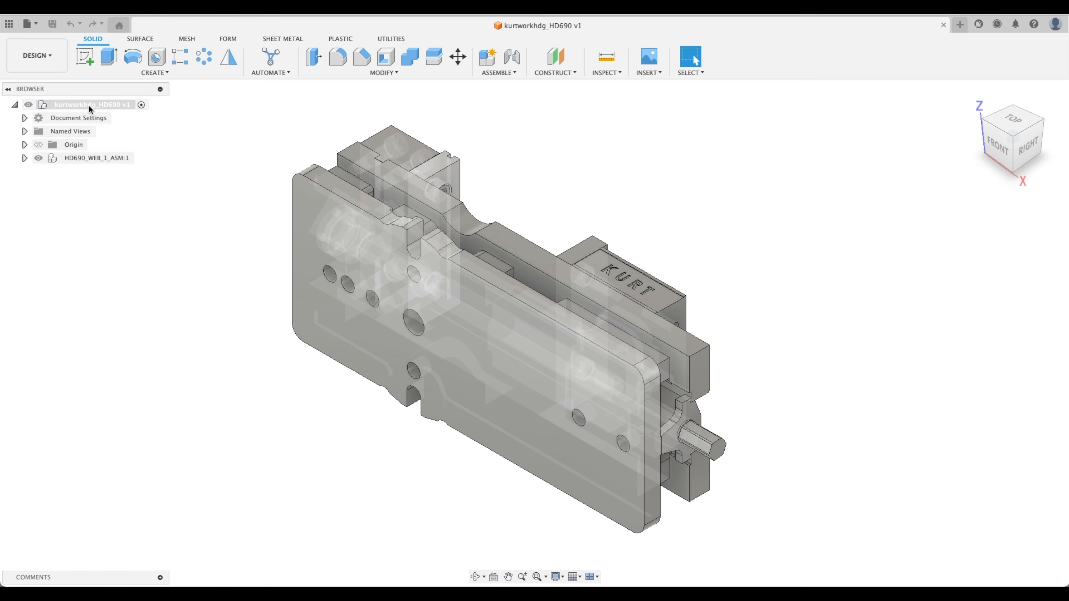
{"action": "right_click", "coordinate": [102, 107]}
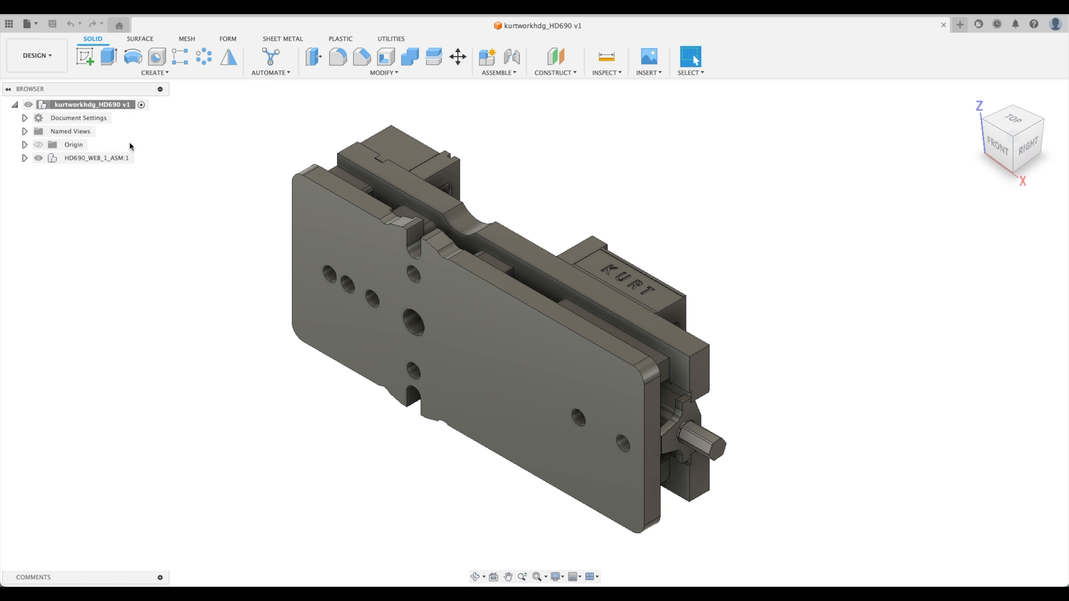
{"action": "right_click", "coordinate": [97, 105]}
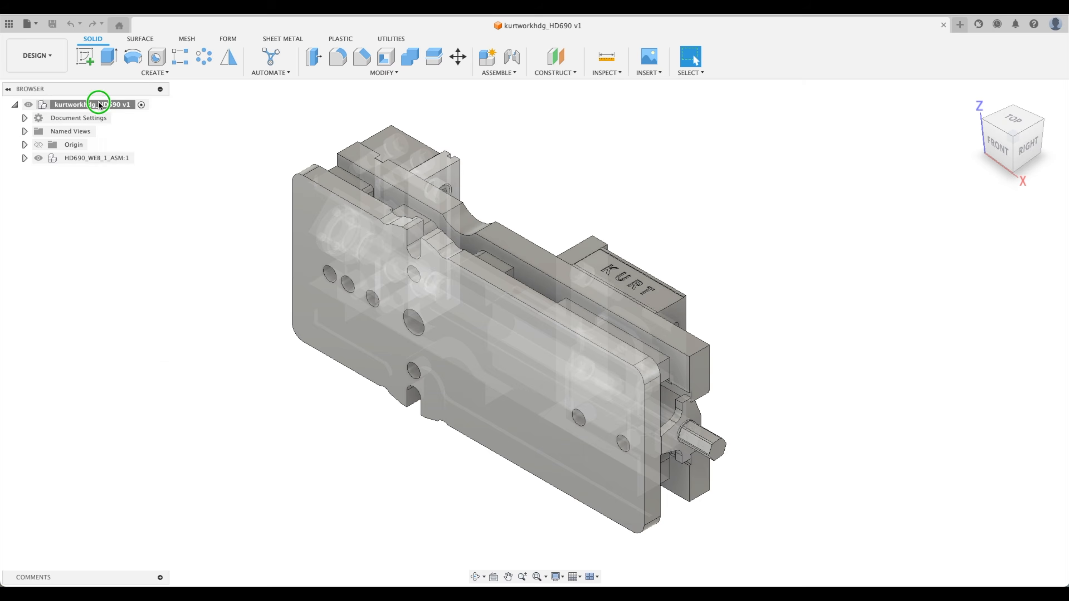
{"action": "left_click", "coordinate": [173, 380]}
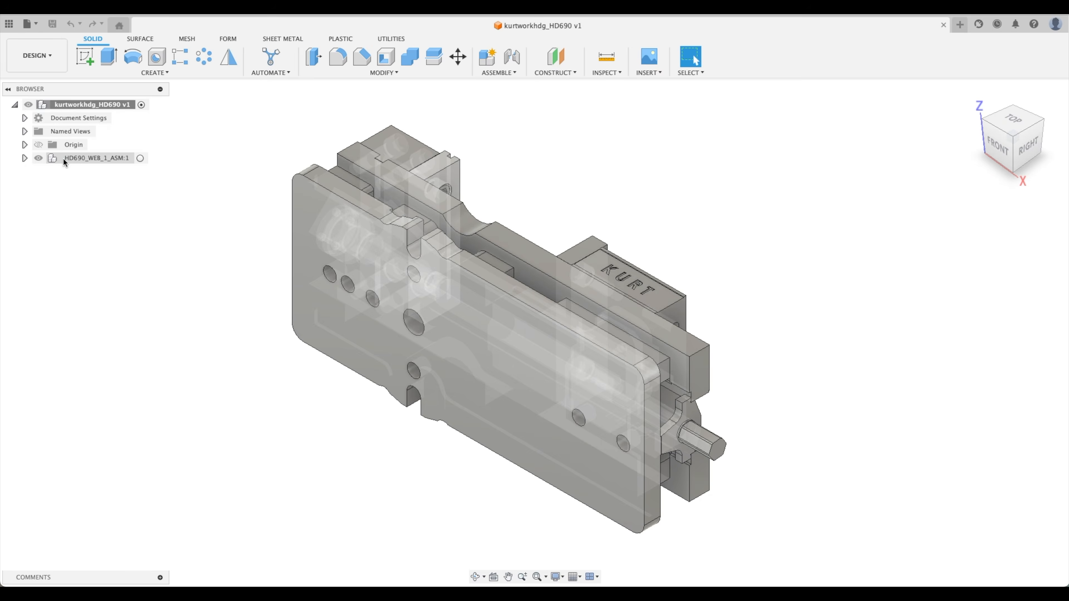
{"action": "left_click", "coordinate": [24, 159]}
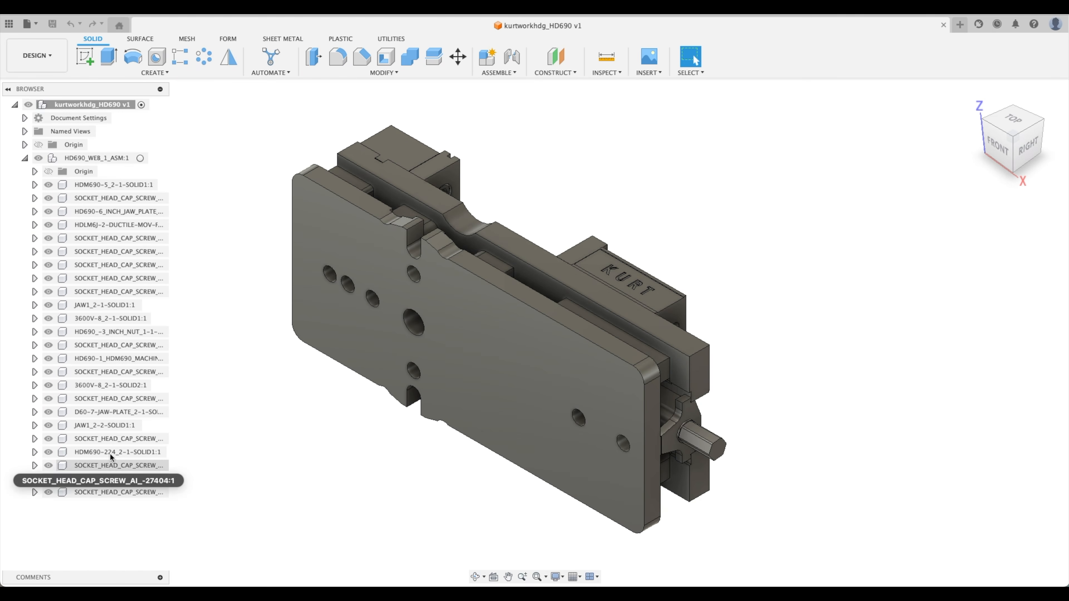
{"action": "middle_click_drag", "start_coordinate": [728, 150], "coordinate": [378, 148], "text": "shift"}
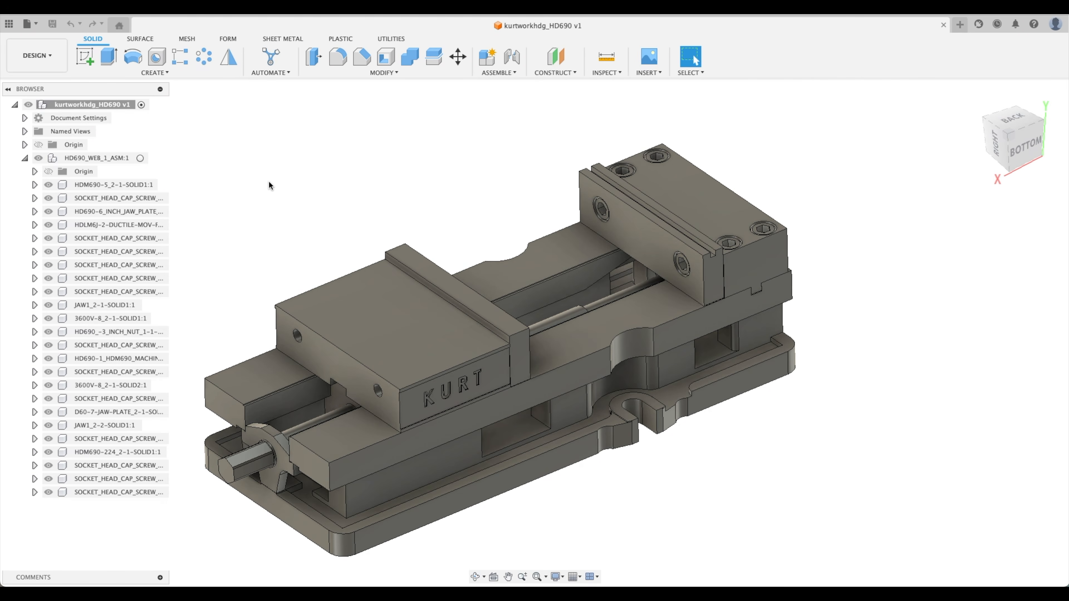
{"action": "scroll", "coordinate": [263, 185], "scroll_direction": "down", "scroll_amount": 1}
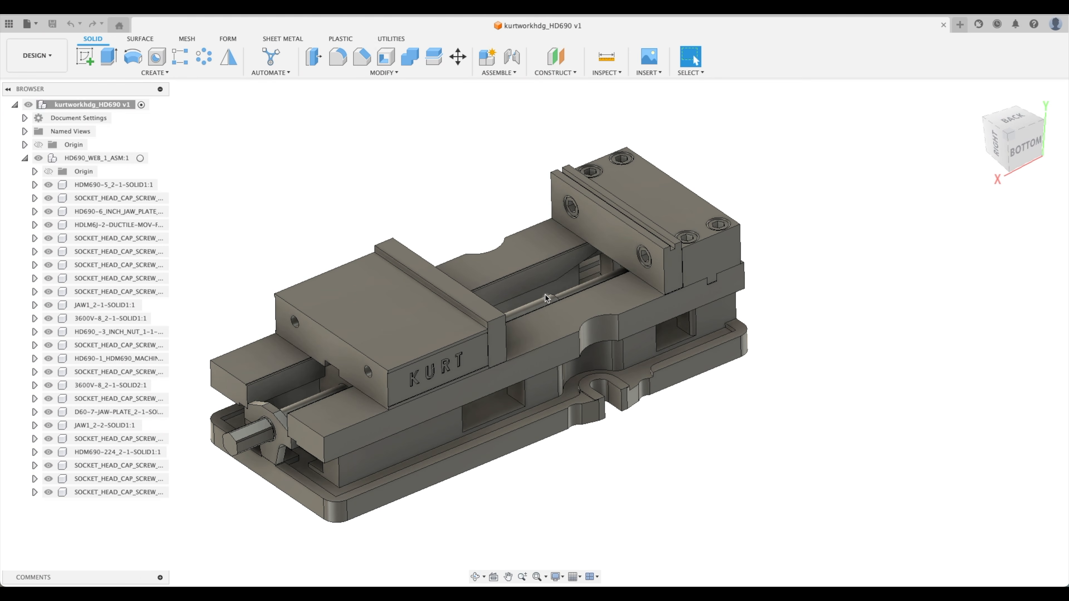
{"action": "left_click", "coordinate": [25, 159]}
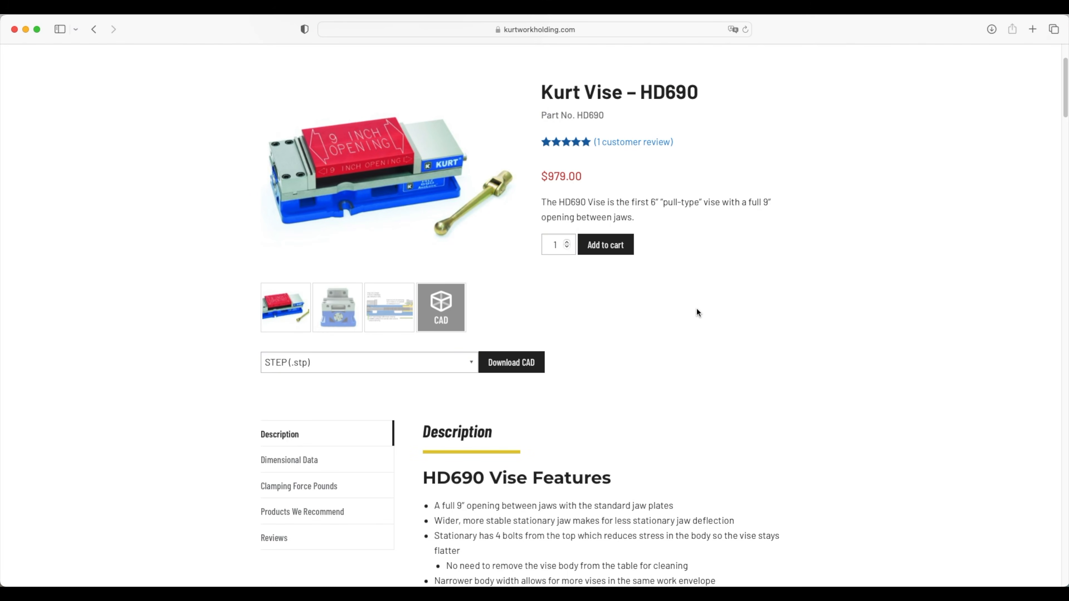
Step: Return to the Kurt website in the browser and open the Replacement Parts category
{"action": "scroll", "coordinate": [697, 311], "scroll_direction": "up", "scroll_amount": 3}
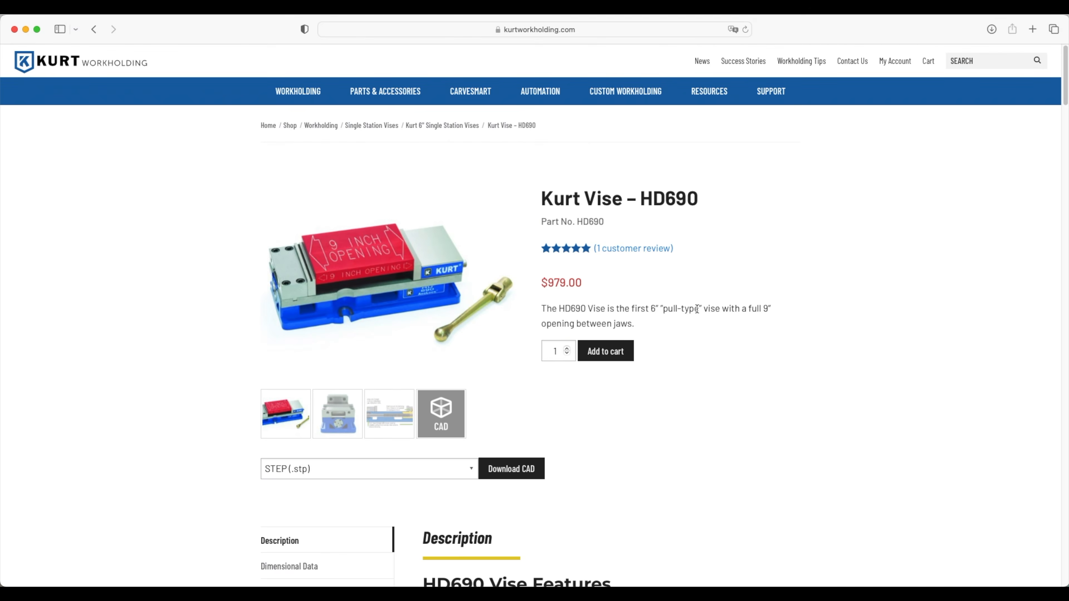
{"action": "mouse_move", "coordinate": [374, 97]}
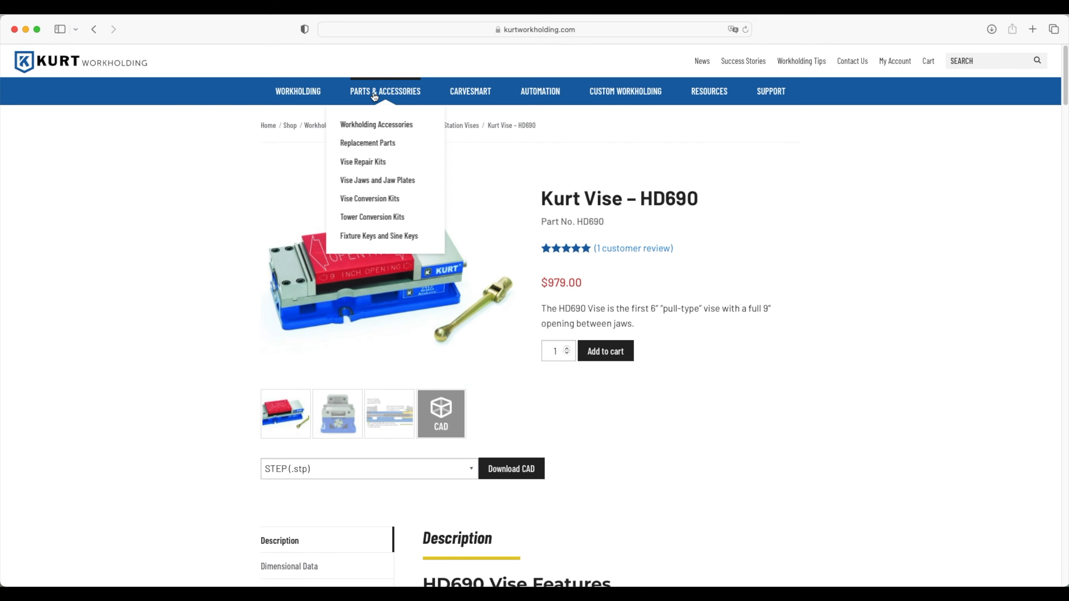
{"action": "left_click", "coordinate": [375, 143]}
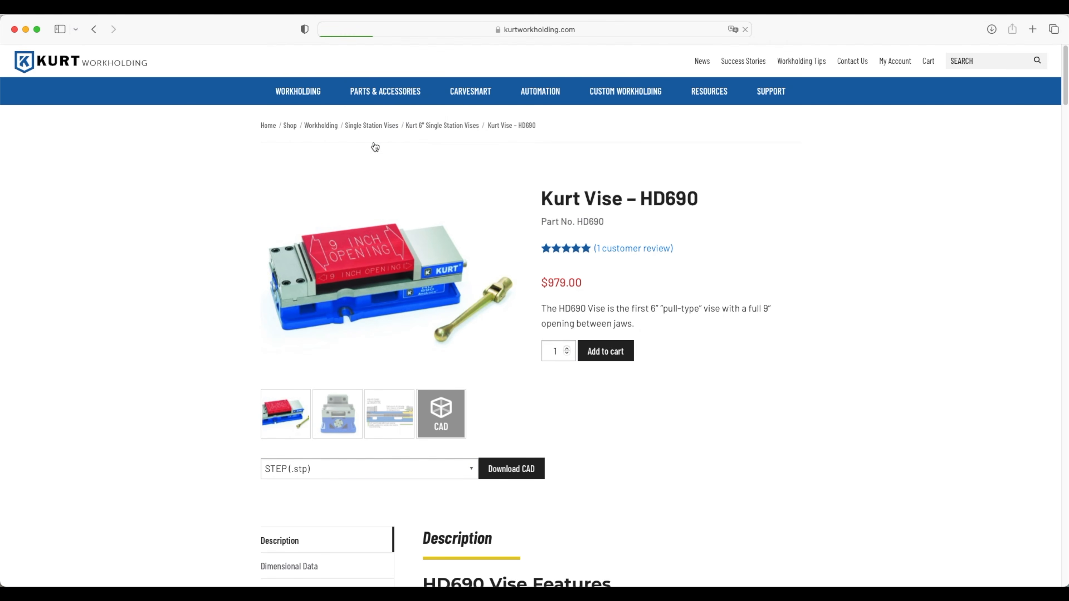
{"action": "scroll", "coordinate": [589, 304], "scroll_direction": "down", "scroll_amount": 5}
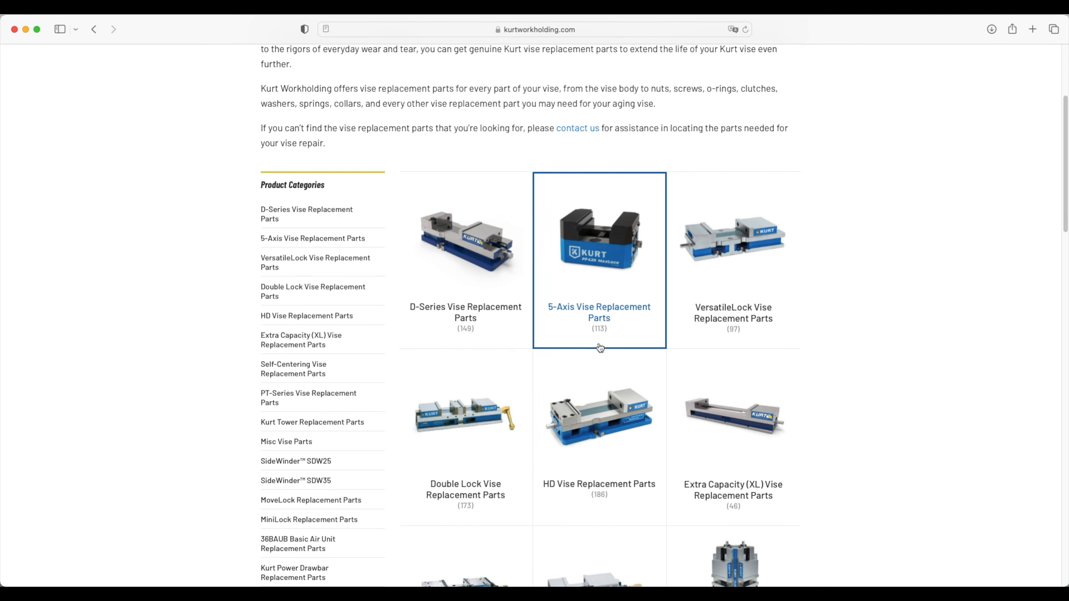
Step: Open the HD690 Replacement Parts page within the HD Vise Replacement Parts category
{"action": "left_click", "coordinate": [607, 422]}
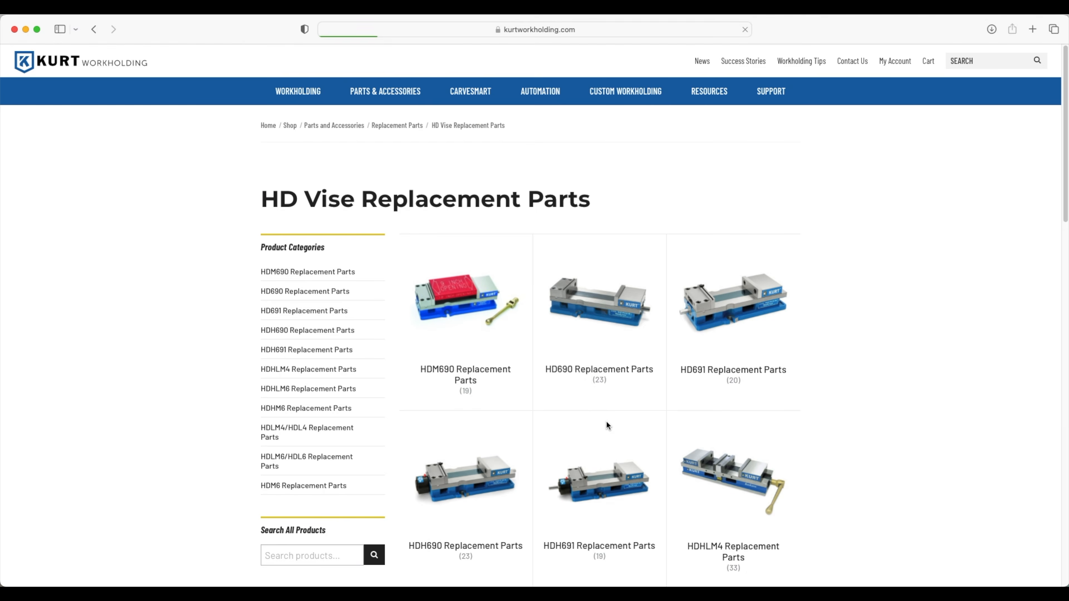
{"action": "left_click", "coordinate": [587, 303]}
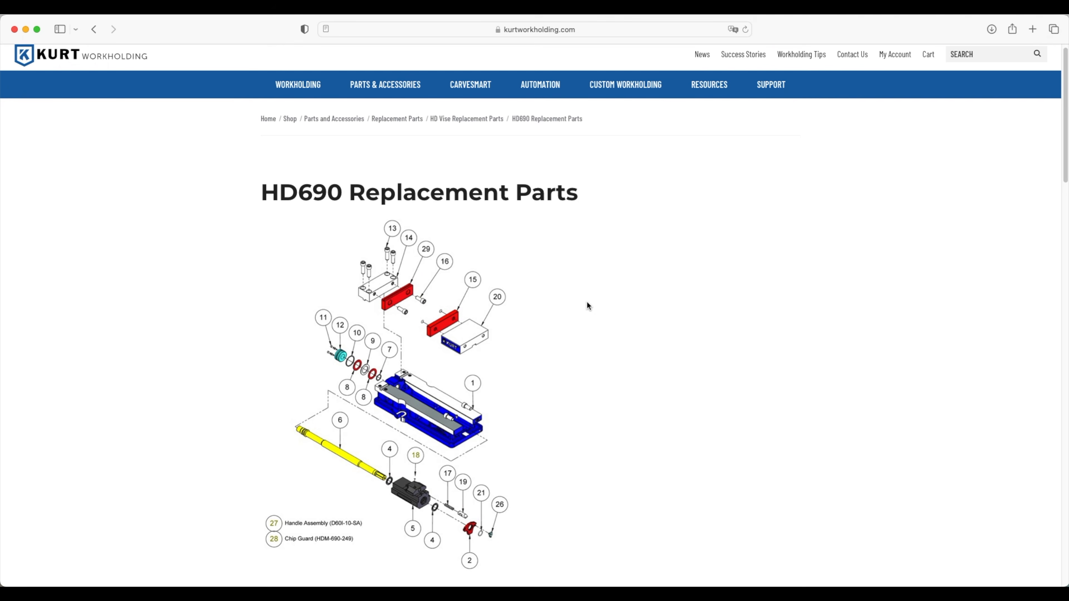
Step: Examine the HD690 exploded diagram and match its callouts with the parts table, including the stationary jaw, movable jaw and jaw plates
{"action": "scroll", "coordinate": [588, 306], "scroll_direction": "down", "scroll_amount": 1}
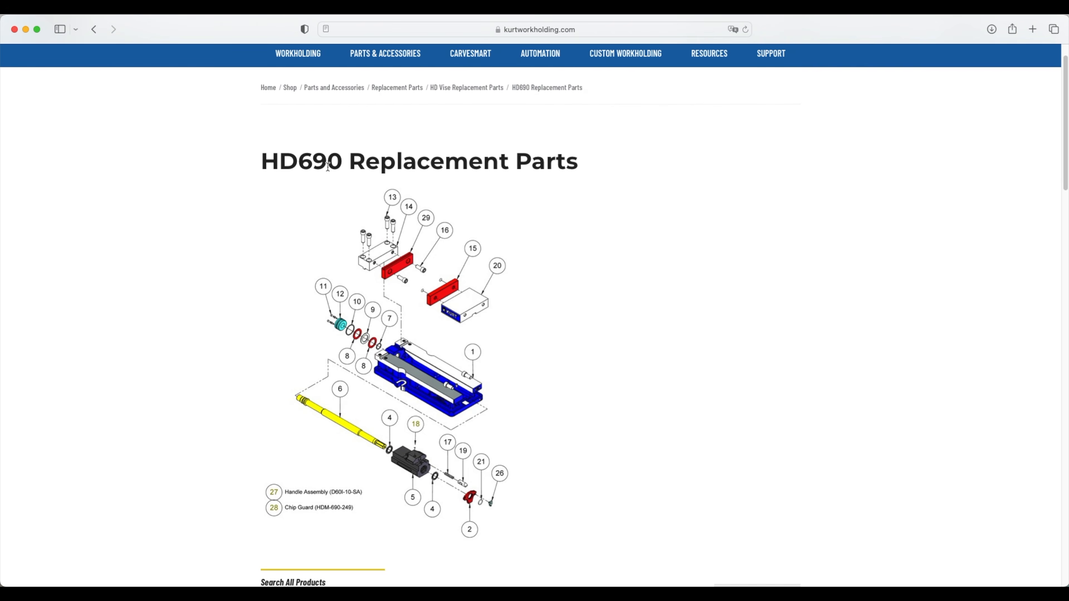
{"action": "scroll", "coordinate": [398, 236], "scroll_direction": "down", "scroll_amount": 3}
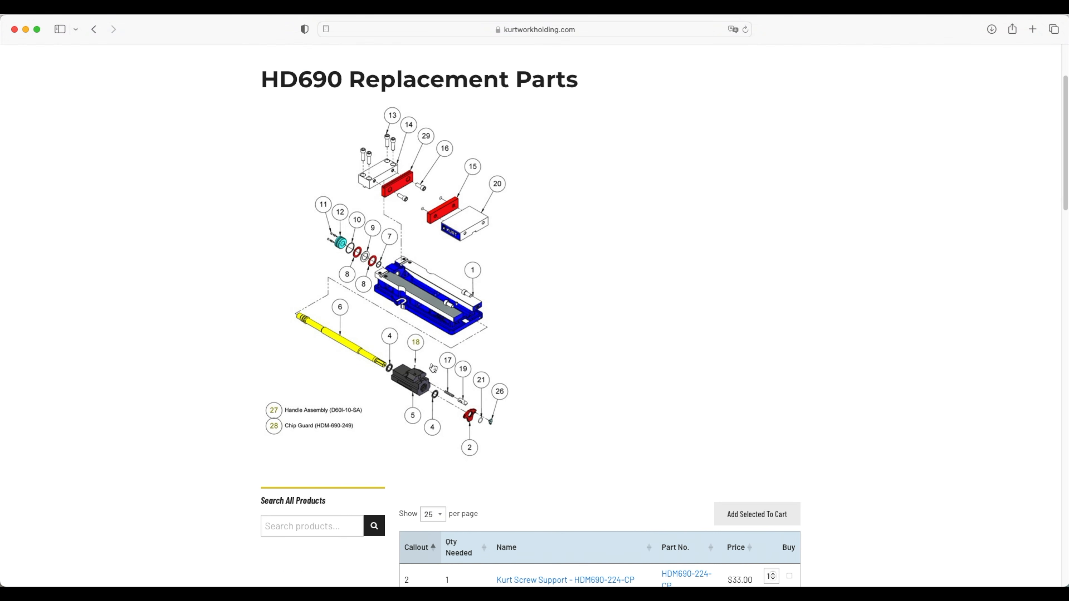
{"action": "scroll", "coordinate": [559, 339], "scroll_direction": "down", "scroll_amount": 8}
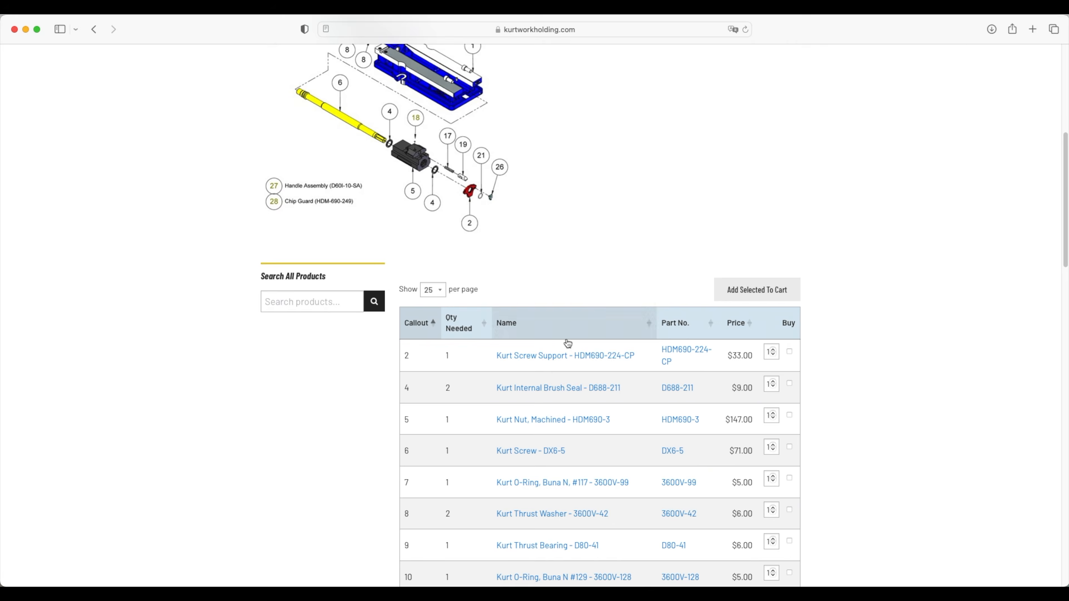
{"action": "scroll", "coordinate": [568, 344], "scroll_direction": "down", "scroll_amount": 15}
{"action": "scroll", "coordinate": [530, 366], "scroll_direction": "up", "scroll_amount": 20}
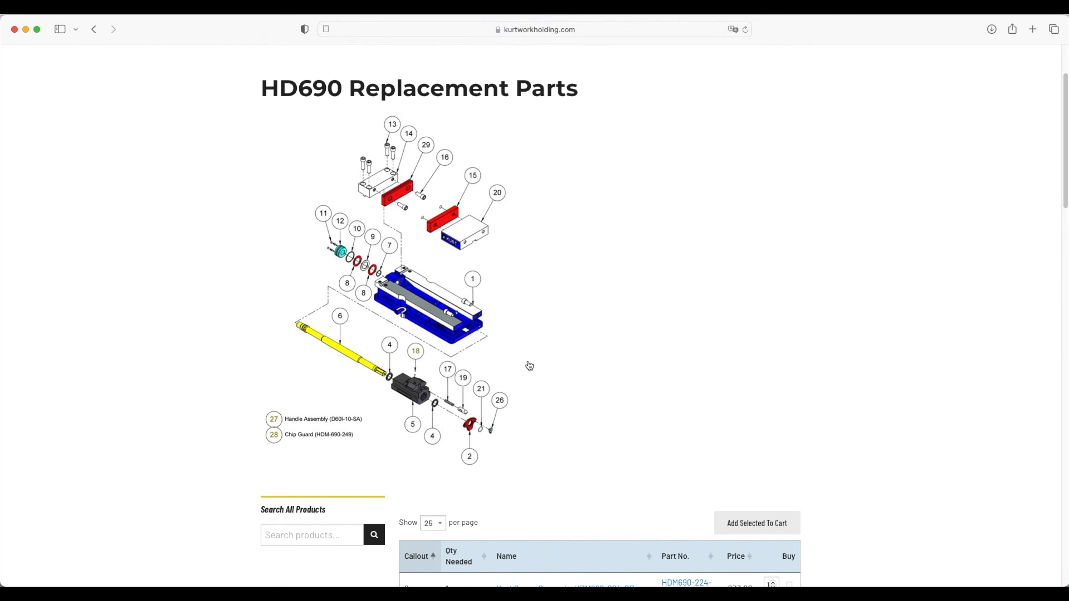
{"action": "scroll", "coordinate": [528, 365], "scroll_direction": "up", "scroll_amount": 2}
{"action": "scroll", "coordinate": [547, 343], "scroll_direction": "down", "scroll_amount": 2}
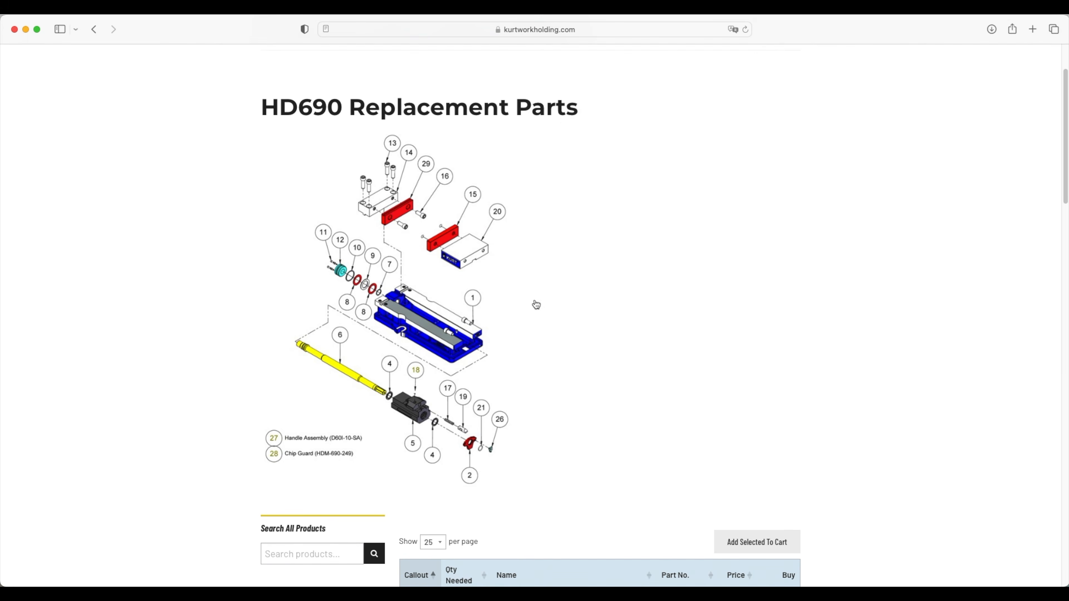
{"action": "scroll", "coordinate": [603, 293], "scroll_direction": "down", "scroll_amount": 15}
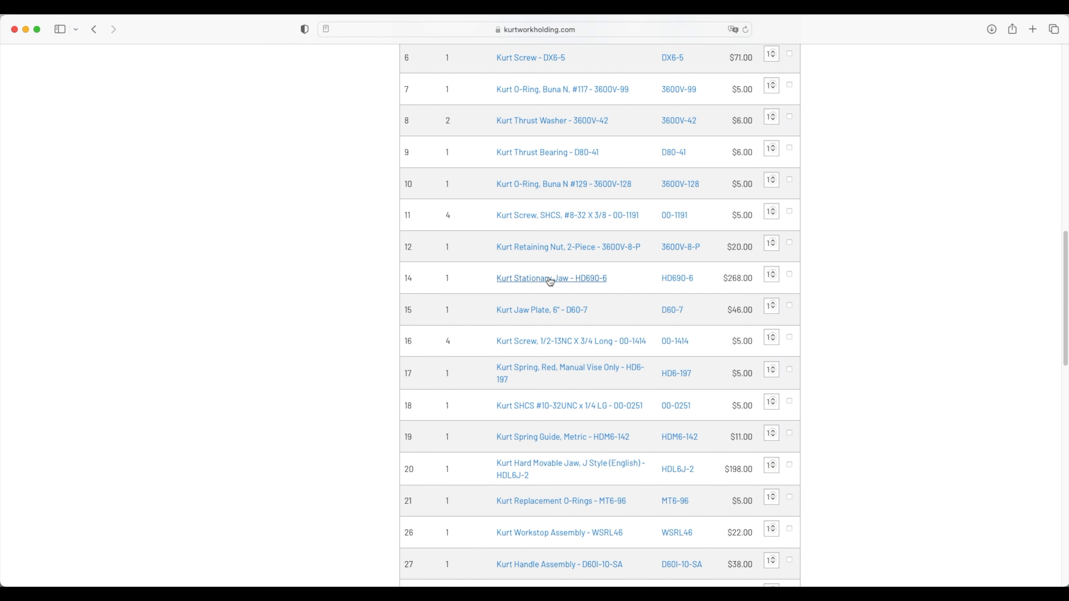
{"action": "scroll", "coordinate": [450, 310], "scroll_direction": "up", "scroll_amount": 15}
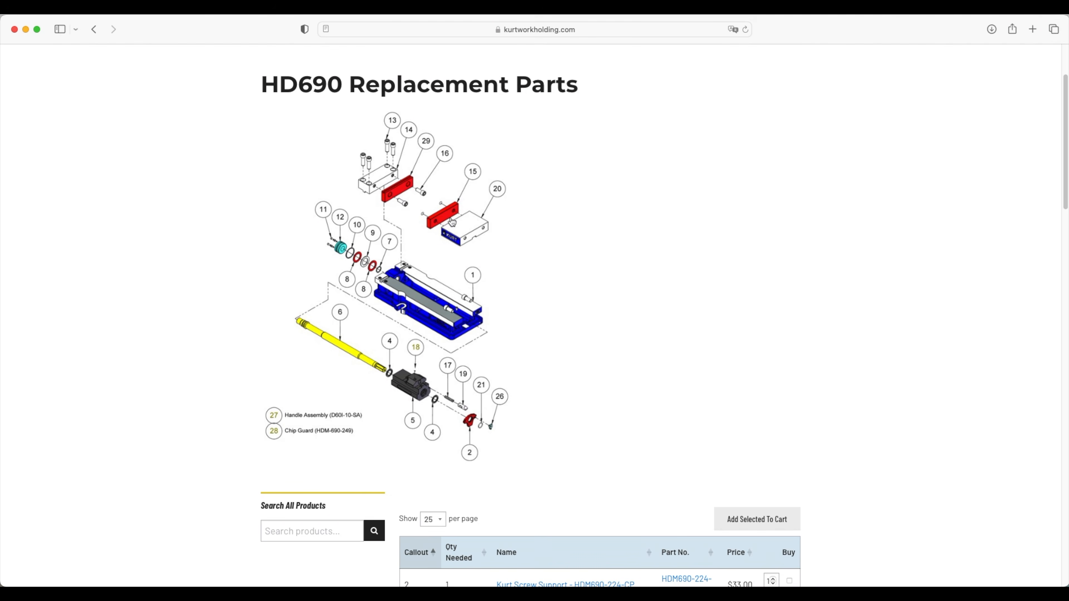
{"action": "scroll", "coordinate": [491, 234], "scroll_direction": "down", "scroll_amount": 20}
{"action": "scroll", "coordinate": [492, 236], "scroll_direction": "up", "scroll_amount": 3}
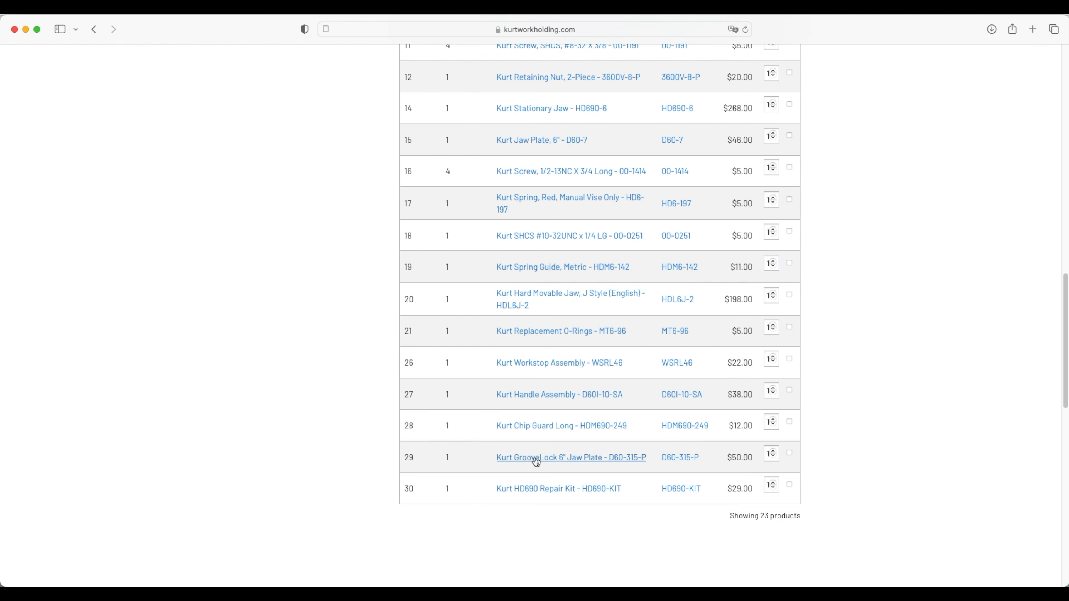
{"action": "scroll", "coordinate": [499, 403], "scroll_direction": "up", "scroll_amount": 15}
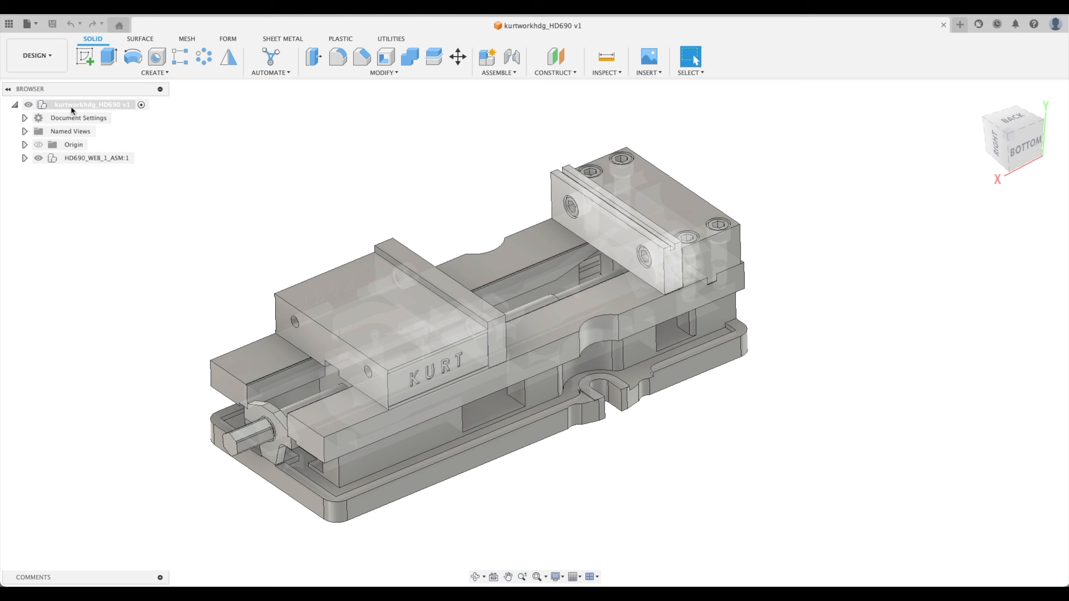
Step: In Fusion 360, create an internal component named Vise under the top-level kurtworkhdg_HD690 component
{"action": "right_click", "coordinate": [77, 105]}
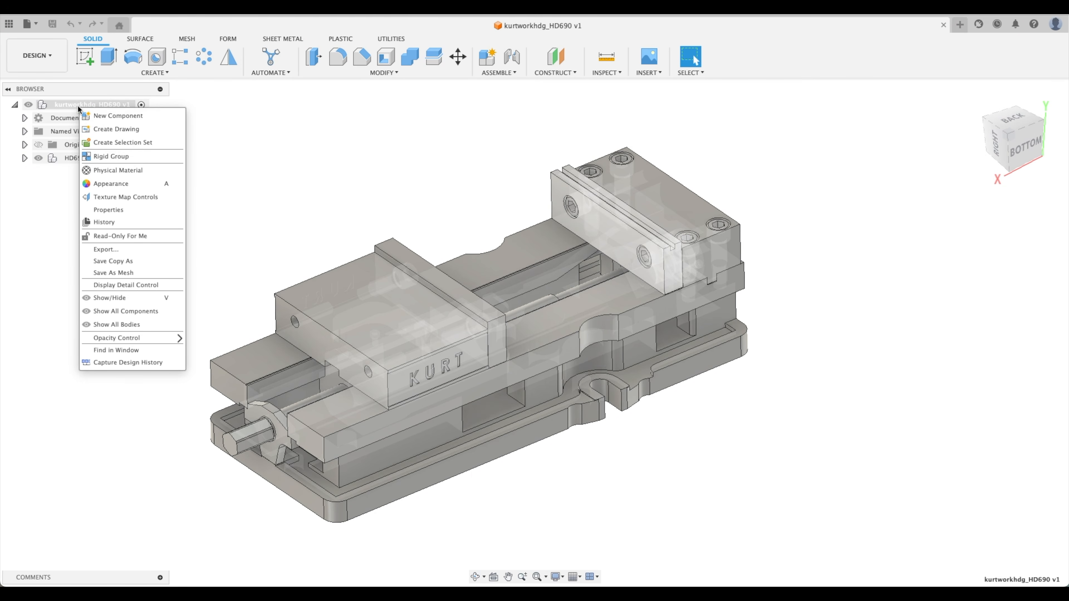
{"action": "left_click", "coordinate": [101, 117]}
{"action": "double_click", "coordinate": [991, 243]}
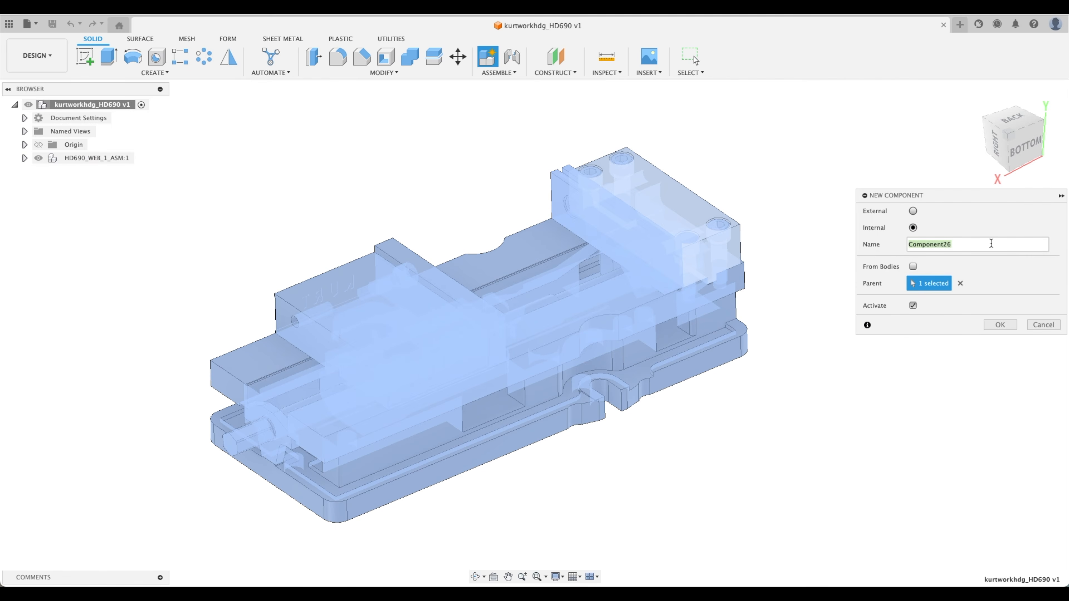
{"action": "type", "text": "Vise"}
{"action": "key", "text": "Return"}
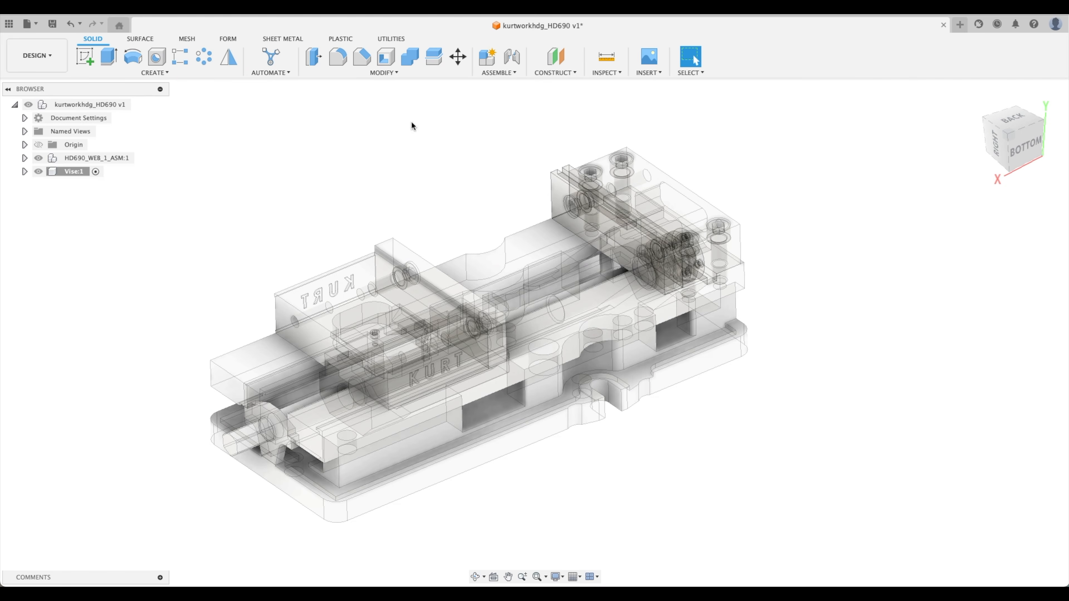
Step: Create an internal component named Stationary Jaw under the top-level component
{"action": "right_click", "coordinate": [89, 102]}
{"action": "left_click", "coordinate": [103, 127]}
{"action": "double_click", "coordinate": [963, 245]}
{"action": "type", "text": "Stationary Jaw"}
{"action": "key", "text": "Return"}
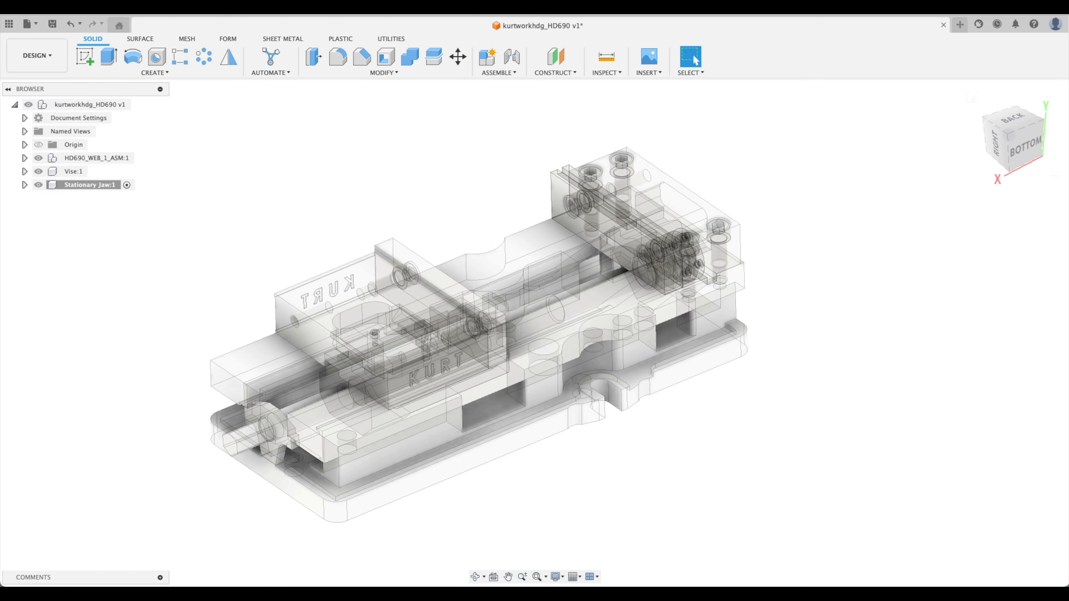
Step: Create an internal component named Moveable Jaw under the top-level component
{"action": "right_click", "coordinate": [92, 104]}
{"action": "left_click", "coordinate": [114, 126]}
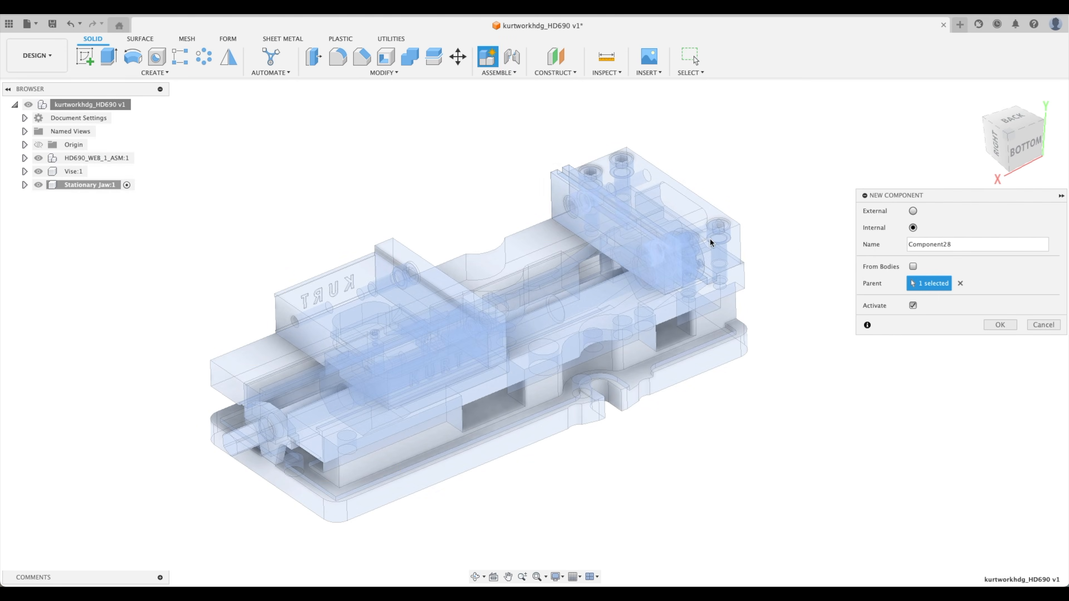
{"action": "type", "text": "Moveable Jaw"}
{"action": "key", "text": "Return"}
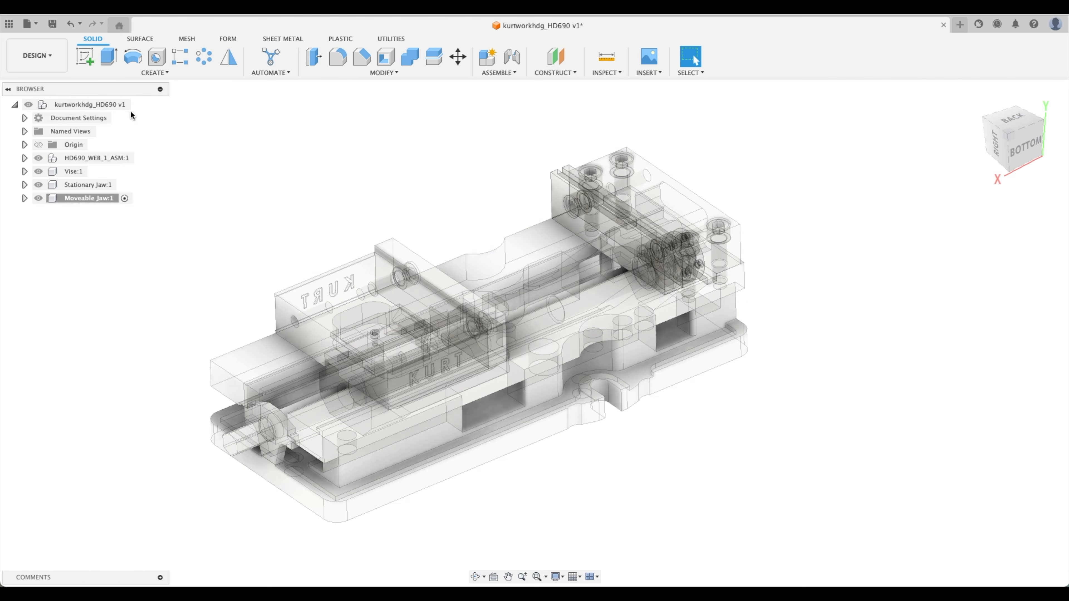
Step: Create an internal component named GrooveLock Jaw Plate under the top-level component
{"action": "right_click", "coordinate": [87, 106]}
{"action": "left_click", "coordinate": [104, 130]}
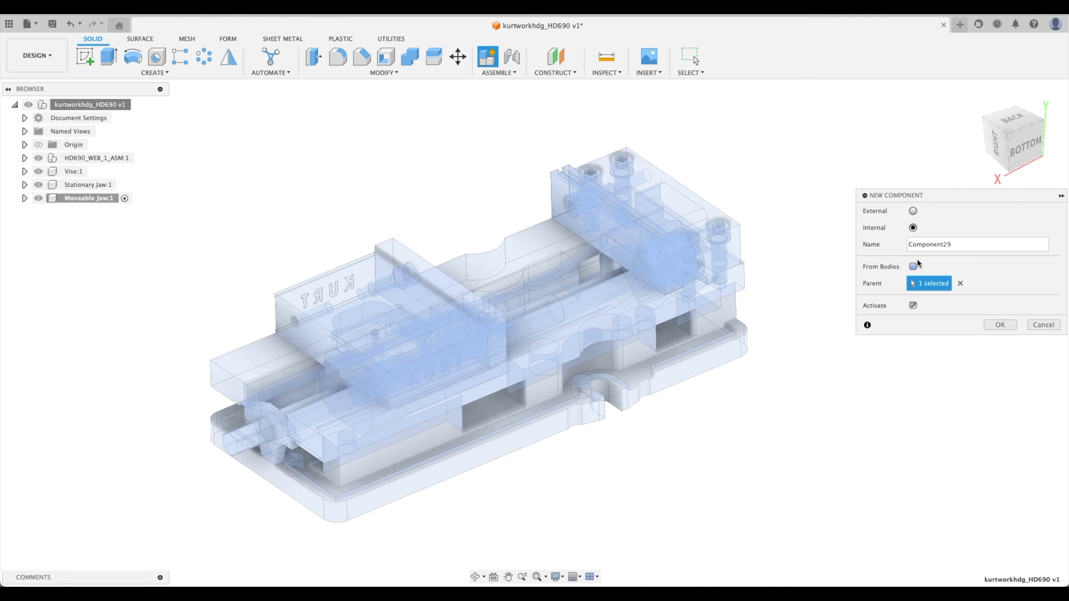
{"action": "double_click", "coordinate": [968, 244]}
{"action": "type", "text": "GrooveLock"}
{"action": "key", "text": "Return"}
Step: Create an internal component named Jaw Plate under the top-level component and reactivate the top-level component
{"action": "right_click", "coordinate": [96, 108]}
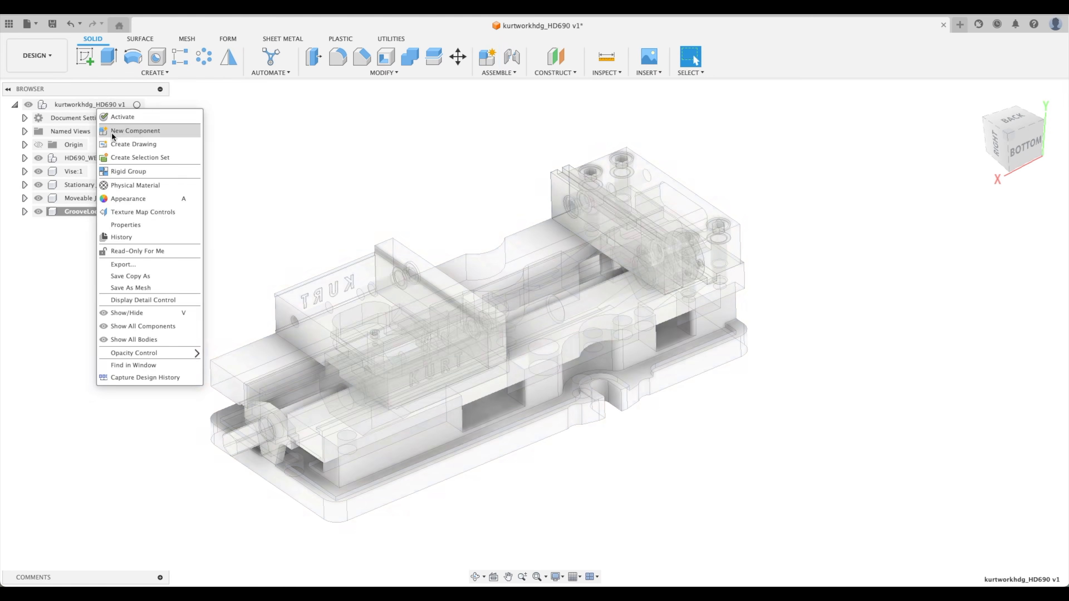
{"action": "left_click", "coordinate": [111, 132]}
{"action": "double_click", "coordinate": [982, 239]}
{"action": "type", "text": "Jaw Plate"}
{"action": "key", "text": "Return"}
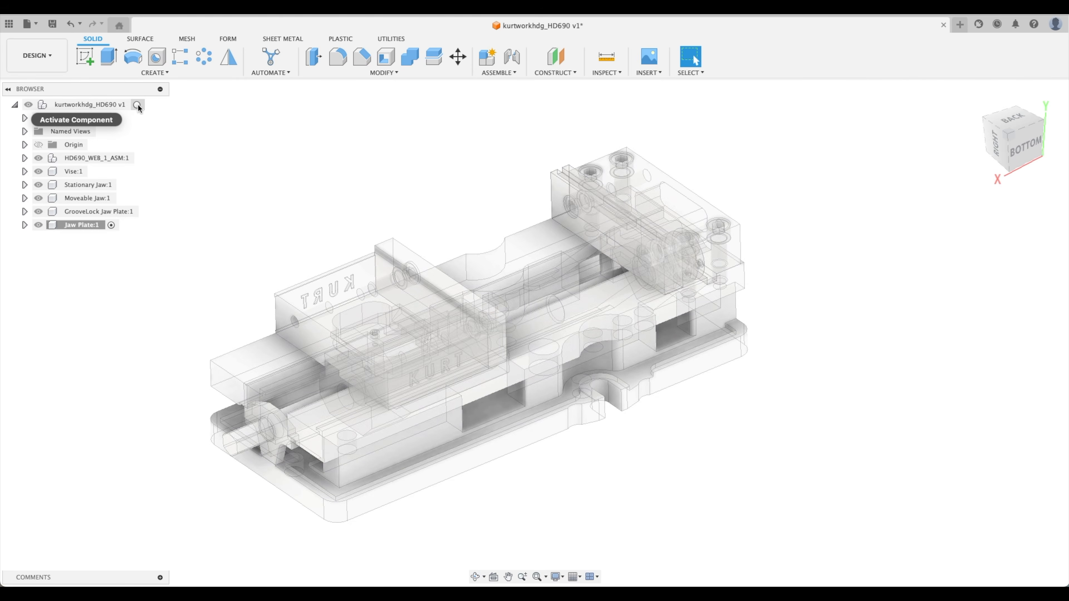
{"action": "left_click", "coordinate": [137, 104]}
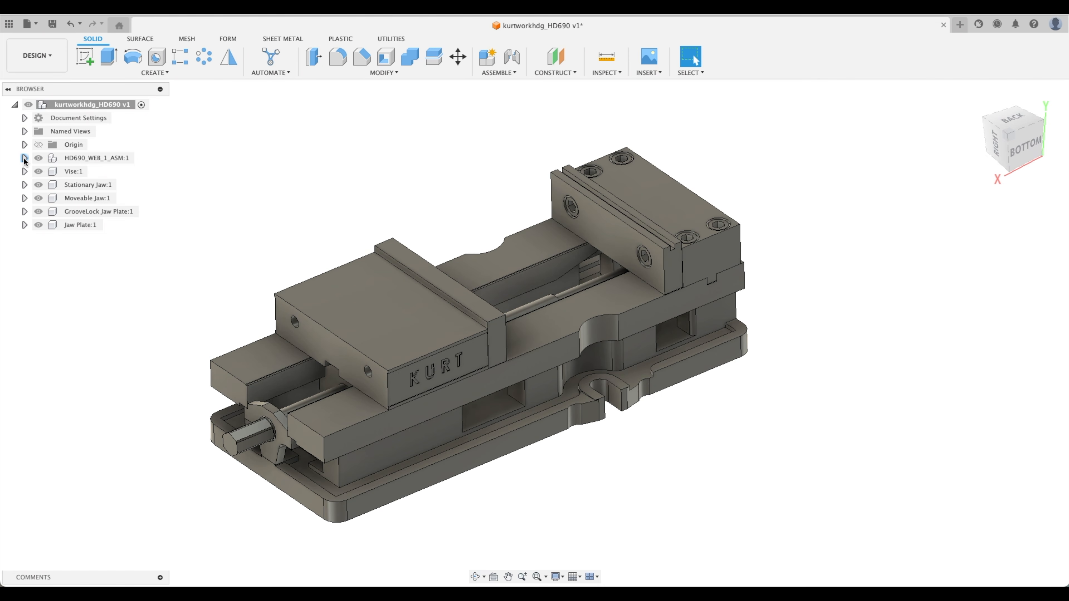
Step: Identify the grooved jaw plate's component inside HD690_WEB_1_ASM and hide JAW1_2-2-SOLID1
{"action": "left_click", "coordinate": [25, 158]}
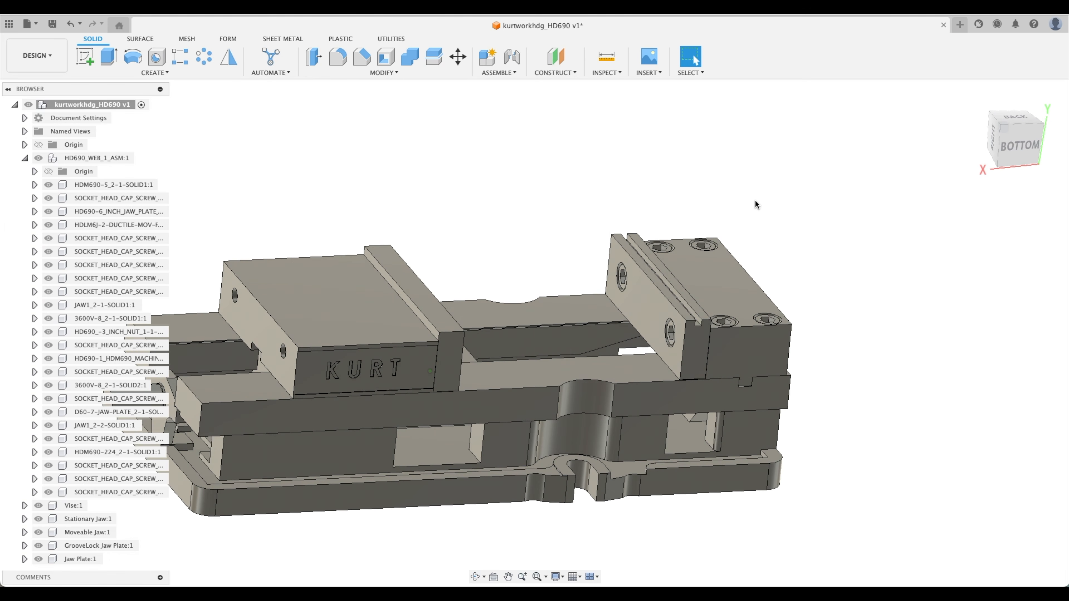
{"action": "left_click", "coordinate": [704, 326]}
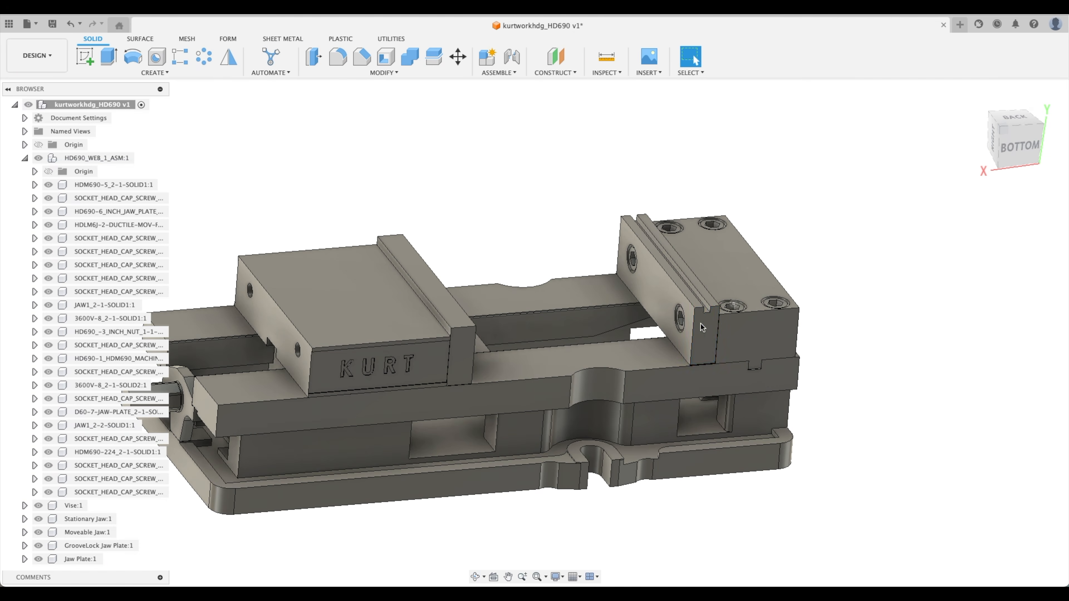
{"action": "left_click", "coordinate": [114, 426]}
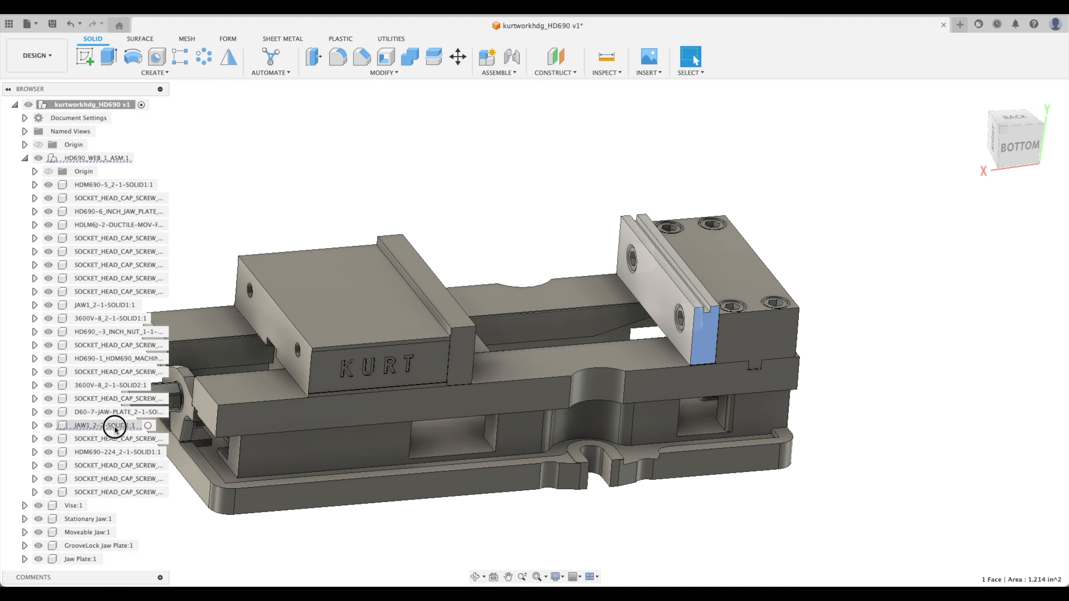
{"action": "left_click", "coordinate": [49, 425]}
{"action": "left_click", "coordinate": [555, 56]}
{"action": "left_click", "coordinate": [1043, 247]}
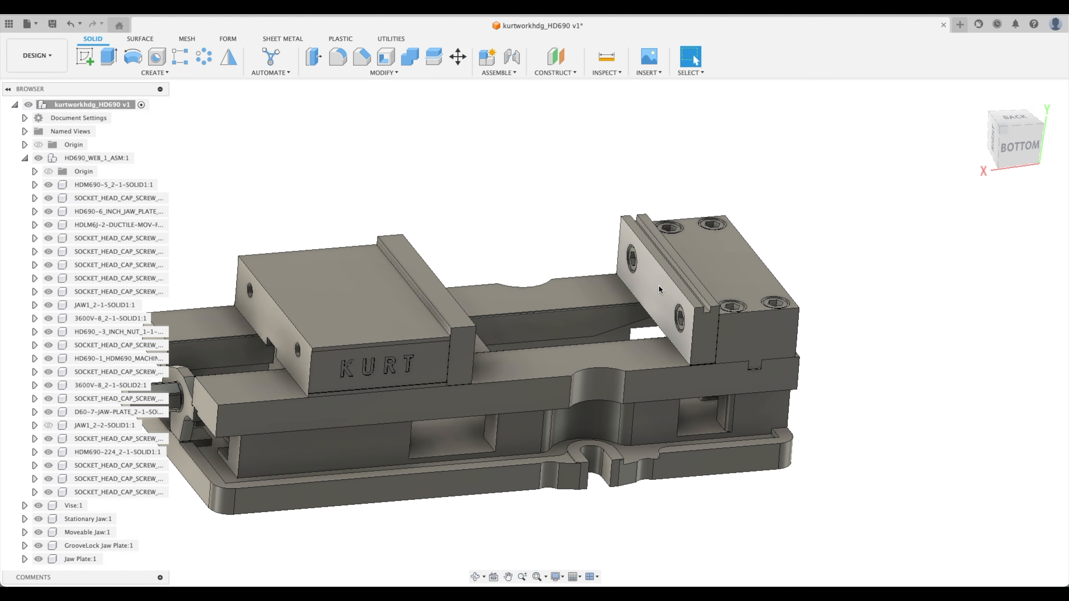
Step: Toggle JAW1_2-1-SOLID1 to check the overlapping grooved plate, and delete the duplicate JAW1_2-2-SOLID1
{"action": "left_click", "coordinate": [657, 285]}
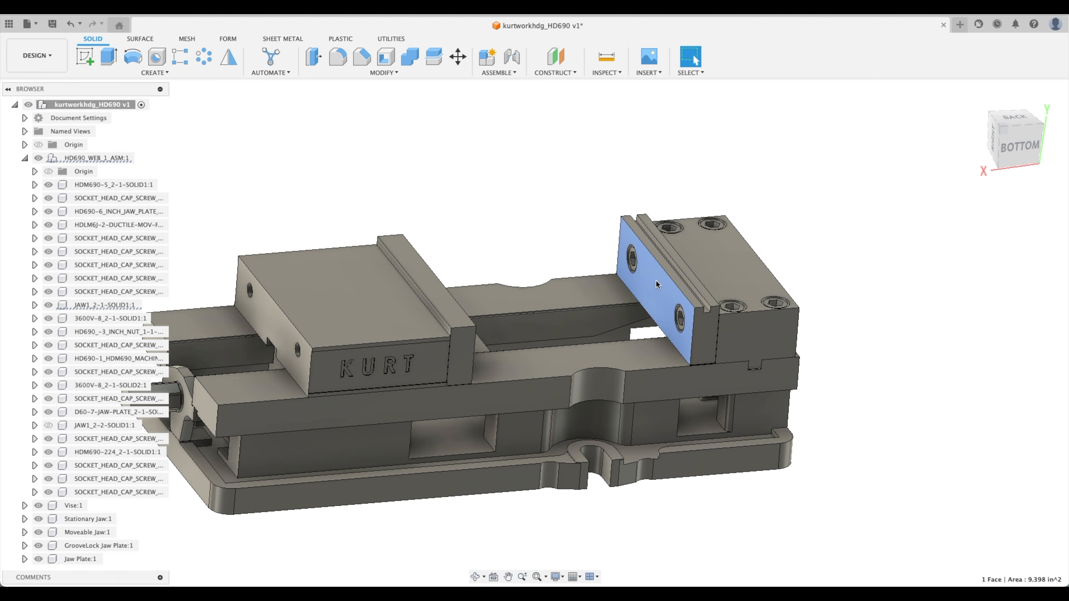
{"action": "left_click", "coordinate": [48, 304]}
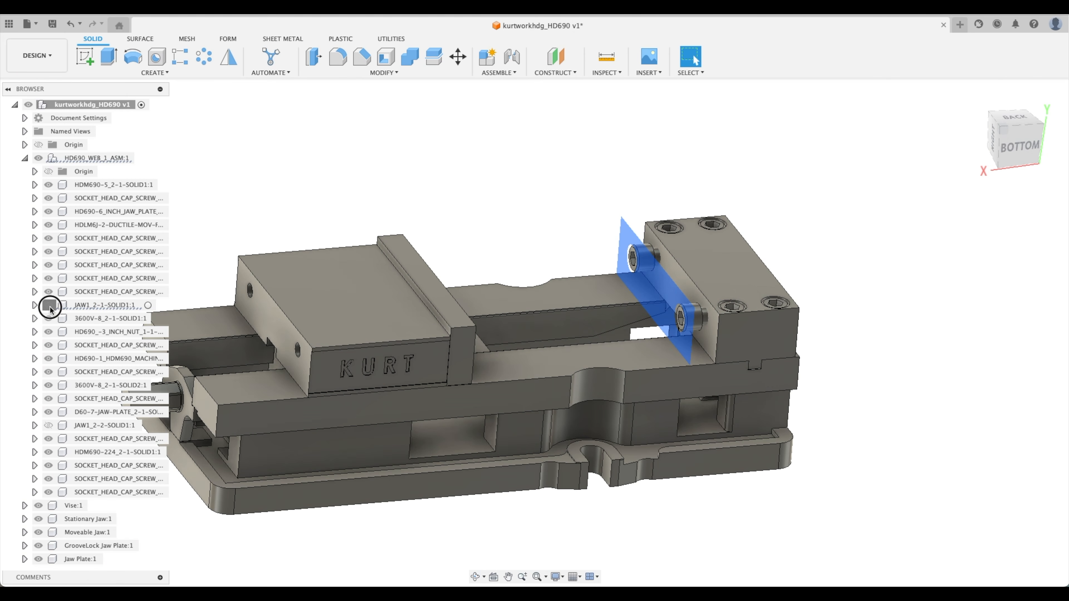
{"action": "left_click", "coordinate": [49, 304]}
{"action": "left_click", "coordinate": [381, 167]}
{"action": "left_click", "coordinate": [88, 425]}
{"action": "key", "text": "Delete"}
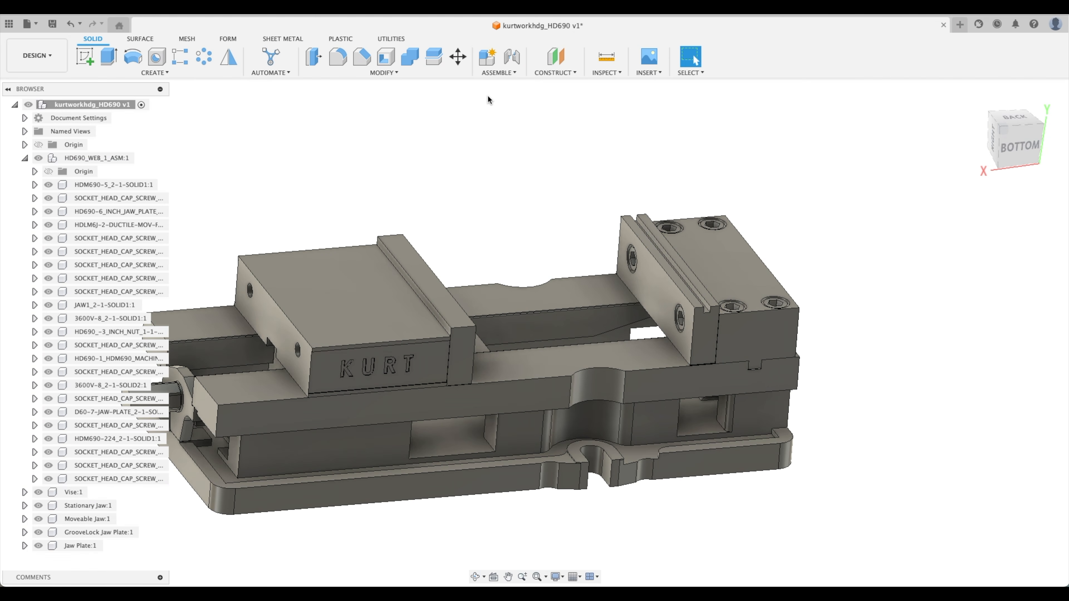
Step: Move JAW1_2-1-SOLID1 into the GrooveLock Jaw Plate component and the D60-7 jaw plate into the Jaw Plate component
{"action": "left_click", "coordinate": [121, 306]}
{"action": "left_click_drag", "start_coordinate": [121, 311], "coordinate": [84, 534]}
{"action": "middle_click_drag", "start_coordinate": [314, 178], "coordinate": [443, 302], "text": "shift"}
{"action": "left_click", "coordinate": [442, 302]}
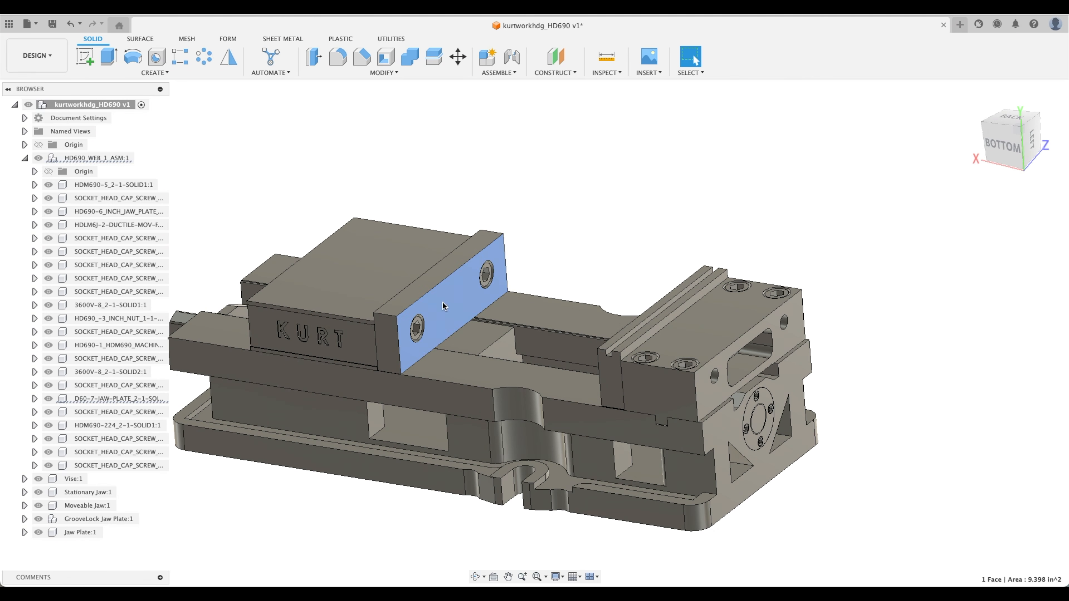
{"action": "left_click_drag", "start_coordinate": [117, 399], "coordinate": [86, 532]}
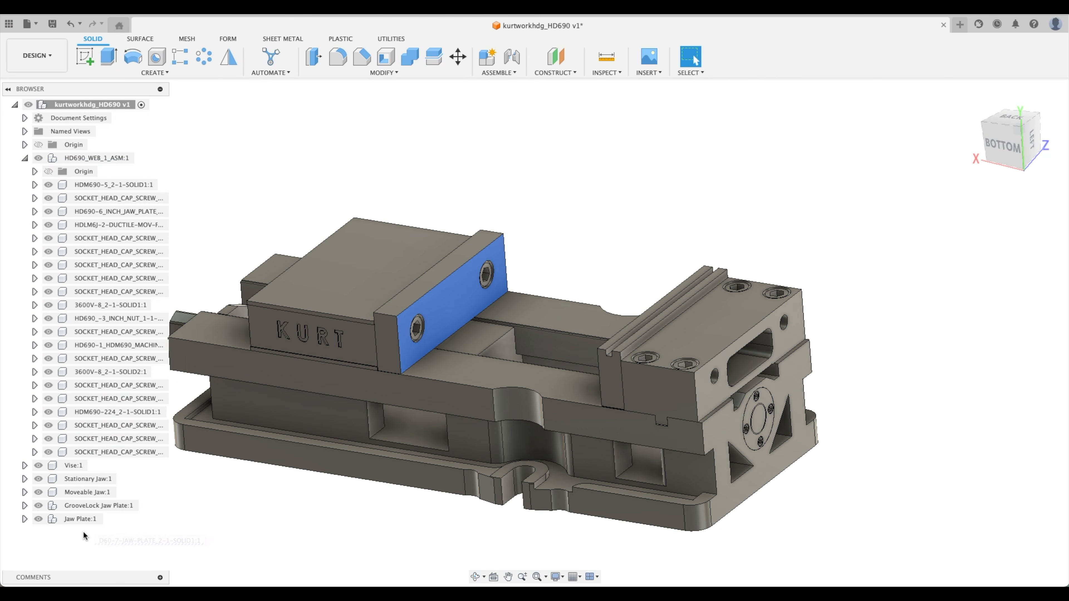
Step: Hide the Jaw Plate and GrooveLock Jaw Plate components
{"action": "left_click", "coordinate": [578, 249]}
{"action": "left_click", "coordinate": [38, 519]}
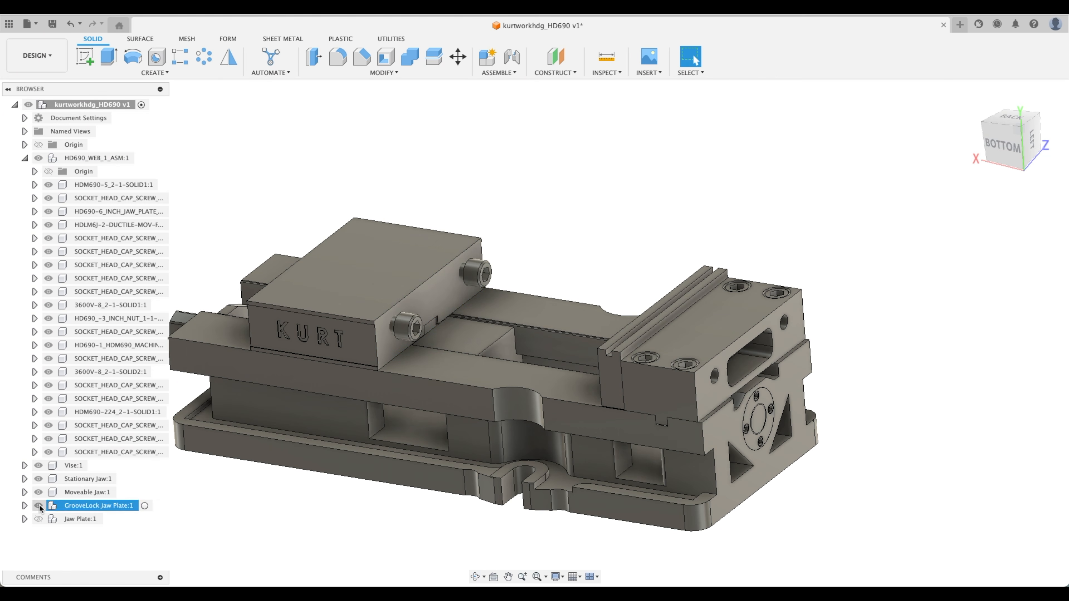
{"action": "left_click", "coordinate": [38, 505]}
Step: Move the two socket head cap screws on the stationary jaw's front face into the Stationary Jaw component and hide that component
{"action": "middle_click_drag", "start_coordinate": [569, 266], "coordinate": [651, 185], "text": "shift"}
{"action": "scroll", "coordinate": [669, 152], "scroll_direction": "up", "scroll_amount": 4}
{"action": "middle_click_drag", "start_coordinate": [612, 301], "coordinate": [563, 298], "text": "shift"}
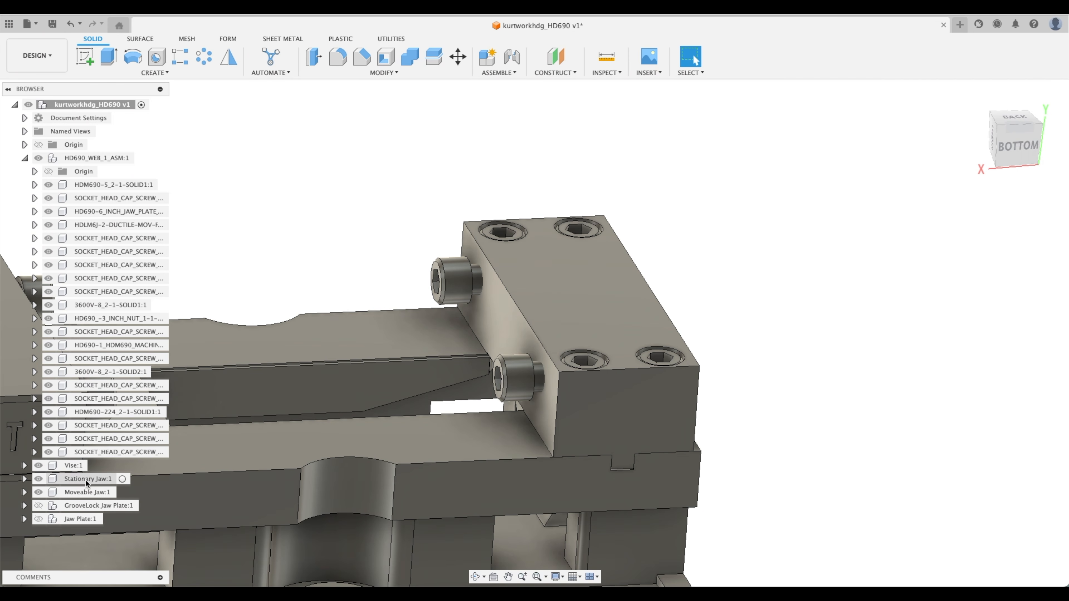
{"action": "left_click", "coordinate": [509, 382]}
{"action": "left_click_drag", "start_coordinate": [114, 252], "coordinate": [88, 480]}
{"action": "left_click", "coordinate": [428, 281]}
{"action": "left_click_drag", "start_coordinate": [118, 439], "coordinate": [87, 465]}
{"action": "left_click", "coordinate": [39, 454]}
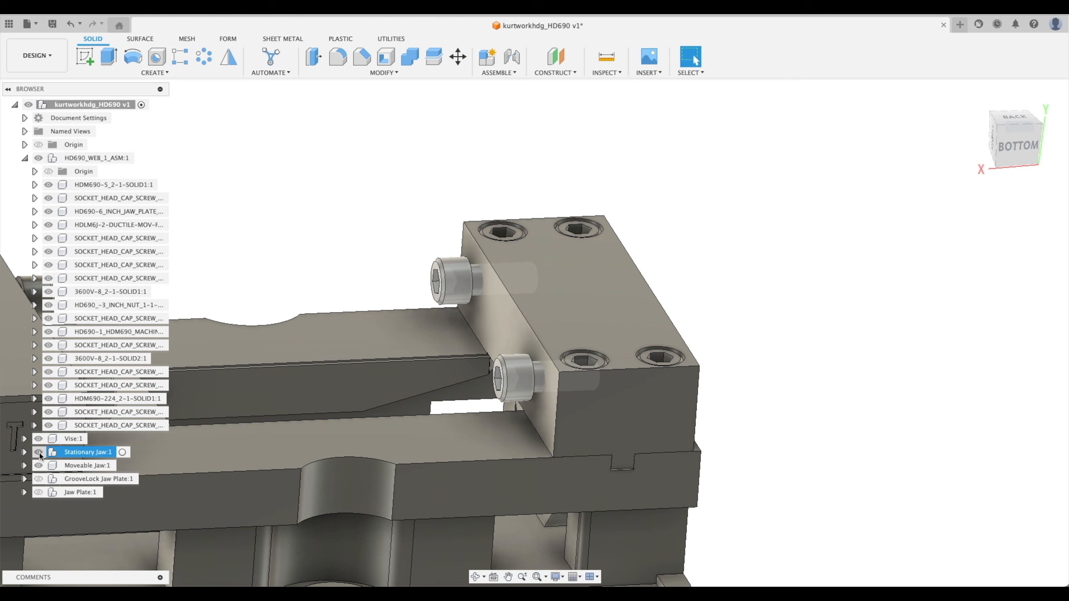
{"action": "left_click", "coordinate": [39, 452]}
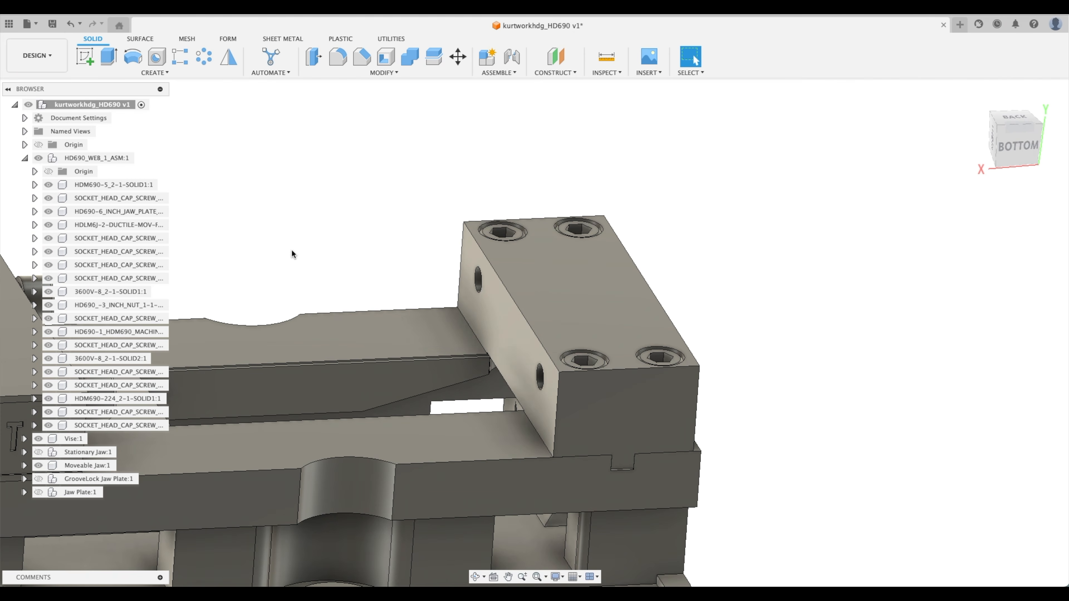
Step: Move the four socket head cap screws atop the stationary jaw and the HD690-6_INCH_JAW_PLATE block into the Stationary Jaw component
{"action": "left_click", "coordinate": [505, 232]}
{"action": "left_click_drag", "start_coordinate": [105, 279], "coordinate": [86, 452]}
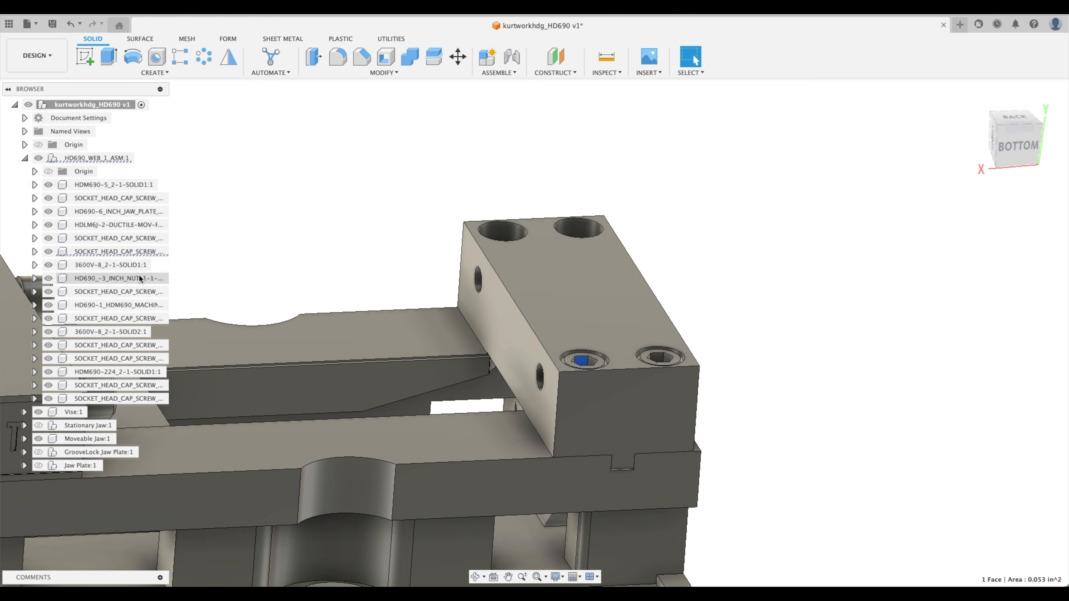
{"action": "left_click", "coordinate": [663, 358]}
{"action": "left_click_drag", "start_coordinate": [105, 332], "coordinate": [87, 412]}
{"action": "left_click", "coordinate": [595, 291]}
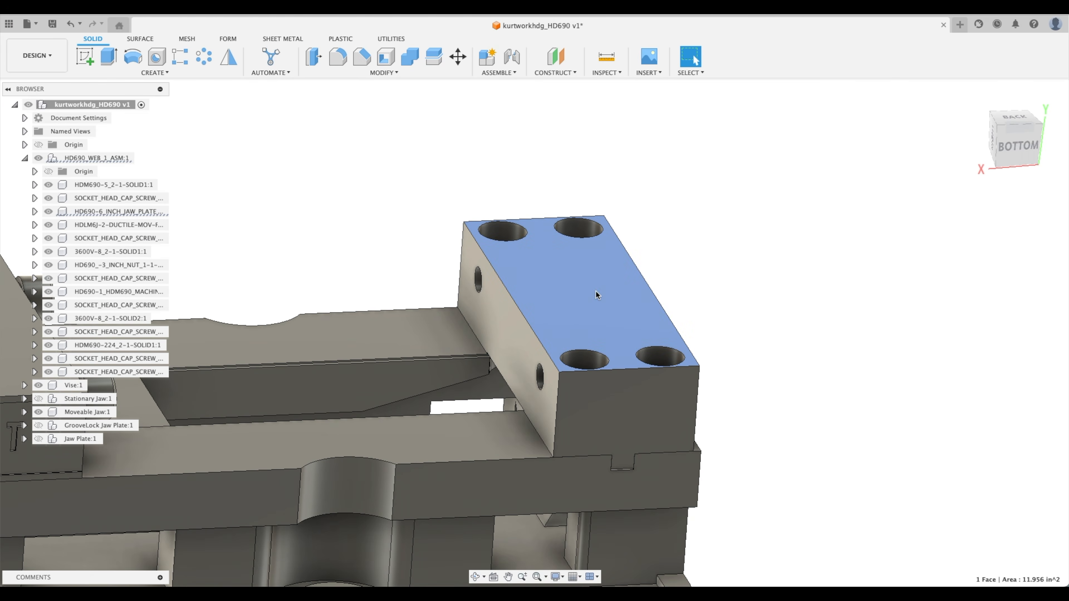
{"action": "left_click_drag", "start_coordinate": [113, 211], "coordinate": [86, 400]}
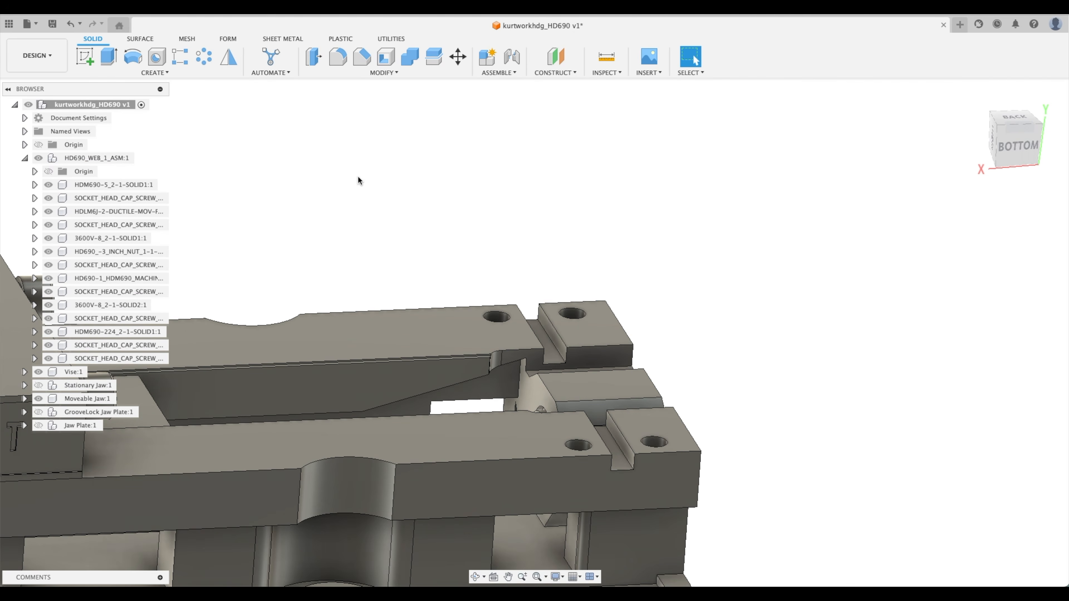
Step: Move the HDLM6J-2 ductile jaw part into the Moveable Jaw component and hide that component
{"action": "scroll", "coordinate": [246, 272], "scroll_direction": "down", "scroll_amount": 5}
{"action": "middle_click_drag", "start_coordinate": [252, 269], "coordinate": [611, 113], "text": "shift"}
{"action": "scroll", "coordinate": [462, 227], "scroll_direction": "up", "scroll_amount": 3}
{"action": "left_click", "coordinate": [495, 264]}
{"action": "left_click_drag", "start_coordinate": [105, 212], "coordinate": [91, 400]}
{"action": "left_click", "coordinate": [38, 385]}
Step: Move the moveable jaw's two socket head cap screws and the HD690_-3_INCH_NUT part into the Moveable Jaw component
{"action": "left_click", "coordinate": [536, 333]}
{"action": "left_click_drag", "start_coordinate": [118, 345], "coordinate": [87, 385]}
{"action": "left_click_drag", "start_coordinate": [127, 306], "coordinate": [95, 373]}
{"action": "left_click", "coordinate": [482, 299]}
{"action": "left_click_drag", "start_coordinate": [128, 239], "coordinate": [90, 358]}
Step: Delete the loose socket head cap screw floating above the vise bed
{"action": "middle_click_drag", "start_coordinate": [566, 194], "coordinate": [588, 241], "text": "shift"}
{"action": "scroll", "coordinate": [575, 177], "scroll_direction": "up", "scroll_amount": 3}
{"action": "left_click", "coordinate": [525, 311]}
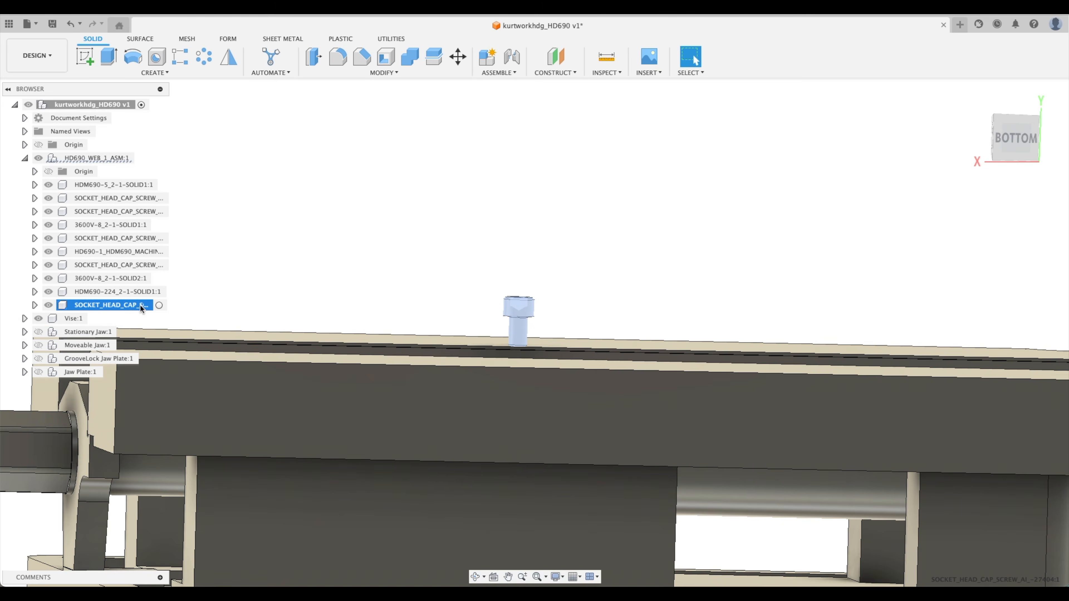
{"action": "key", "text": "Delete"}
Step: Move all remaining parts of HD690_WEB_1_ASM, from HDM690-5 through HDM690-224, into the Vise component
{"action": "scroll", "coordinate": [323, 215], "scroll_direction": "down", "scroll_amount": 5}
{"action": "middle_click_drag", "start_coordinate": [405, 178], "coordinate": [288, 240], "text": "shift"}
{"action": "scroll", "coordinate": [422, 169], "scroll_direction": "down", "scroll_amount": 3}
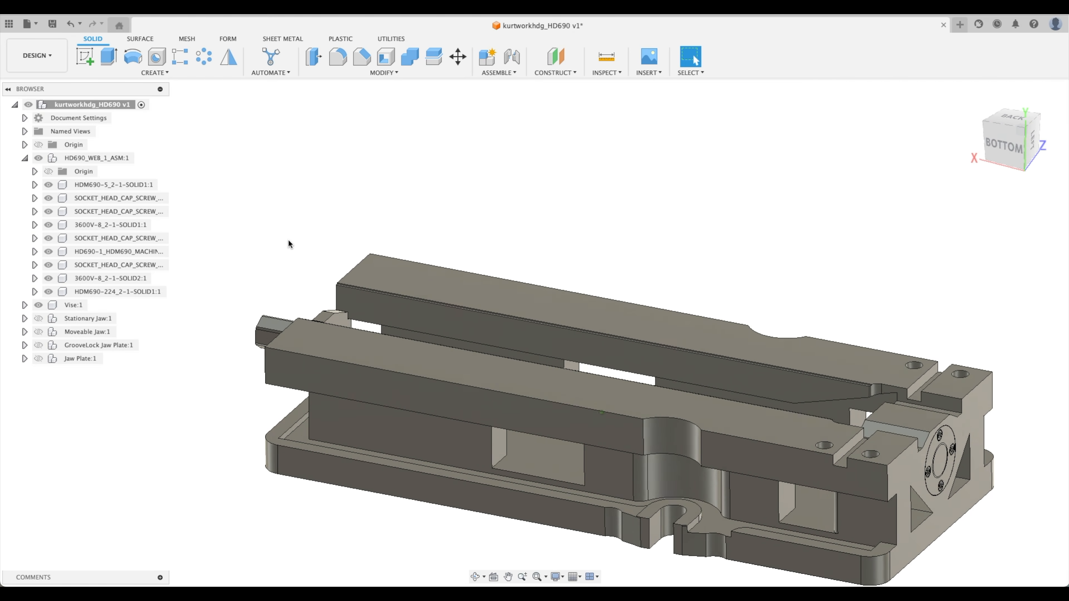
{"action": "left_click", "coordinate": [124, 185]}
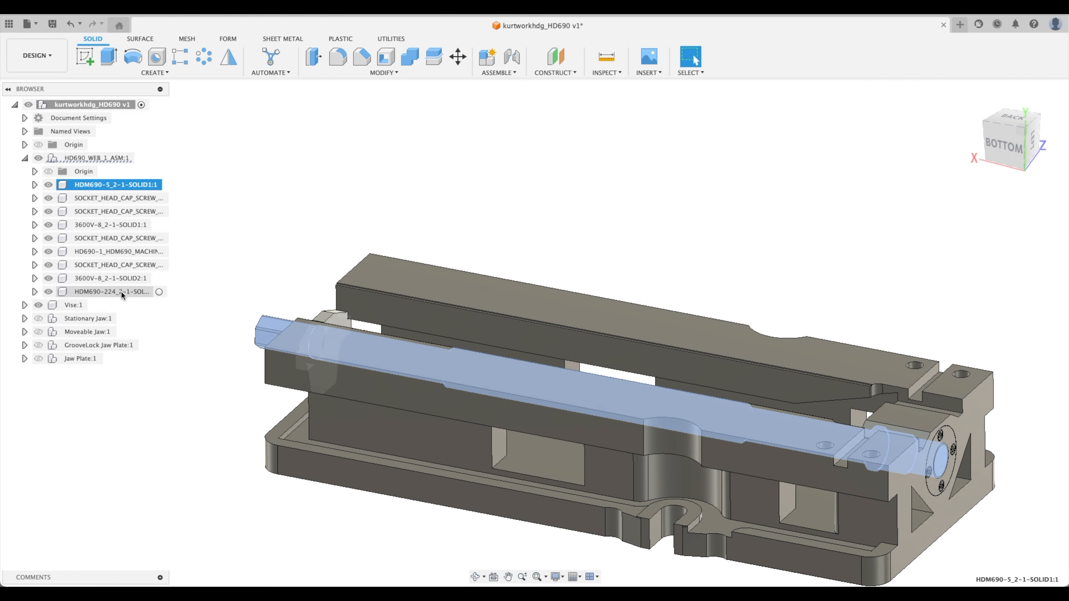
{"action": "left_click", "coordinate": [121, 291], "text": "shift"}
{"action": "left_click_drag", "start_coordinate": [107, 239], "coordinate": [76, 306]}
Step: Delete the emptied HD690_WEB_1_ASM component
{"action": "left_click", "coordinate": [84, 159]}
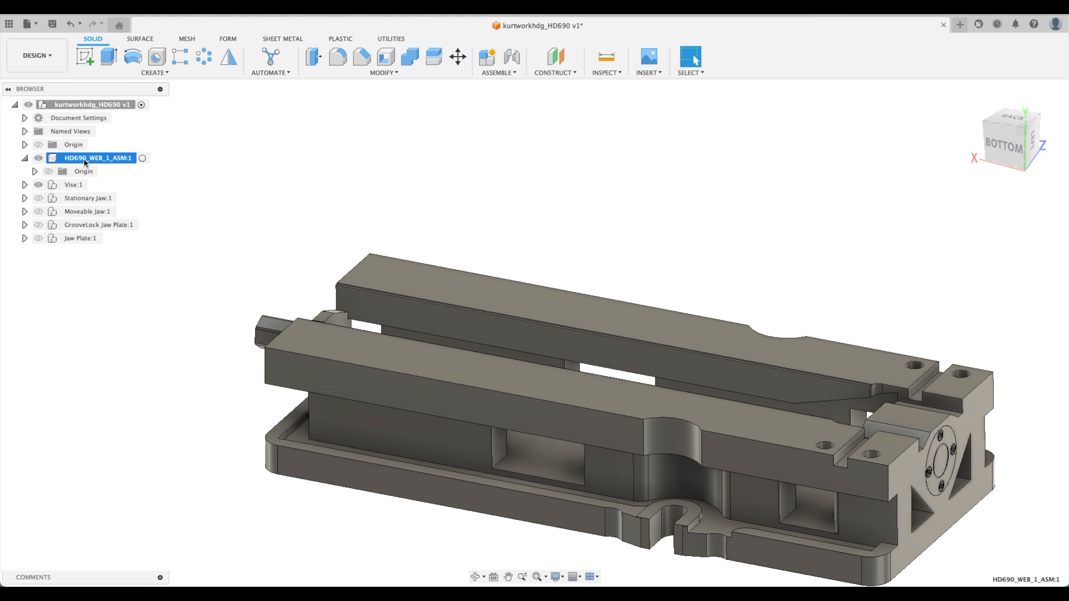
{"action": "right_click", "coordinate": [80, 160]}
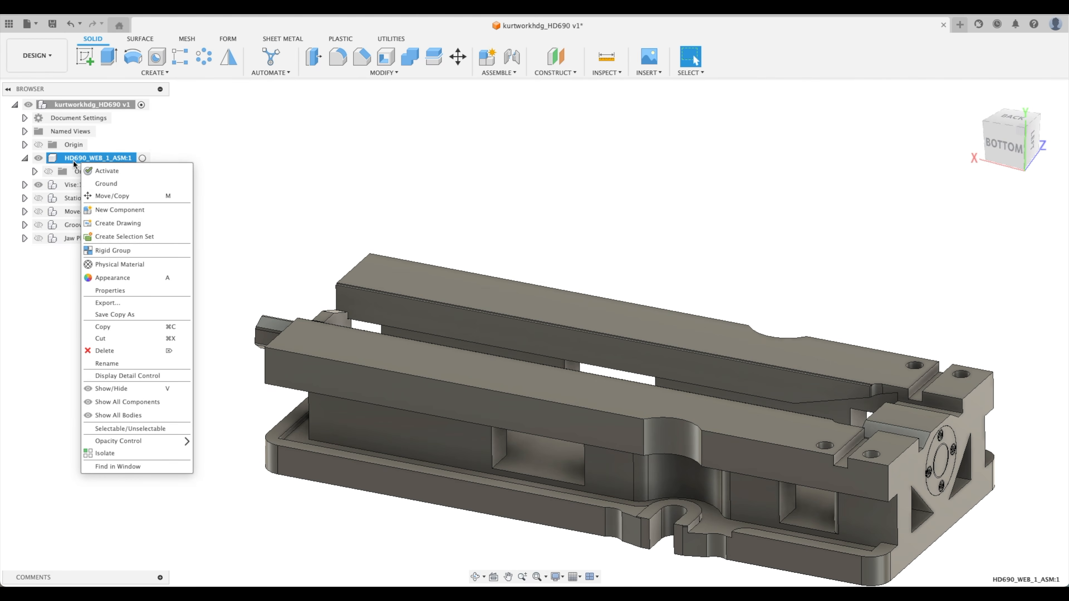
{"action": "left_click", "coordinate": [119, 349]}
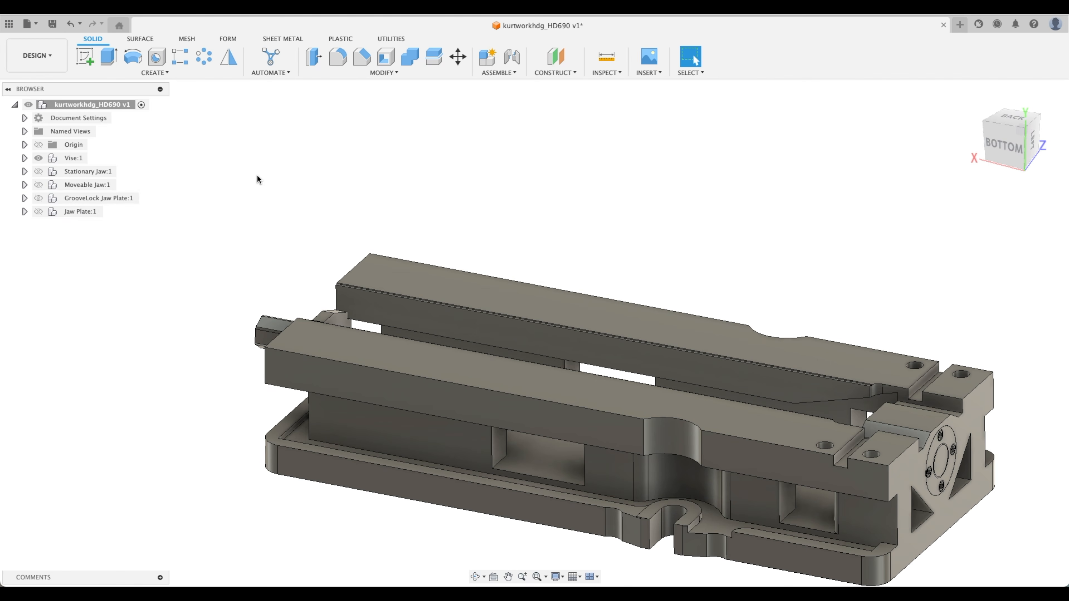
Step: Show the Stationary Jaw, Moveable Jaw, GrooveLock Jaw Plate and Jaw Plate components in the home view to check the sorted vise
{"action": "middle_click_drag", "start_coordinate": [416, 132], "coordinate": [589, 126], "text": "shift"}
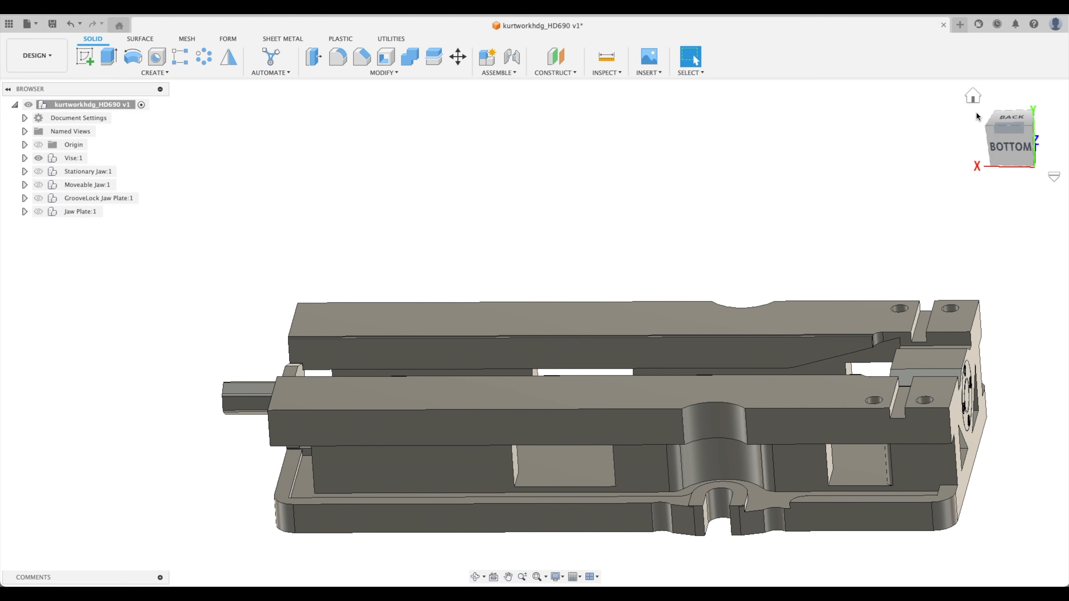
{"action": "left_click", "coordinate": [973, 97]}
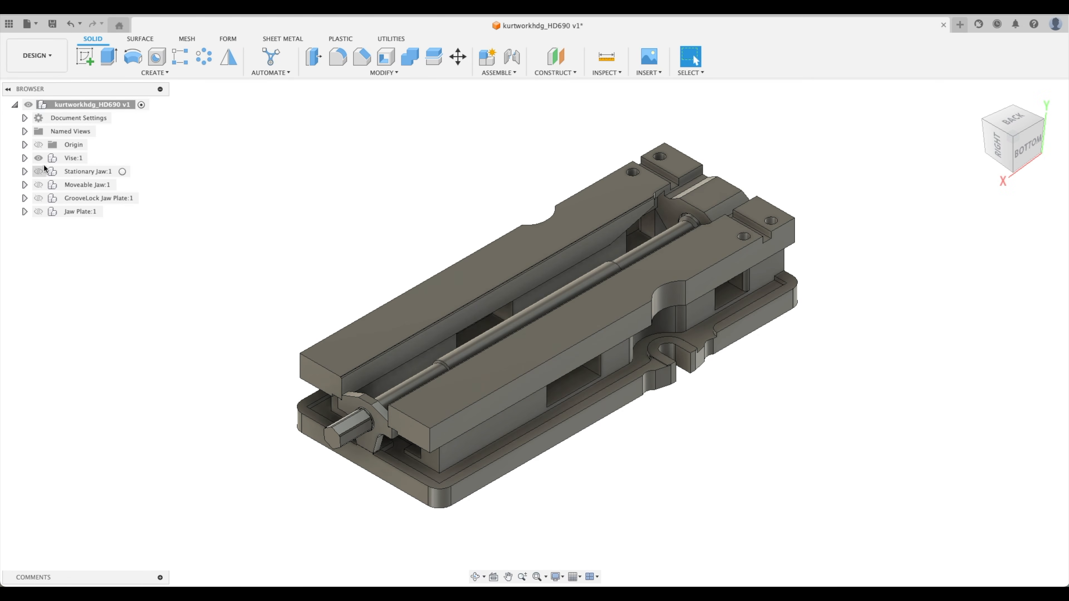
{"action": "left_click", "coordinate": [39, 172]}
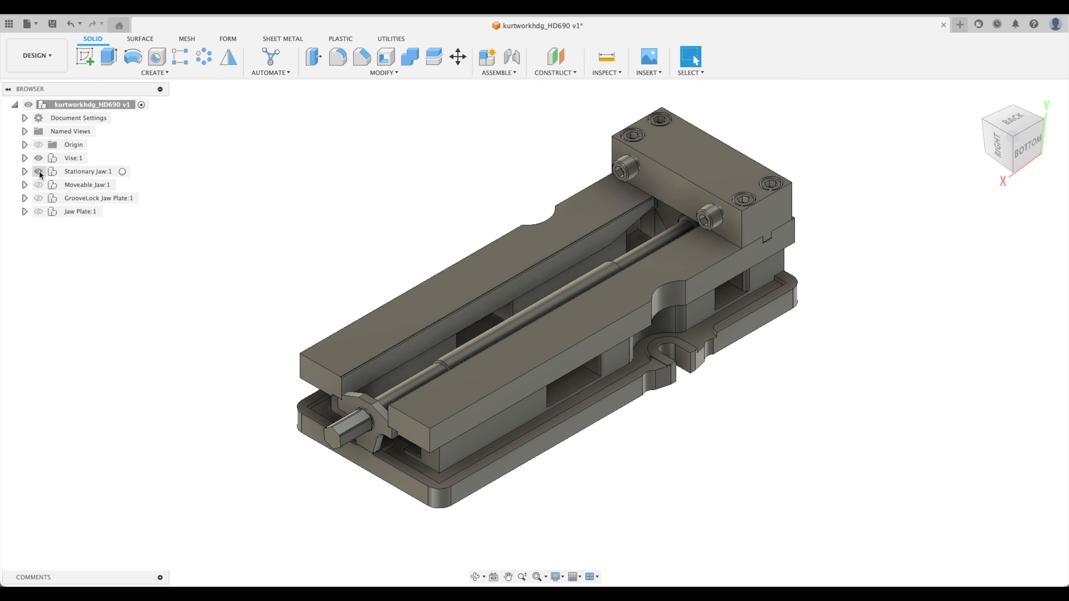
{"action": "left_click", "coordinate": [39, 185]}
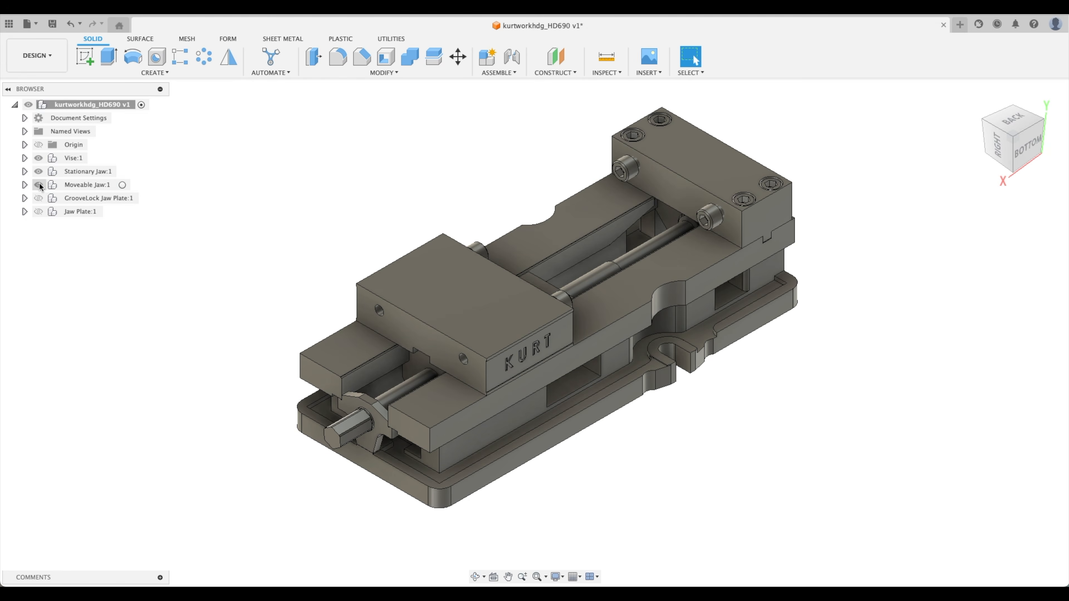
{"action": "left_click", "coordinate": [38, 199]}
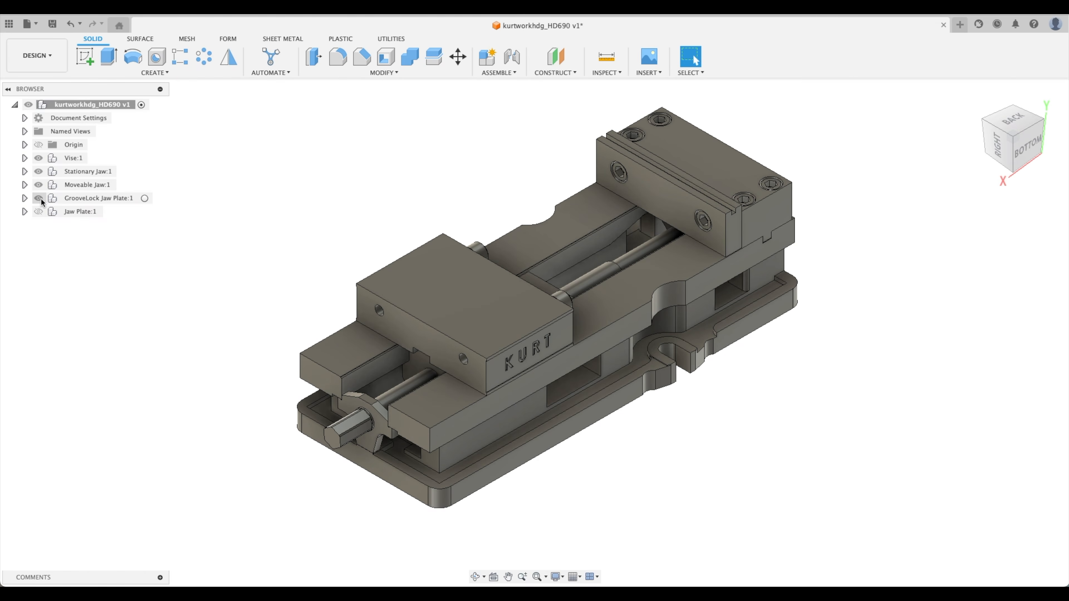
{"action": "left_click", "coordinate": [39, 212]}
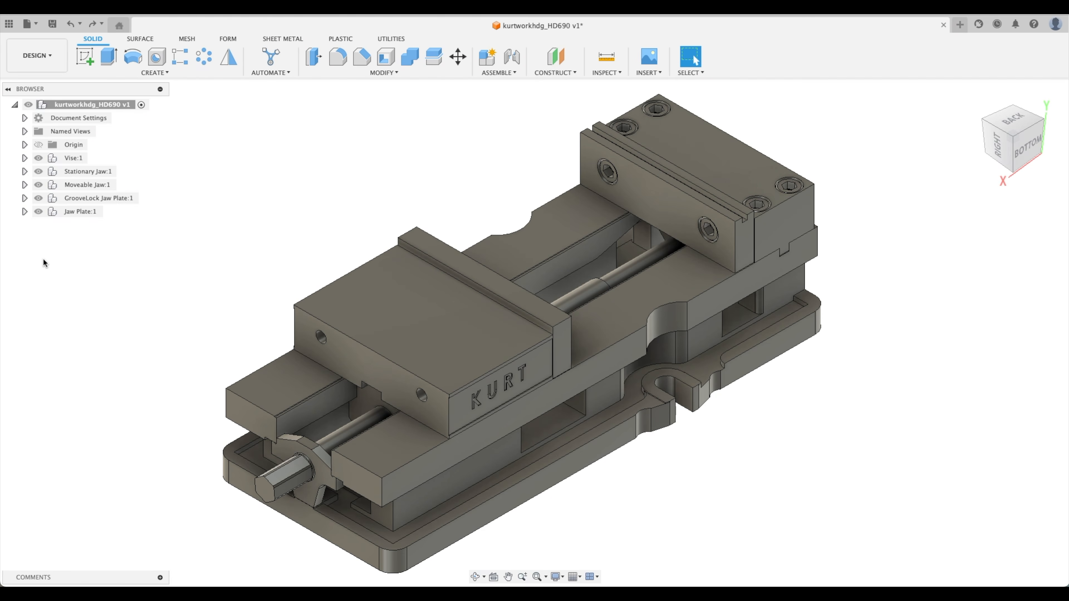
Step: Hide every component except Stationary Jaw and expand it to list its parts
{"action": "left_click", "coordinate": [38, 171]}
{"action": "left_click", "coordinate": [38, 185]}
{"action": "left_click", "coordinate": [38, 198]}
{"action": "left_click", "coordinate": [38, 211]}
{"action": "left_click", "coordinate": [39, 157]}
{"action": "left_click", "coordinate": [39, 171]}
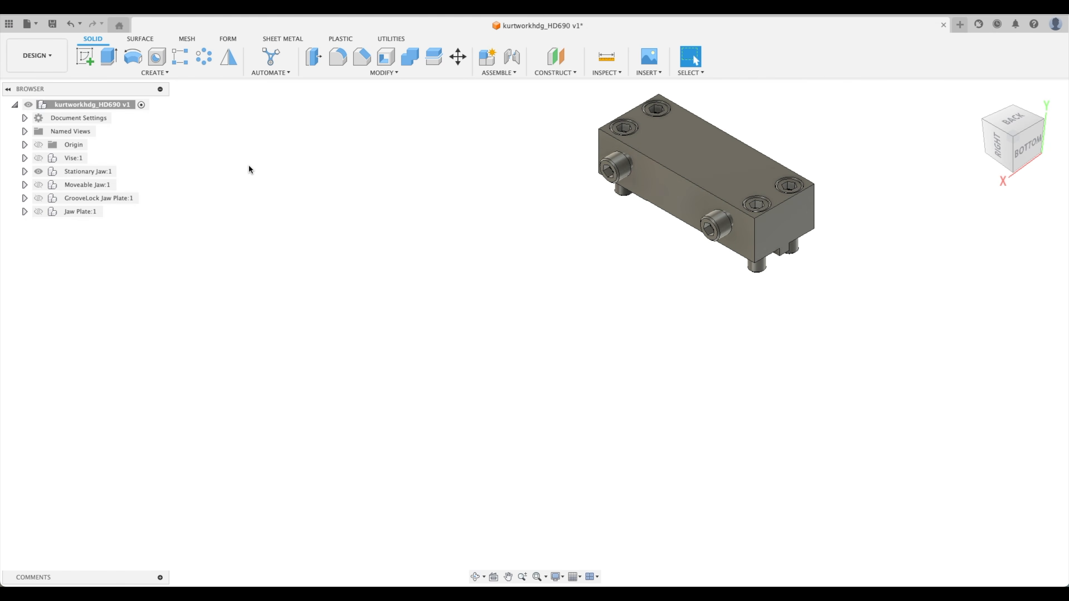
{"action": "middle_click_drag", "start_coordinate": [249, 165], "coordinate": [257, 187], "text": "shift"}
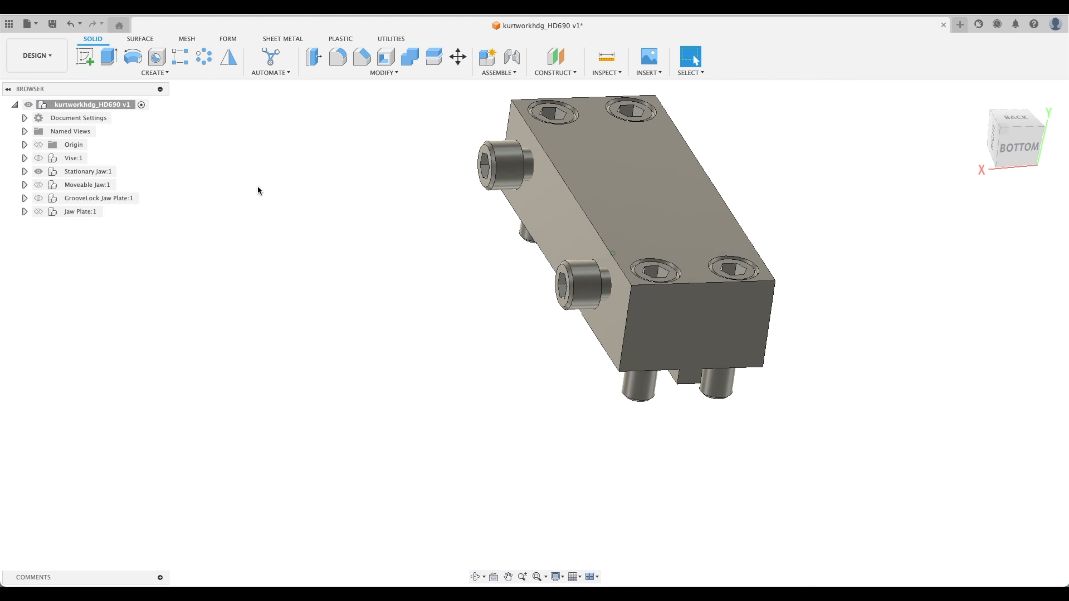
{"action": "left_click", "coordinate": [25, 172]}
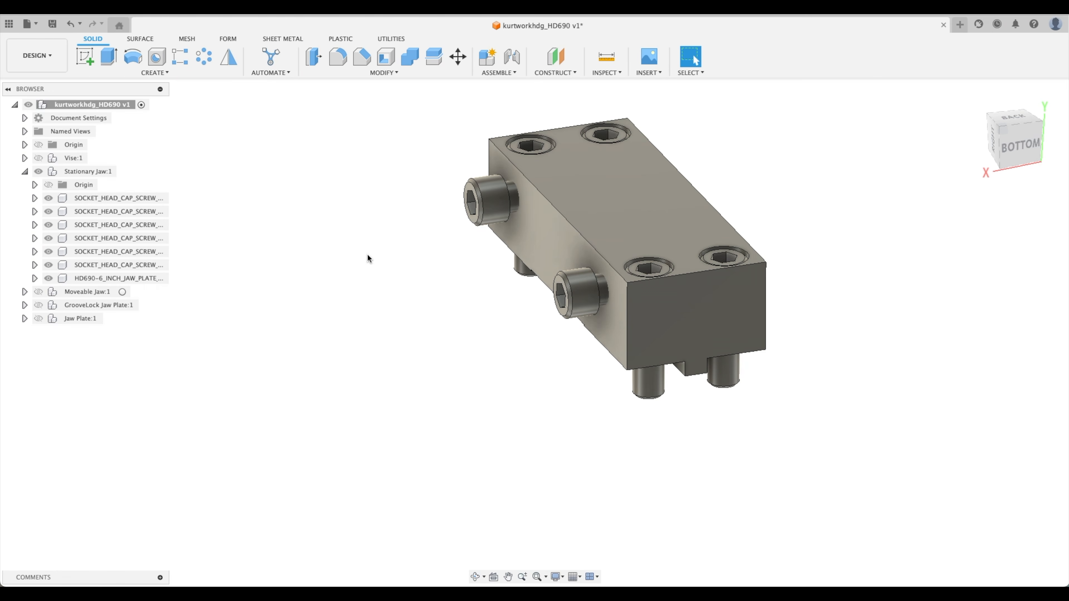
Step: Join the stationary jaw block and its six socket head cap screws into a single body with Combine
{"action": "scroll", "coordinate": [367, 254], "scroll_direction": "up", "scroll_amount": 3}
{"action": "scroll", "coordinate": [367, 255], "scroll_direction": "right", "scroll_amount": 3}
{"action": "scroll", "coordinate": [293, 249], "scroll_direction": "left", "scroll_amount": 2}
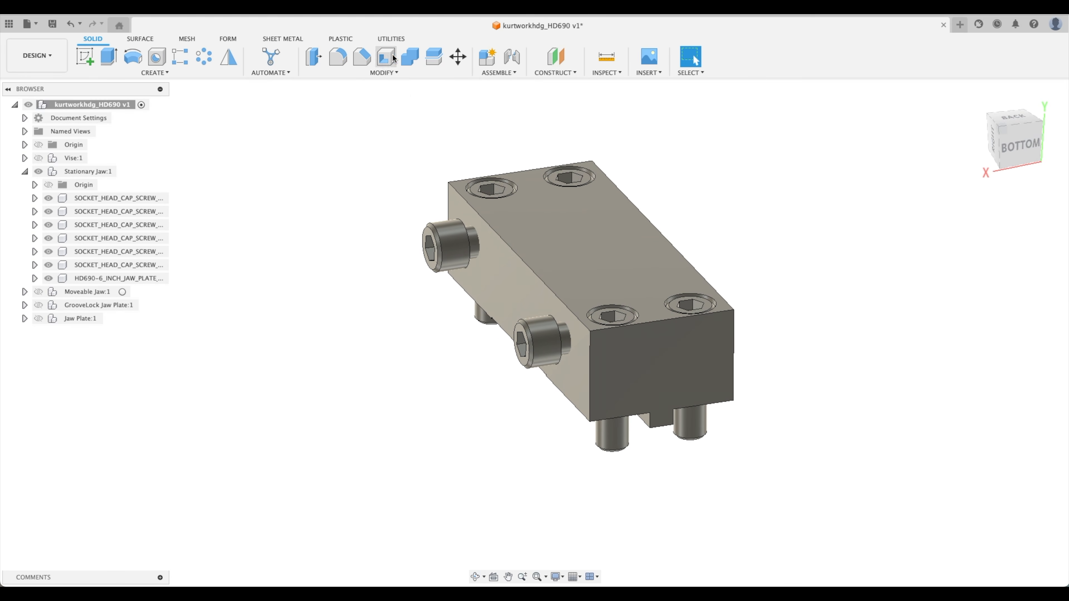
{"action": "left_click", "coordinate": [409, 57]}
{"action": "left_click", "coordinate": [635, 239]}
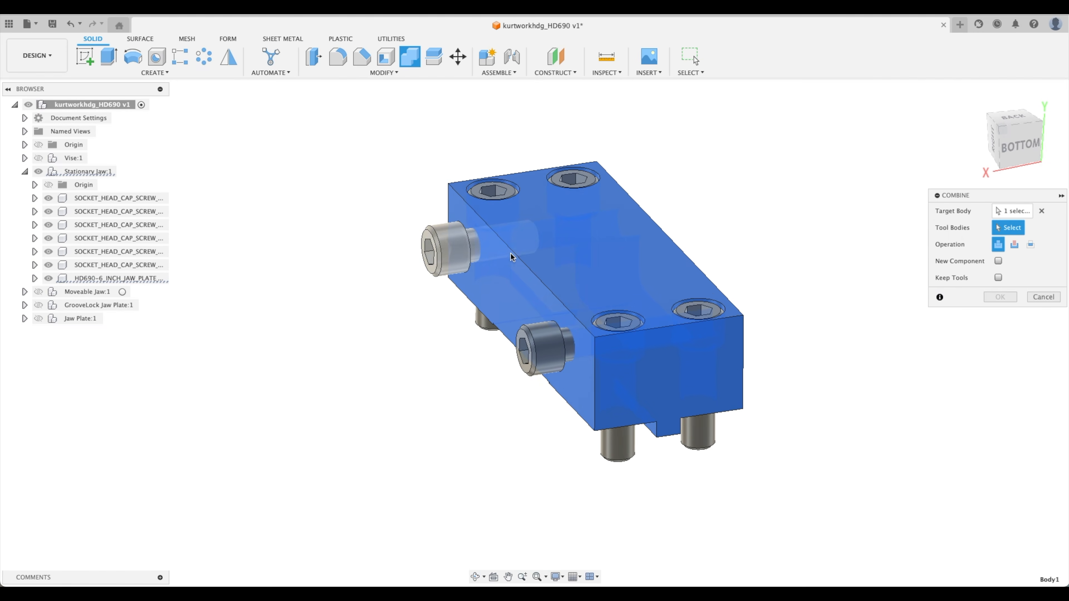
{"action": "left_click", "coordinate": [460, 253]}
{"action": "left_click", "coordinate": [539, 348]}
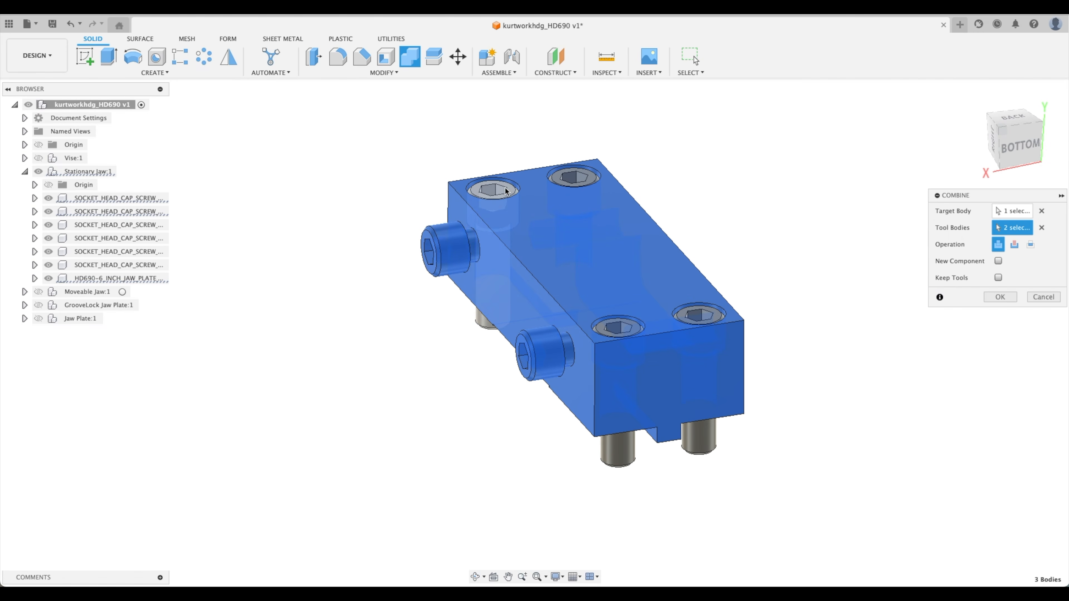
{"action": "left_click", "coordinate": [500, 190]}
{"action": "left_click", "coordinate": [1000, 297]}
Step: Move the combined Body1 from the HD690-6_INCH_JAW_PLATE part directly into the Stationary Jaw component
{"action": "left_click", "coordinate": [584, 264]}
{"action": "left_click", "coordinate": [34, 278]}
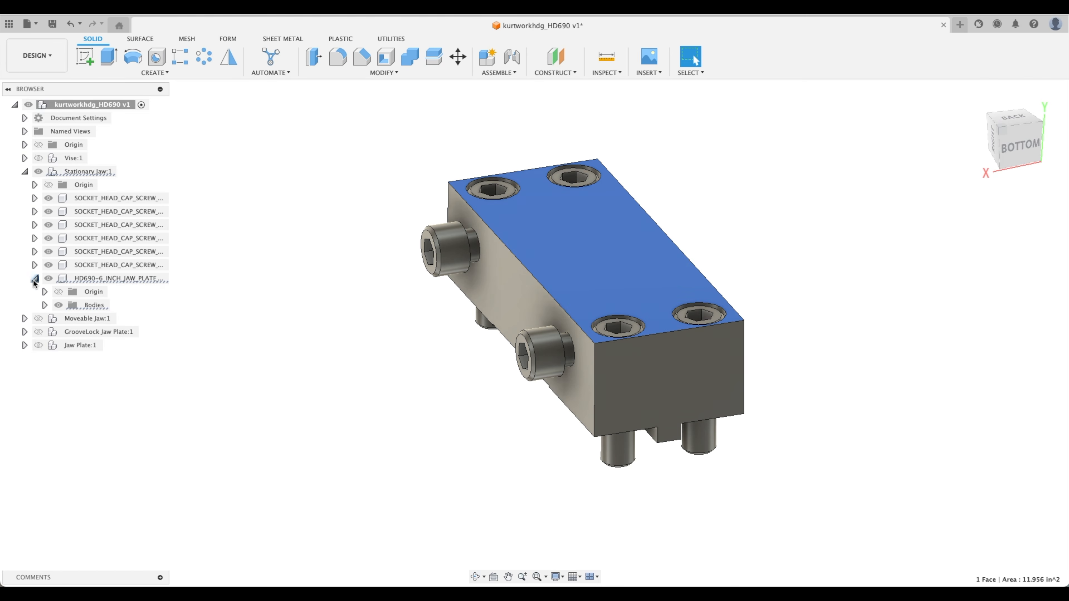
{"action": "left_click", "coordinate": [44, 305]}
{"action": "left_click", "coordinate": [98, 320]}
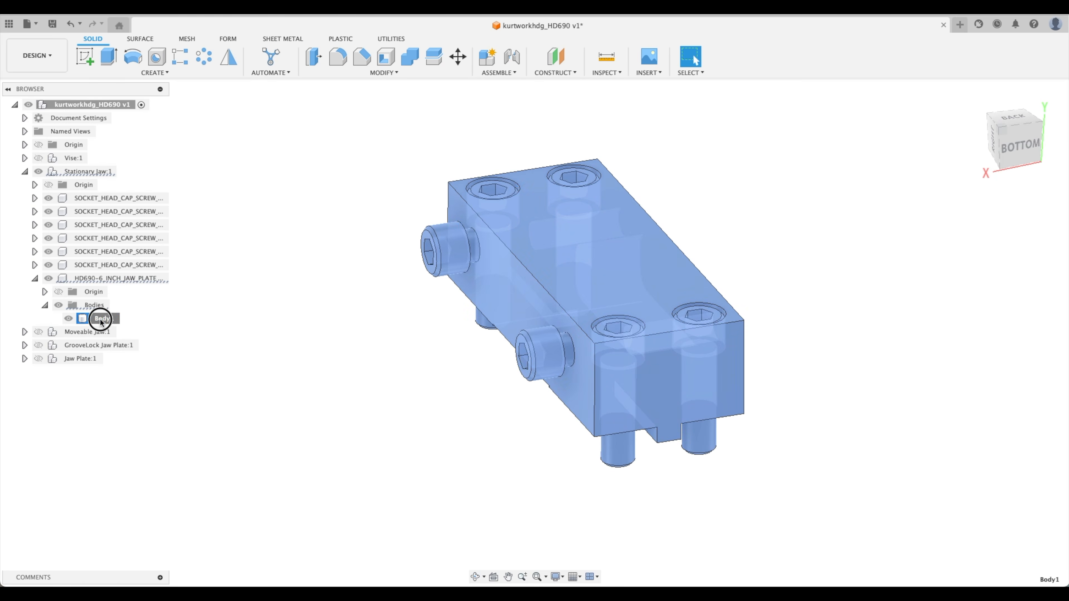
{"action": "left_click_drag", "start_coordinate": [101, 322], "coordinate": [95, 292]}
{"action": "left_click_drag", "start_coordinate": [83, 174], "coordinate": [81, 173]}
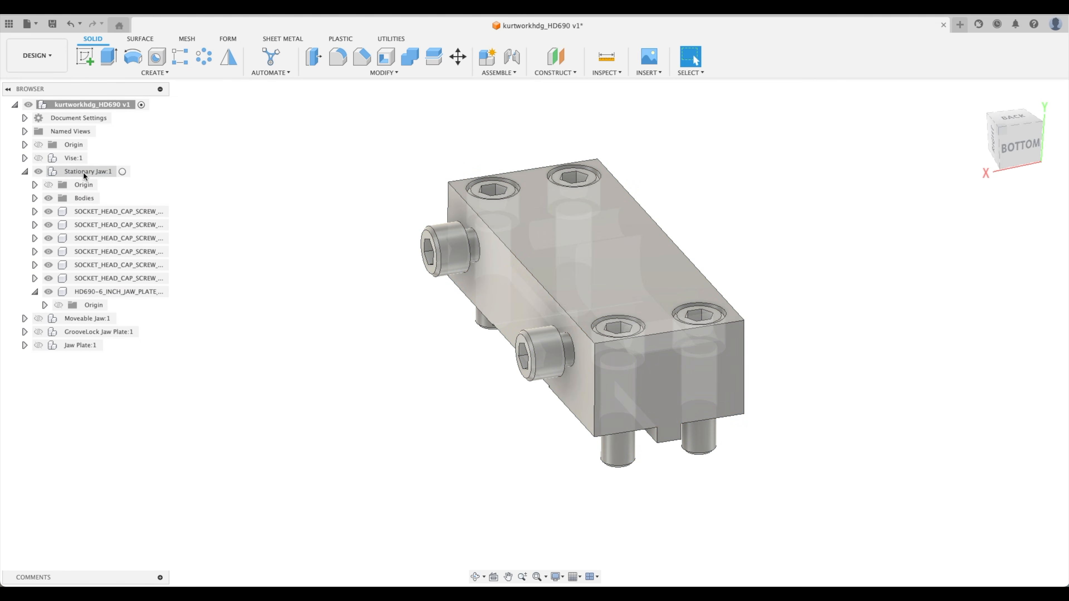
Step: Delete the six emptied screw components and the empty HD690-6_INCH_JAW_PLATE component from Stationary Jaw
{"action": "left_click", "coordinate": [90, 211]}
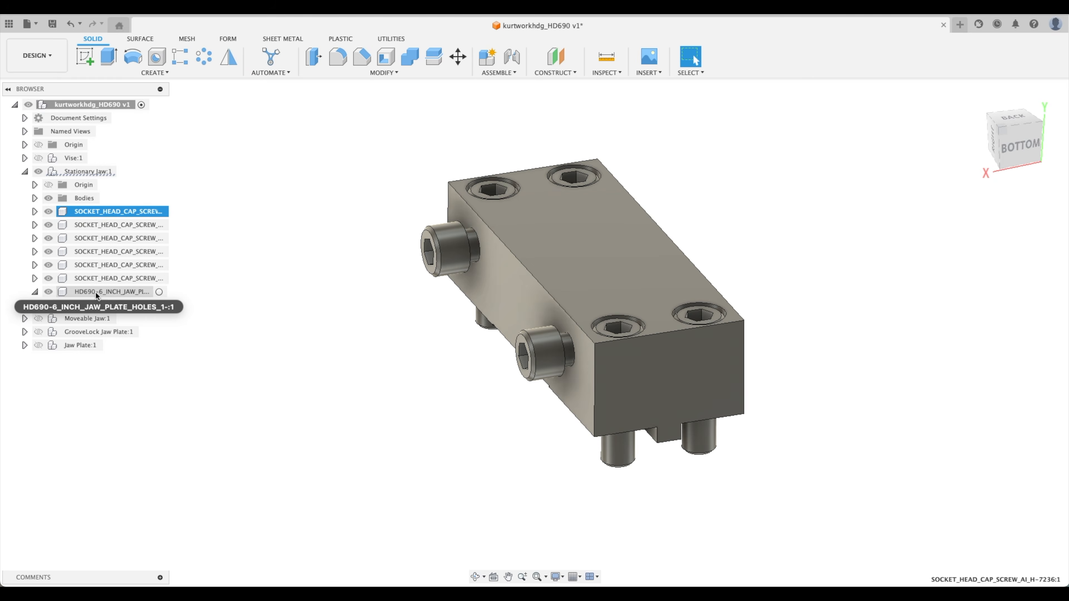
{"action": "left_click", "coordinate": [95, 292], "text": "shift"}
{"action": "key", "text": "Delete"}
Step: Check the combined body in Stationary Jaw's Bodies folder, and hide and collapse the component
{"action": "scroll", "coordinate": [97, 292], "scroll_direction": "up", "scroll_amount": 4}
{"action": "left_click", "coordinate": [37, 174]}
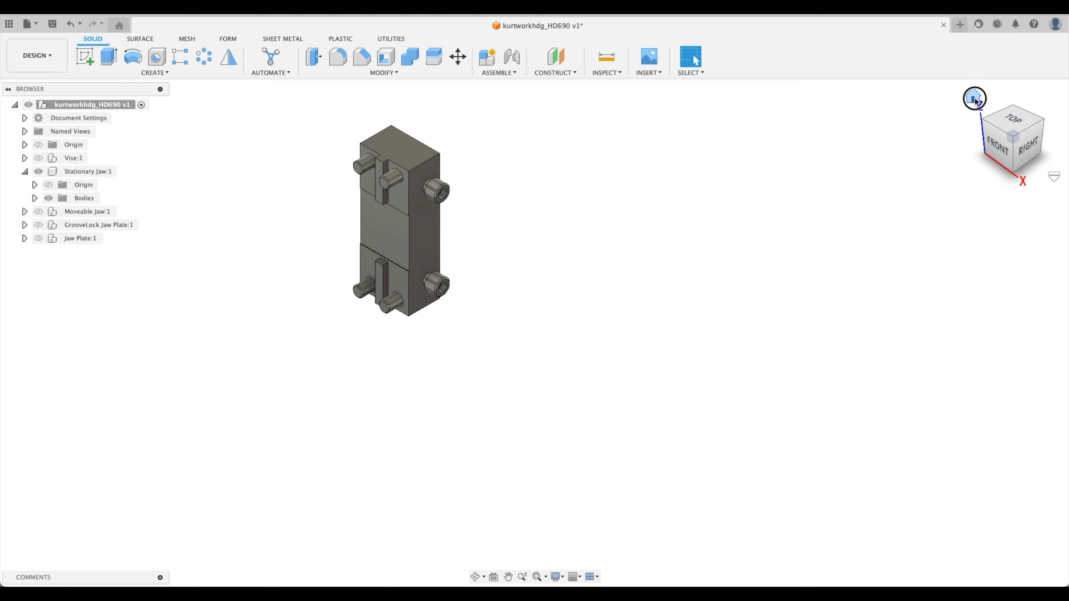
{"action": "left_click", "coordinate": [974, 98]}
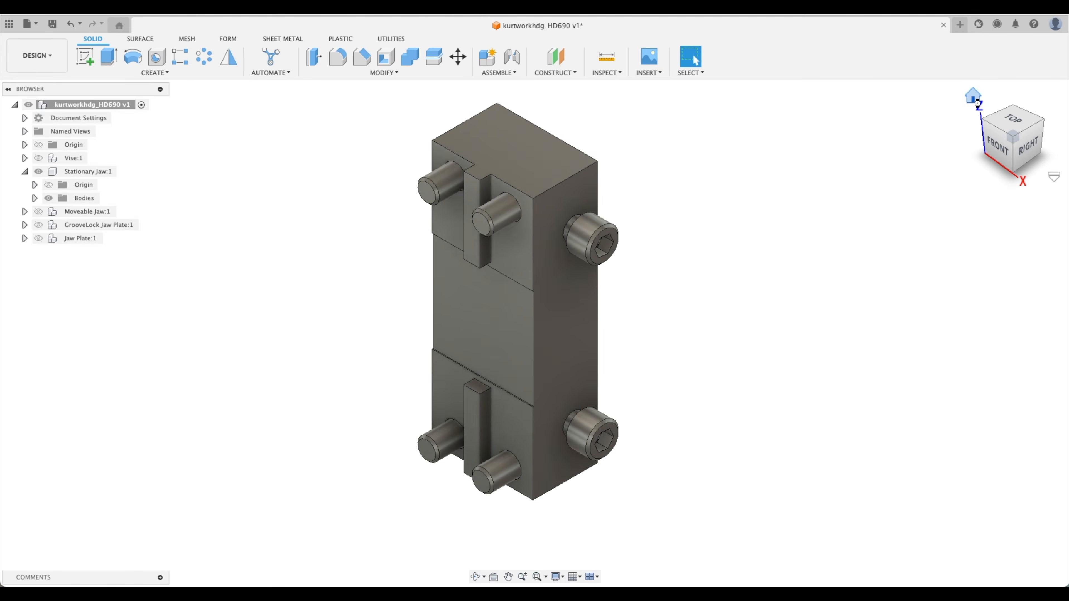
{"action": "middle_click_drag", "start_coordinate": [940, 168], "coordinate": [937, 190], "text": "shift"}
{"action": "left_click", "coordinate": [34, 198]}
{"action": "left_click", "coordinate": [63, 212]}
{"action": "middle_click_drag", "start_coordinate": [550, 345], "coordinate": [566, 289], "text": "shift"}
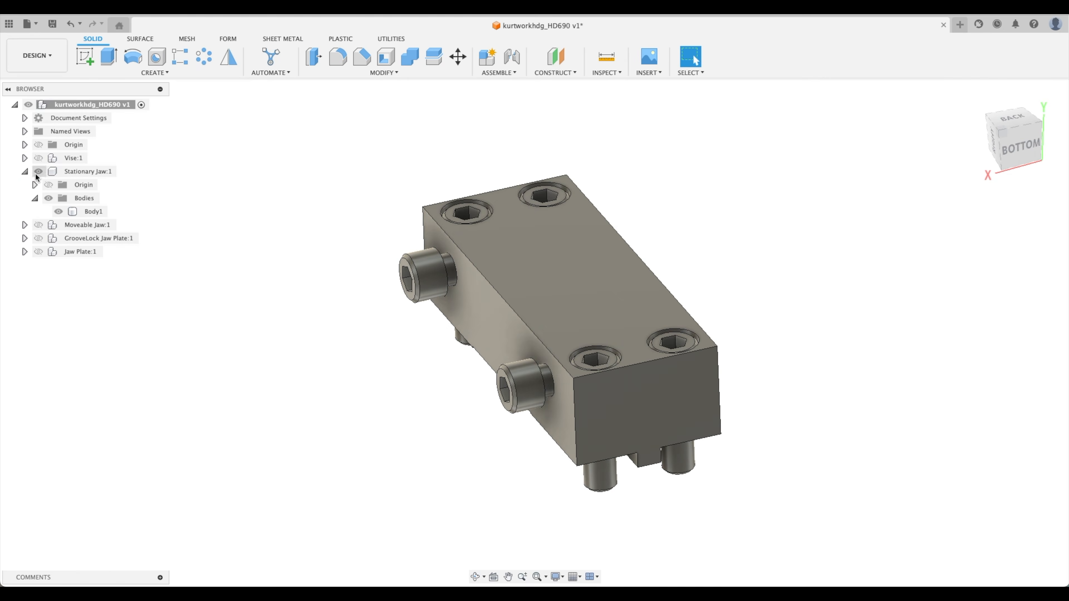
{"action": "left_click", "coordinate": [38, 172]}
{"action": "left_click", "coordinate": [24, 171]}
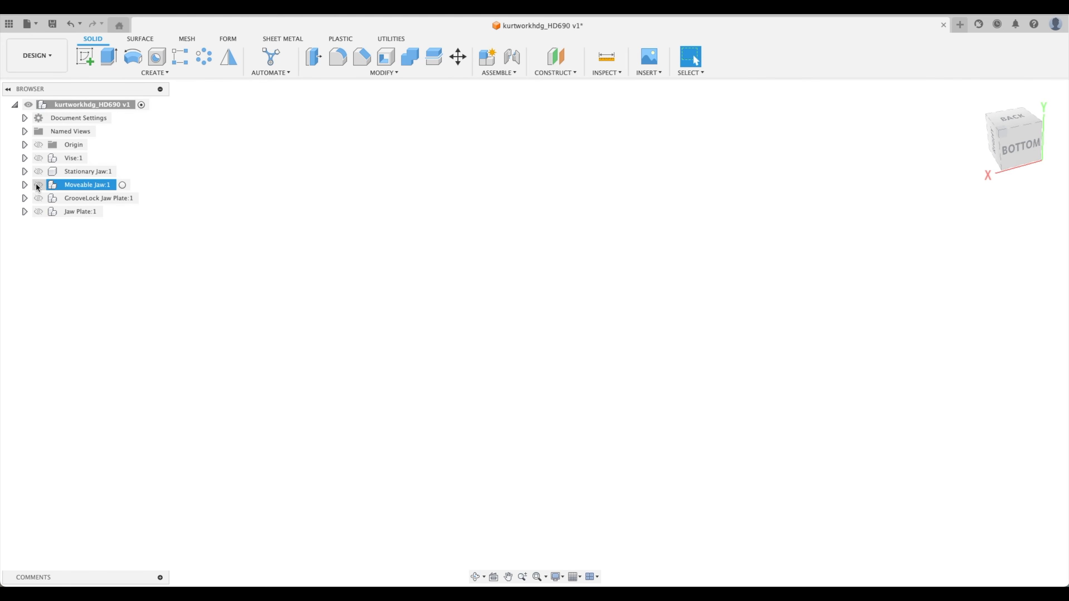
Step: Show the Moveable Jaw component and join its jaw body, two socket head cap screws and nut with Combine
{"action": "left_click", "coordinate": [38, 186]}
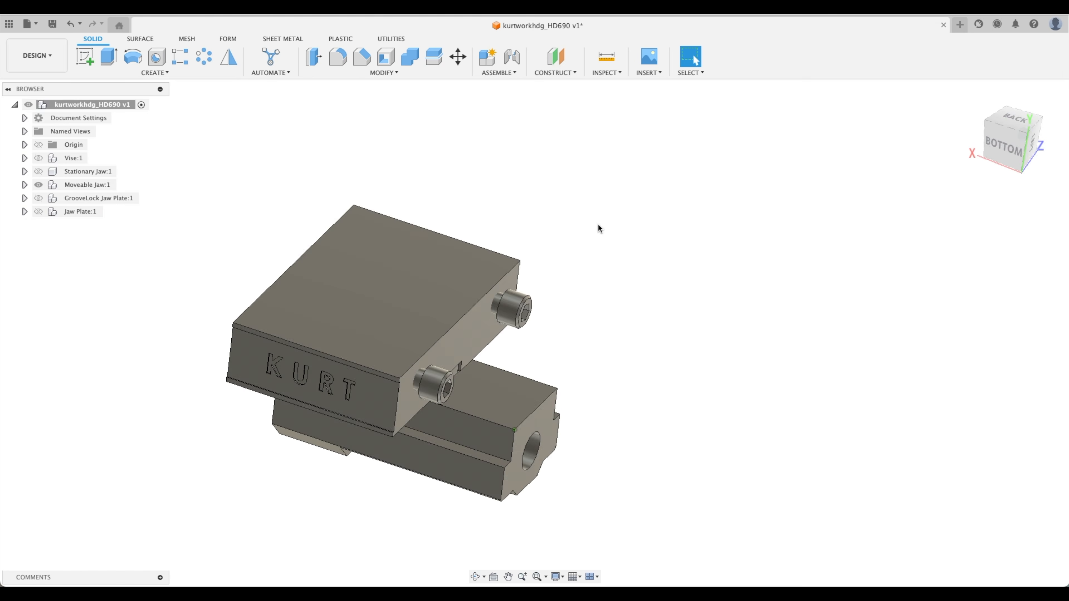
{"action": "left_click", "coordinate": [413, 60]}
{"action": "left_click", "coordinate": [493, 306]}
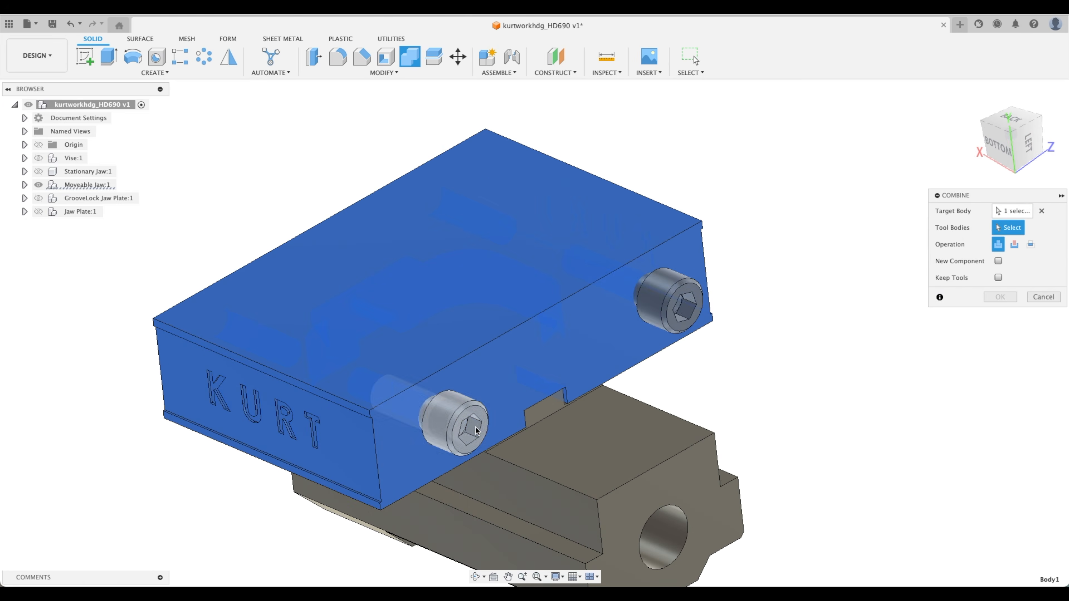
{"action": "left_click", "coordinate": [482, 430]}
{"action": "left_click", "coordinate": [673, 303]}
{"action": "left_click", "coordinate": [632, 441]}
{"action": "left_click", "coordinate": [1000, 297]}
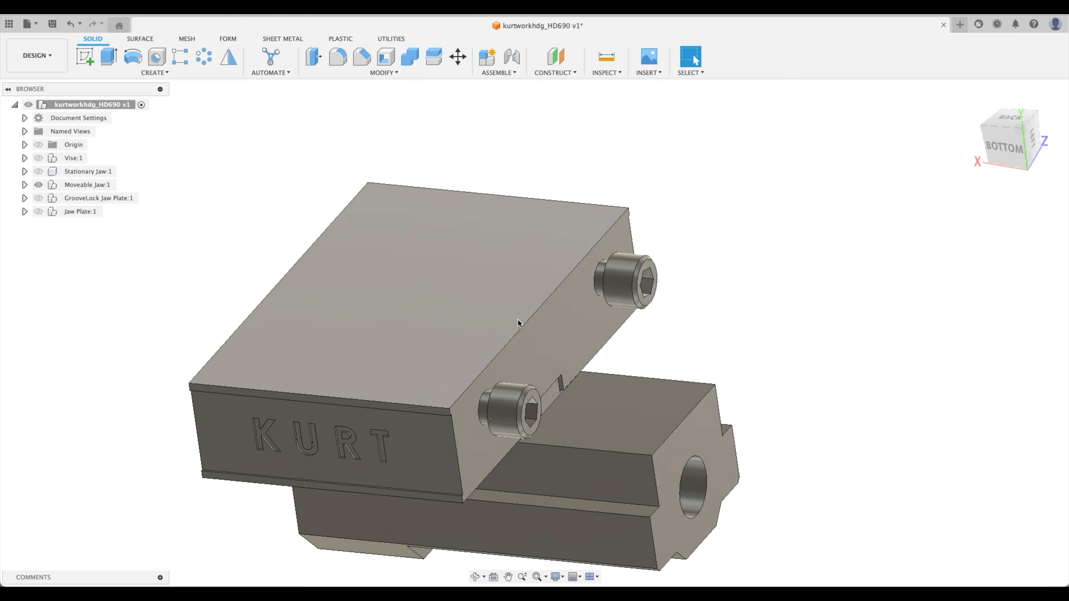
Step: Move the combined Body1 from the HDLM6J-2-DUCTILE jaw part directly into the Moveable Jaw component
{"action": "left_click", "coordinate": [471, 305]}
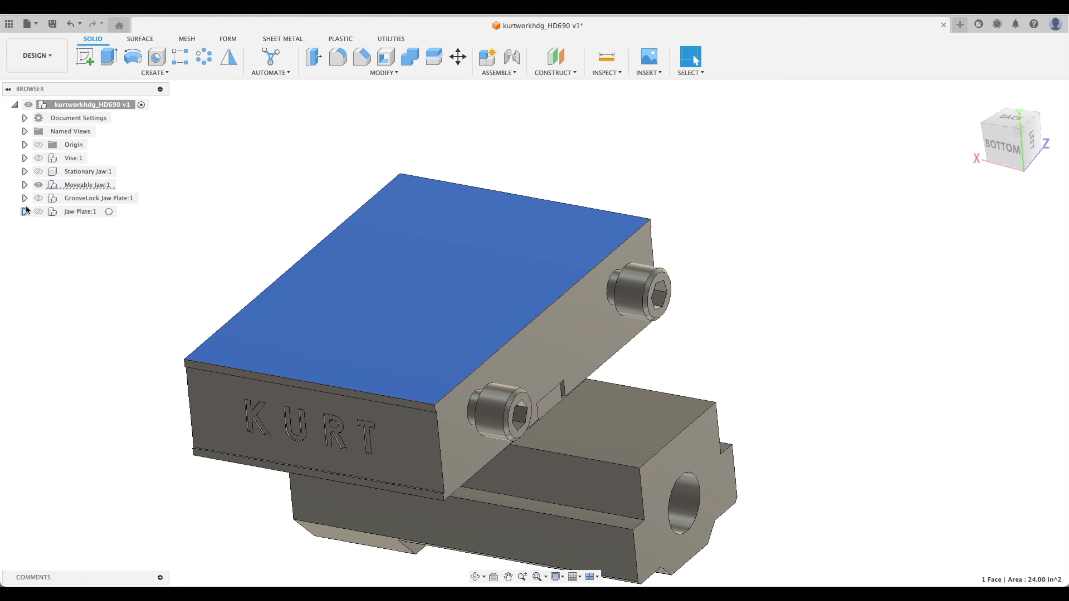
{"action": "left_click", "coordinate": [25, 185]}
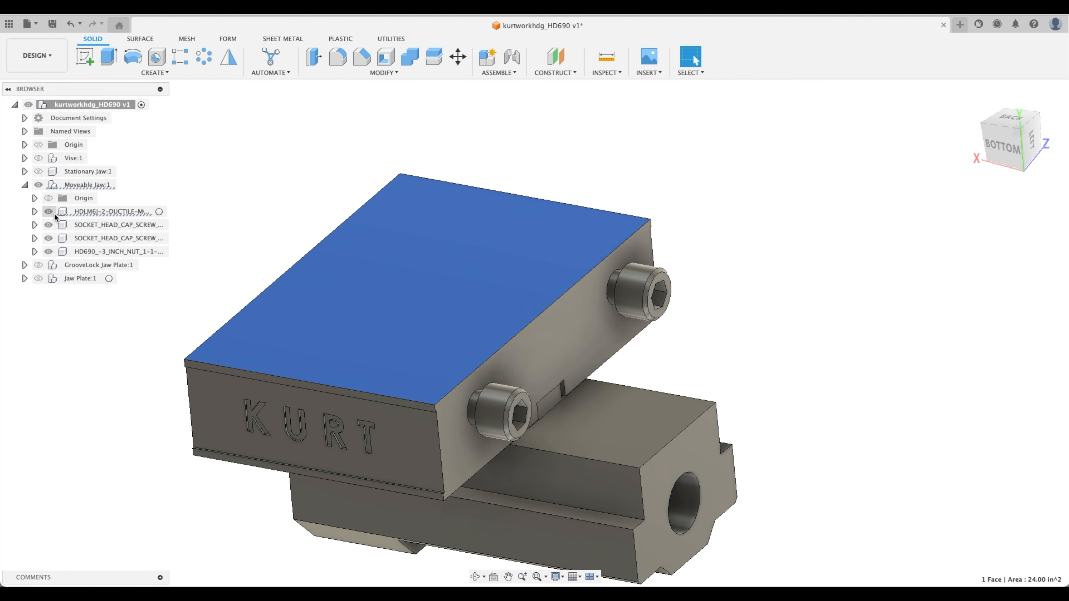
{"action": "left_click", "coordinate": [34, 211]}
{"action": "left_click", "coordinate": [45, 238]}
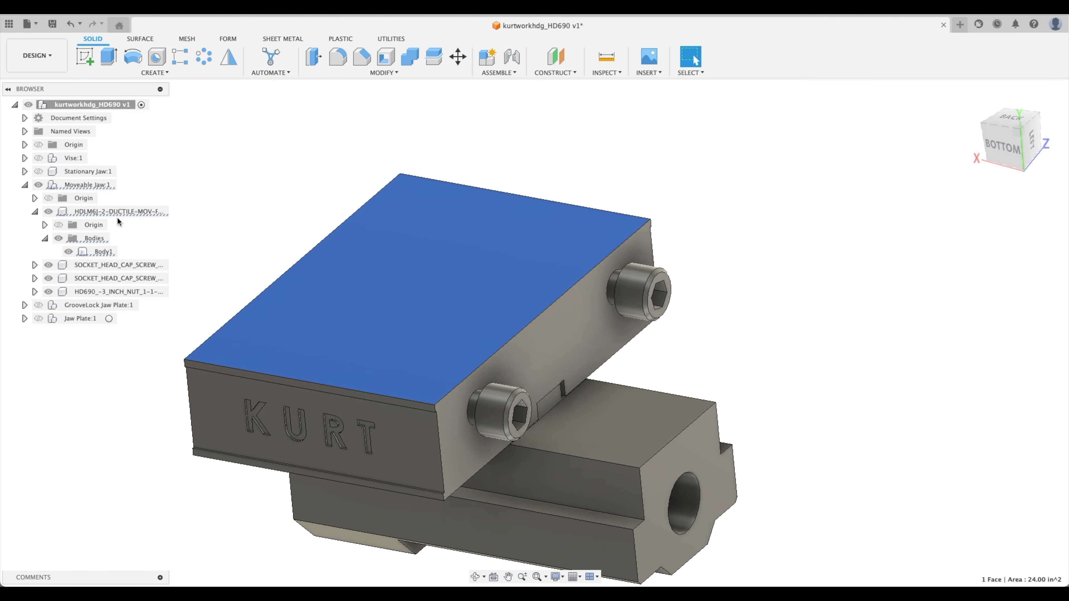
{"action": "left_click_drag", "start_coordinate": [104, 254], "coordinate": [80, 188]}
Step: Delete the emptied HDLM6J-2-DUCTILE jaw, two socket head cap screw and nut components from Moveable Jaw, and collapse it
{"action": "left_click", "coordinate": [36, 227]}
{"action": "left_click", "coordinate": [97, 225]}
{"action": "left_click", "coordinate": [87, 264], "text": "shift"}
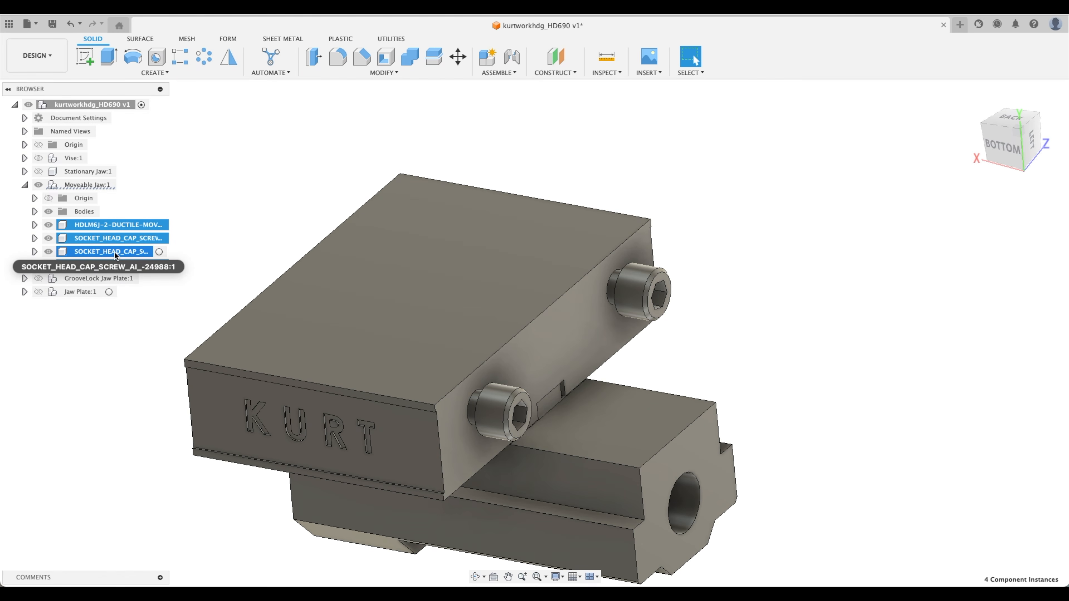
{"action": "left_click", "coordinate": [163, 173]}
{"action": "left_click", "coordinate": [34, 239]}
{"action": "left_click", "coordinate": [35, 238]}
{"action": "left_click", "coordinate": [68, 226]}
{"action": "left_click", "coordinate": [83, 264], "text": "shift"}
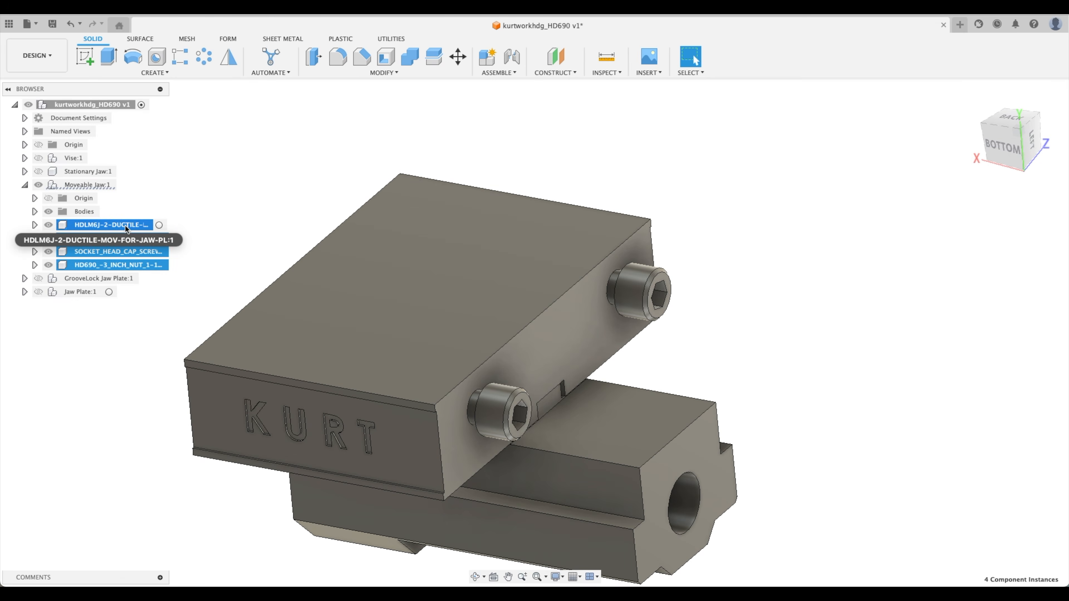
{"action": "key", "text": "Delete"}
{"action": "left_click", "coordinate": [24, 185]}
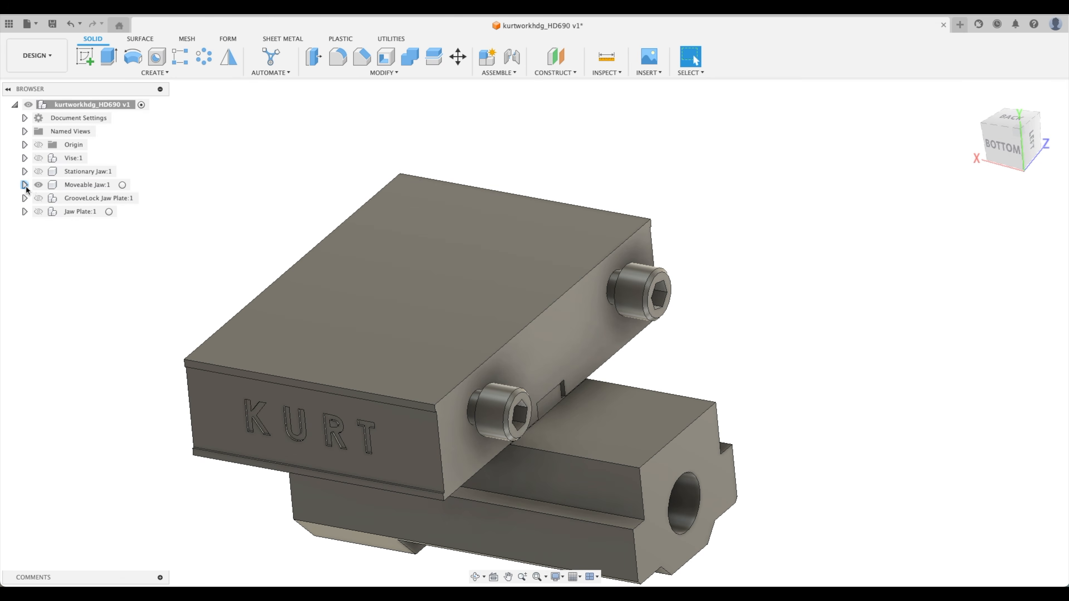
Step: Hide the Moveable Jaw component and show the Vise component
{"action": "left_click", "coordinate": [38, 185]}
{"action": "left_click", "coordinate": [38, 185]}
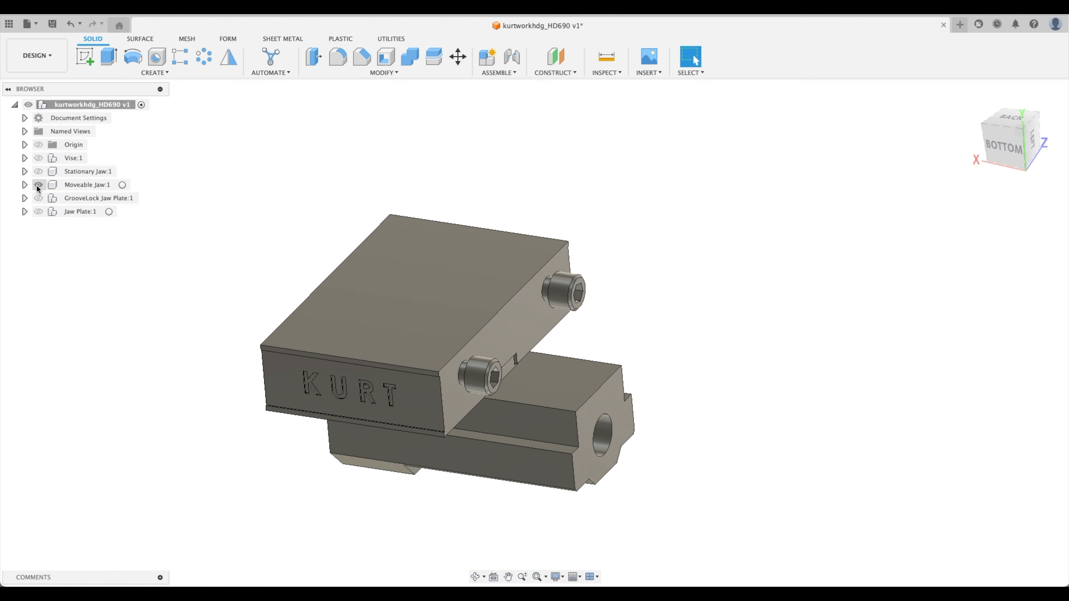
{"action": "left_click", "coordinate": [38, 184]}
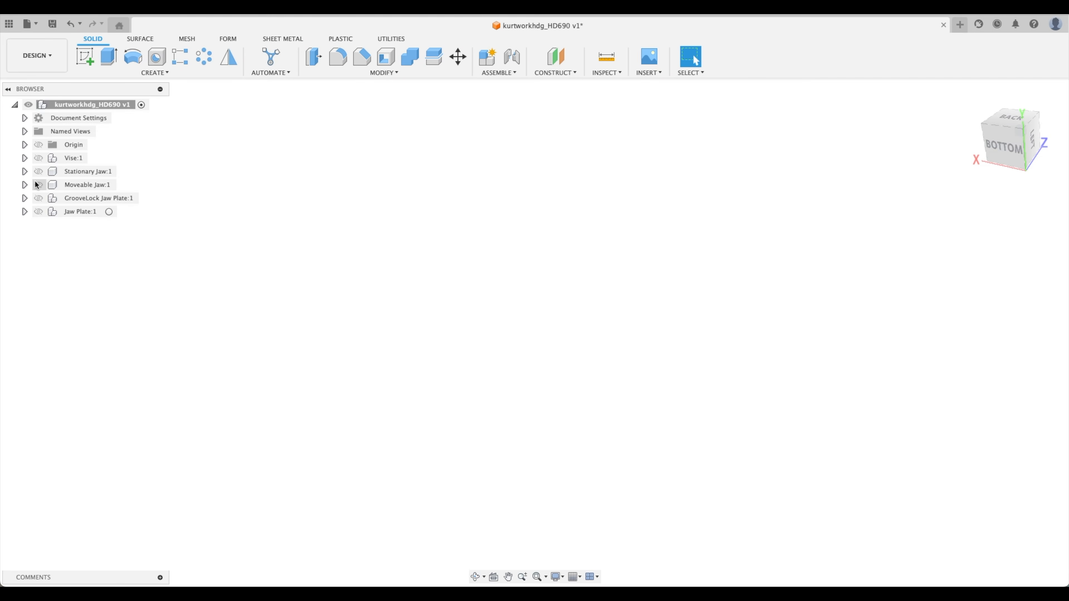
{"action": "left_click", "coordinate": [38, 158]}
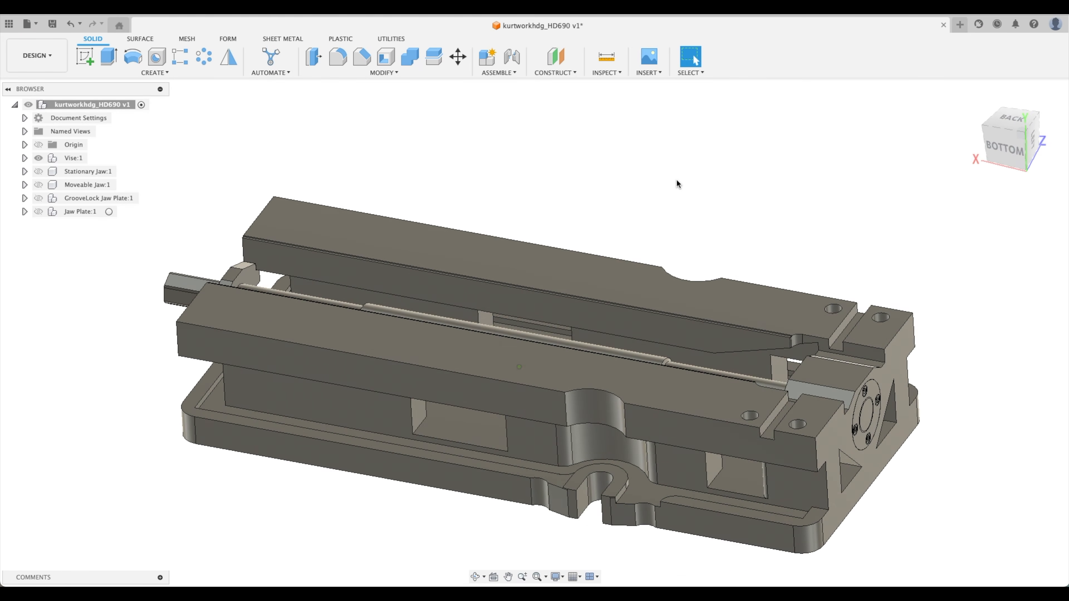
Step: Expand the Vise component and hide its HD690-1_HDM690 machined base to expose the lead screw assembly
{"action": "left_click", "coordinate": [24, 171]}
{"action": "left_click", "coordinate": [24, 172]}
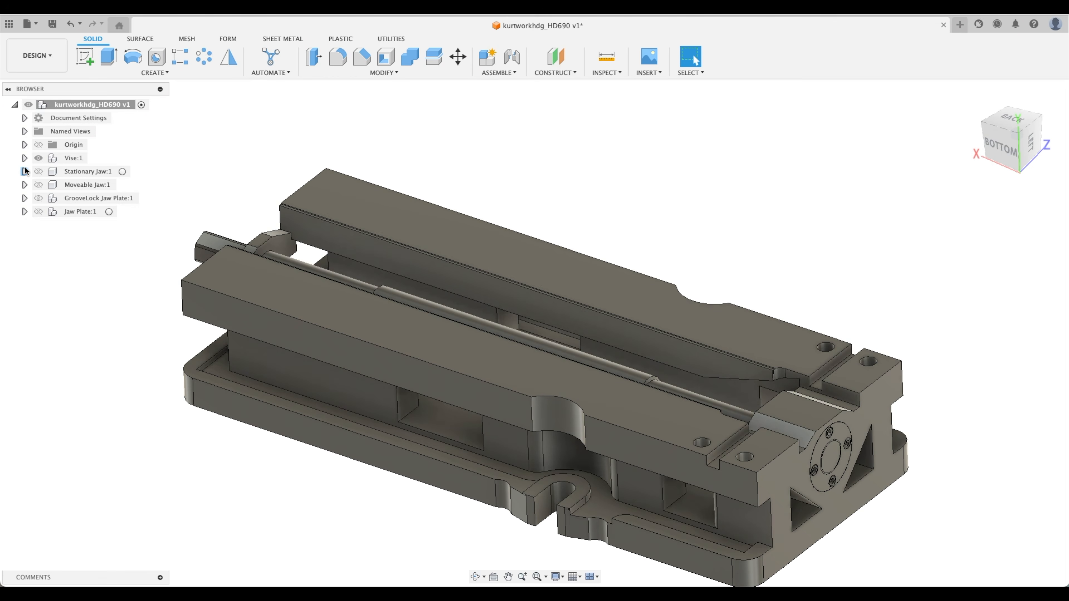
{"action": "left_click", "coordinate": [24, 158]}
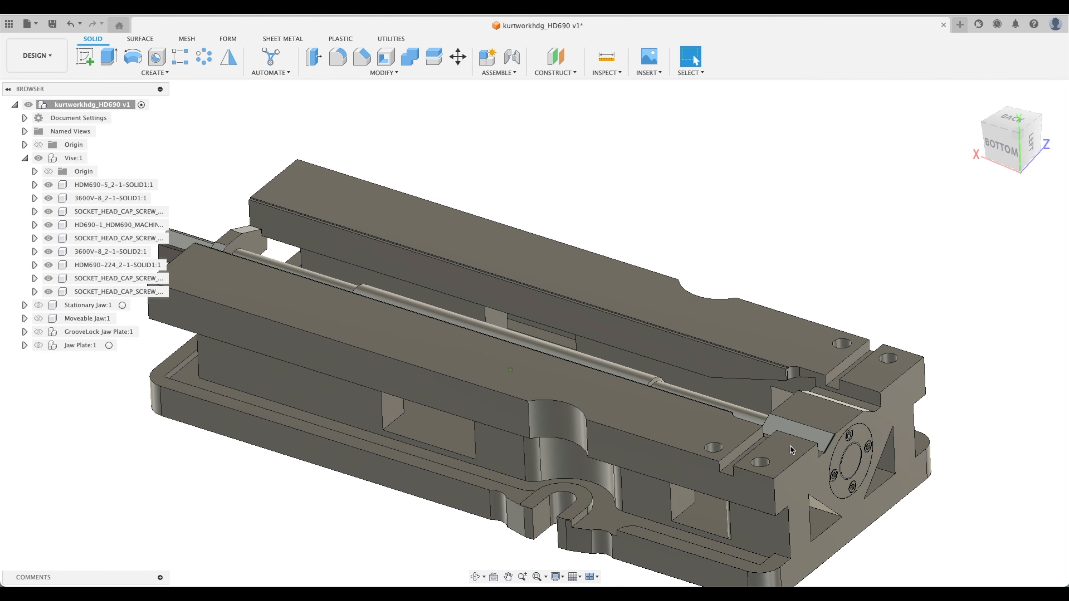
{"action": "left_click", "coordinate": [672, 436]}
{"action": "left_click", "coordinate": [49, 224]}
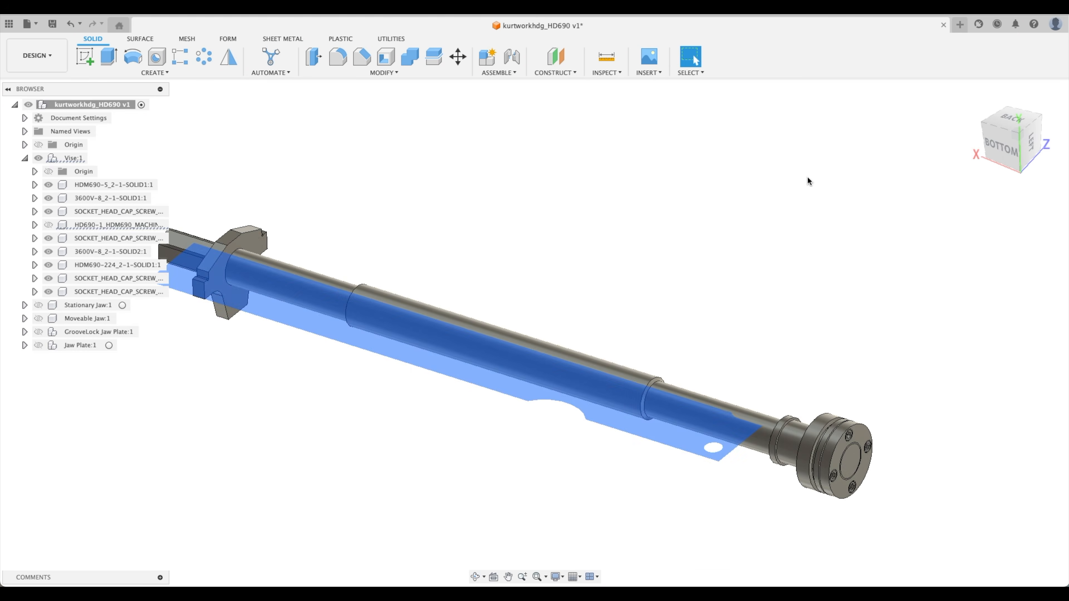
{"action": "middle_click_drag", "start_coordinate": [850, 212], "coordinate": [606, 128], "text": "shift"}
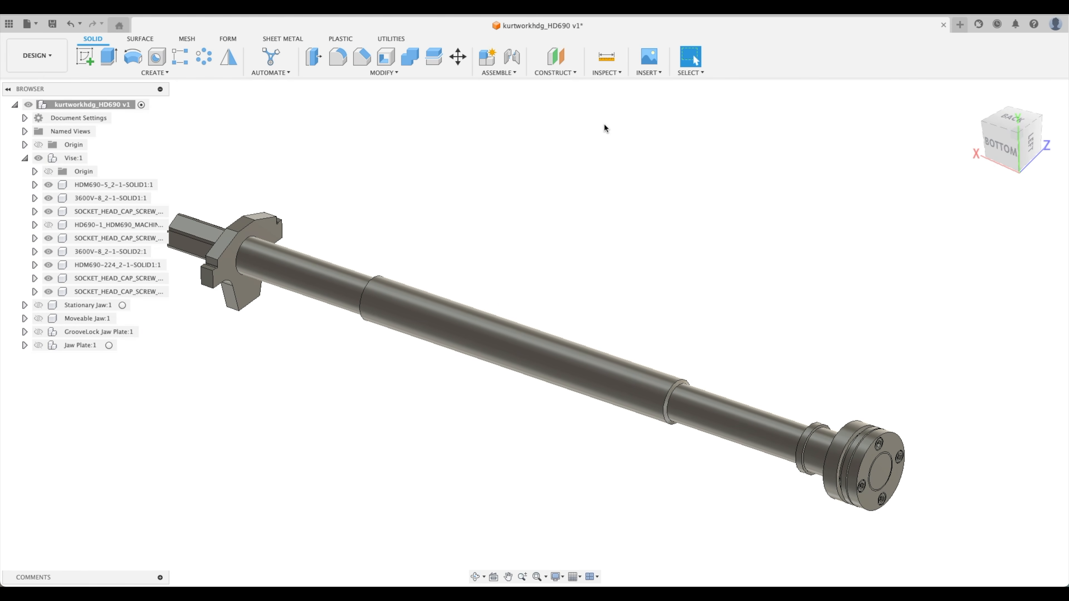
Step: Join the HDM690-5 lead screw with the two 3600V-8 bearing bodies using Combine
{"action": "left_click", "coordinate": [417, 61]}
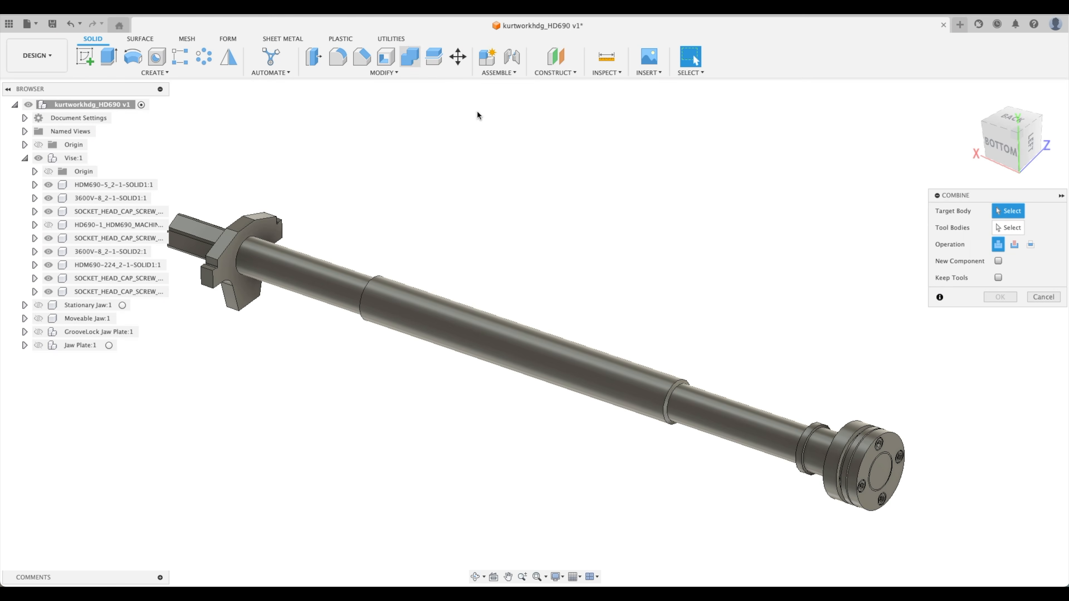
{"action": "left_click", "coordinate": [644, 404]}
{"action": "left_click", "coordinate": [644, 404]}
{"action": "left_click", "coordinate": [670, 400]}
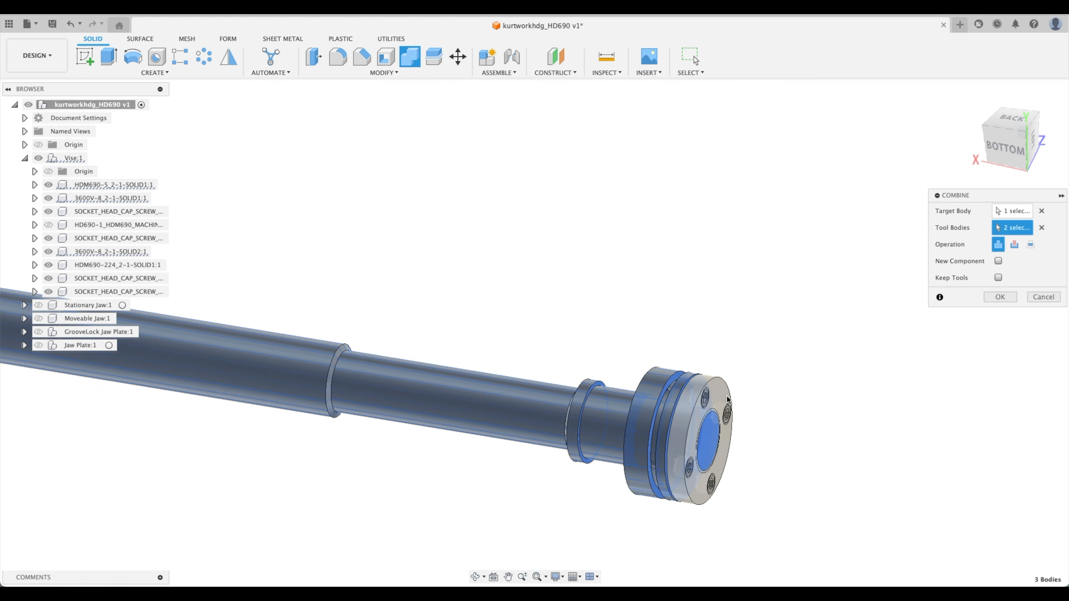
{"action": "key", "text": "Return"}
Step: Join the four socket head cap screws at the bearing end to the lead screw body using Combine
{"action": "middle_click_drag", "start_coordinate": [776, 295], "coordinate": [625, 400], "text": "shift"}
{"action": "left_click", "coordinate": [625, 402]}
{"action": "left_click", "coordinate": [411, 62]}
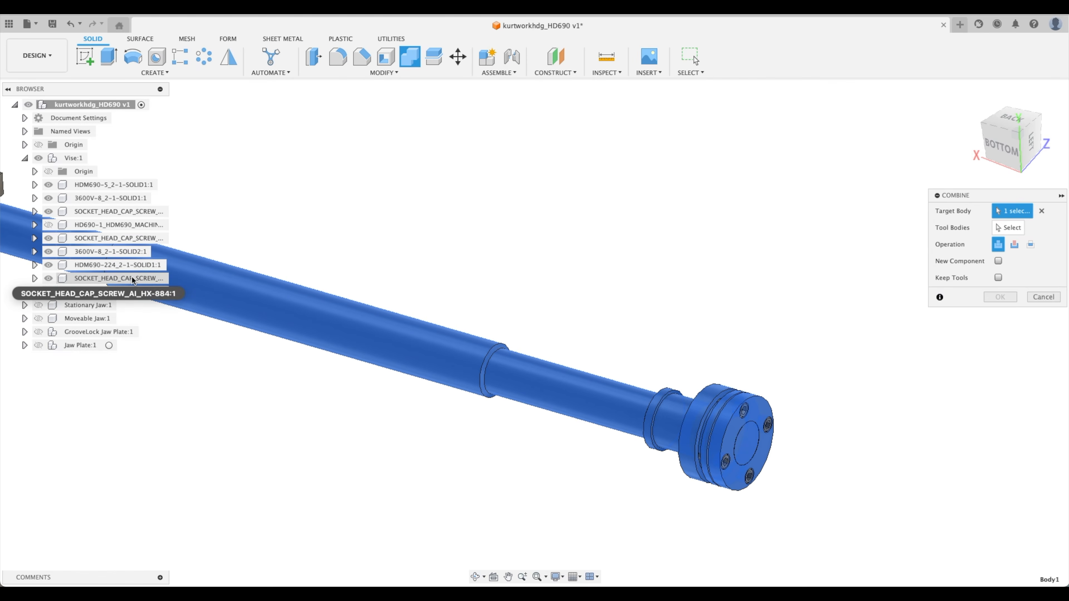
{"action": "left_click", "coordinate": [444, 374]}
{"action": "left_click", "coordinate": [444, 374]}
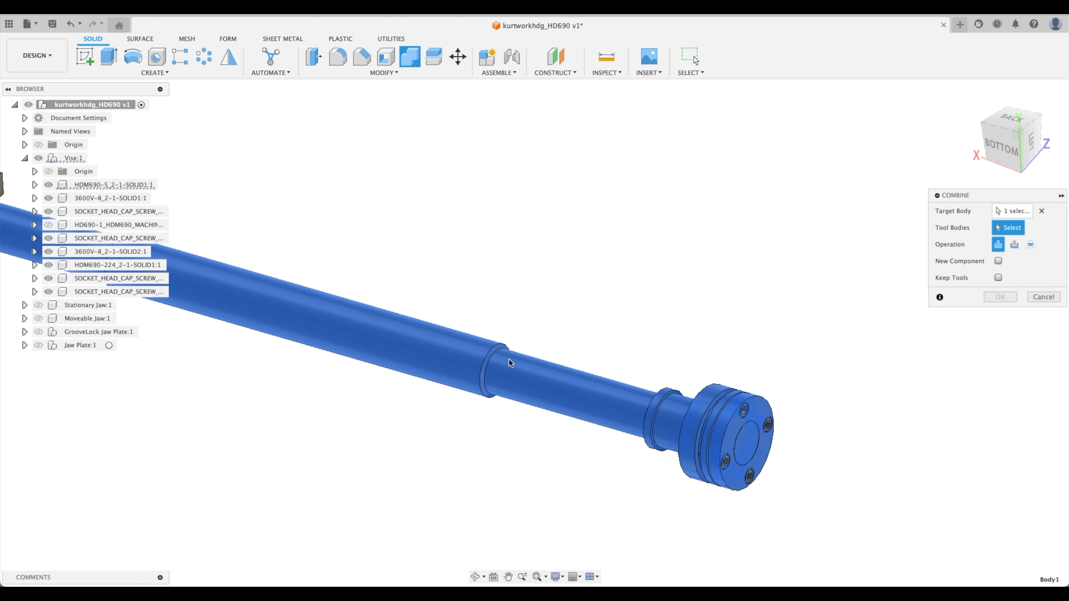
{"action": "scroll", "coordinate": [760, 419], "scroll_direction": "up", "scroll_amount": 3}
{"action": "left_click", "coordinate": [757, 444]}
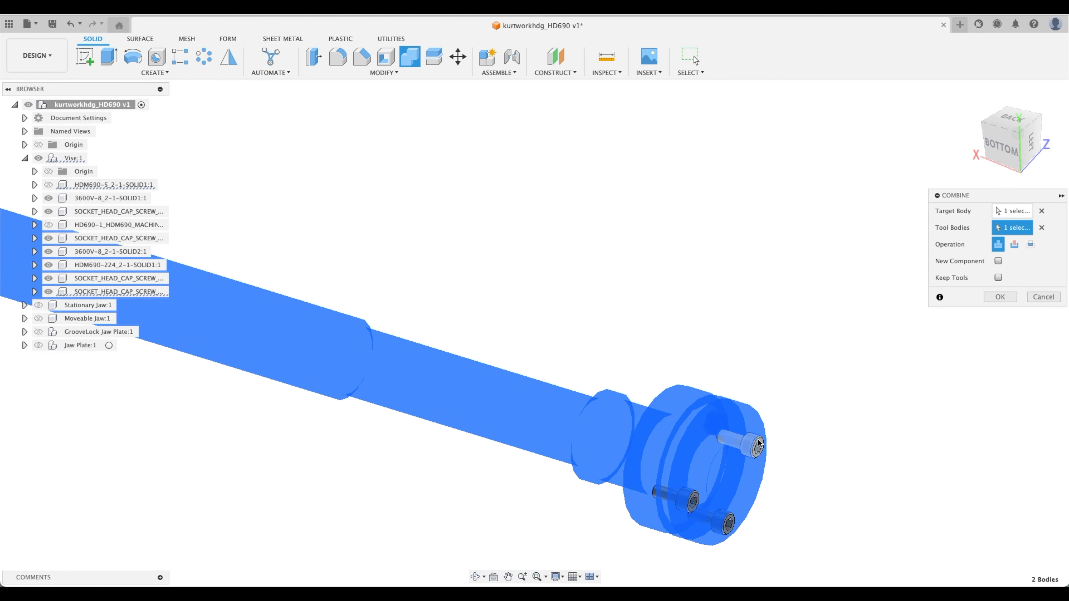
{"action": "scroll", "coordinate": [823, 393], "scroll_direction": "down", "scroll_amount": 3}
{"action": "scroll", "coordinate": [776, 427], "scroll_direction": "up", "scroll_amount": 2}
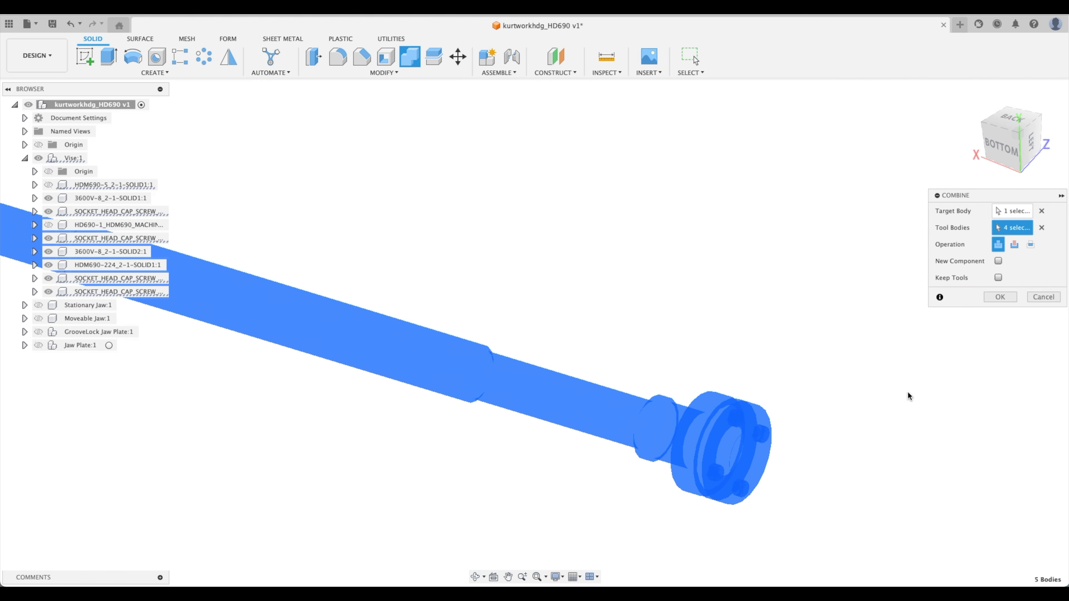
{"action": "scroll", "coordinate": [861, 400], "scroll_direction": "down", "scroll_amount": 3}
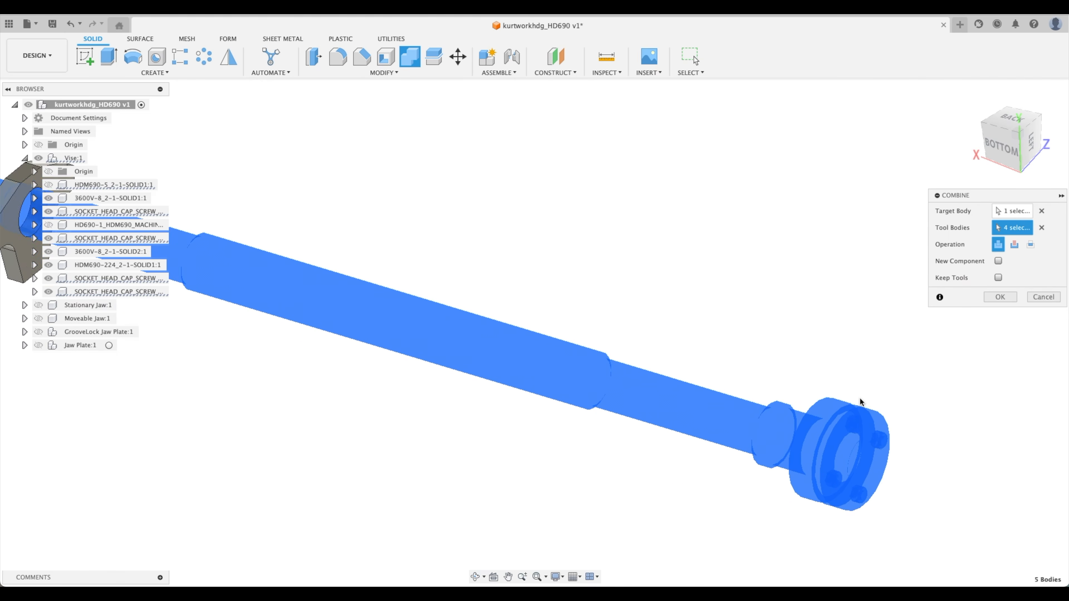
{"action": "left_click", "coordinate": [997, 297]}
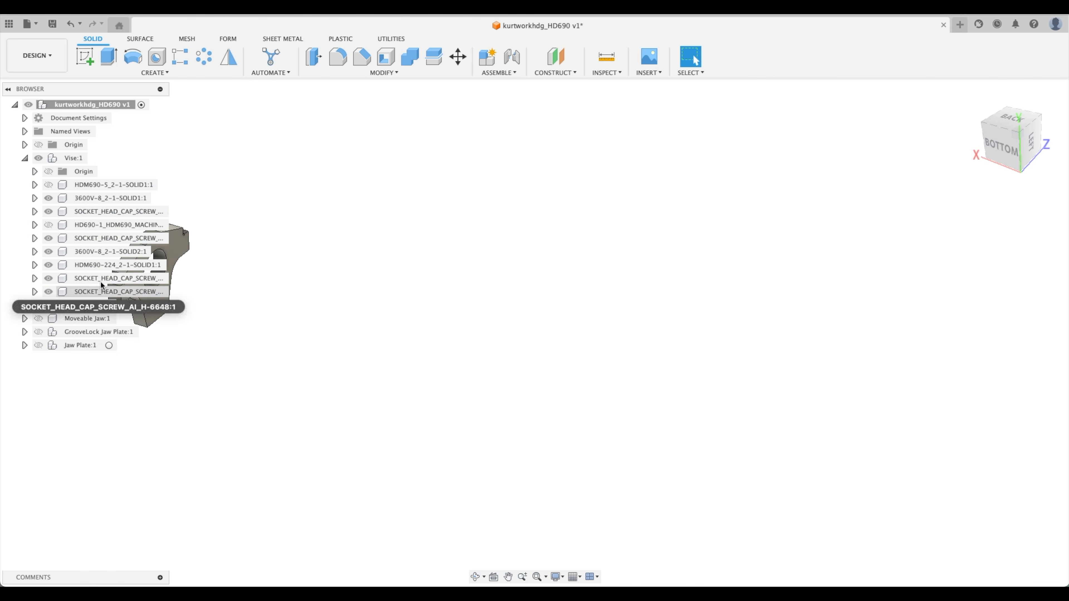
Step: Show the HDM690-5 lead screw and the HD690-1_HDM690 machined base in the Vise component
{"action": "left_click", "coordinate": [48, 226]}
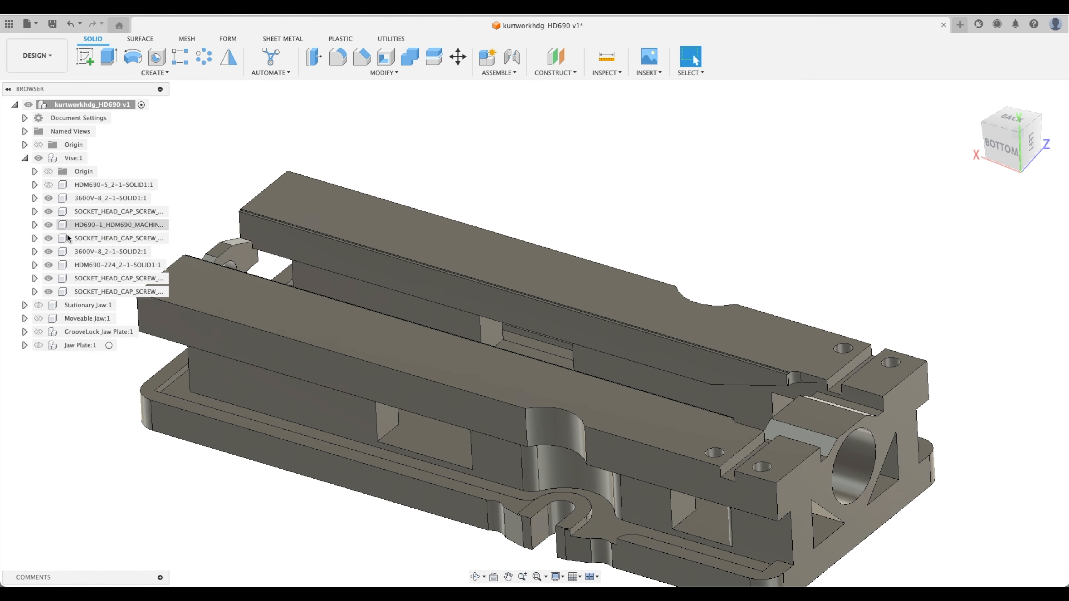
{"action": "left_click", "coordinate": [48, 225]}
{"action": "left_click", "coordinate": [49, 185]}
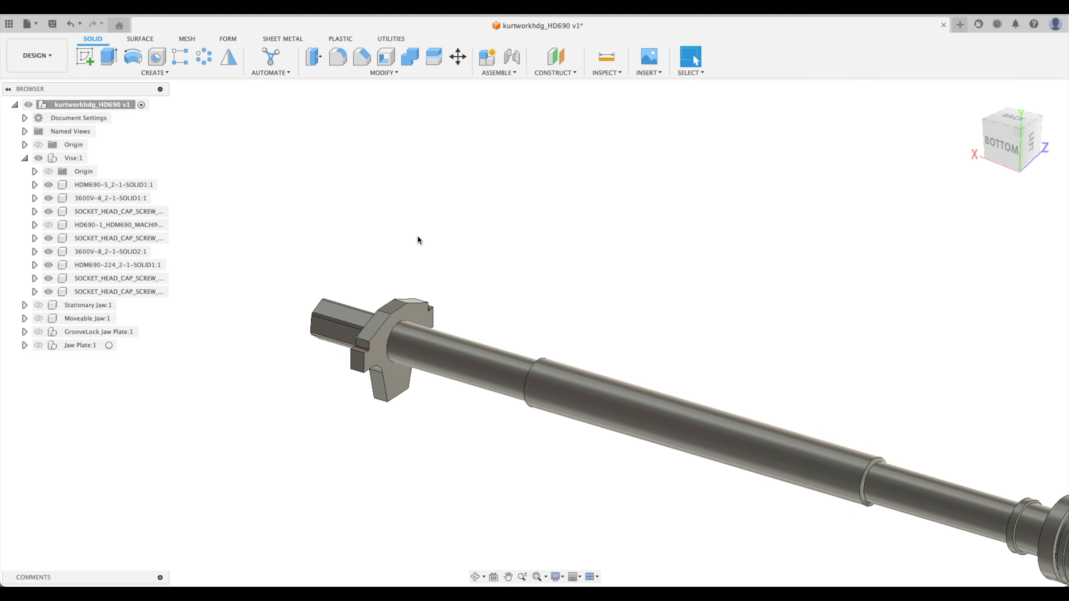
{"action": "left_click", "coordinate": [48, 225]}
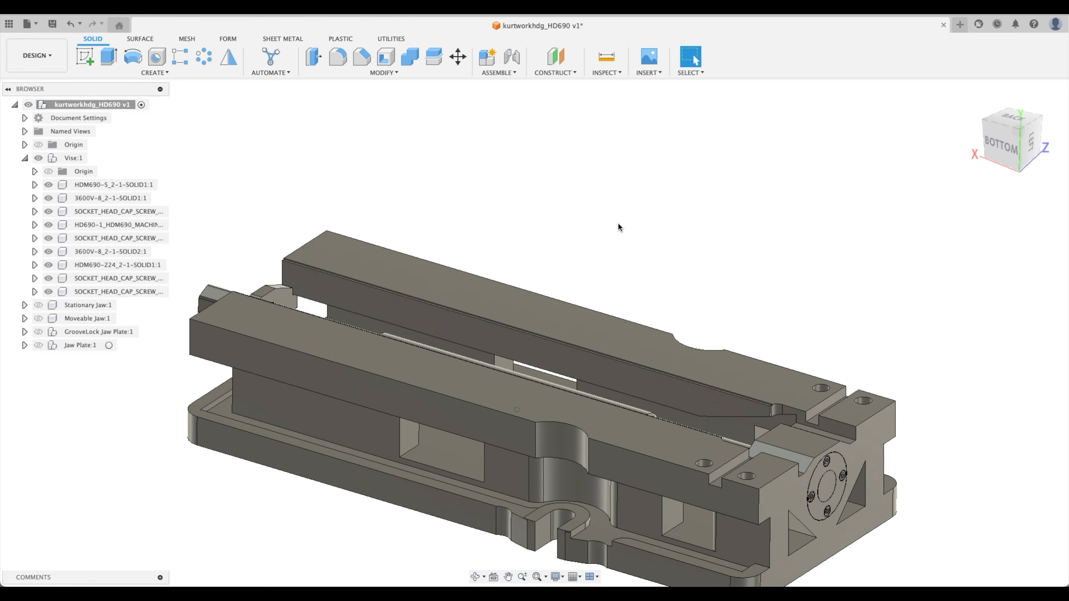
Step: Join the vise base with the lead screw and the HDM690-224 bracket into one body using Combine
{"action": "left_click", "coordinate": [410, 56]}
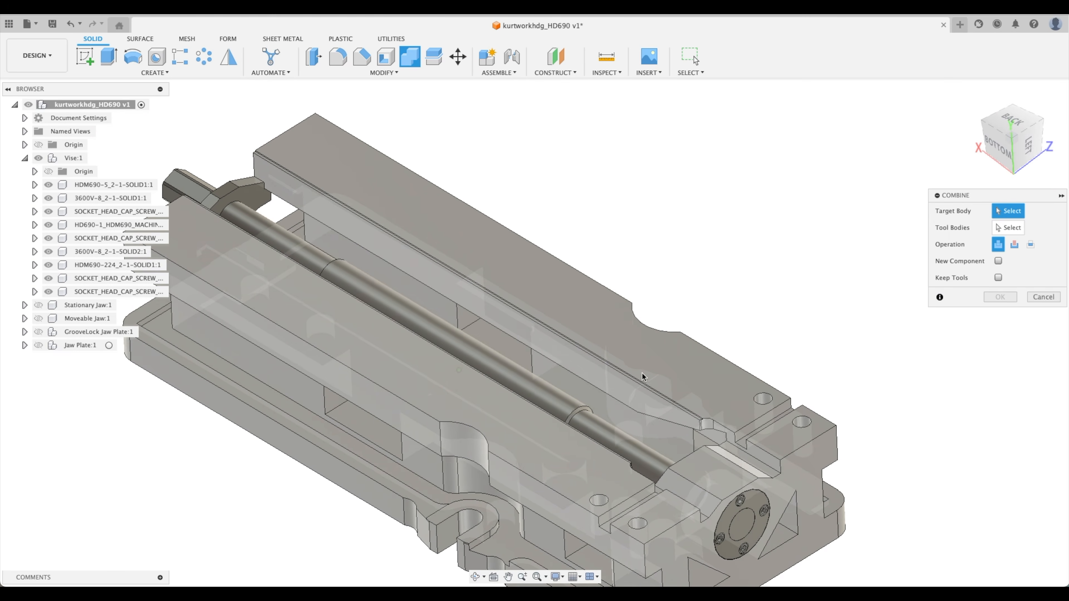
{"action": "left_click", "coordinate": [664, 364]}
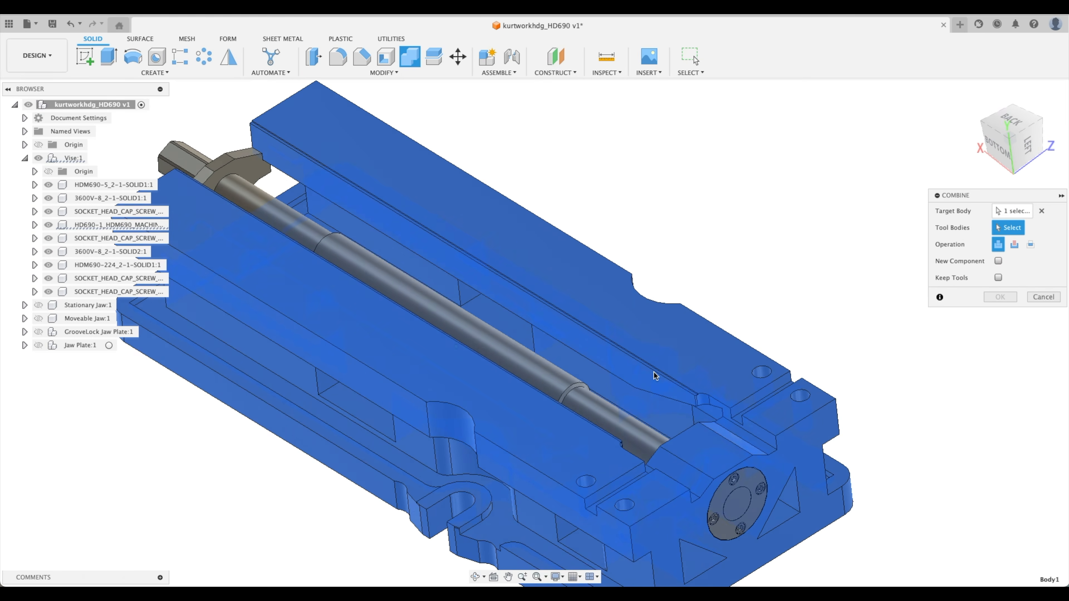
{"action": "left_click", "coordinate": [596, 417]}
{"action": "left_click", "coordinate": [369, 206]}
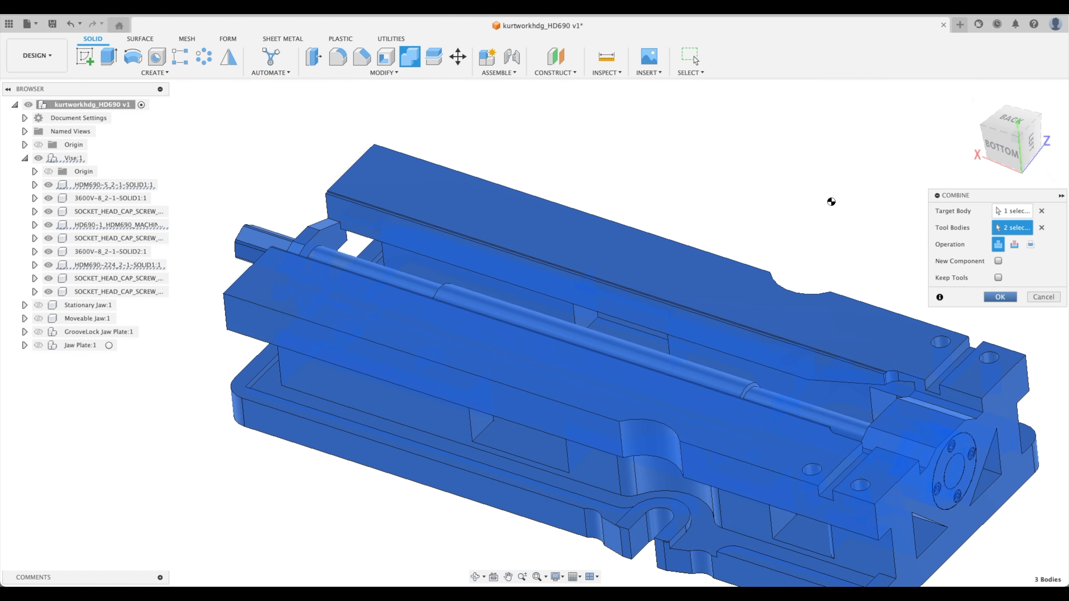
{"action": "left_click", "coordinate": [999, 296]}
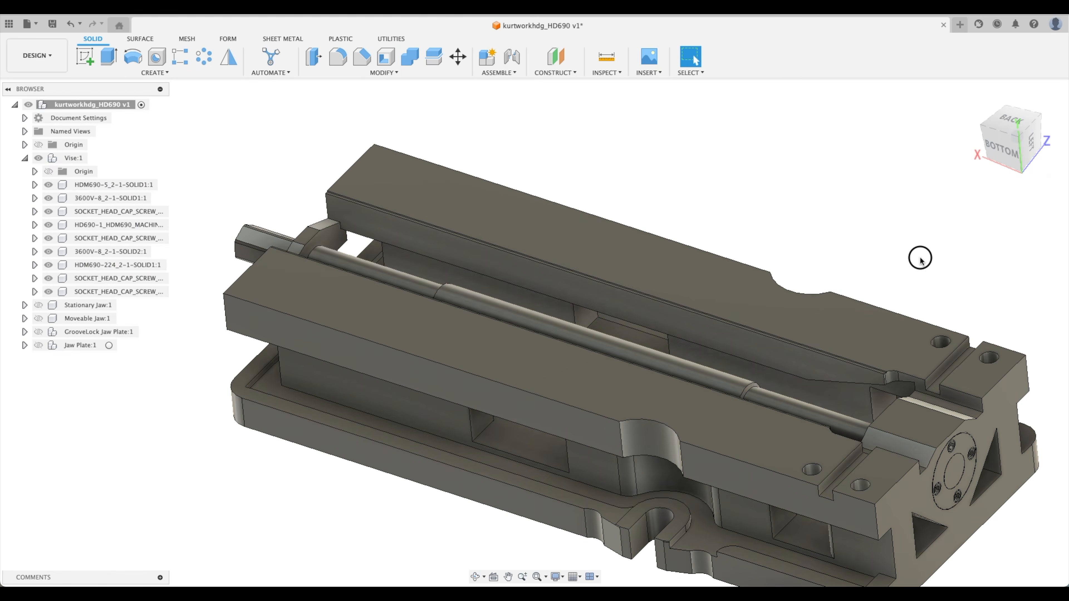
Step: Move the combined Body1 from the HD690-1_HDM690 base part directly into the Vise component
{"action": "left_click", "coordinate": [643, 258]}
{"action": "left_click", "coordinate": [35, 225]}
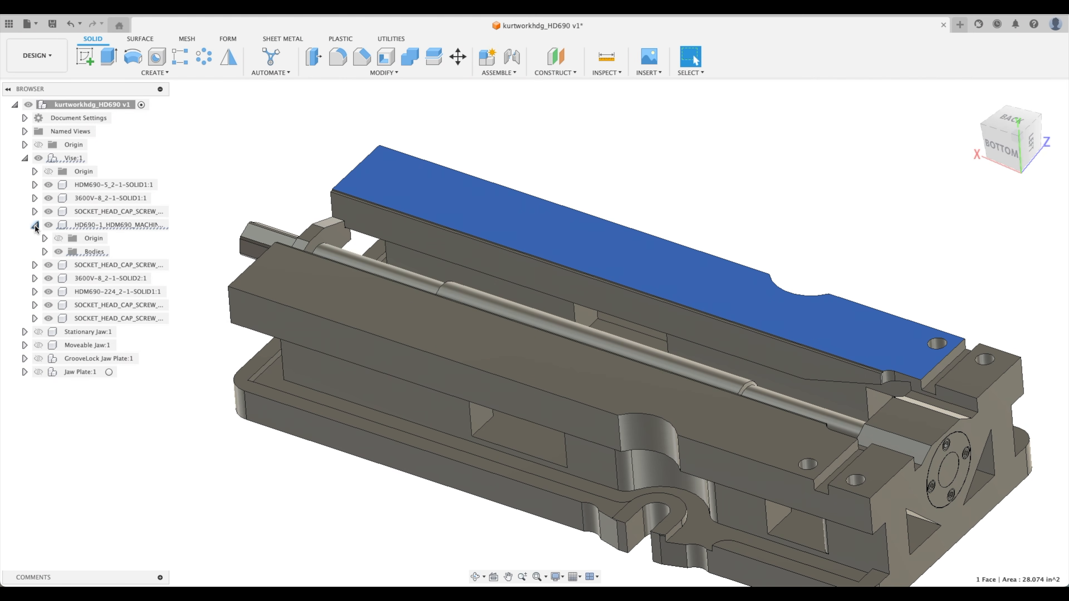
{"action": "left_click", "coordinate": [44, 252]}
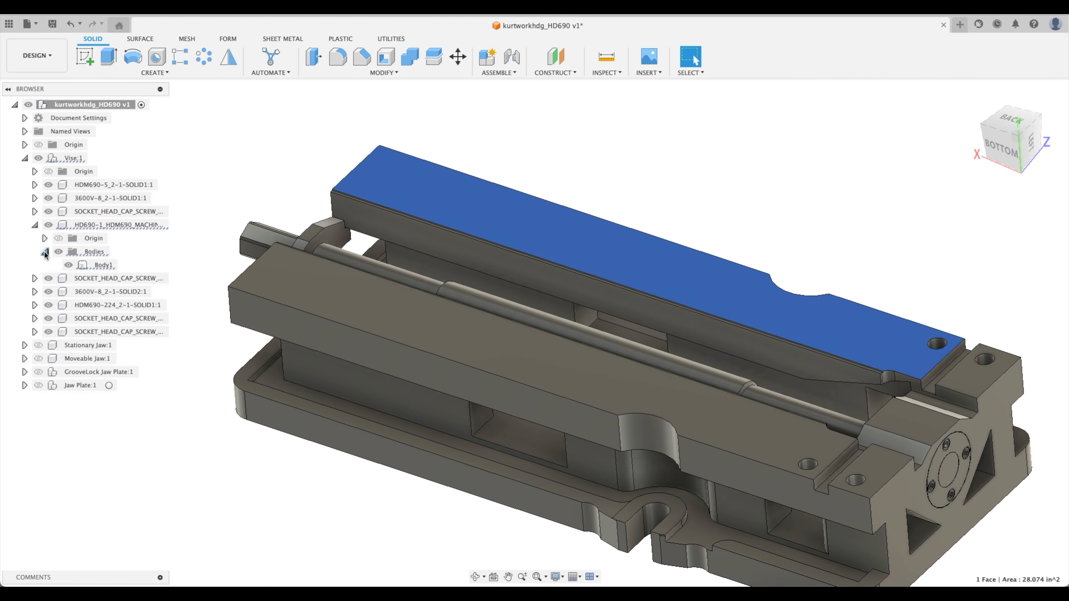
{"action": "left_click_drag", "start_coordinate": [101, 268], "coordinate": [97, 253]}
{"action": "left_click_drag", "start_coordinate": [74, 161], "coordinate": [73, 159]}
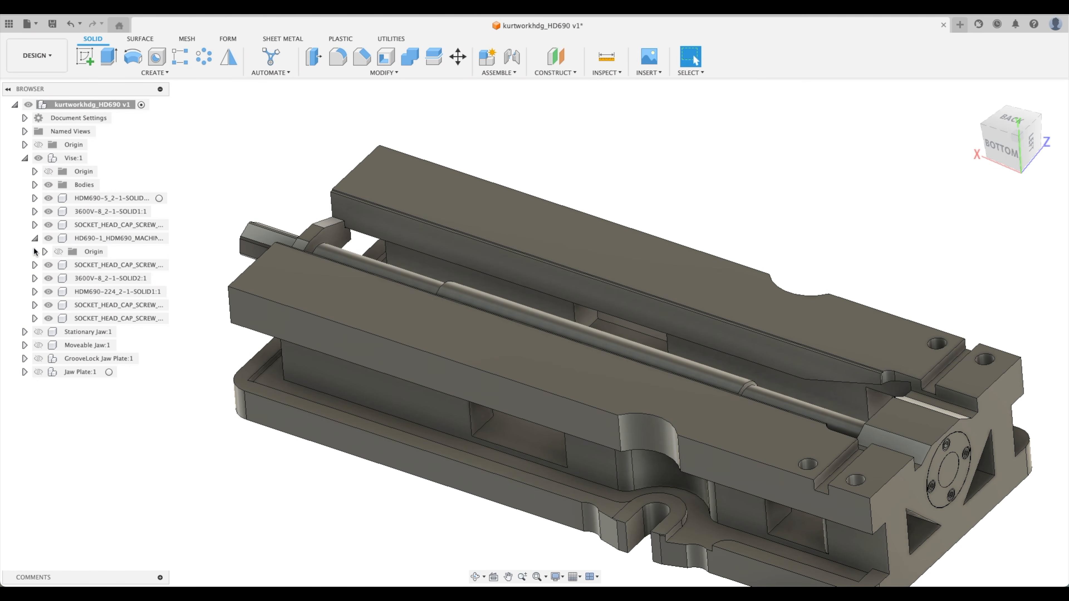
Step: Delete the nine emptied part components from the Vise component and collapse it
{"action": "left_click", "coordinate": [35, 238]}
{"action": "left_click", "coordinate": [96, 197]}
{"action": "left_click", "coordinate": [116, 304], "text": "shift"}
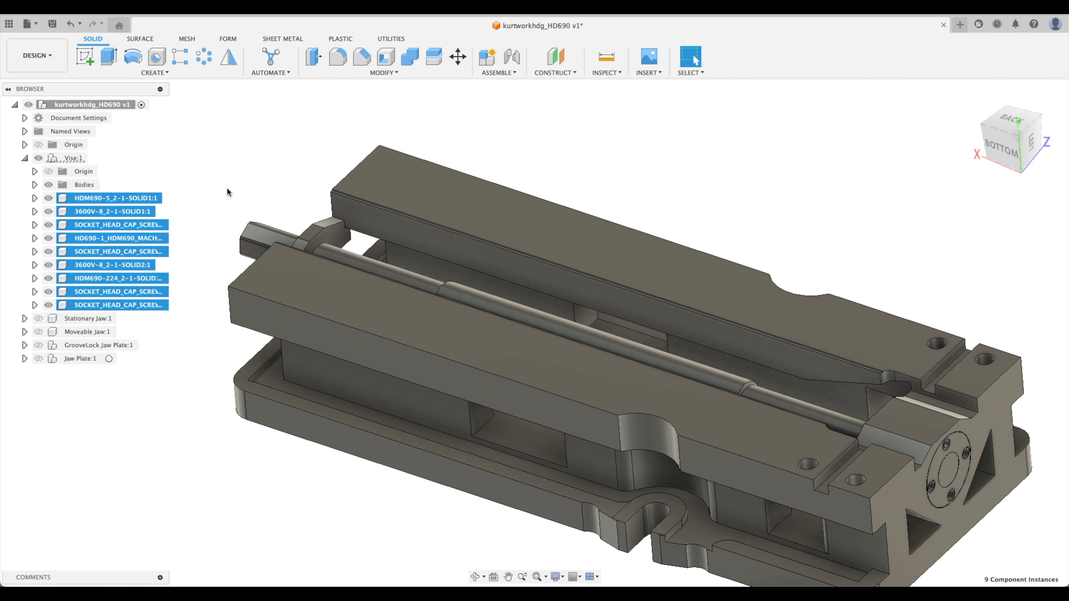
{"action": "key", "text": "Delete"}
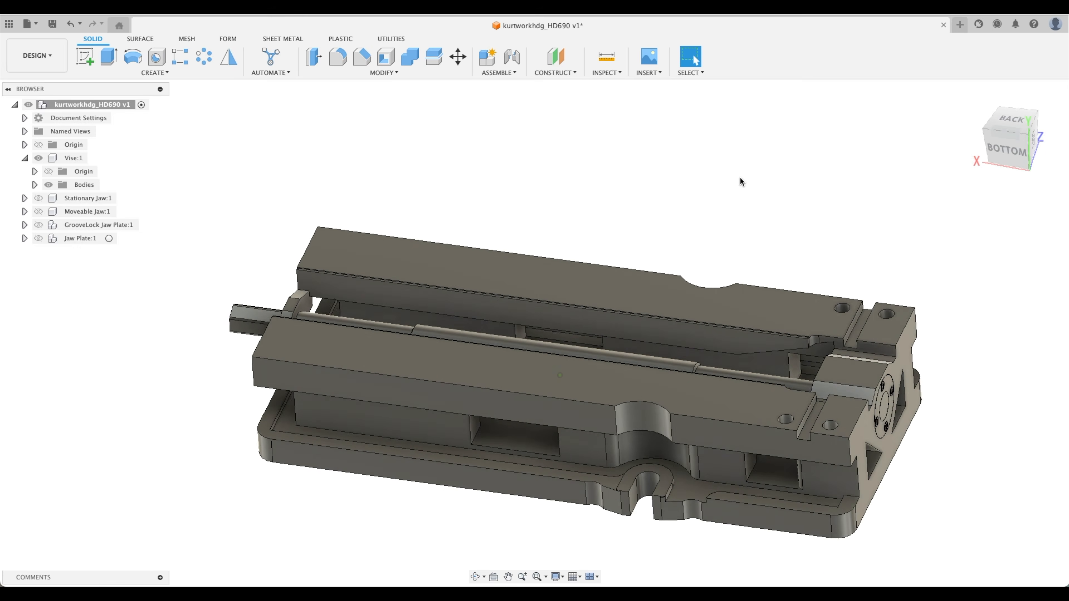
{"action": "left_click", "coordinate": [24, 158]}
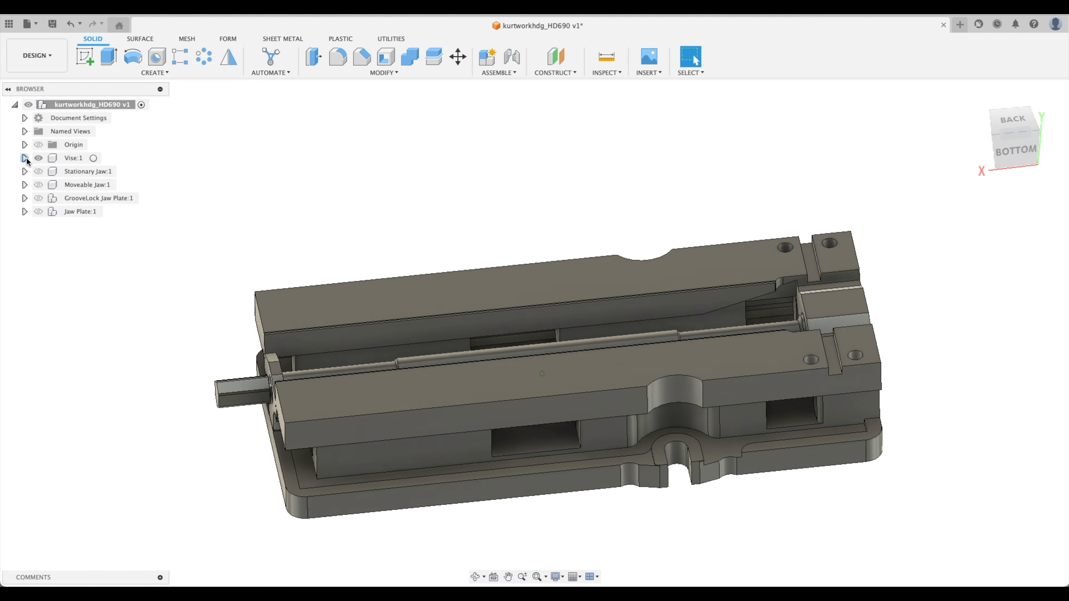
{"action": "left_click", "coordinate": [25, 158]}
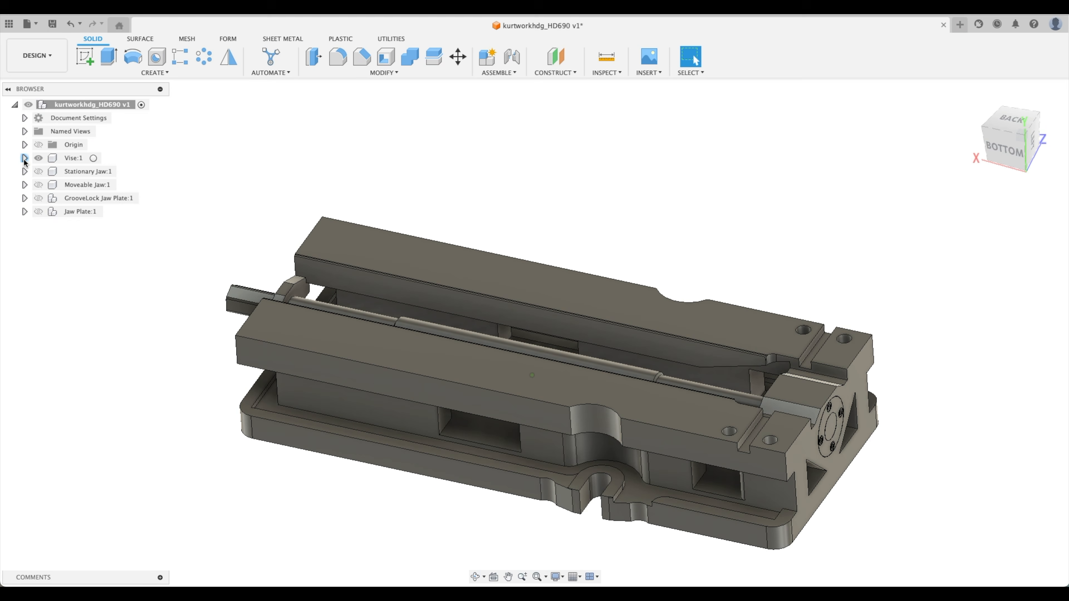
Step: Check the bodies in the Vise, Stationary Jaw and Moveable Jaw components and make both jaws visible with the Vise
{"action": "left_click", "coordinate": [34, 185]}
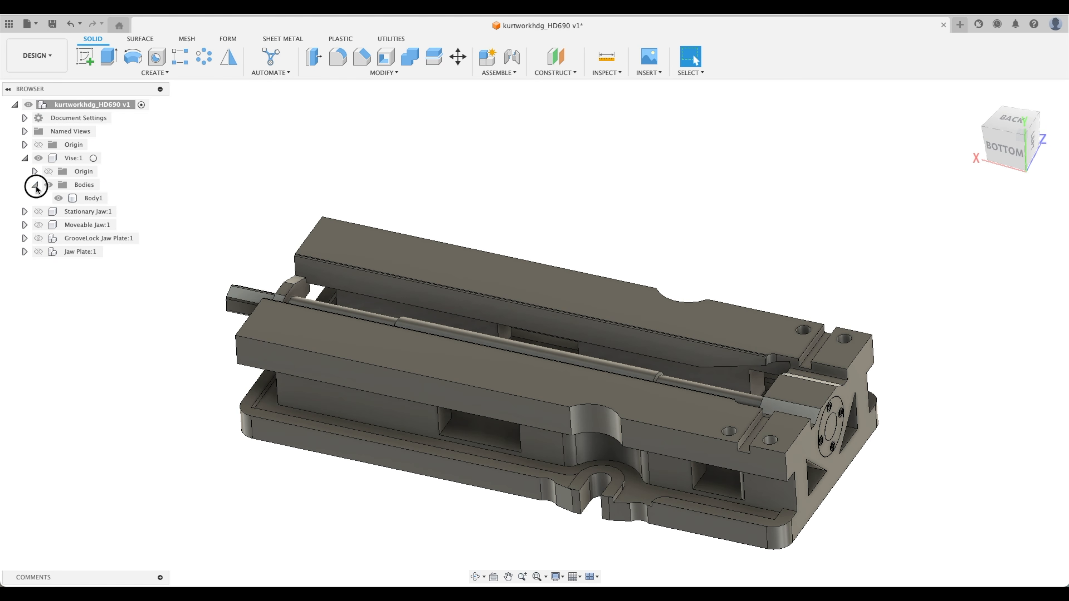
{"action": "left_click", "coordinate": [25, 158]}
{"action": "left_click", "coordinate": [25, 172]}
{"action": "left_click", "coordinate": [39, 172]}
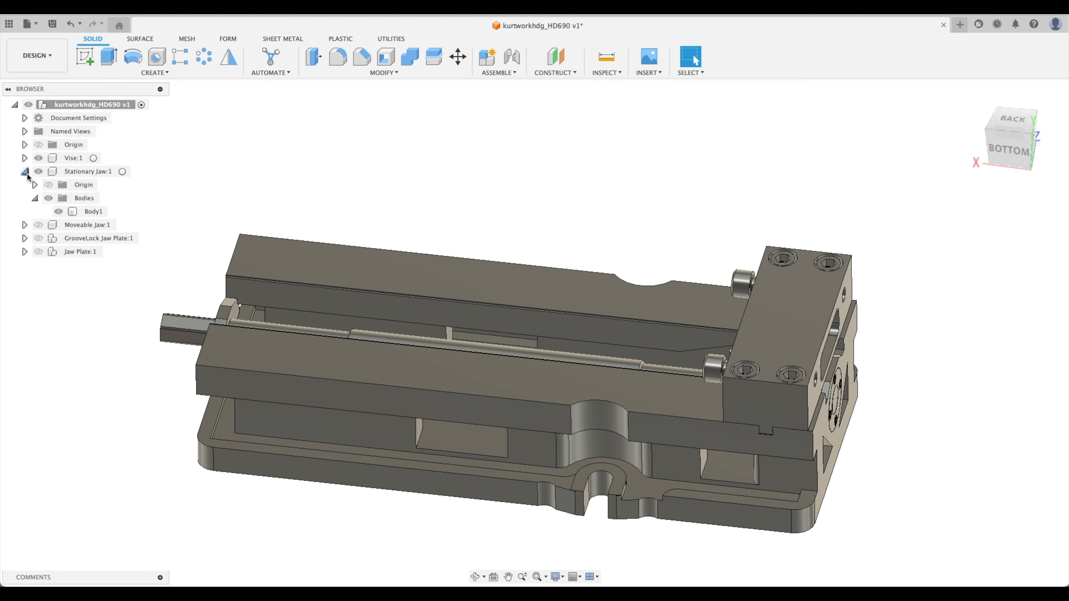
{"action": "left_click", "coordinate": [25, 172]}
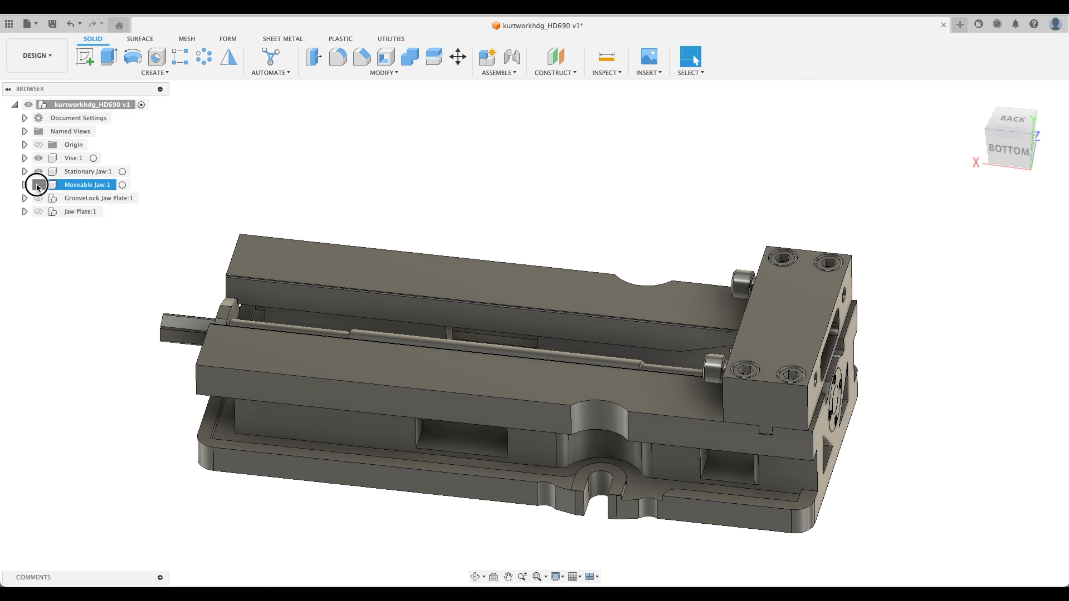
{"action": "left_click", "coordinate": [38, 186]}
{"action": "left_click", "coordinate": [25, 185]}
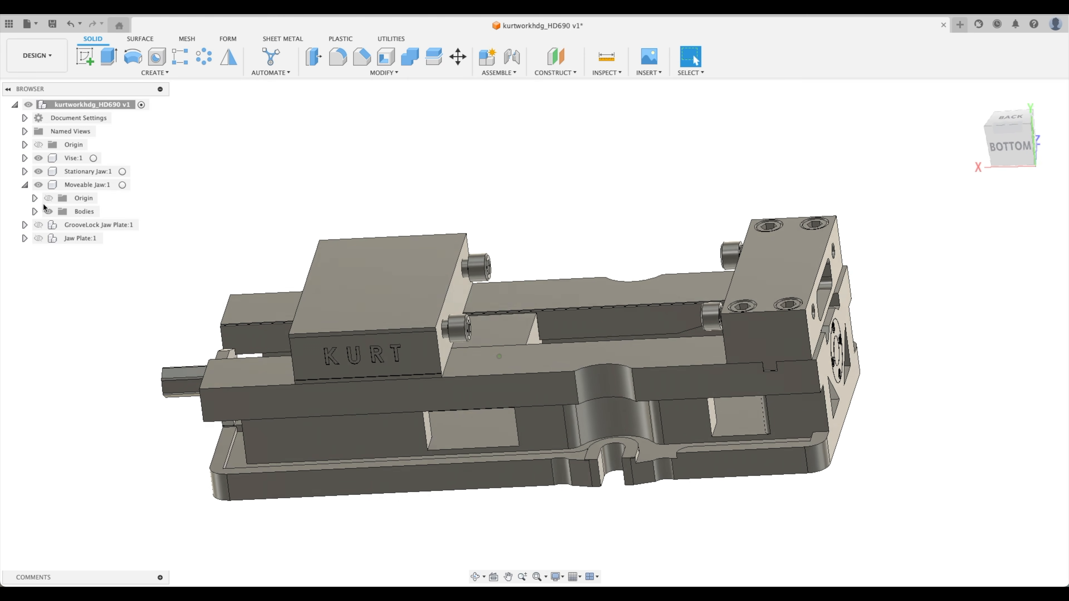
{"action": "left_click", "coordinate": [25, 185]}
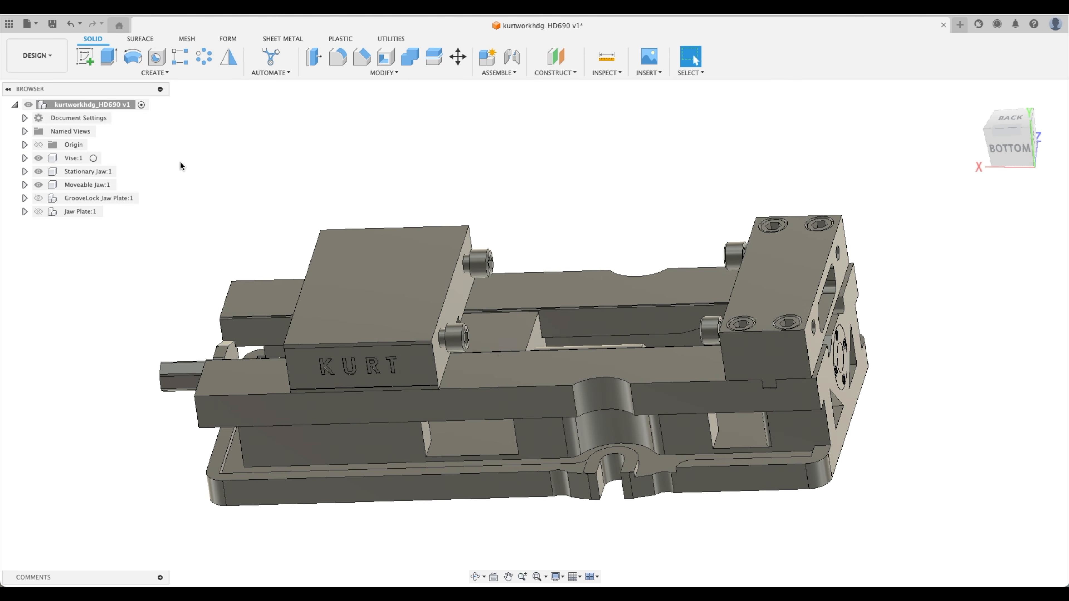
Step: Return the model to its home view and turn on design history capture for the document
{"action": "mouse_move", "coordinate": [985, 118]}
{"action": "left_click", "coordinate": [974, 97]}
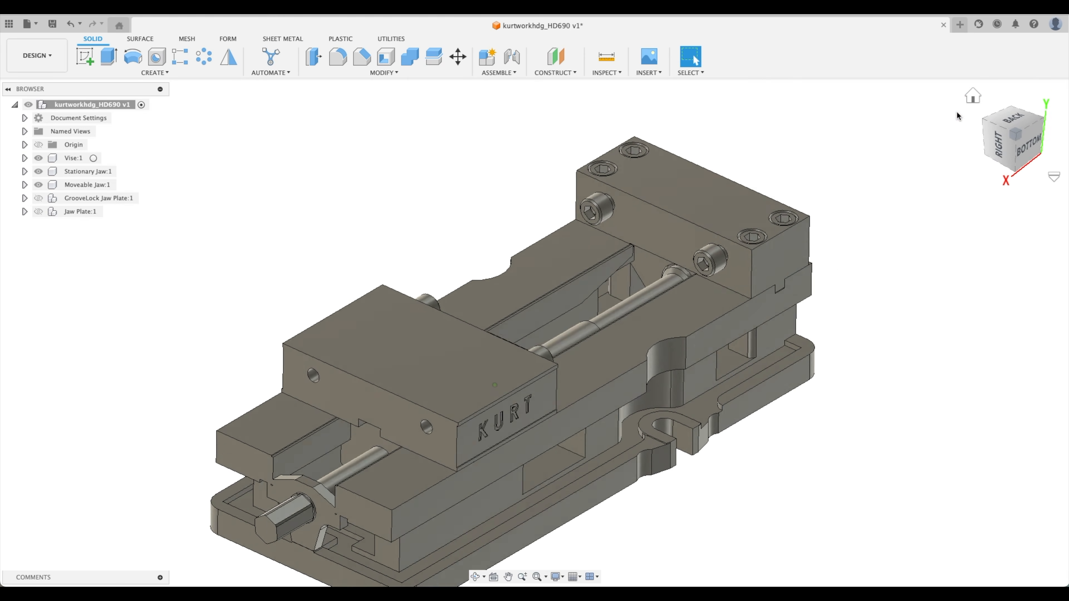
{"action": "left_click", "coordinate": [971, 98]}
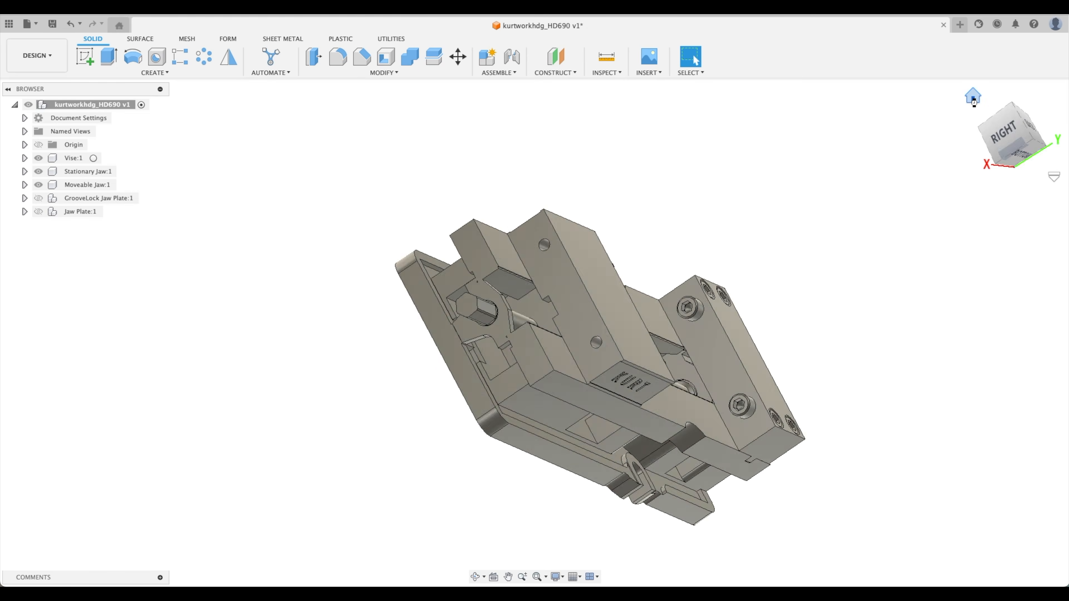
{"action": "right_click", "coordinate": [90, 105]}
{"action": "left_click", "coordinate": [140, 361]}
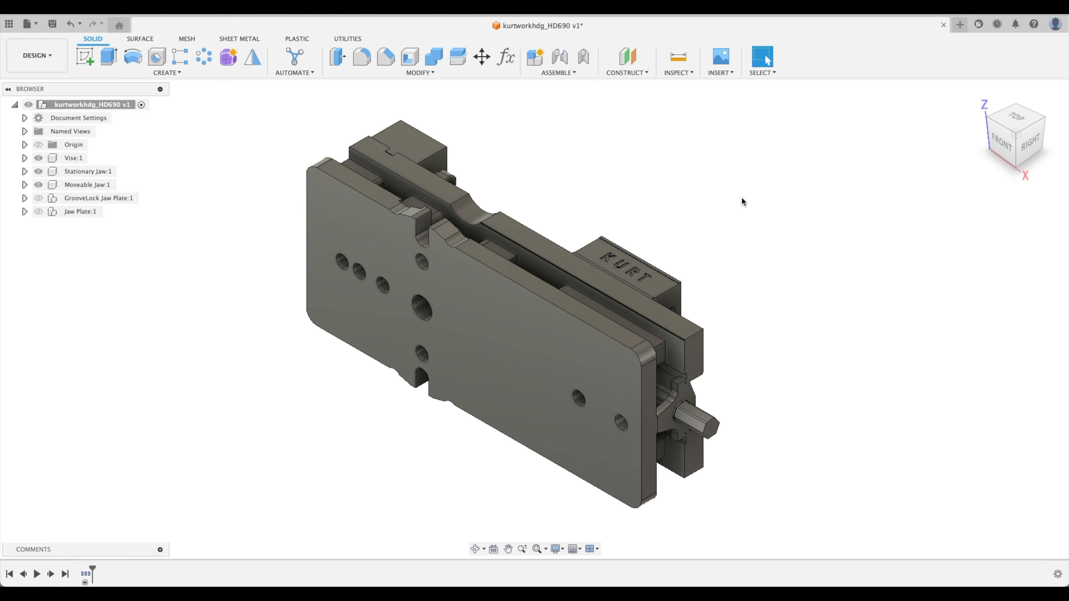
Step: Create a rigid joint between the Vise and the document origin, flipped with an angle of -90 degrees, and hide the origin
{"action": "middle_click_drag", "start_coordinate": [727, 197], "coordinate": [764, 203], "text": "shift"}
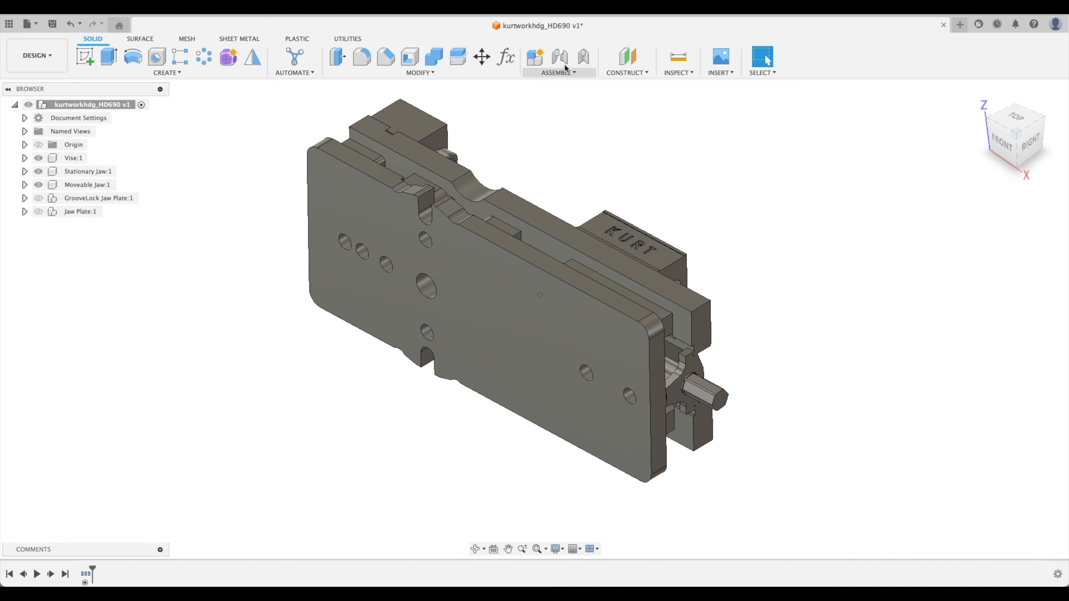
{"action": "left_click", "coordinate": [560, 57]}
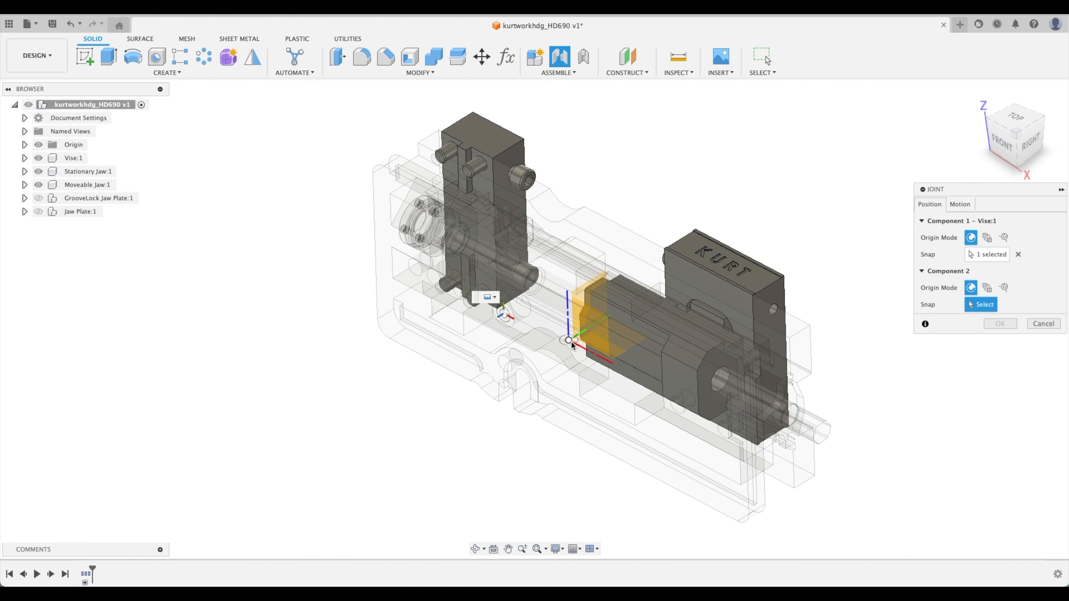
{"action": "left_click", "coordinate": [569, 341]}
{"action": "left_click_drag", "start_coordinate": [610, 318], "coordinate": [587, 354]}
{"action": "scroll", "coordinate": [641, 330], "scroll_direction": "right", "scroll_amount": 2}
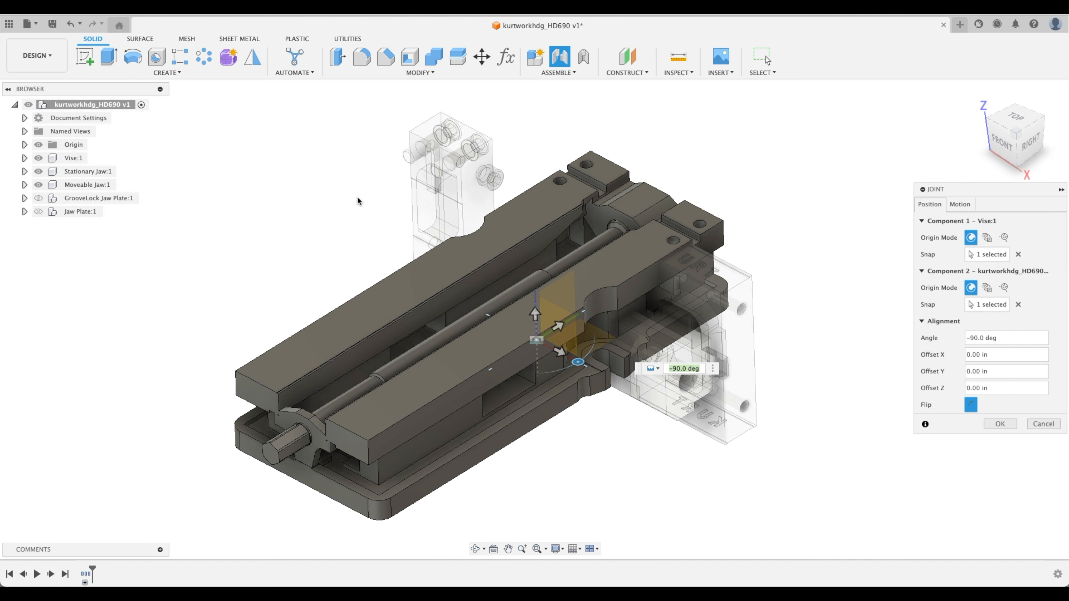
{"action": "left_click", "coordinate": [1000, 423]}
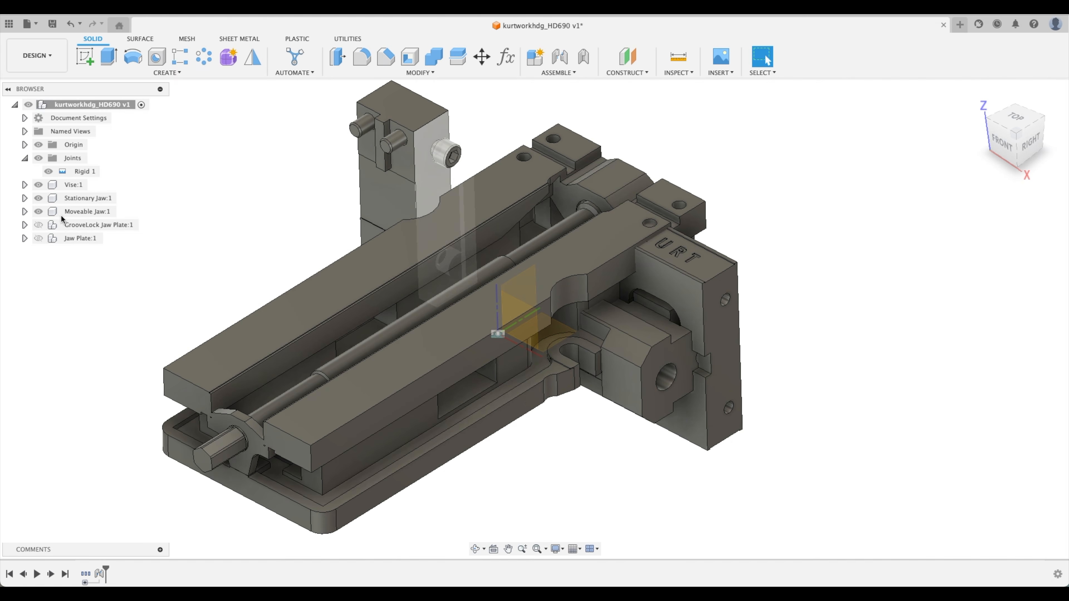
{"action": "left_click", "coordinate": [38, 145]}
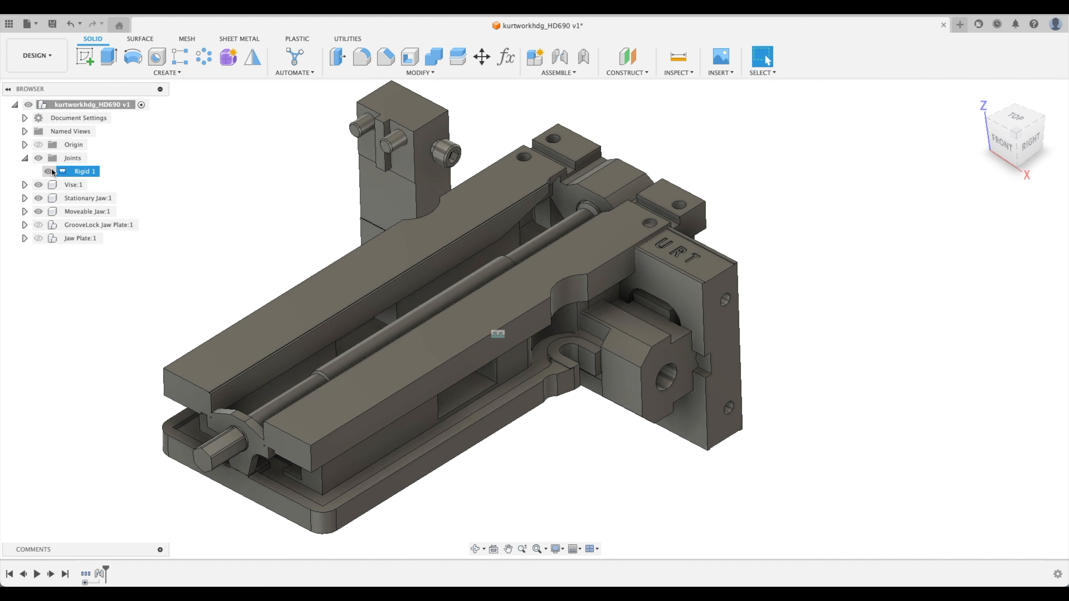
Step: Hide the Vise's joint marker and move the Moveable Jaw and Stationary Jaw to free space on opposite sides of the Vise
{"action": "left_click_drag", "start_coordinate": [732, 314], "coordinate": [971, 263]}
{"action": "scroll", "coordinate": [959, 261], "scroll_direction": "up", "scroll_amount": 1}
{"action": "left_click_drag", "start_coordinate": [468, 210], "coordinate": [322, 136]}
{"action": "scroll", "coordinate": [442, 181], "scroll_direction": "up", "scroll_amount": 1}
{"action": "scroll", "coordinate": [469, 191], "scroll_direction": "down", "scroll_amount": 3}
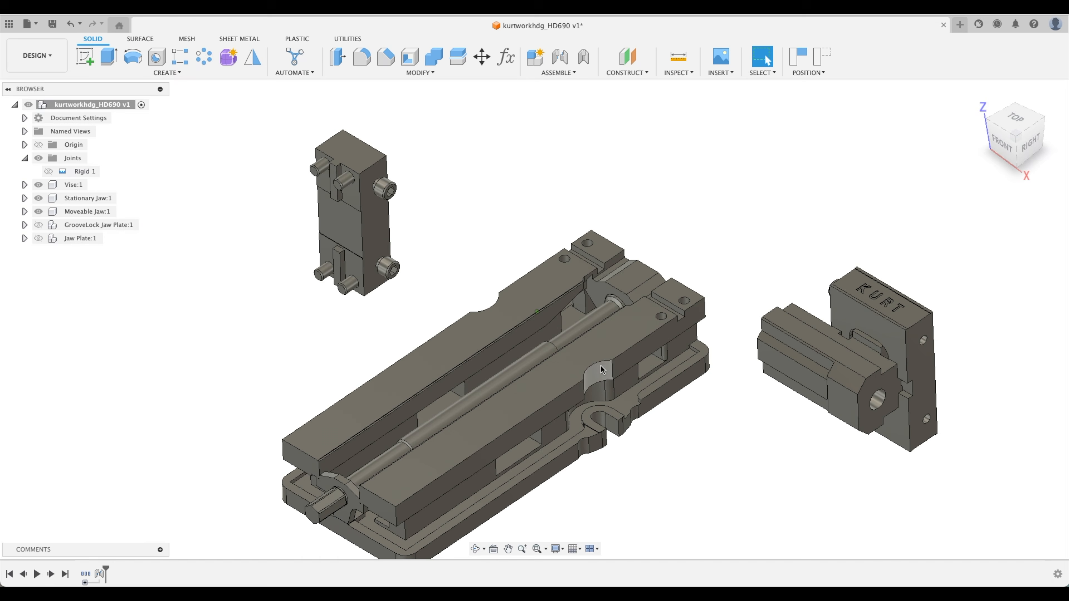
{"action": "left_click_drag", "start_coordinate": [601, 352], "coordinate": [600, 352]}
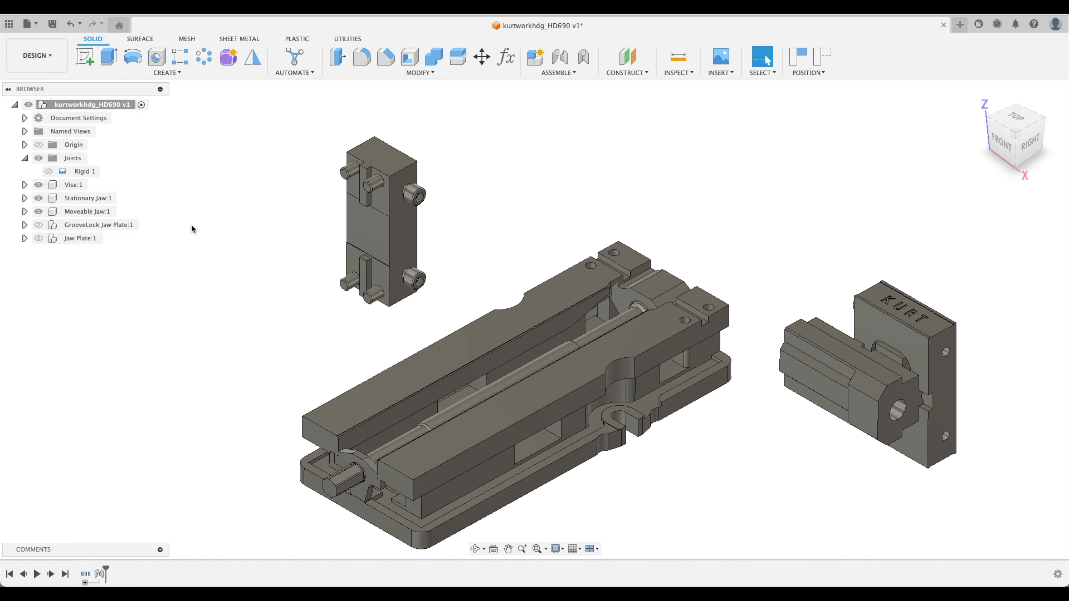
Step: Turn the GrooveLock Jaw Plate and Jaw Plate components on and off to check where they sit
{"action": "left_click", "coordinate": [40, 226]}
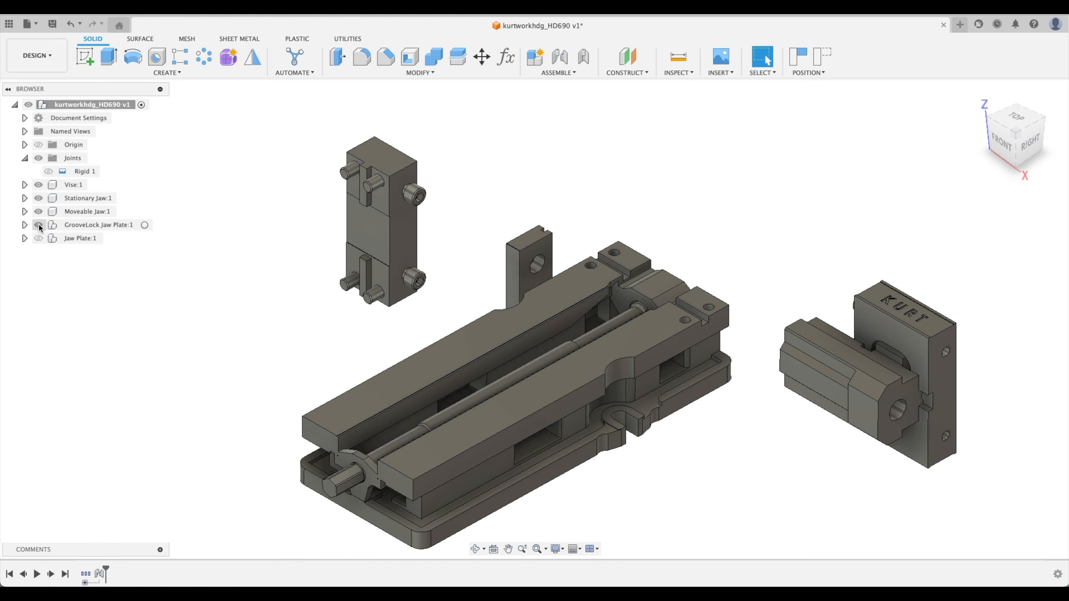
{"action": "left_click", "coordinate": [38, 239]}
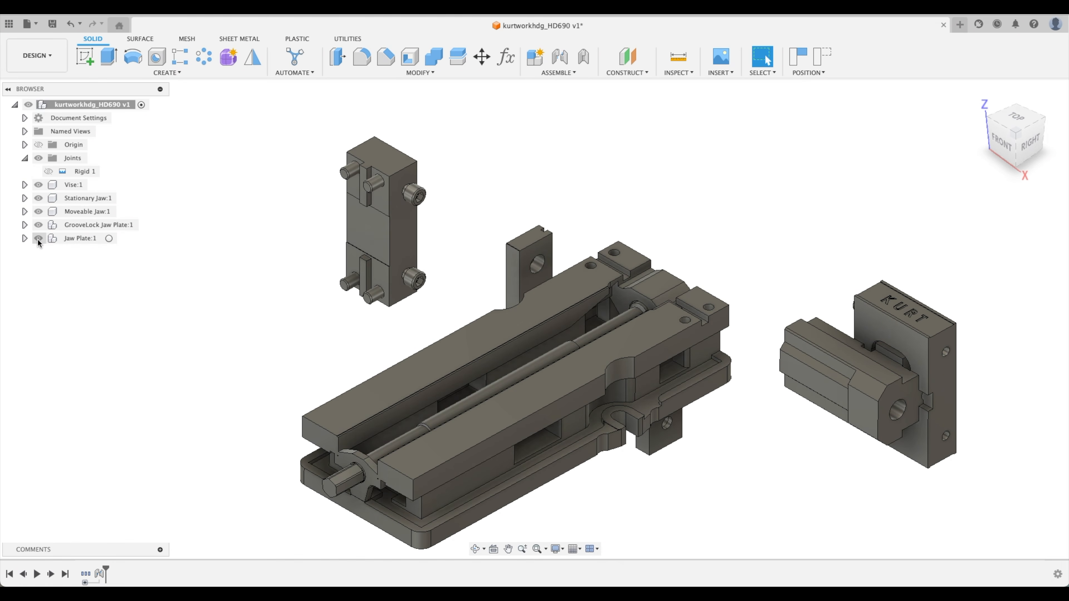
{"action": "left_click", "coordinate": [39, 225]}
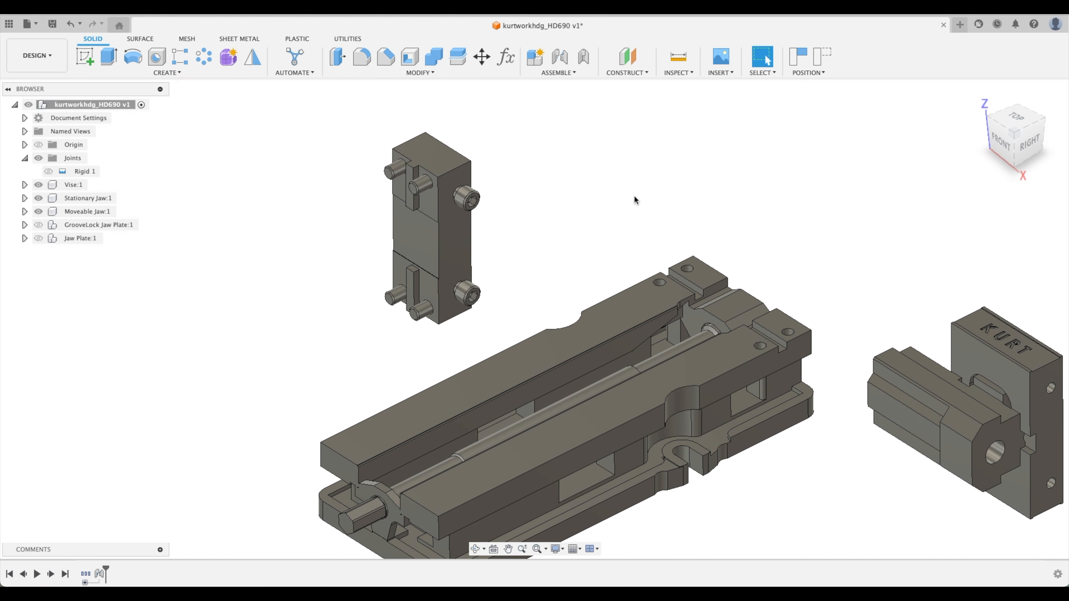
Step: Start a joint with the Stationary Jaw's origin between its two end faces, snapped to the corner where the key meets the jaw's underside
{"action": "left_click", "coordinate": [560, 56]}
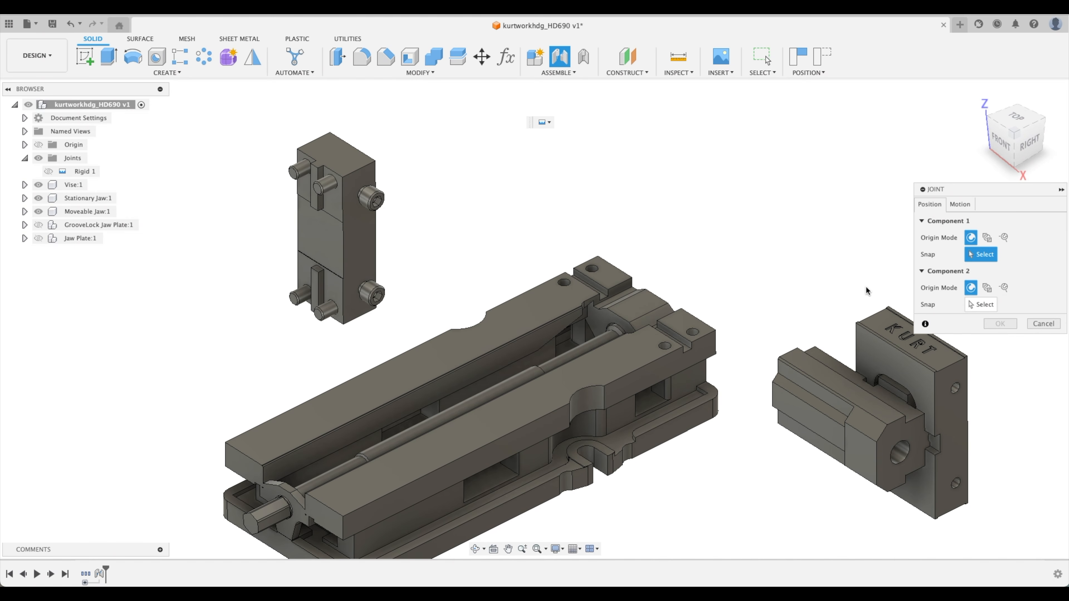
{"action": "scroll", "coordinate": [633, 269], "scroll_direction": "up", "scroll_amount": 5}
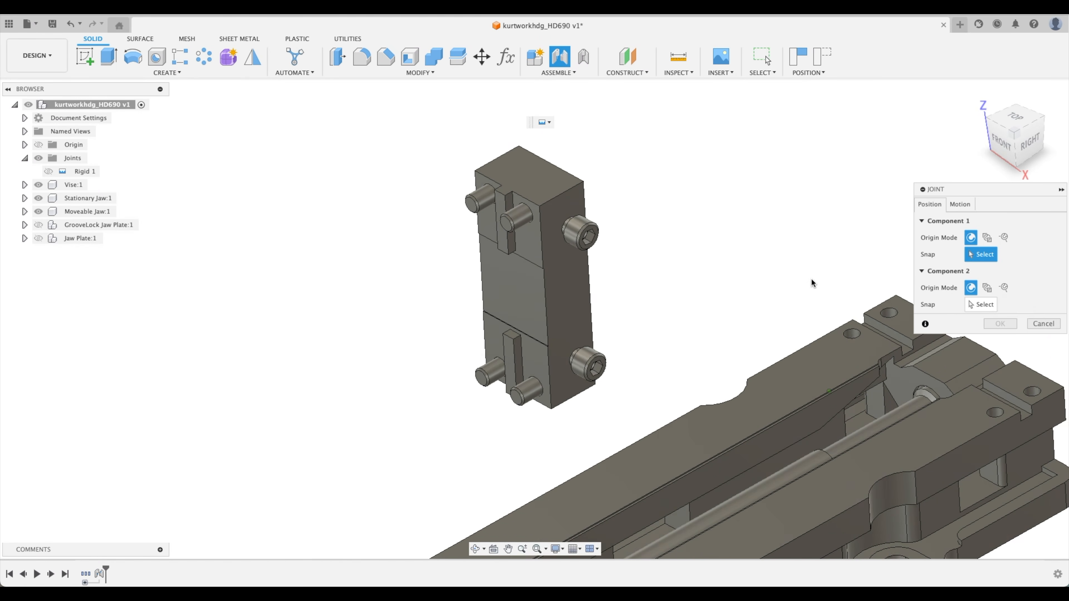
{"action": "scroll", "coordinate": [813, 283], "scroll_direction": "up", "scroll_amount": 2}
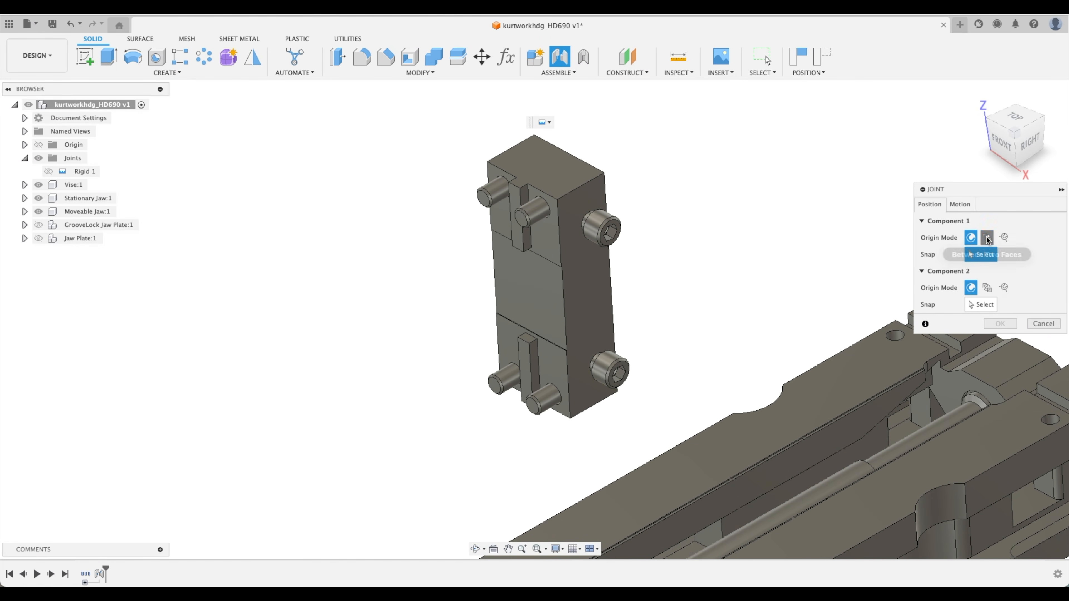
{"action": "left_click", "coordinate": [987, 237]}
{"action": "scroll", "coordinate": [799, 294], "scroll_direction": "up", "scroll_amount": 3}
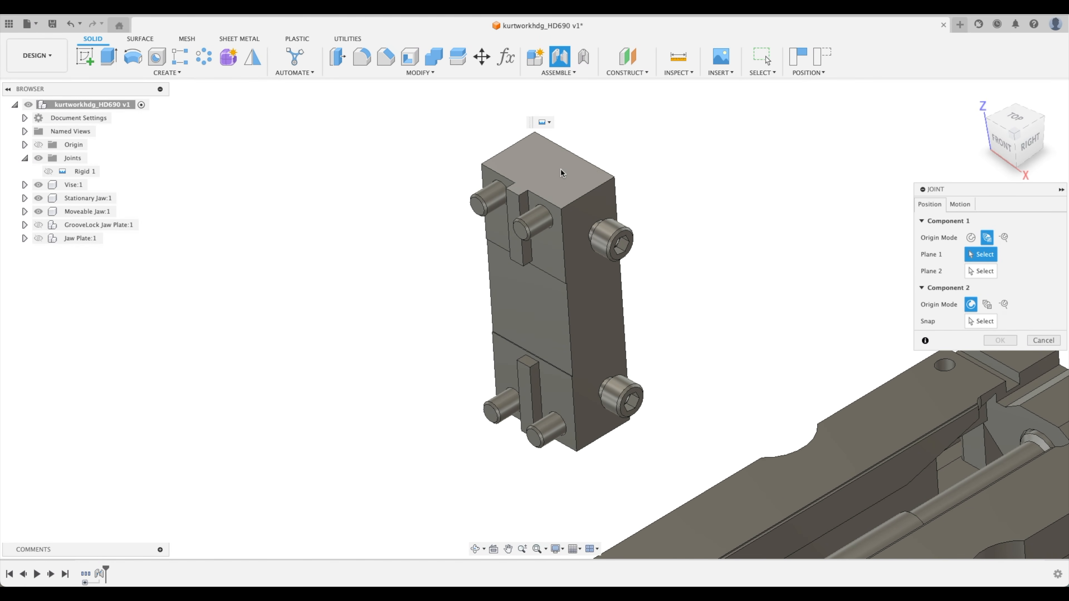
{"action": "left_click", "coordinate": [548, 180]}
{"action": "middle_click_drag", "start_coordinate": [547, 181], "coordinate": [593, 308], "text": "shift"}
{"action": "left_click", "coordinate": [593, 307]}
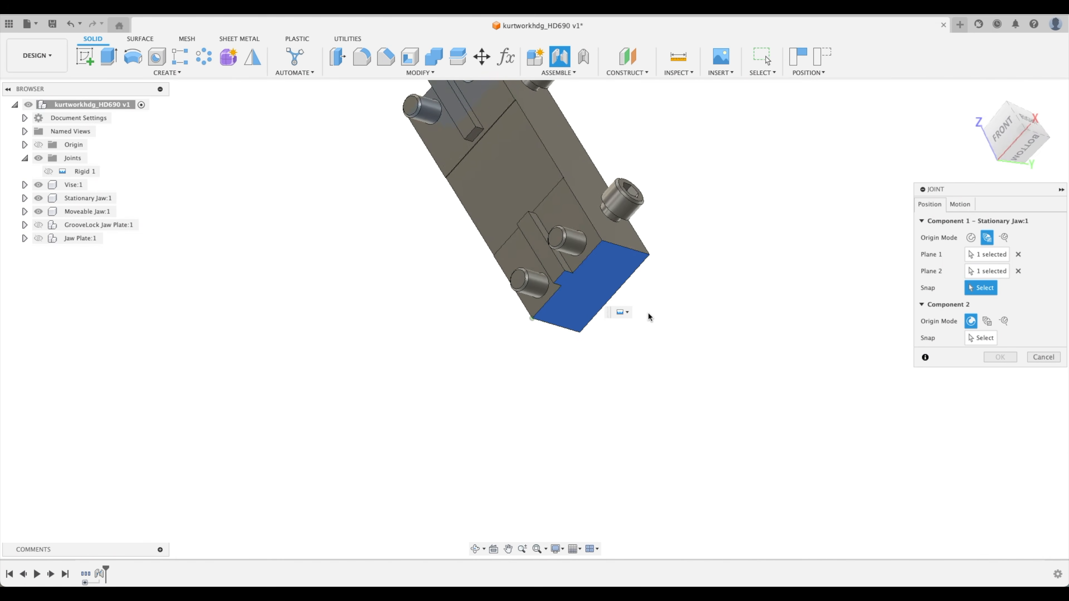
{"action": "middle_click_drag", "start_coordinate": [905, 329], "coordinate": [616, 310], "text": "shift"}
{"action": "scroll", "coordinate": [526, 336], "scroll_direction": "up", "scroll_amount": 3}
{"action": "scroll", "coordinate": [526, 336], "scroll_direction": "up", "scroll_amount": 3}
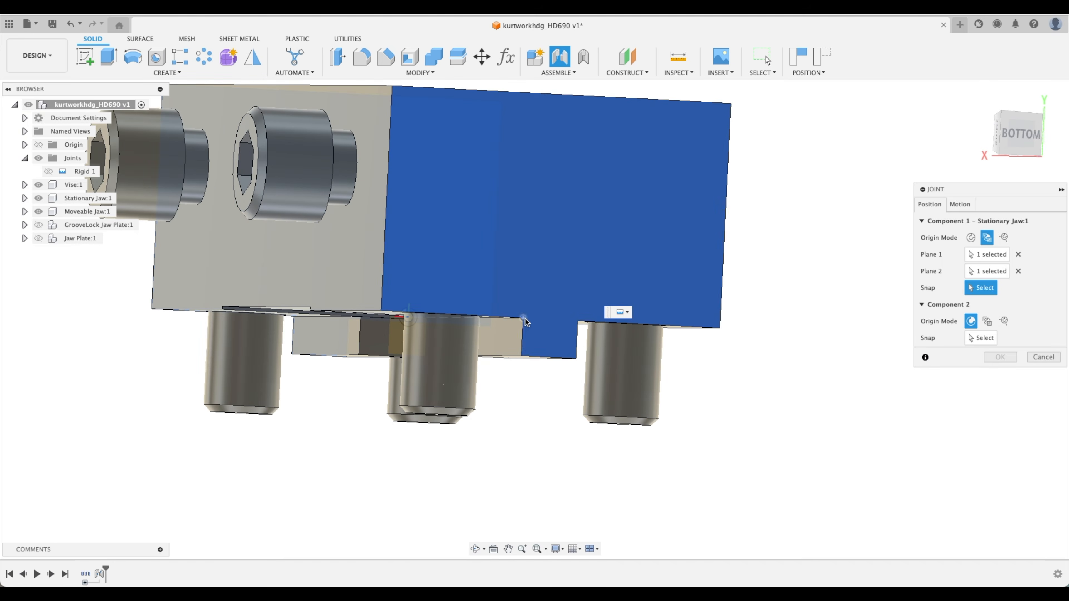
{"action": "left_click", "coordinate": [524, 319]}
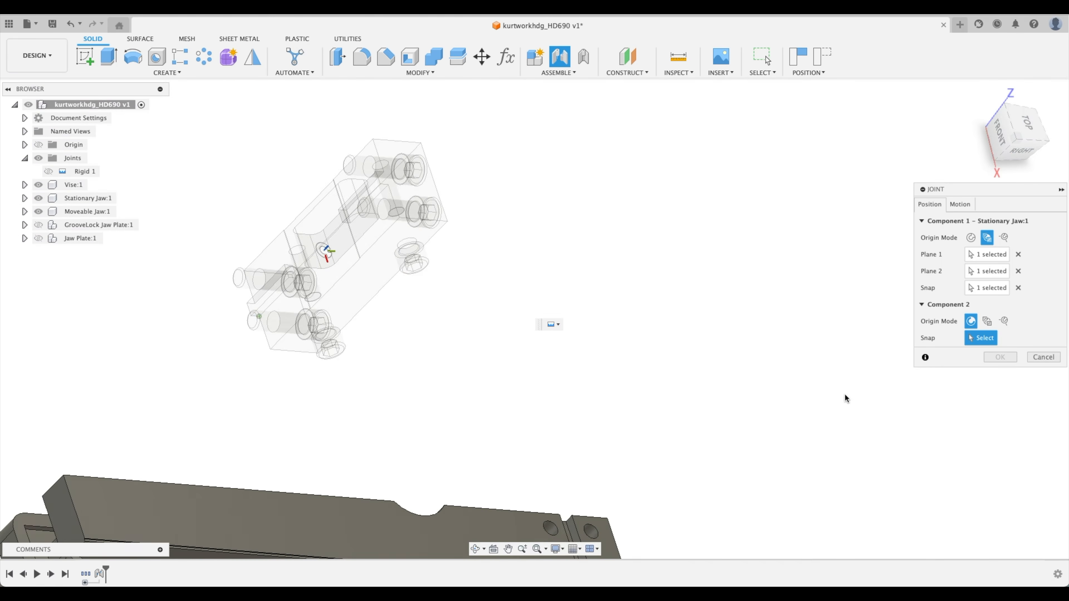
Step: Complete the rigid joint between the Vise's two side faces, snapped at the upper keyway corner, with an angle of 0 degrees
{"action": "left_click", "coordinate": [990, 323]}
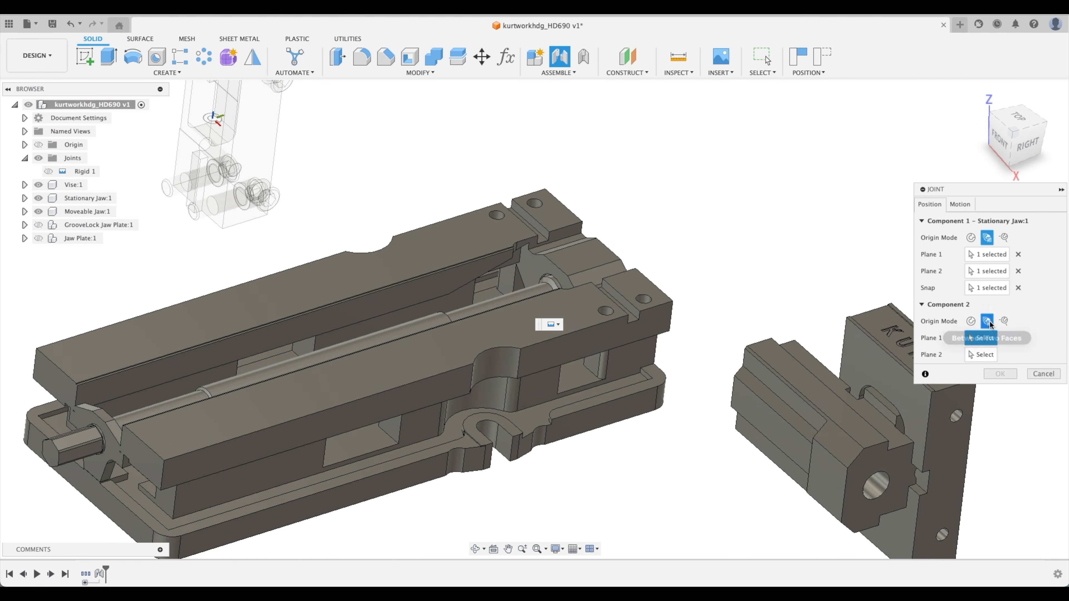
{"action": "left_click", "coordinate": [654, 369]}
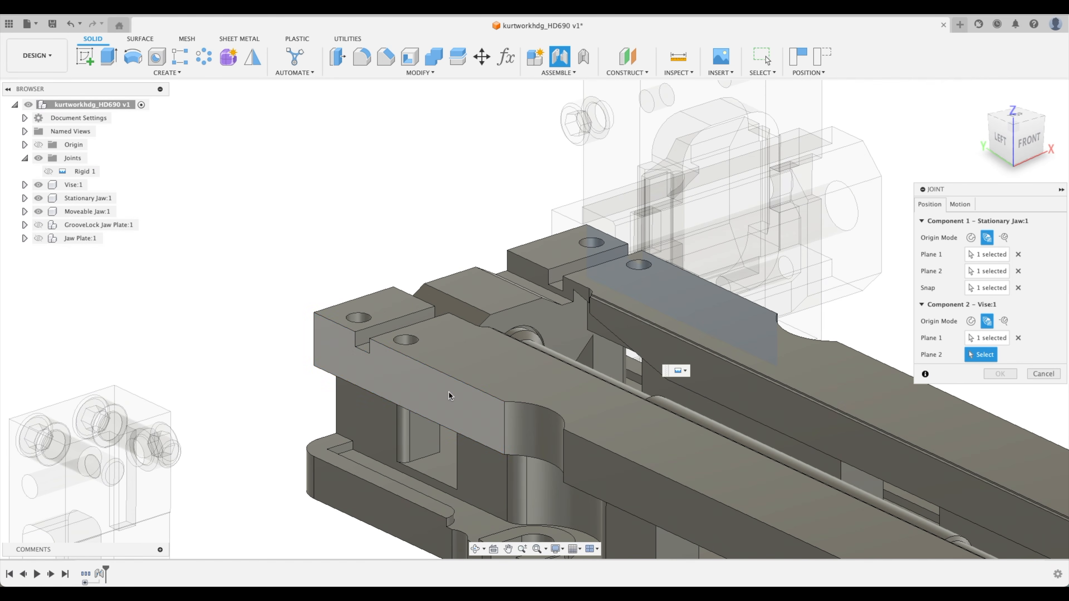
{"action": "left_click", "coordinate": [449, 395]}
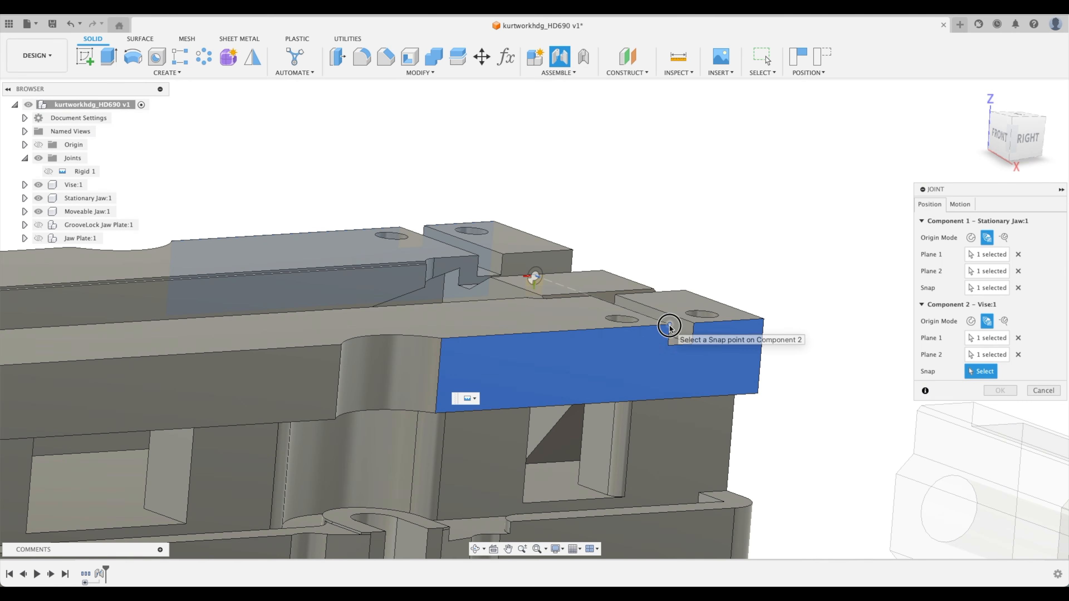
{"action": "left_click", "coordinate": [667, 328]}
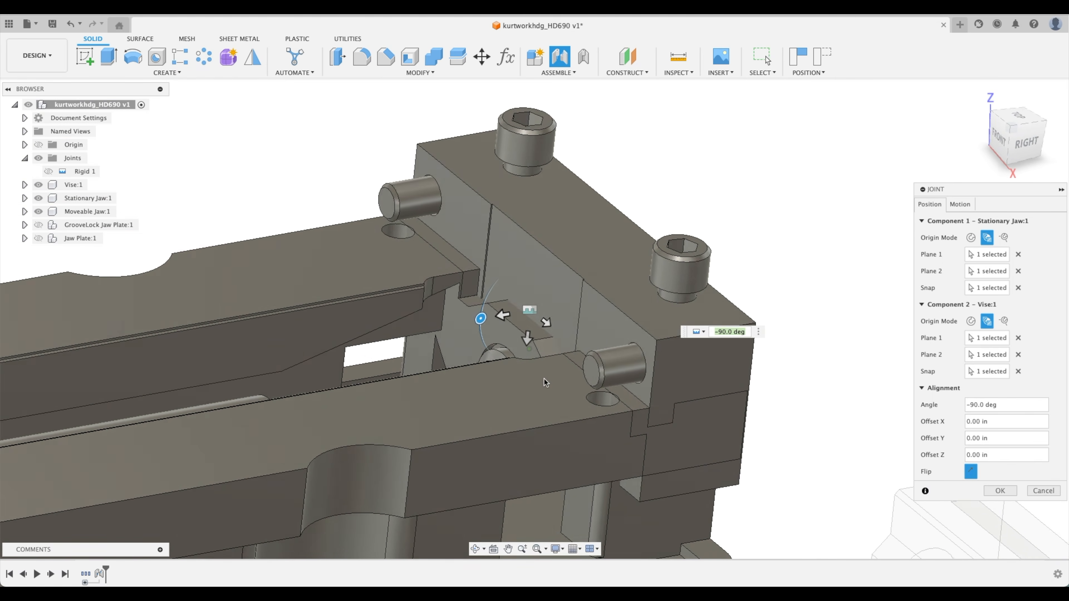
{"action": "left_click_drag", "start_coordinate": [477, 323], "coordinate": [483, 344]}
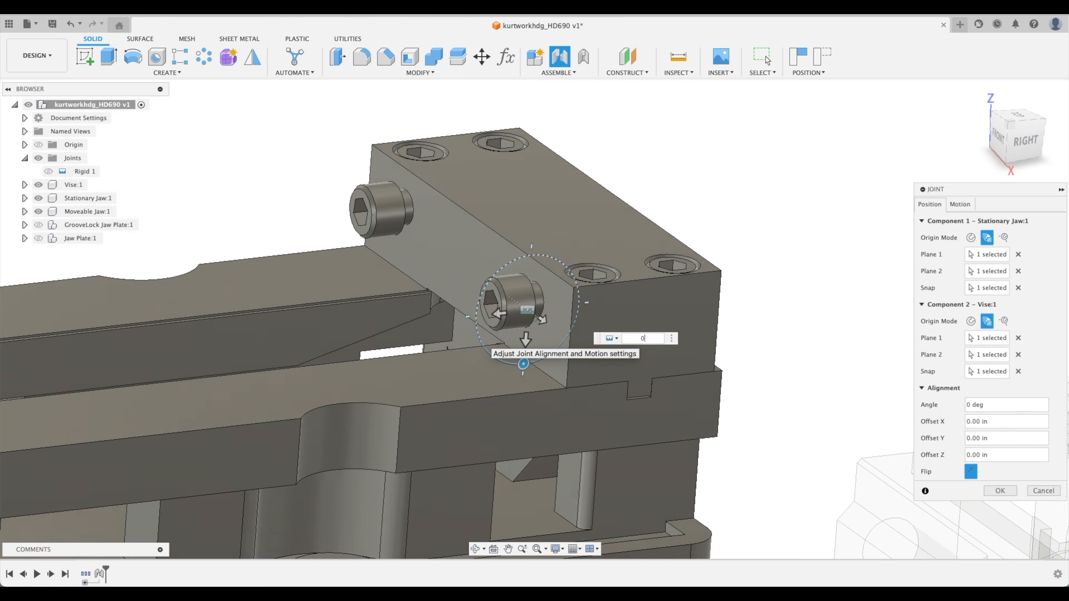
{"action": "key", "text": "Return"}
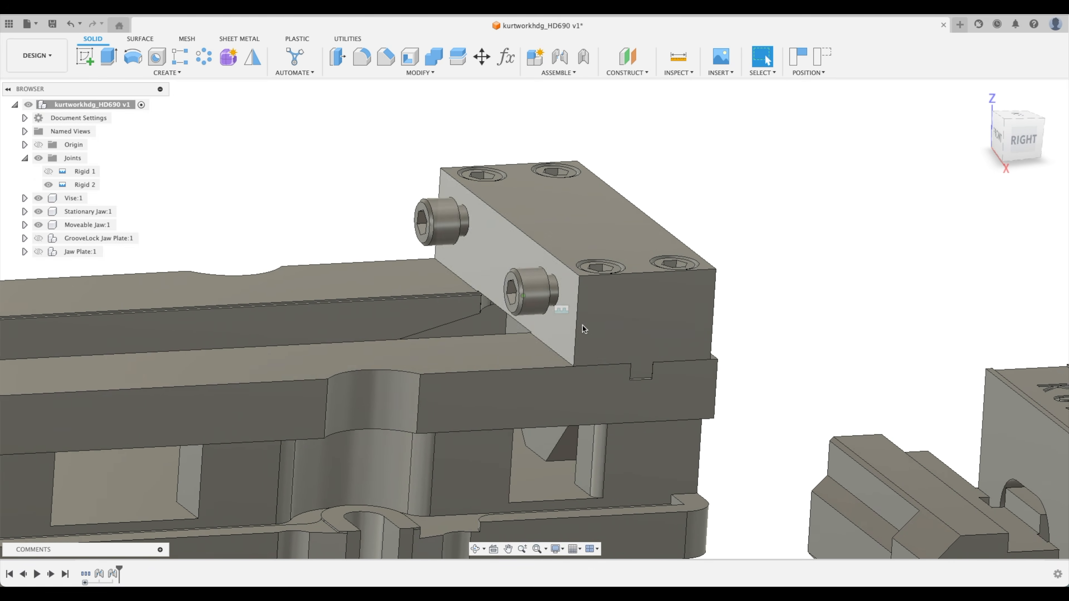
Step: Hide the Stationary Jaw's rigid joint marker and show the GrooveLock Jaw Plate component
{"action": "left_click", "coordinate": [546, 302]}
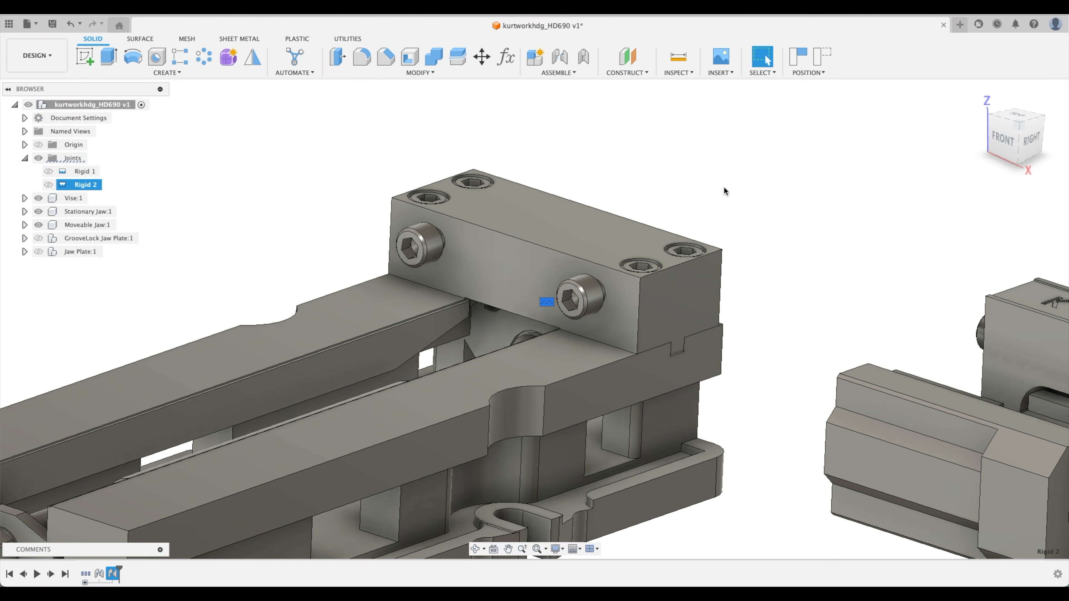
{"action": "middle_click_drag", "start_coordinate": [736, 182], "coordinate": [767, 174], "text": "shift"}
{"action": "scroll", "coordinate": [833, 210], "scroll_direction": "down", "scroll_amount": 5}
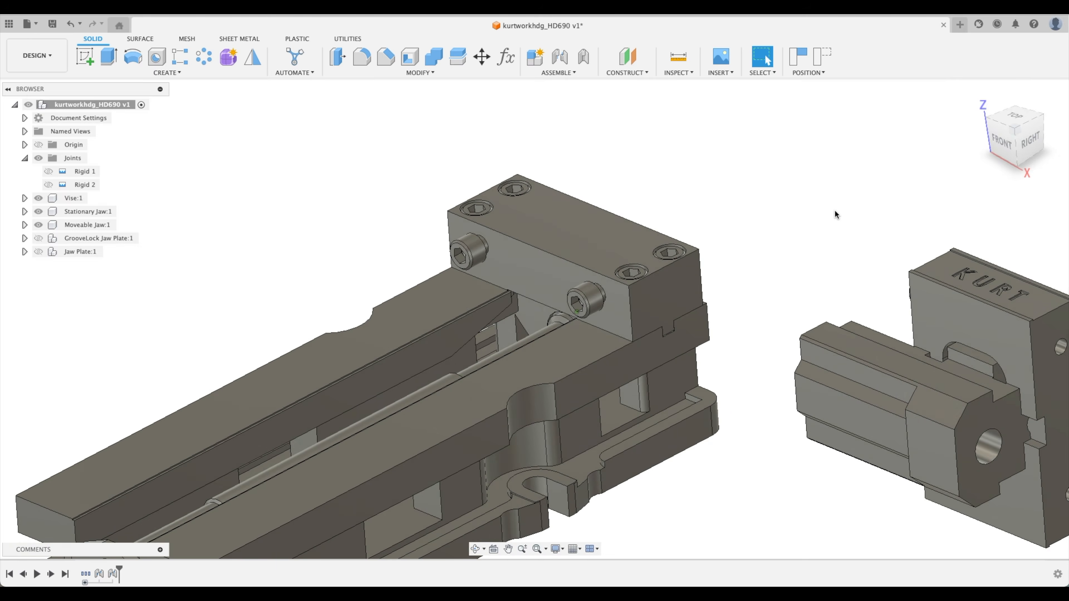
{"action": "left_click", "coordinate": [39, 238]}
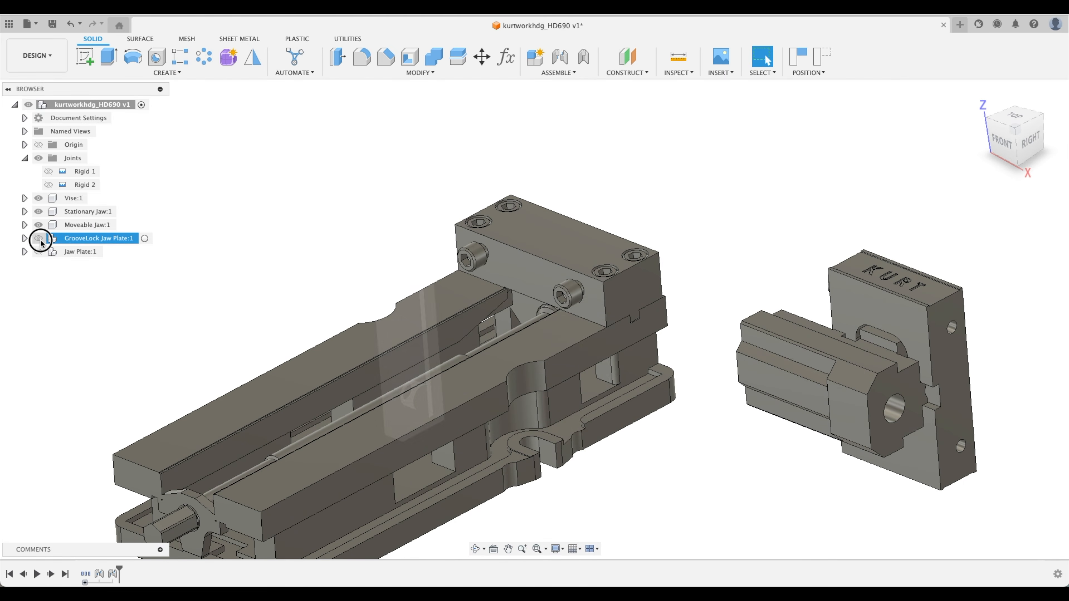
{"action": "scroll", "coordinate": [517, 87], "scroll_direction": "up", "scroll_amount": 4}
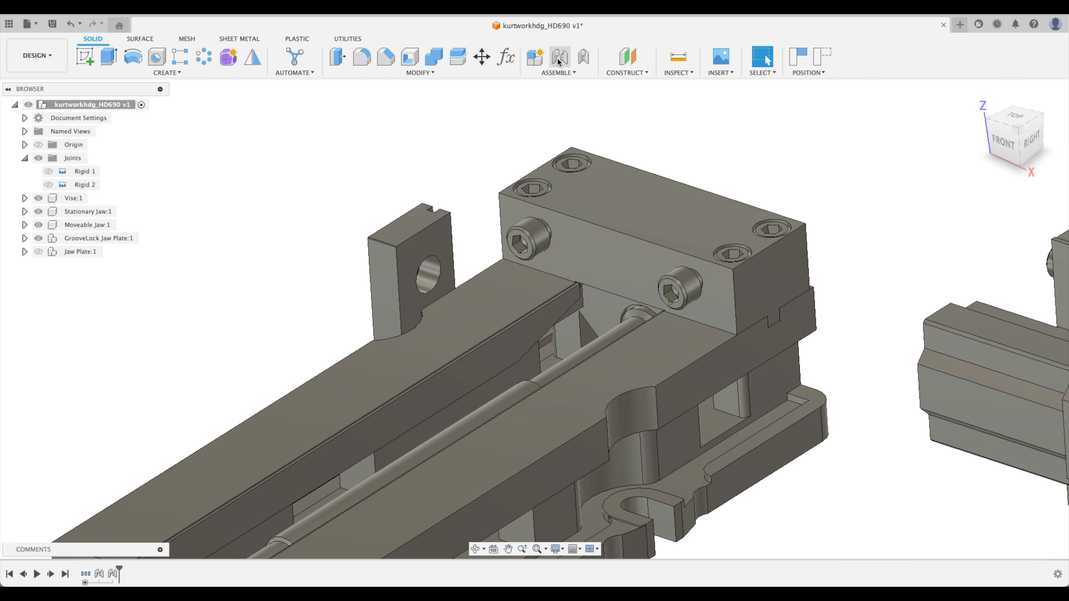
Step: Join the GrooveLock Jaw Plate rigidly to the Stationary Jaw's front face so its holes line up with the two protruding screws
{"action": "key", "text": "j"}
{"action": "middle_click_drag", "start_coordinate": [516, 89], "coordinate": [418, 299], "text": "shift"}
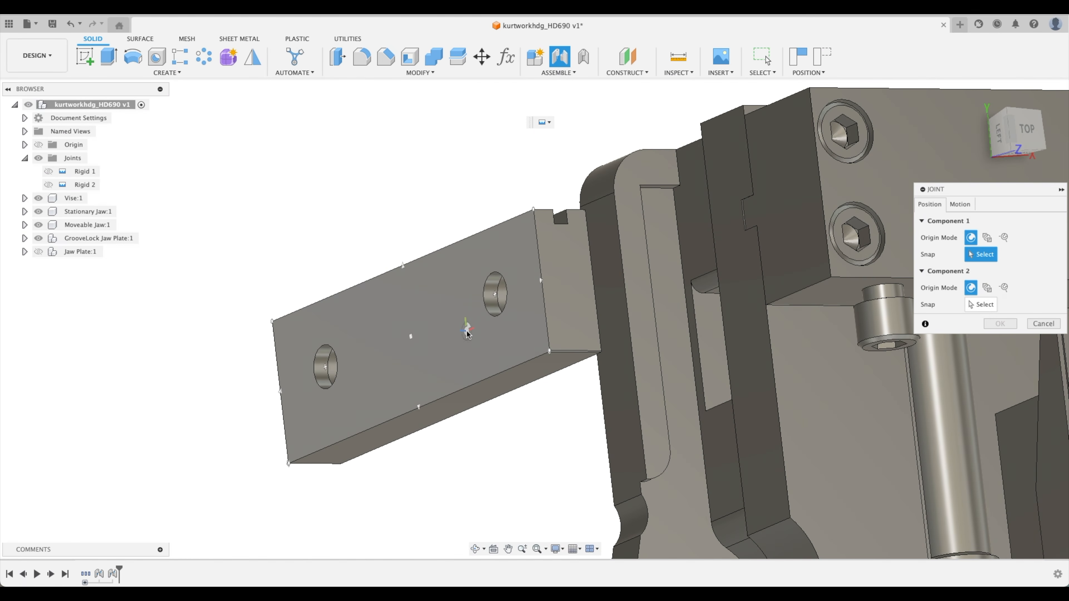
{"action": "middle_click_drag", "start_coordinate": [667, 337], "coordinate": [582, 277], "text": "shift"}
{"action": "left_click_drag", "start_coordinate": [584, 270], "coordinate": [597, 337]}
{"action": "key", "text": "Return"}
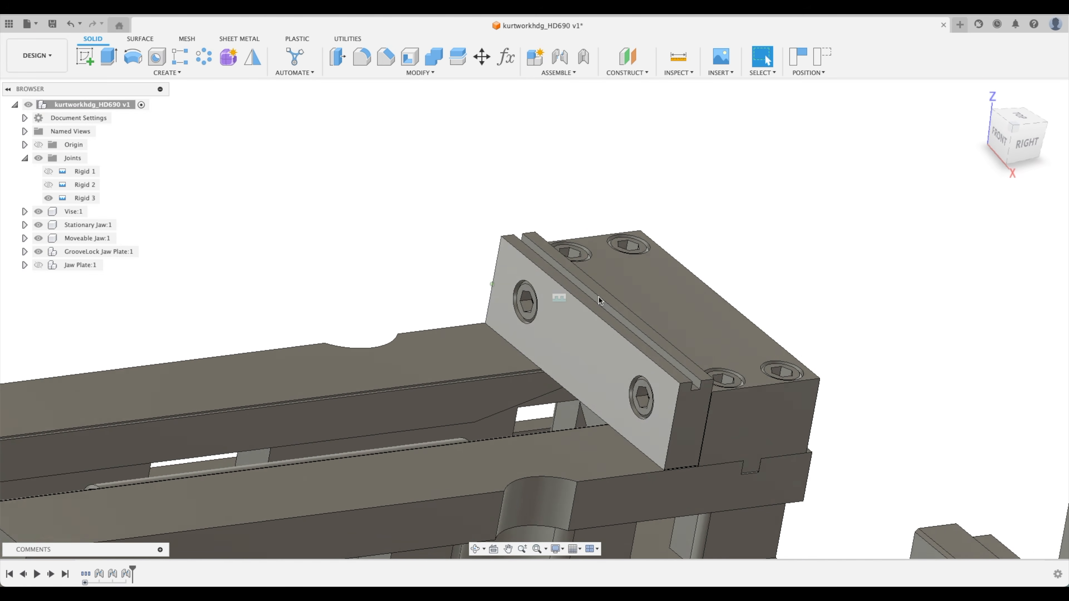
Step: Hide the GrooveLock Jaw Plate's rigid joint marker and show the Jaw Plate component
{"action": "middle_click_drag", "start_coordinate": [600, 301], "coordinate": [559, 302], "text": "shift"}
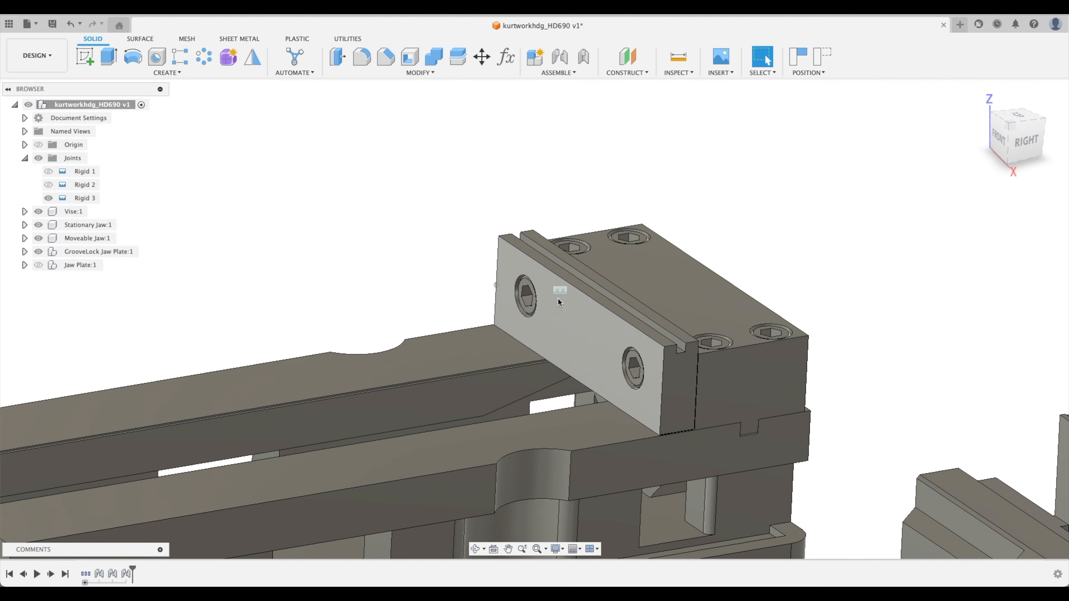
{"action": "key", "text": "v"}
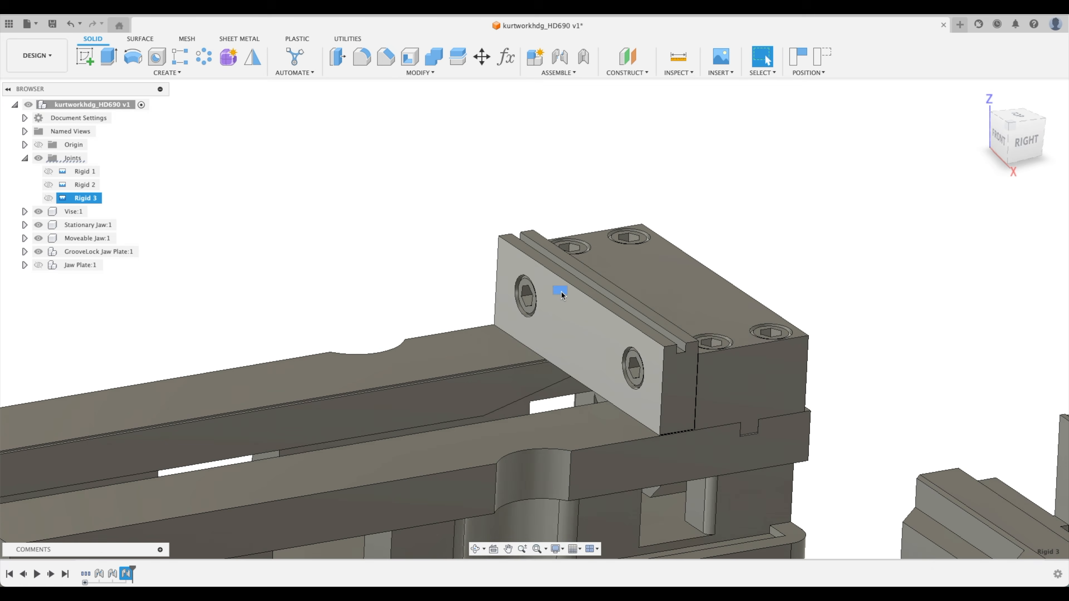
{"action": "left_click", "coordinate": [695, 183]}
{"action": "scroll", "coordinate": [804, 172], "scroll_direction": "down", "scroll_amount": 5}
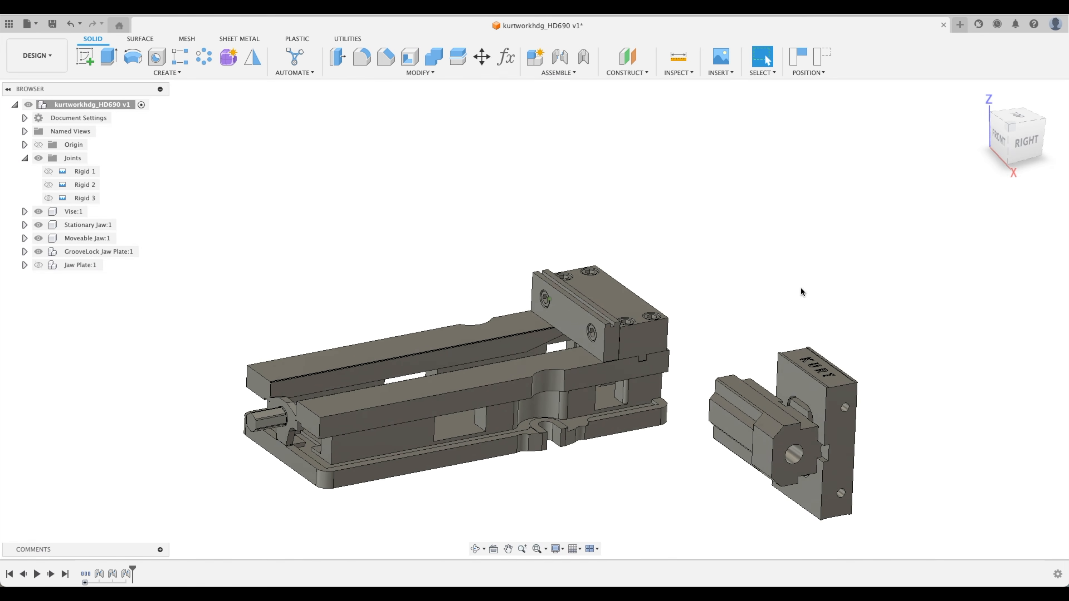
{"action": "left_click", "coordinate": [38, 265]}
{"action": "middle_click_drag", "start_coordinate": [683, 472], "coordinate": [791, 468], "text": "shift"}
{"action": "left_click_drag", "start_coordinate": [600, 467], "coordinate": [696, 257]}
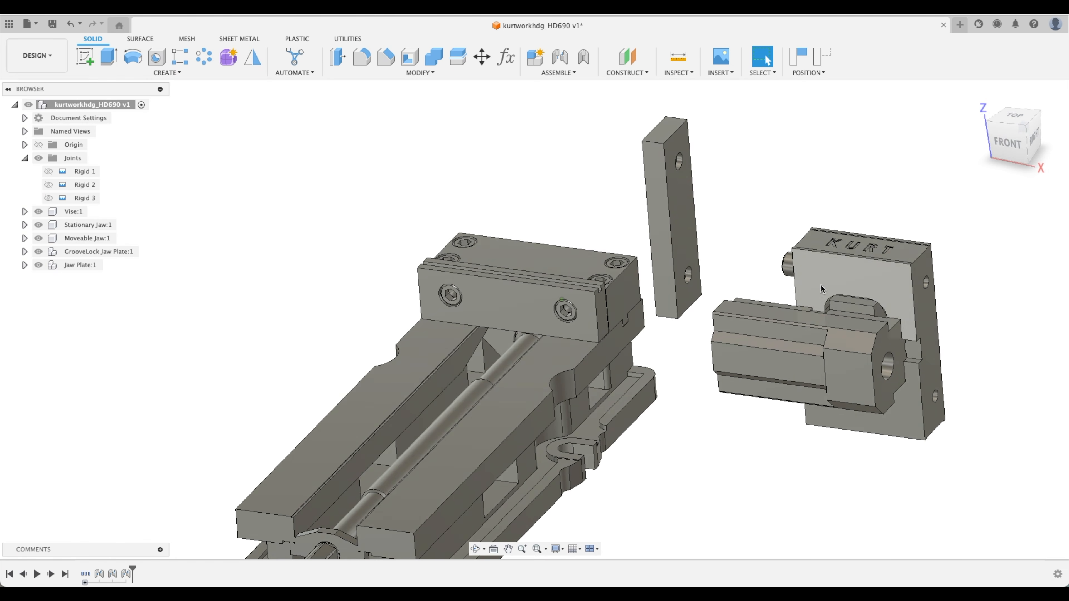
Step: Join the Jaw Plate rigidly to the Moveable Jaw's screw face at an angle of 0 degrees and hide the joint marker
{"action": "scroll", "coordinate": [855, 214], "scroll_direction": "up", "scroll_amount": 3}
{"action": "middle_click_drag", "start_coordinate": [815, 224], "coordinate": [768, 213], "text": "shift"}
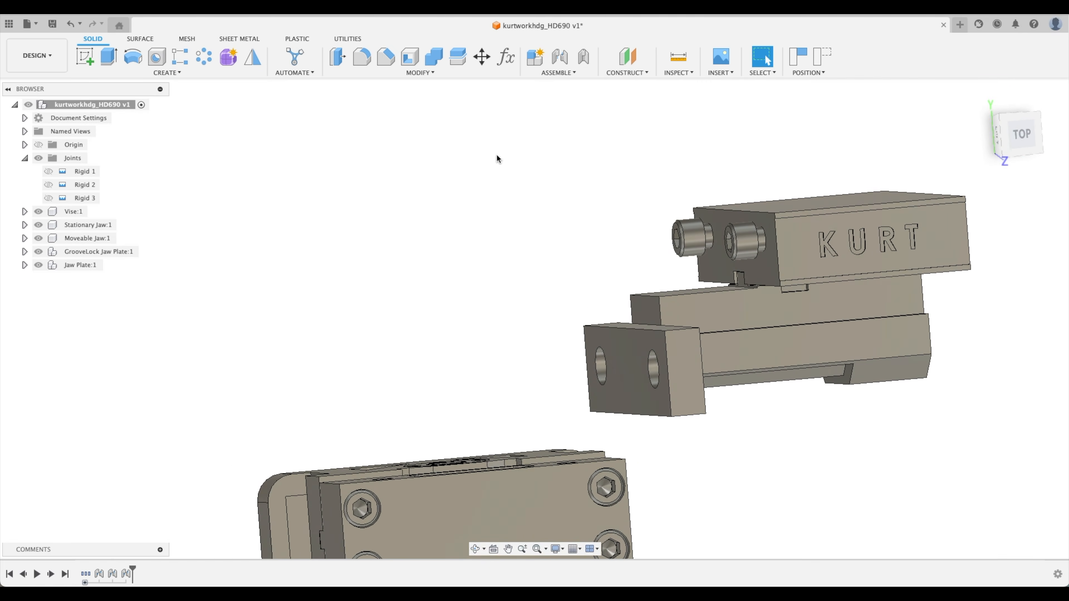
{"action": "left_click", "coordinate": [561, 57]}
{"action": "middle_click_drag", "start_coordinate": [522, 253], "coordinate": [631, 235], "text": "shift"}
{"action": "left_click", "coordinate": [597, 291]}
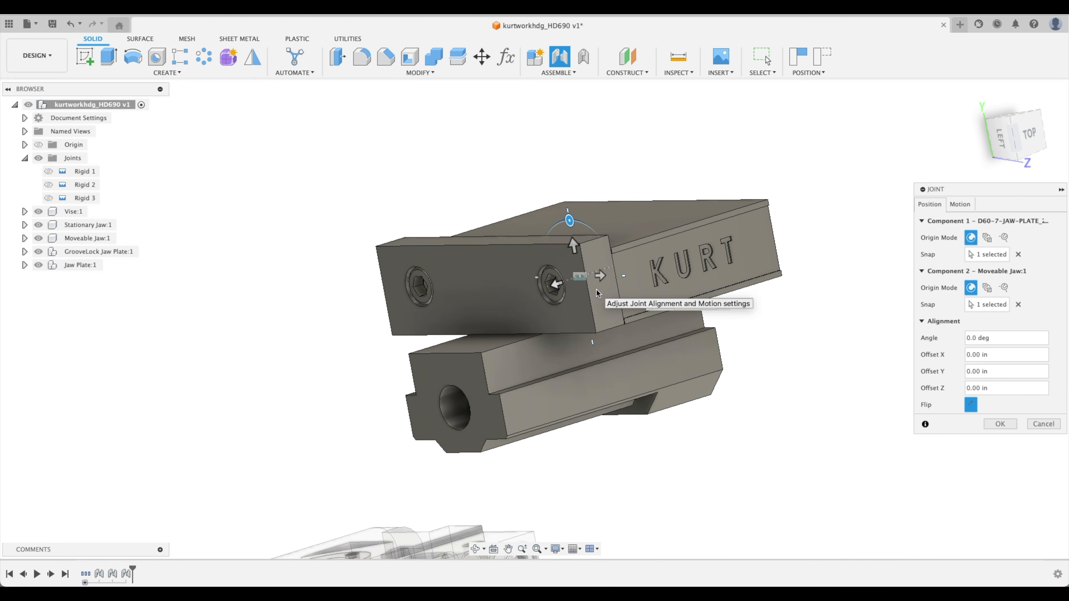
{"action": "left_click", "coordinate": [1000, 424]}
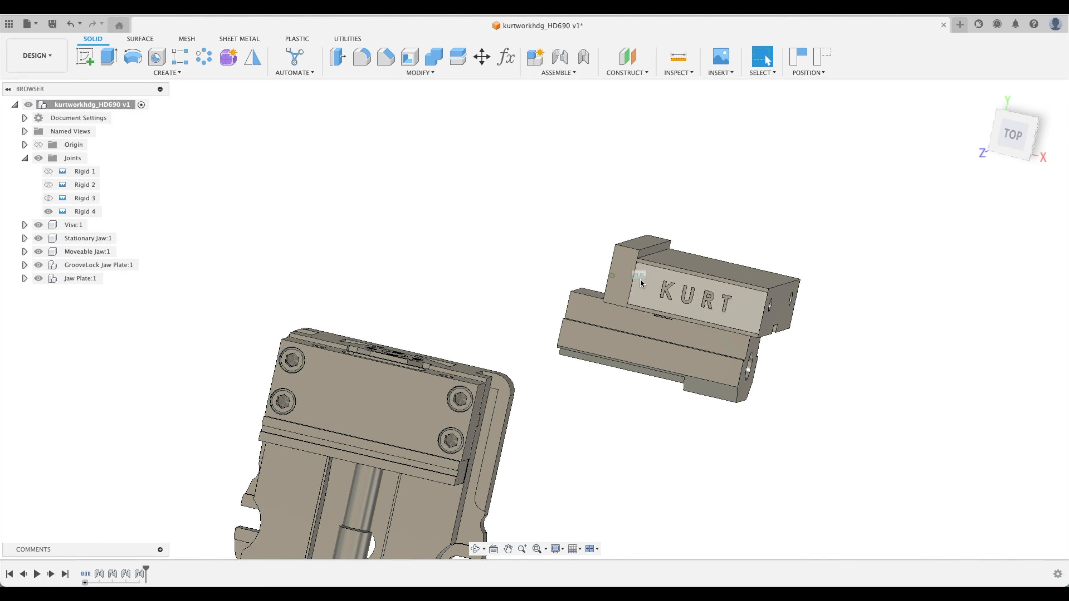
{"action": "left_click", "coordinate": [640, 278]}
{"action": "left_click", "coordinate": [48, 212]}
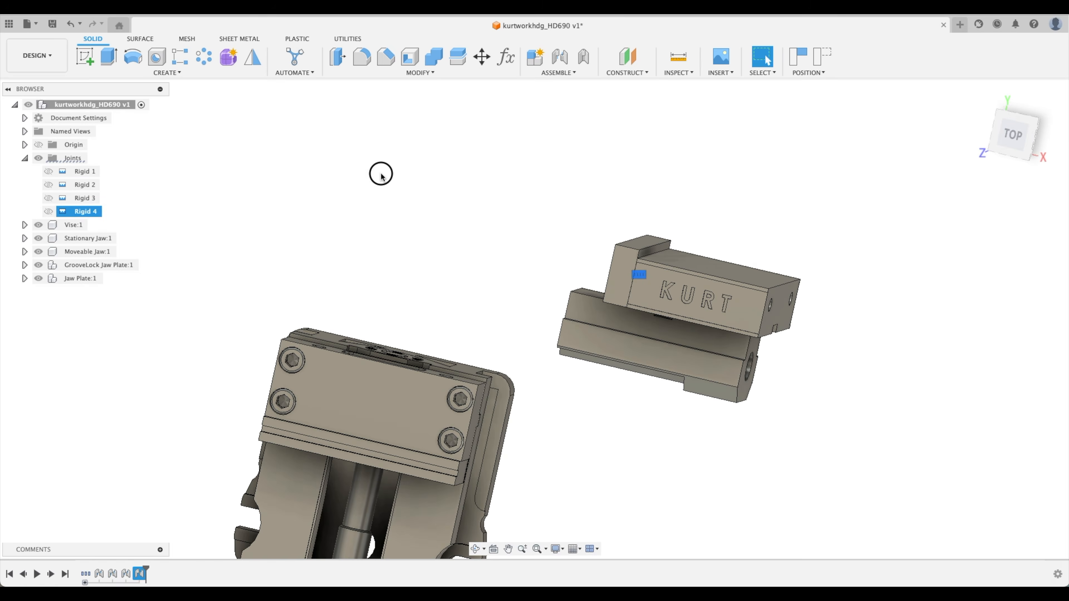
Step: Join the Jaw Plate's front face rigidly to the GrooveLock Jaw Plate's face, rotating it until both plates align and the jaws close
{"action": "left_click", "coordinate": [560, 59]}
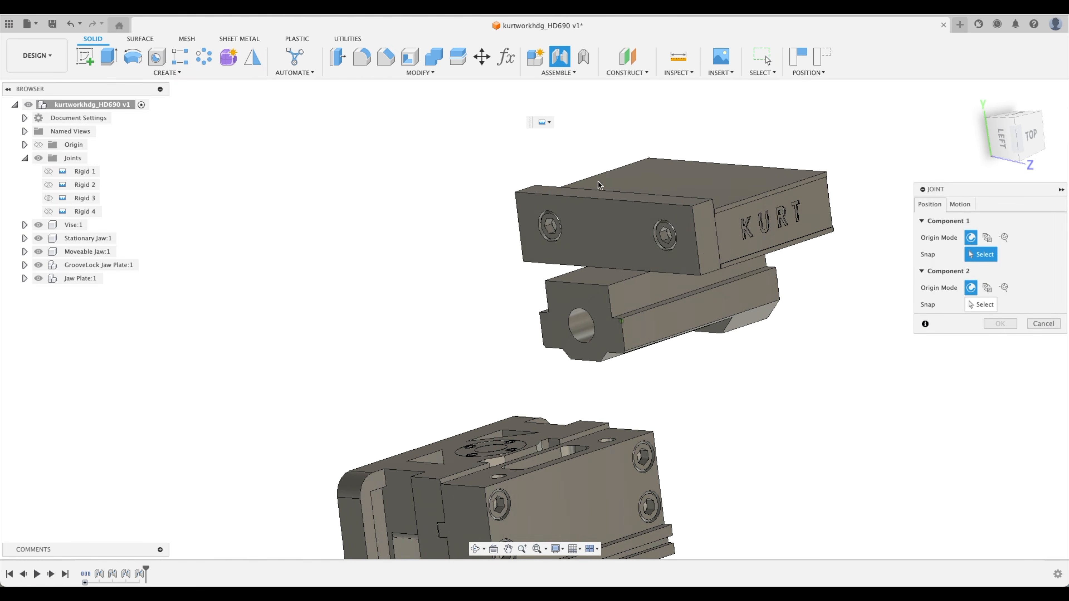
{"action": "left_click", "coordinate": [619, 263]}
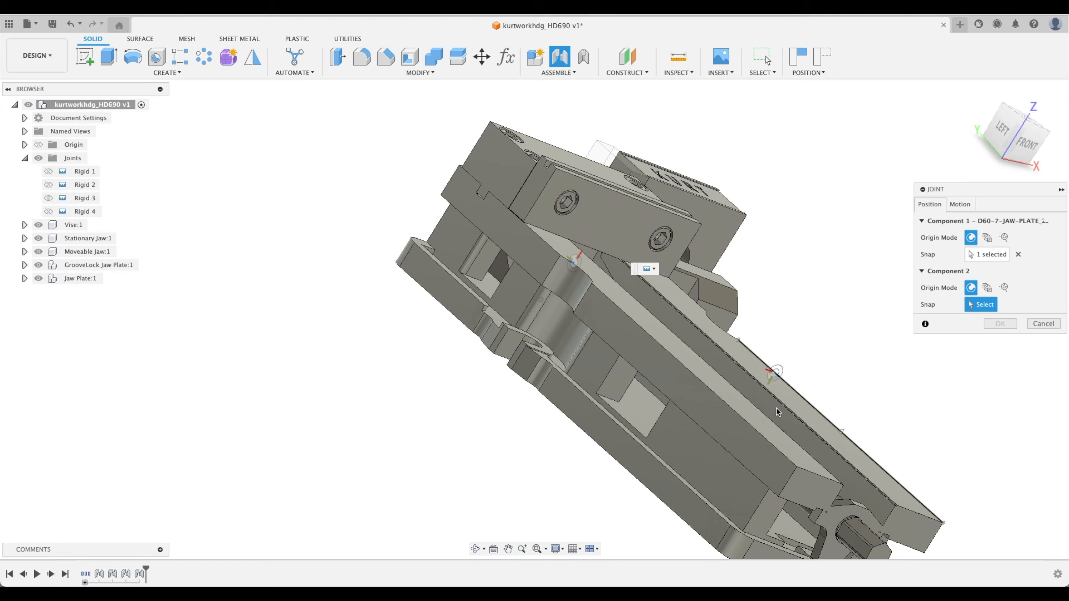
{"action": "left_click", "coordinate": [617, 248]}
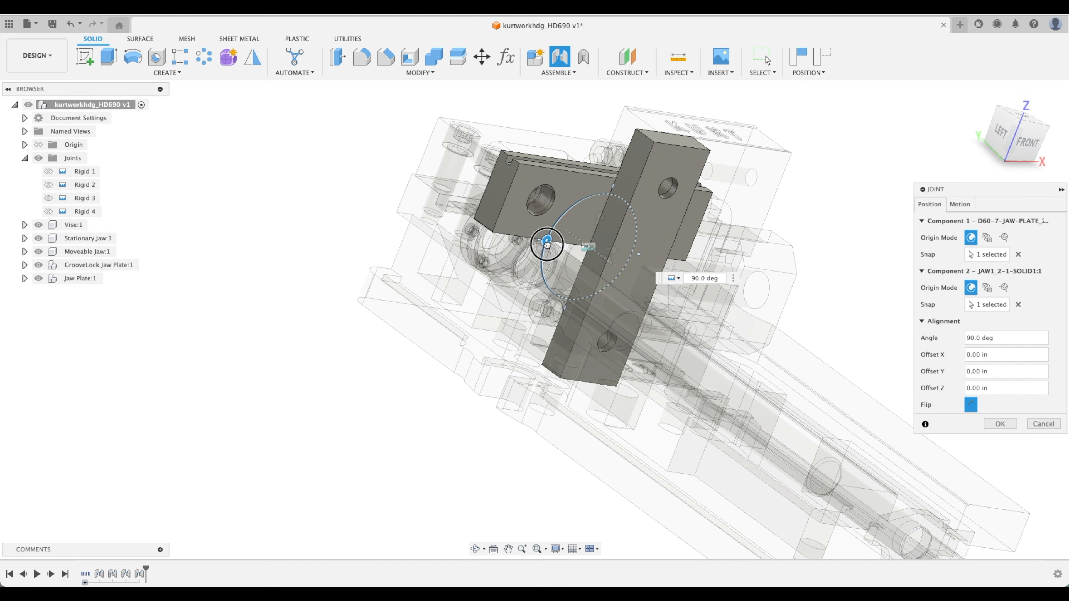
{"action": "left_click_drag", "start_coordinate": [547, 244], "coordinate": [542, 258]}
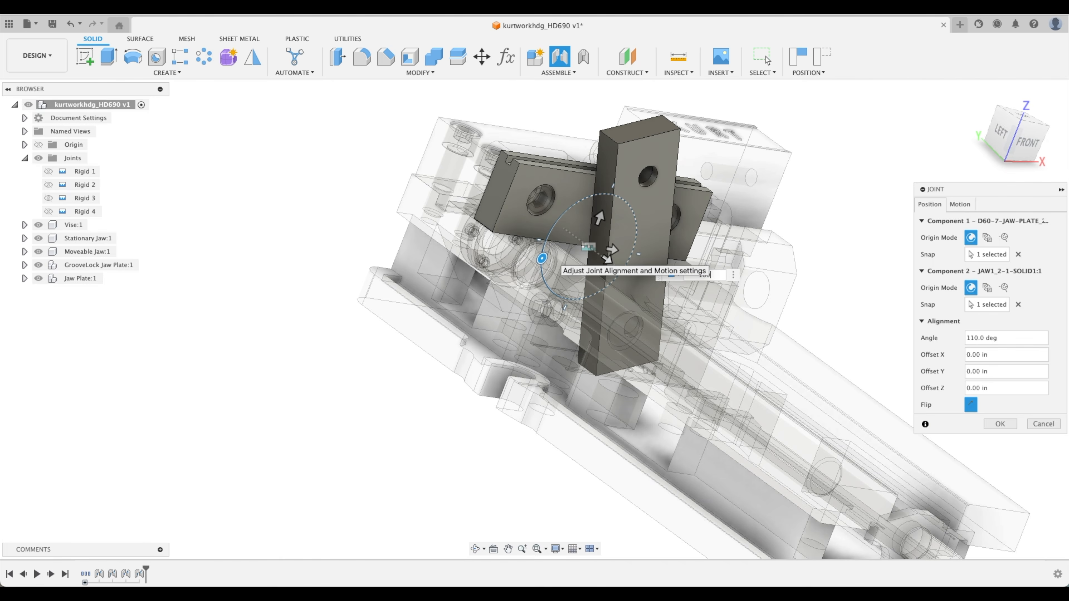
{"action": "key", "text": "Return"}
Step: Hide the marker of the joint between the two jaw plates and show the closed vise in an isometric view
{"action": "middle_click_drag", "start_coordinate": [542, 258], "coordinate": [504, 248], "text": "shift"}
{"action": "scroll", "coordinate": [379, 258], "scroll_direction": "up", "scroll_amount": 4}
{"action": "left_click", "coordinate": [48, 225]}
{"action": "left_click", "coordinate": [994, 113]}
{"action": "left_click", "coordinate": [978, 96]}
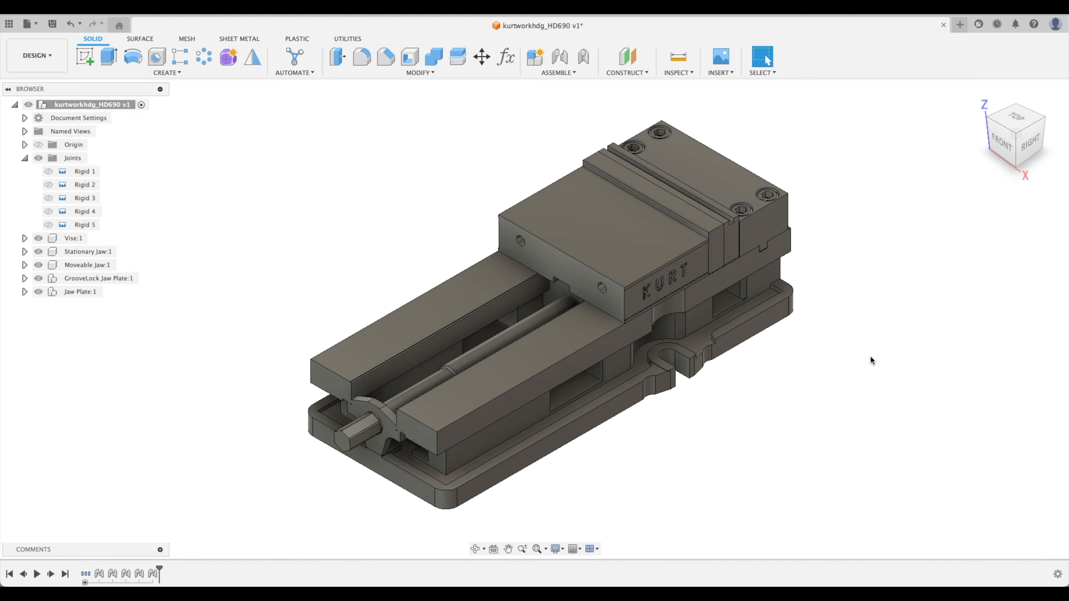
Step: Add a user parameter StockX in inches with the value 6
{"action": "left_click", "coordinate": [506, 58]}
{"action": "left_click_drag", "start_coordinate": [502, 51], "coordinate": [623, 148]}
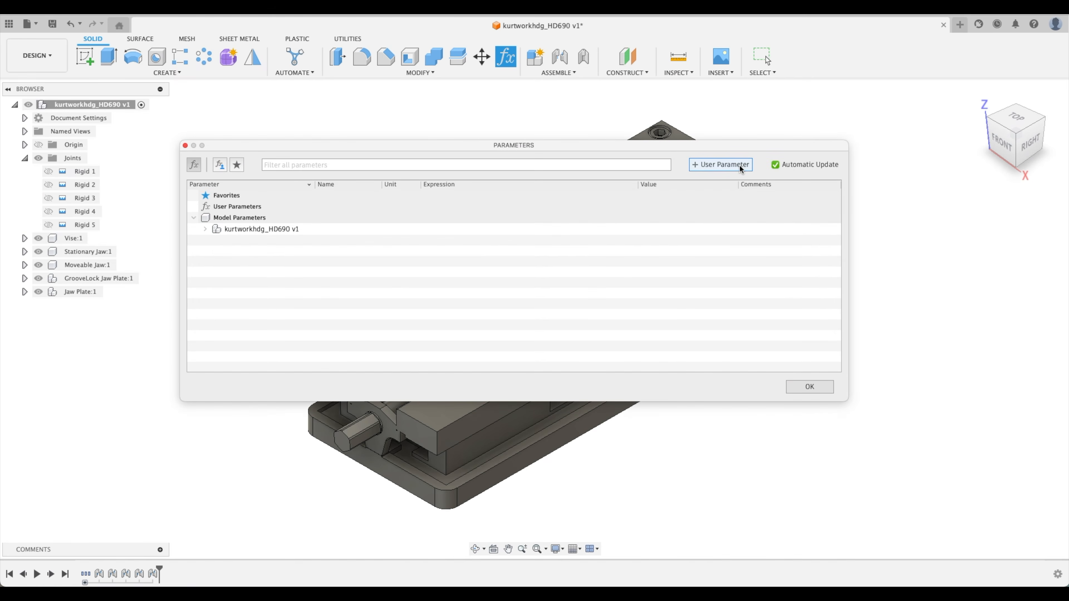
{"action": "left_click", "coordinate": [729, 163]}
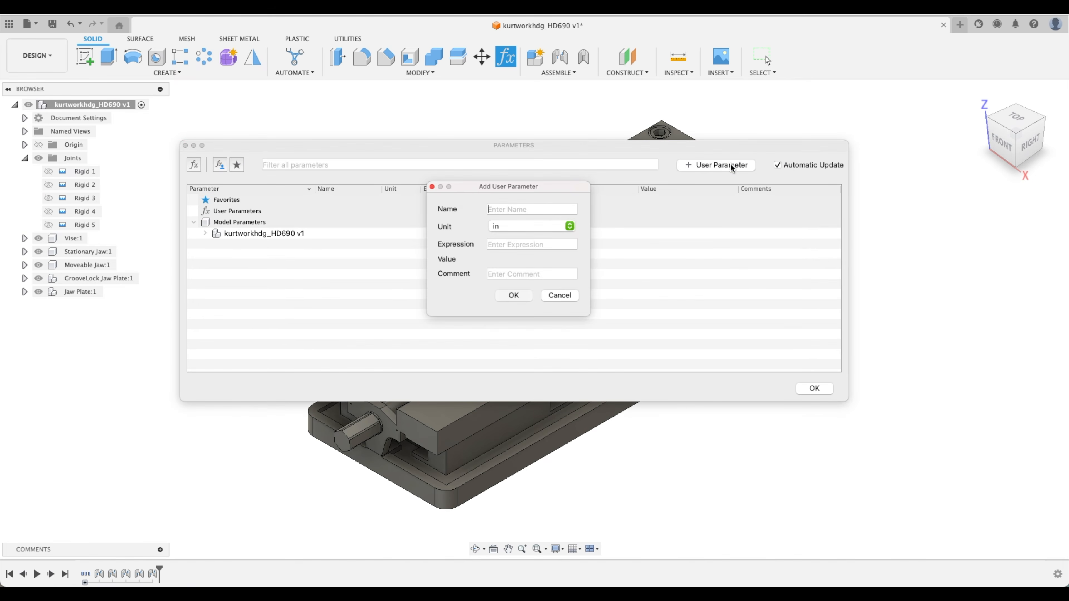
{"action": "type", "text": "StockX"}
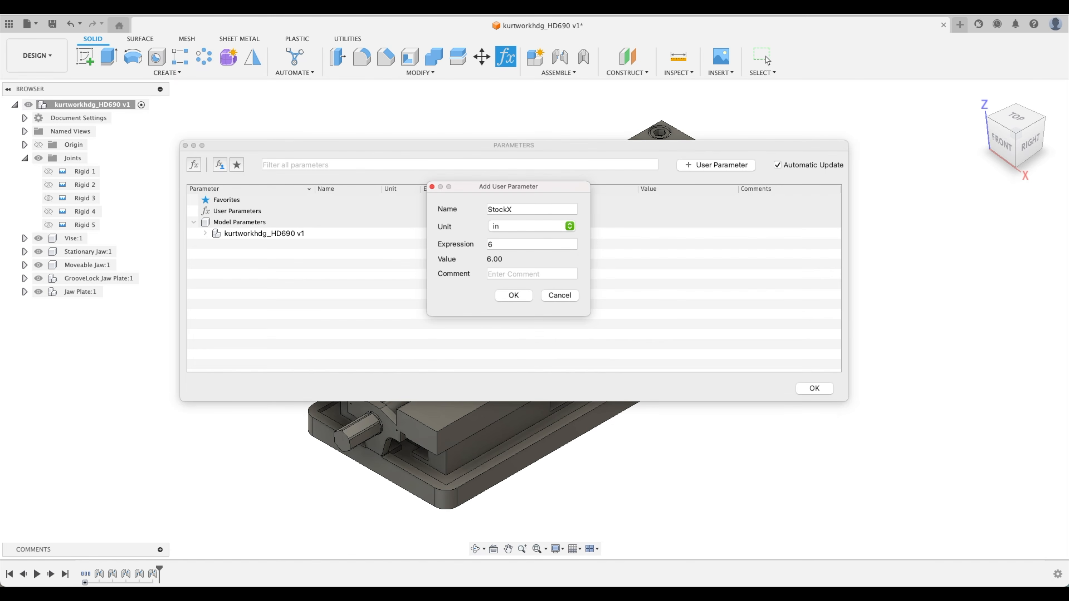
{"action": "key", "text": "Return"}
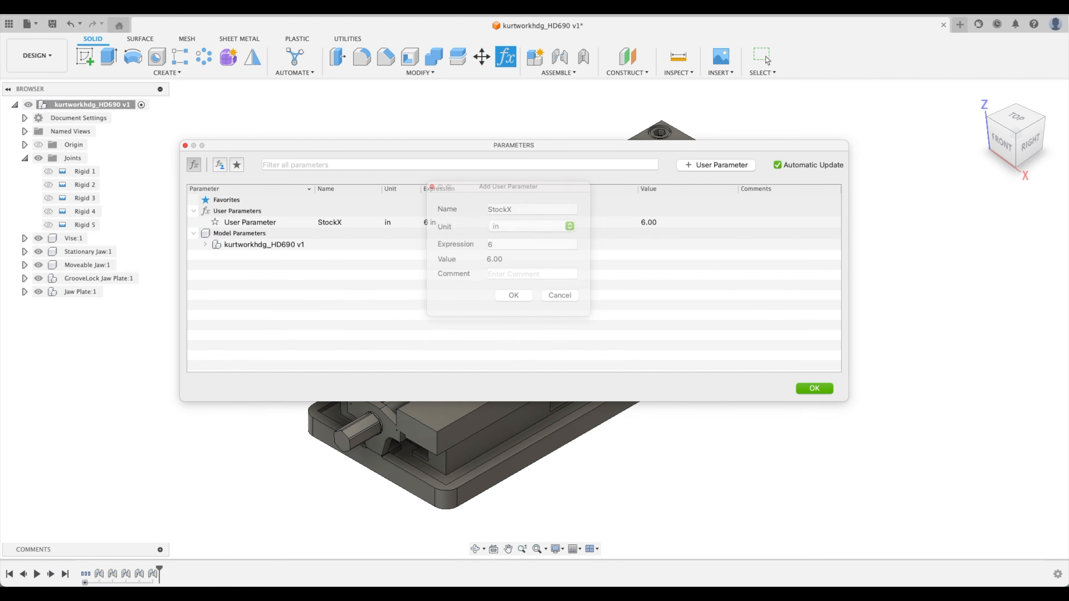
Step: Add the user parameters StockY with 4 in and StockZ with 2 in
{"action": "left_click", "coordinate": [715, 165]}
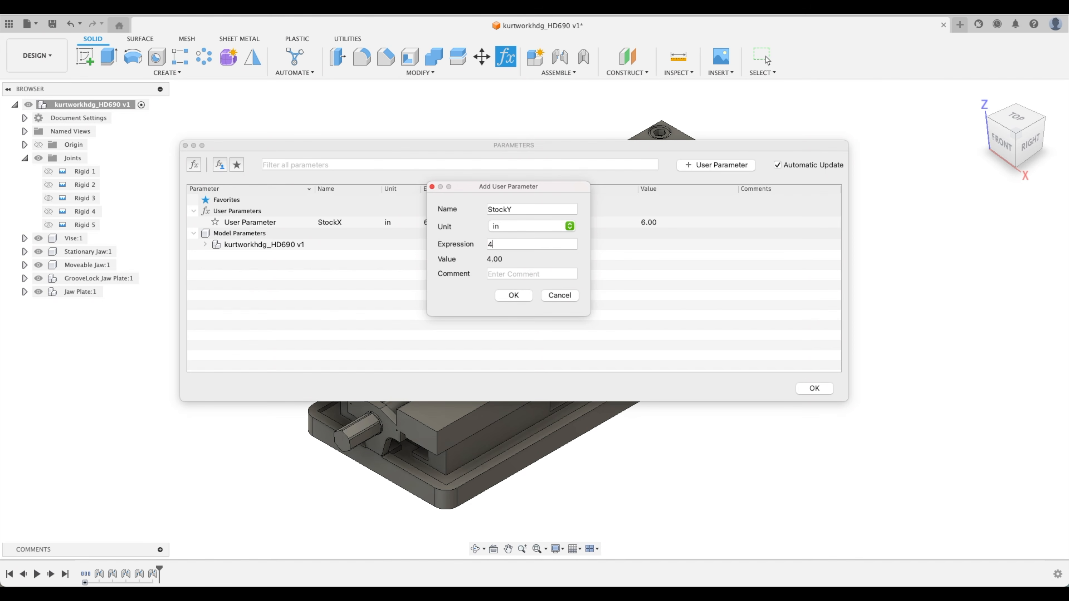
{"action": "key", "text": "Return"}
{"action": "left_click", "coordinate": [716, 165]}
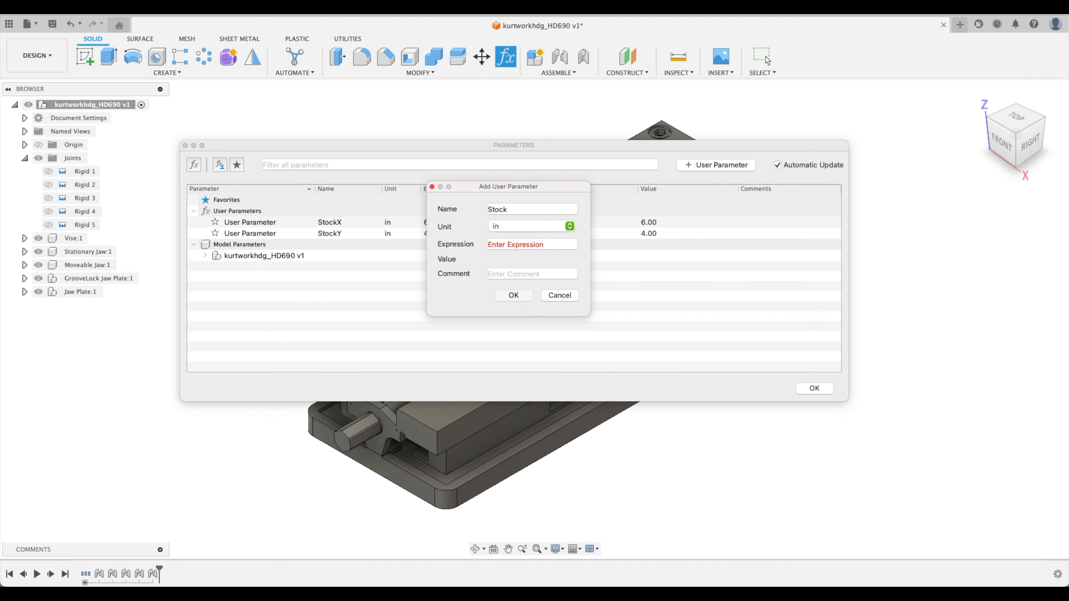
{"action": "type", "text": "2"}
{"action": "key", "text": "Return"}
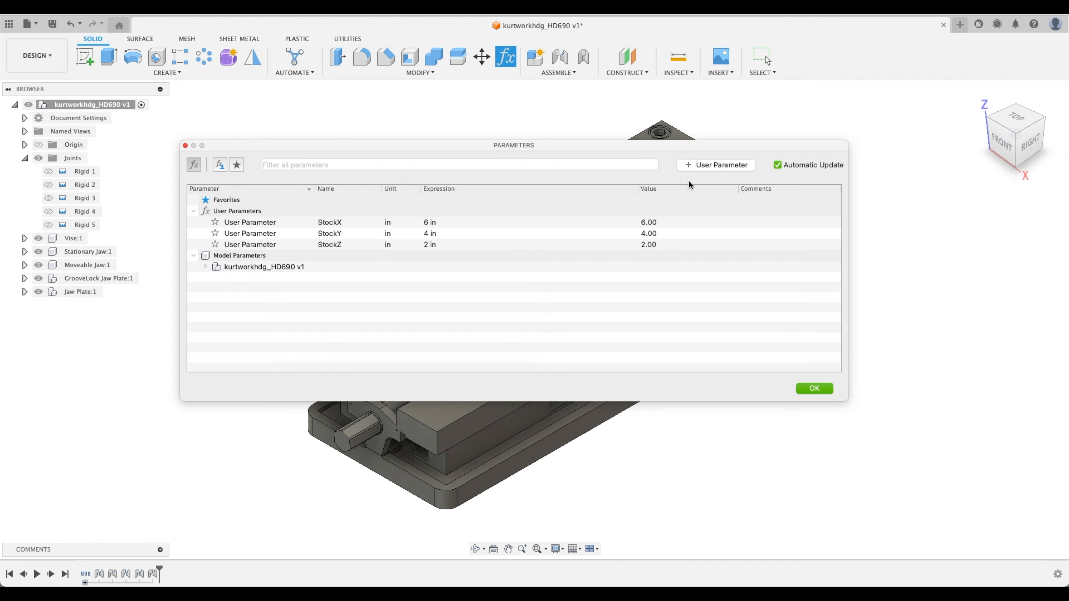
Step: Add a user parameter StockOffset with the value 1 in
{"action": "left_click", "coordinate": [692, 165]}
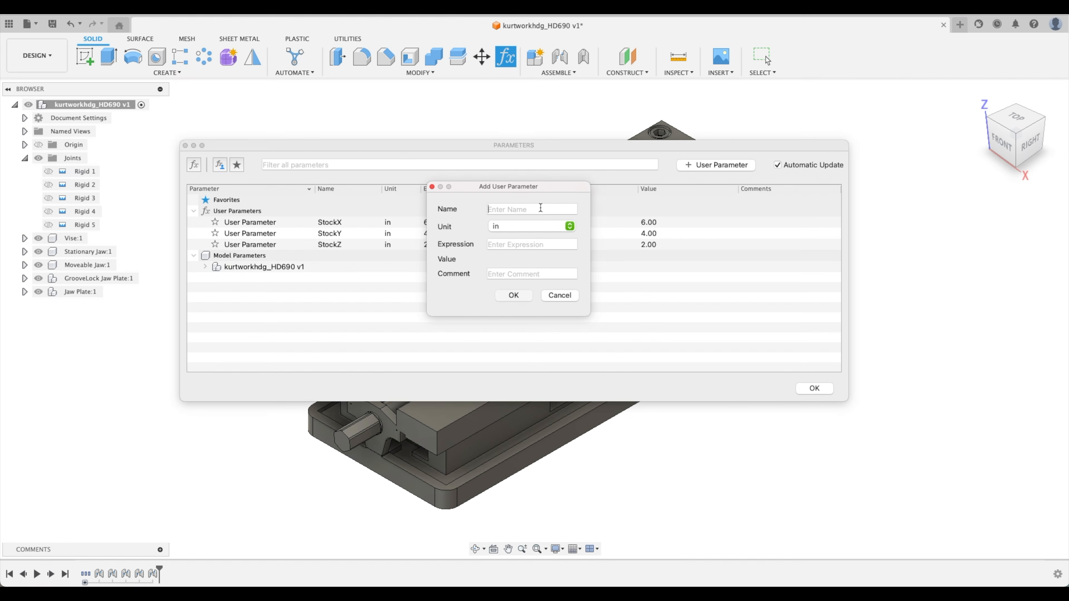
{"action": "type", "text": "Sto"}
{"action": "type", "text": "0"}
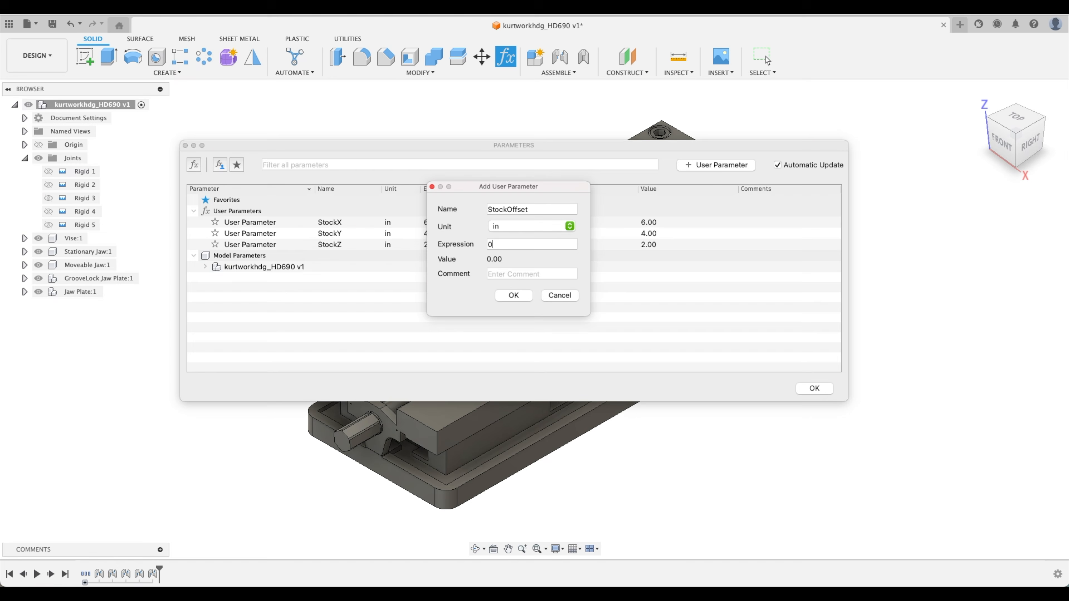
{"action": "key", "text": "BackSpace"}
{"action": "type", "text": "1"}
{"action": "key", "text": "Return"}
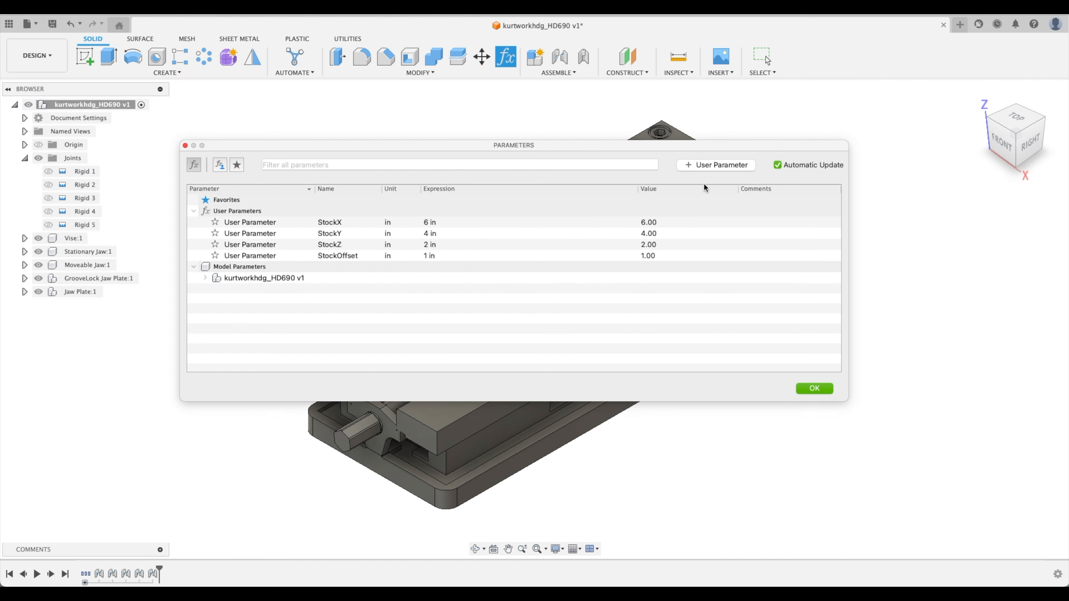
Step: Add a user parameter ParallelDepth with the value 0.125 in
{"action": "left_click", "coordinate": [687, 165]}
{"action": "type", "text": "Parallel"}
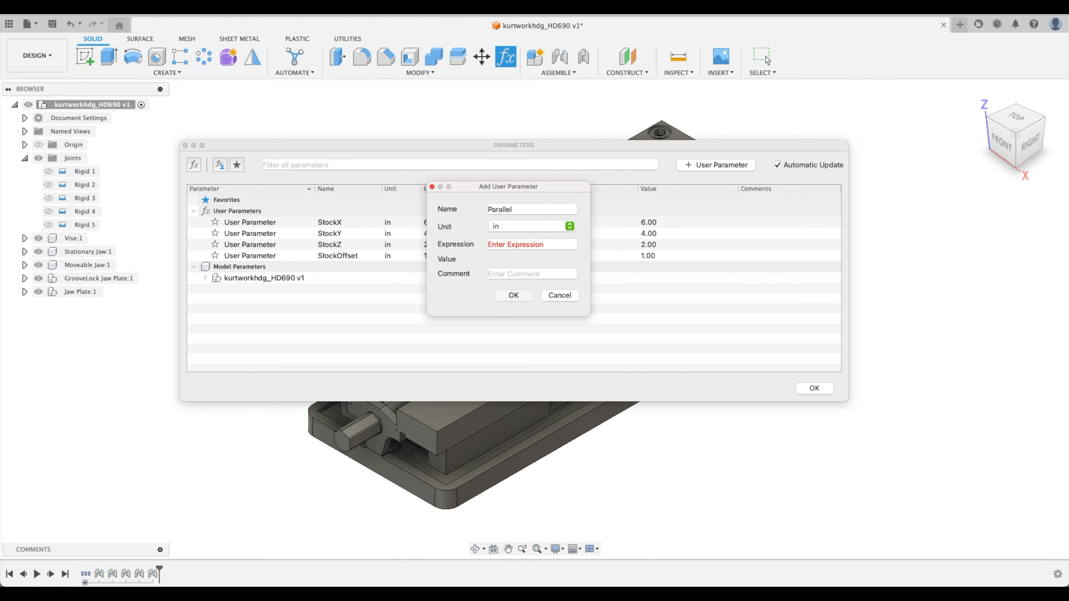
{"action": "type", "text": ".125"}
{"action": "key", "text": "Return"}
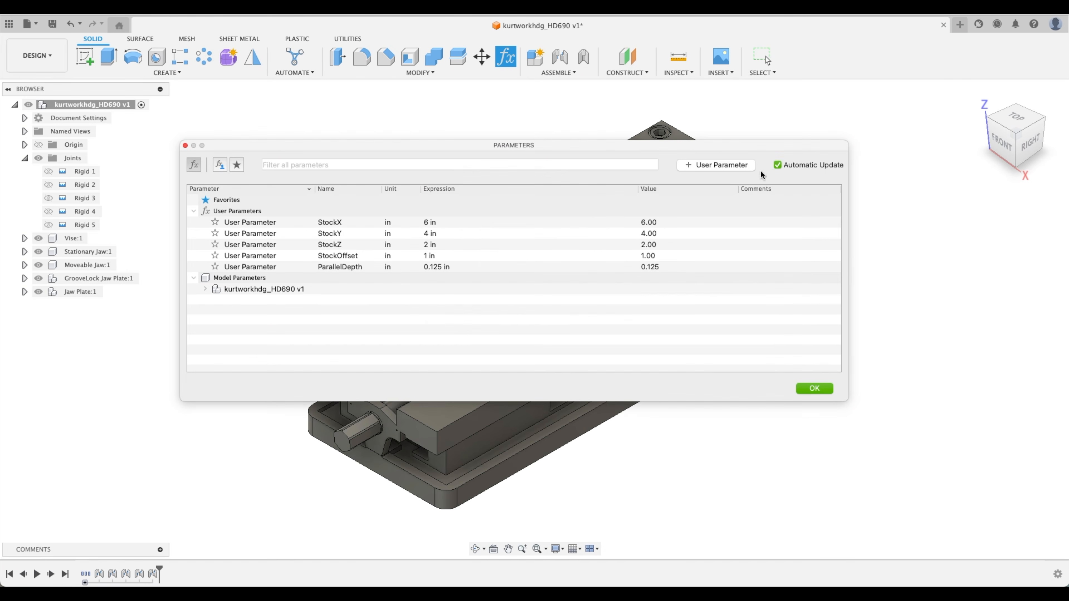
Step: Rename the ParallelDepth parameter as ParallelThickness
{"action": "left_click", "coordinate": [358, 272]}
{"action": "double_click", "coordinate": [353, 267]}
{"action": "type", "text": "Thick"}
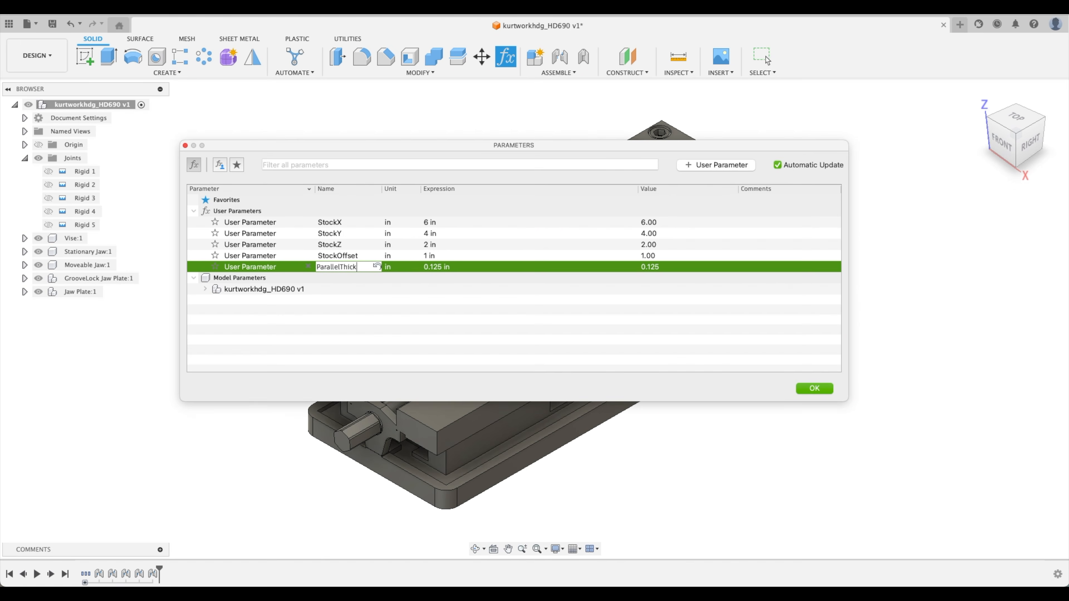
{"action": "type", "text": "ness"}
{"action": "key", "text": "Return"}
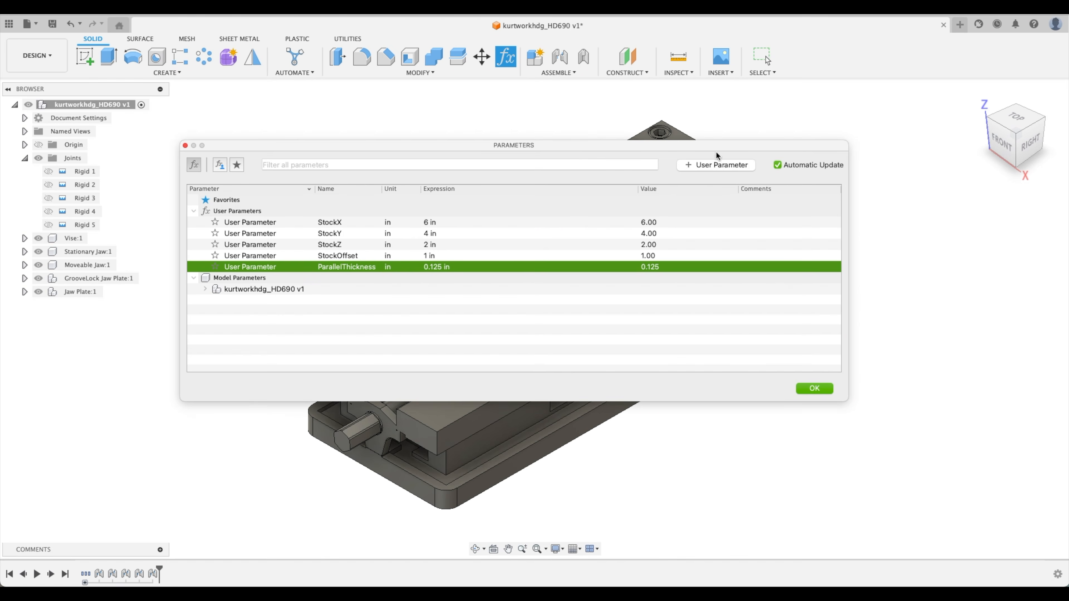
Step: Add a user parameter ParallelWidth with the value 6 in
{"action": "left_click", "coordinate": [721, 166]}
{"action": "type", "text": "ParallelWidth"}
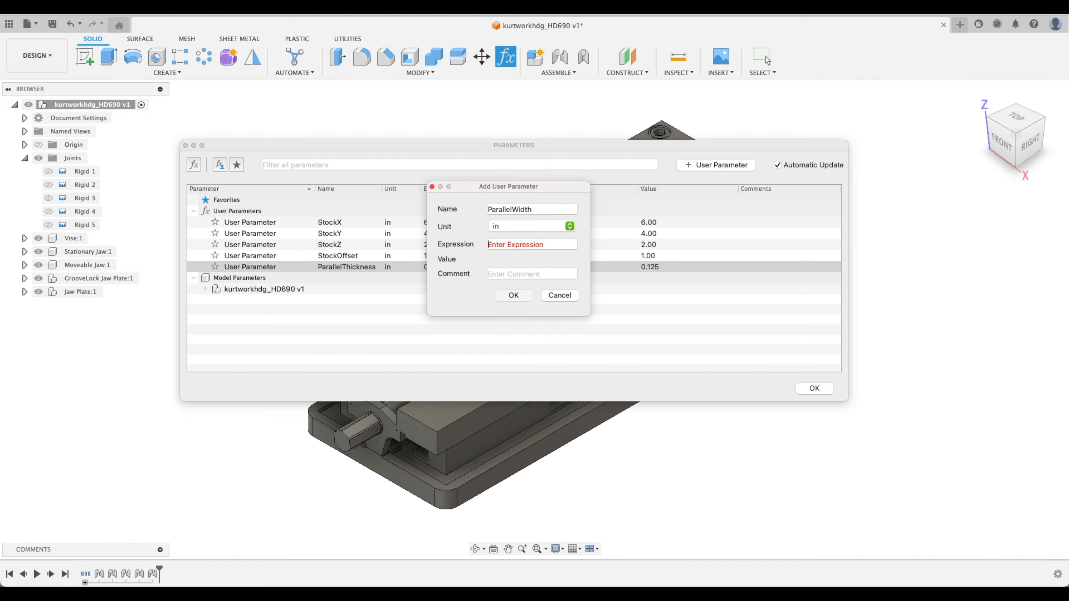
{"action": "type", "text": "6"}
{"action": "key", "text": "Return"}
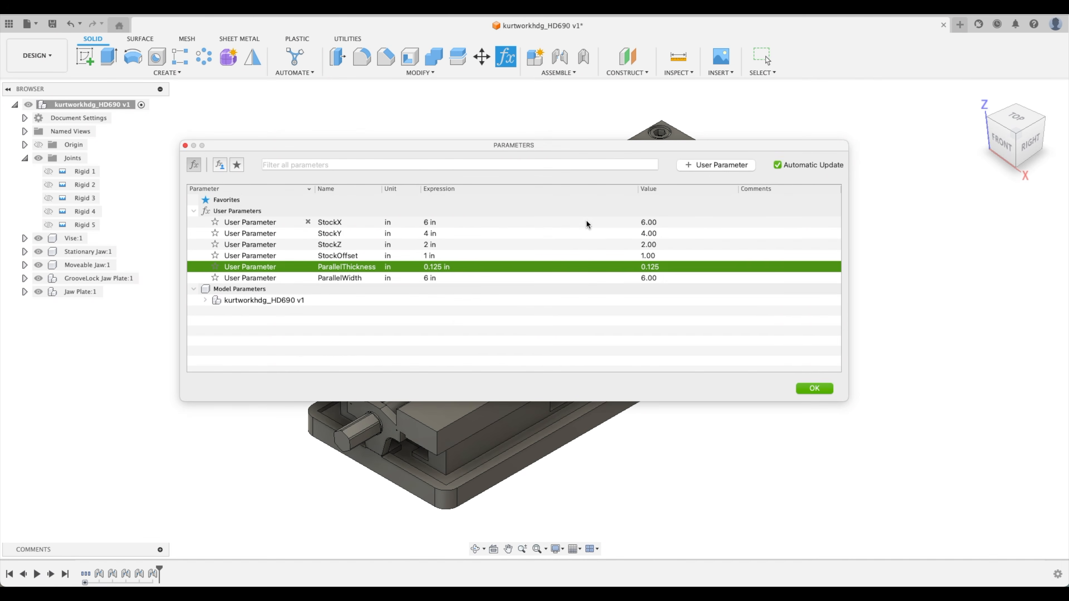
Step: Add a user parameter ParallelHeight with the value 1.5 in
{"action": "left_click", "coordinate": [719, 166]}
{"action": "type", "text": "ParallelHeight"}
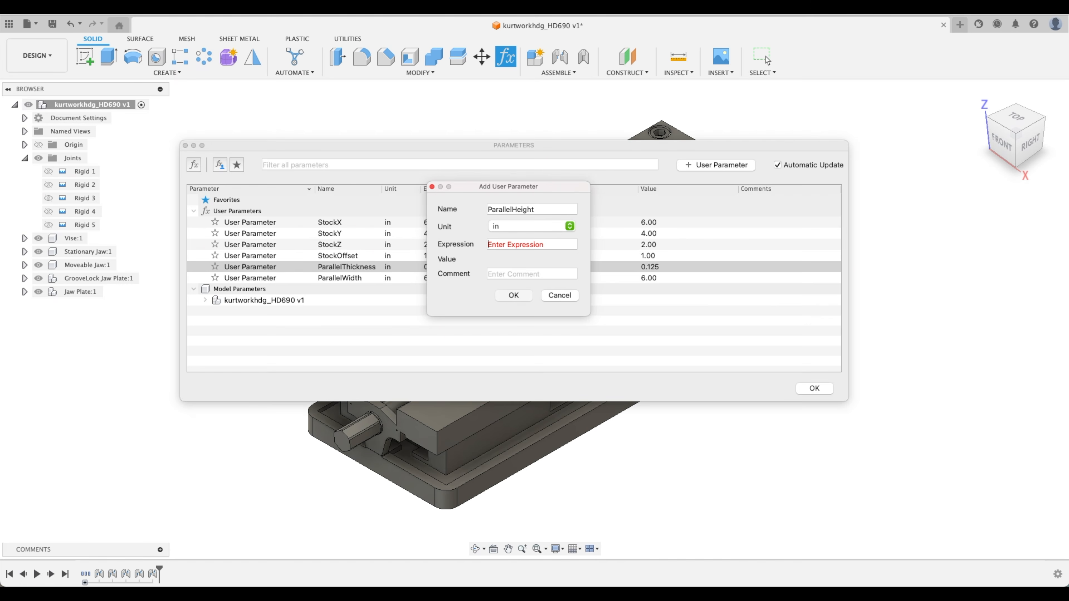
{"action": "type", "text": "1"}
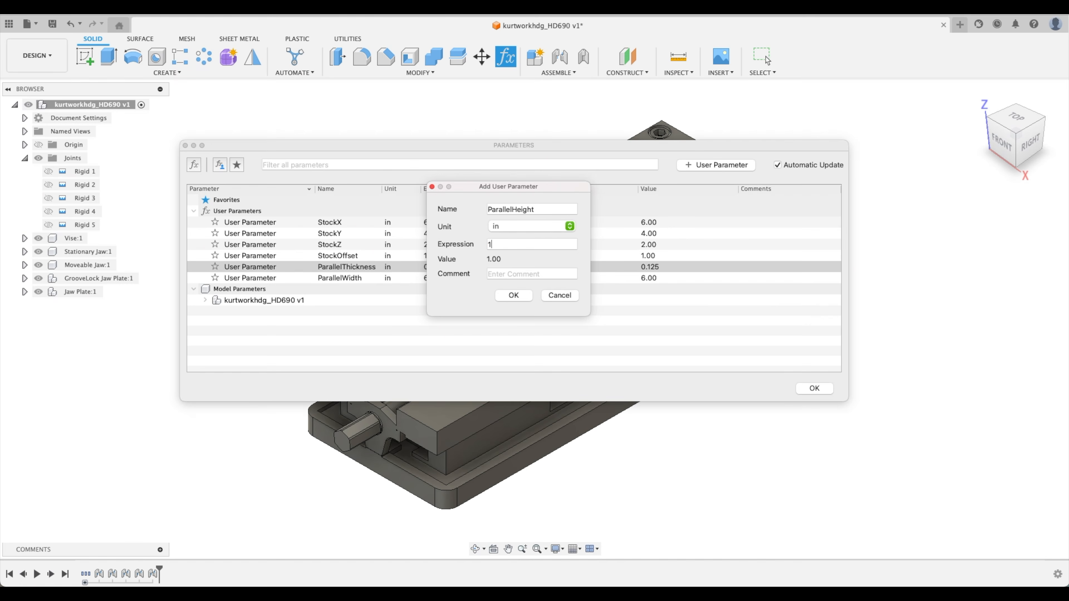
{"action": "key", "text": "Return"}
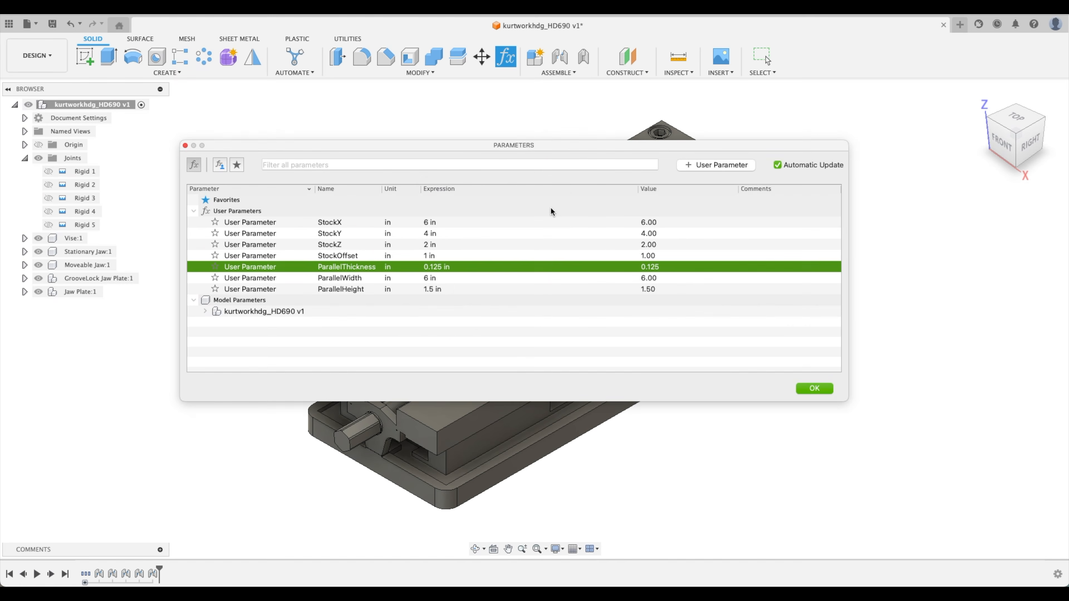
{"action": "left_click", "coordinate": [489, 313]}
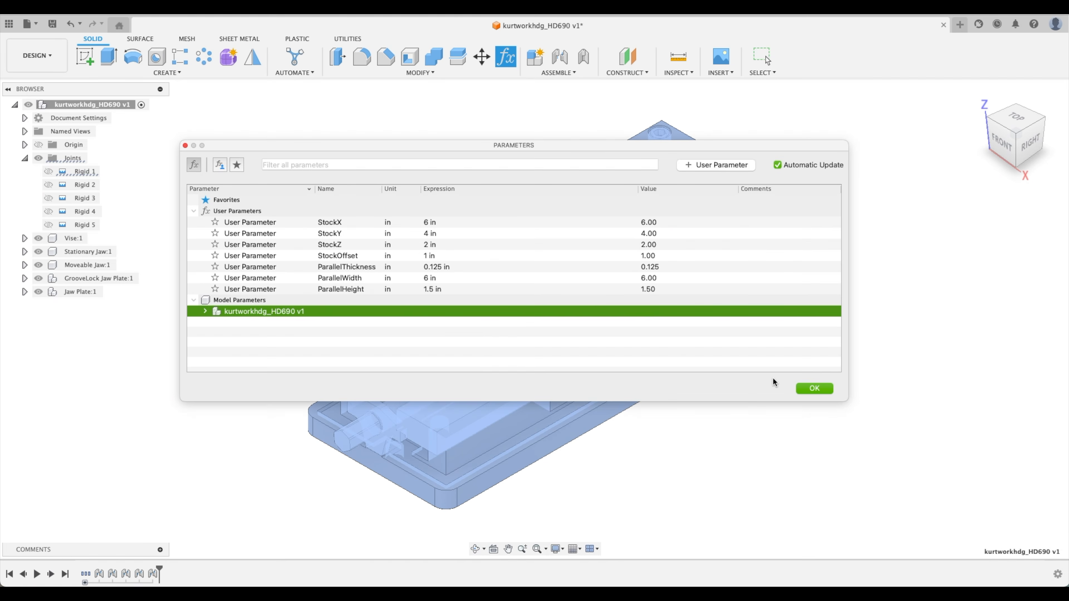
Step: Close the parameters list and create an internal component named Stock under the top-level kurtworkhdg_HD690 component
{"action": "left_click", "coordinate": [815, 389]}
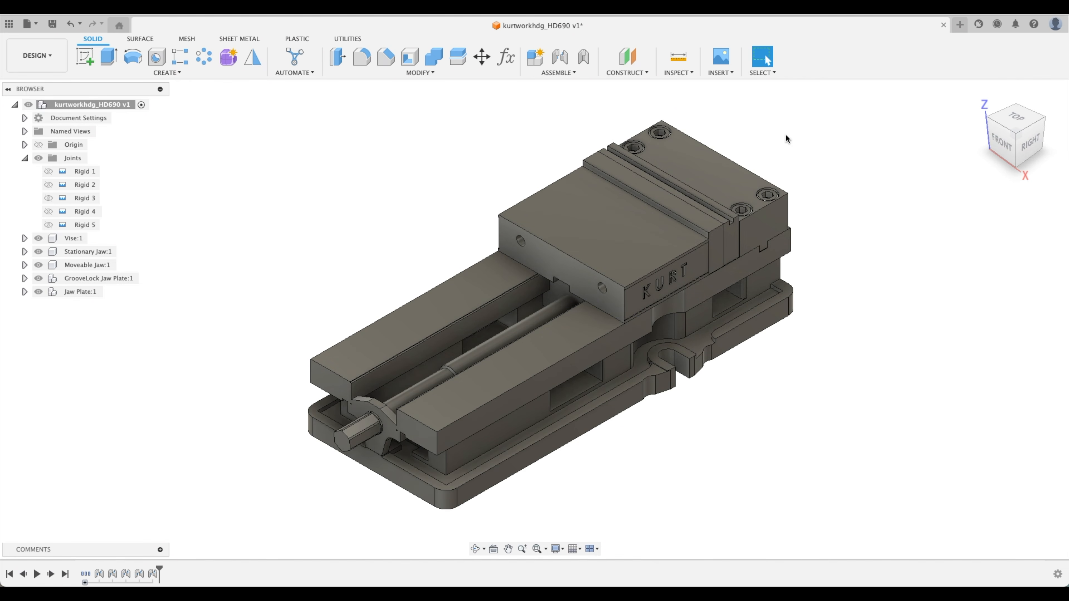
{"action": "left_click", "coordinate": [24, 158]}
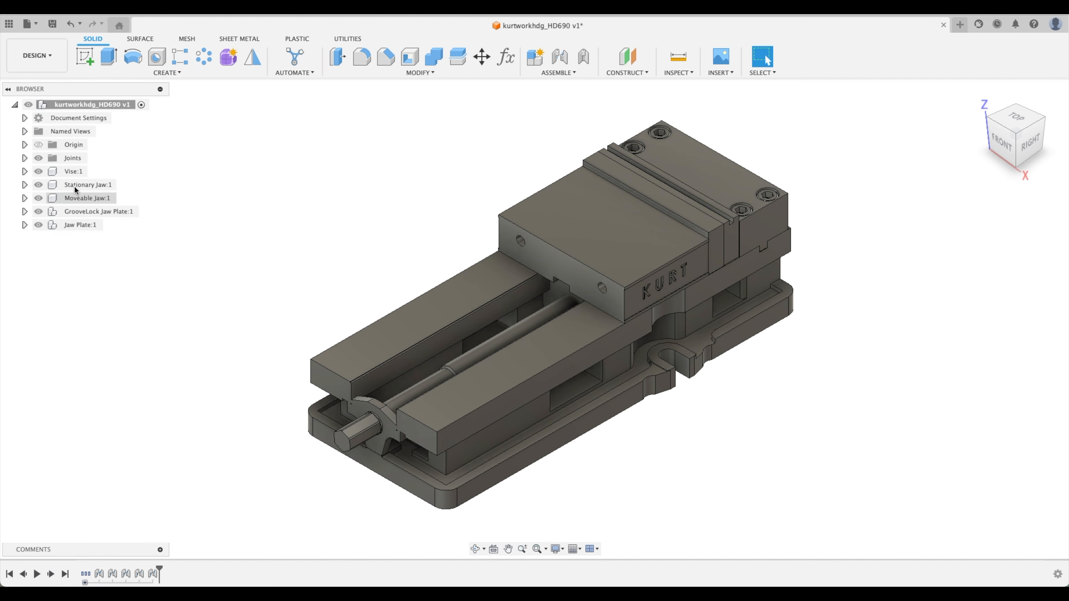
{"action": "right_click", "coordinate": [82, 106]}
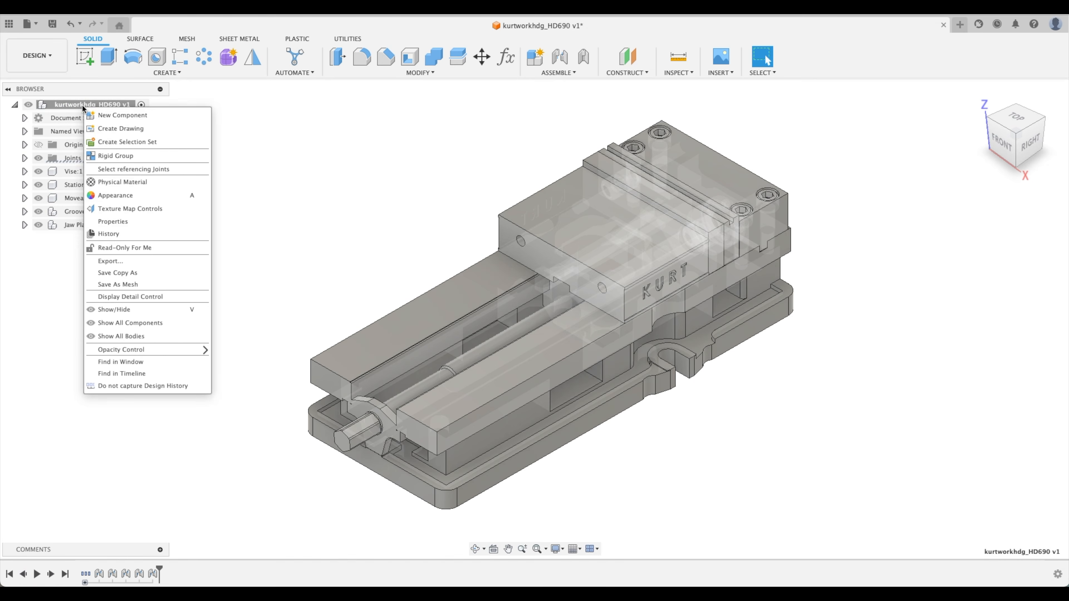
{"action": "left_click", "coordinate": [126, 116]}
{"action": "left_click", "coordinate": [961, 254]}
{"action": "type", "text": "Stock"}
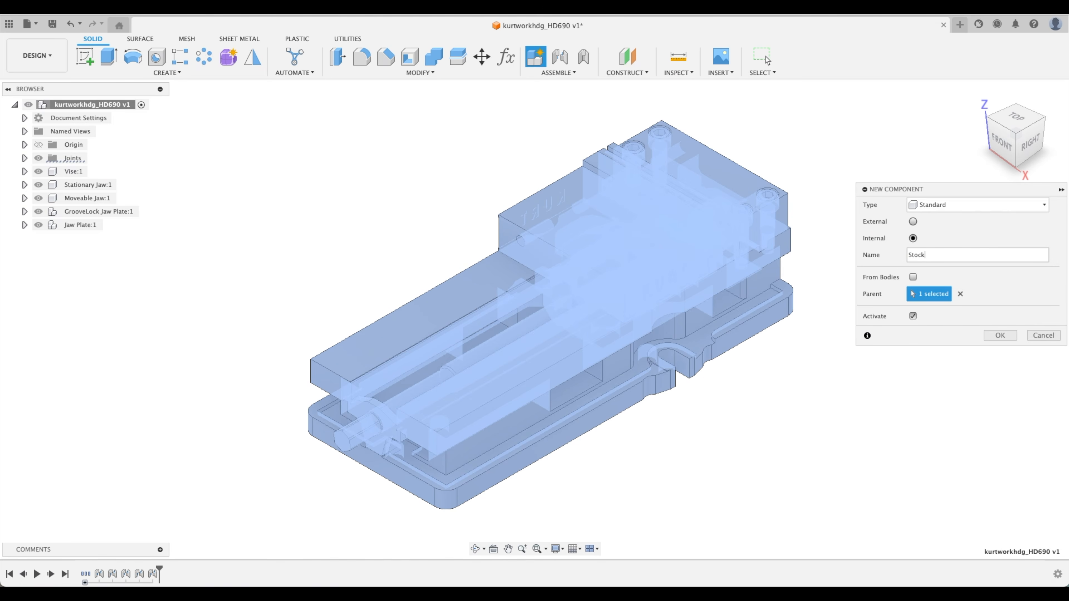
{"action": "key", "text": "Return"}
Step: Create a component named Parallels under the top-level component and reactivate the top-level component
{"action": "right_click", "coordinate": [93, 110]}
{"action": "left_click", "coordinate": [112, 125]}
{"action": "left_click", "coordinate": [981, 253]}
{"action": "type", "text": "Parallels"}
{"action": "key", "text": "Return"}
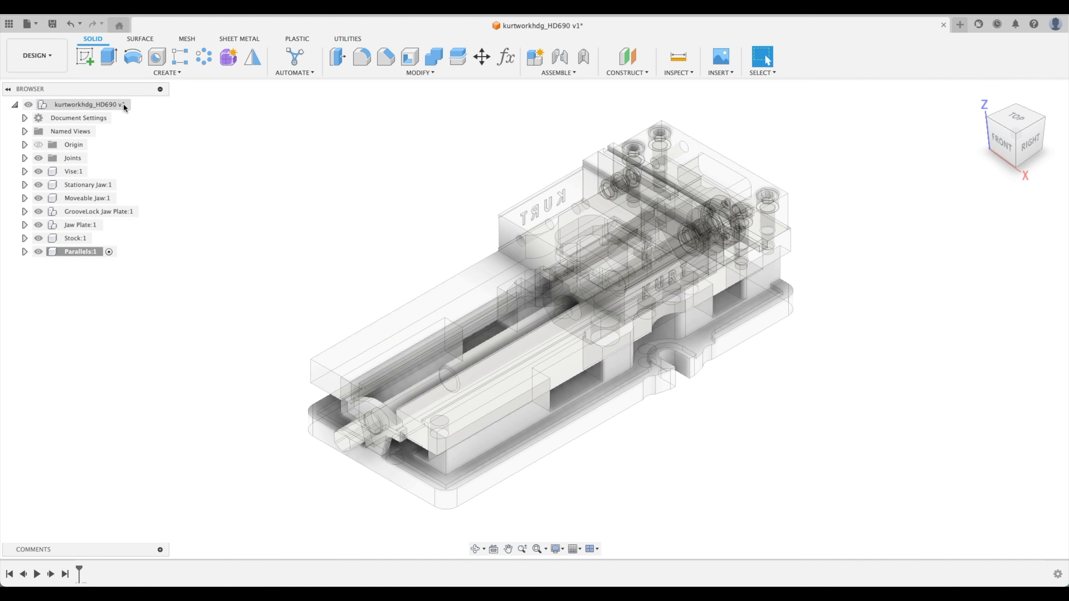
{"action": "left_click", "coordinate": [141, 104]}
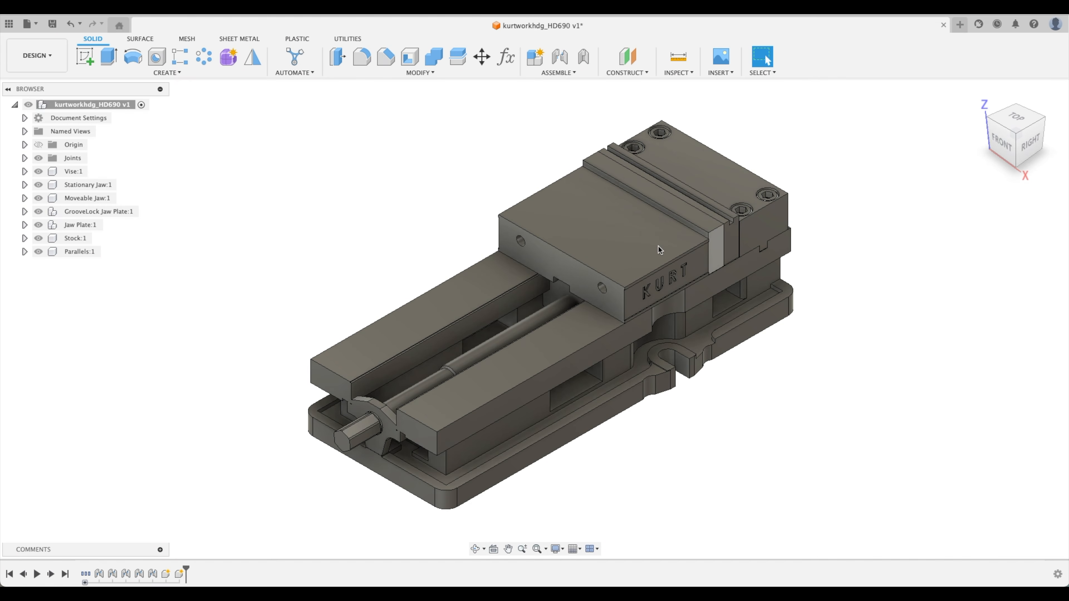
Step: Show the Rigid 5 joint between the two jaw plates and open it for editing
{"action": "middle_click_drag", "start_coordinate": [444, 224], "coordinate": [438, 223], "text": "shift"}
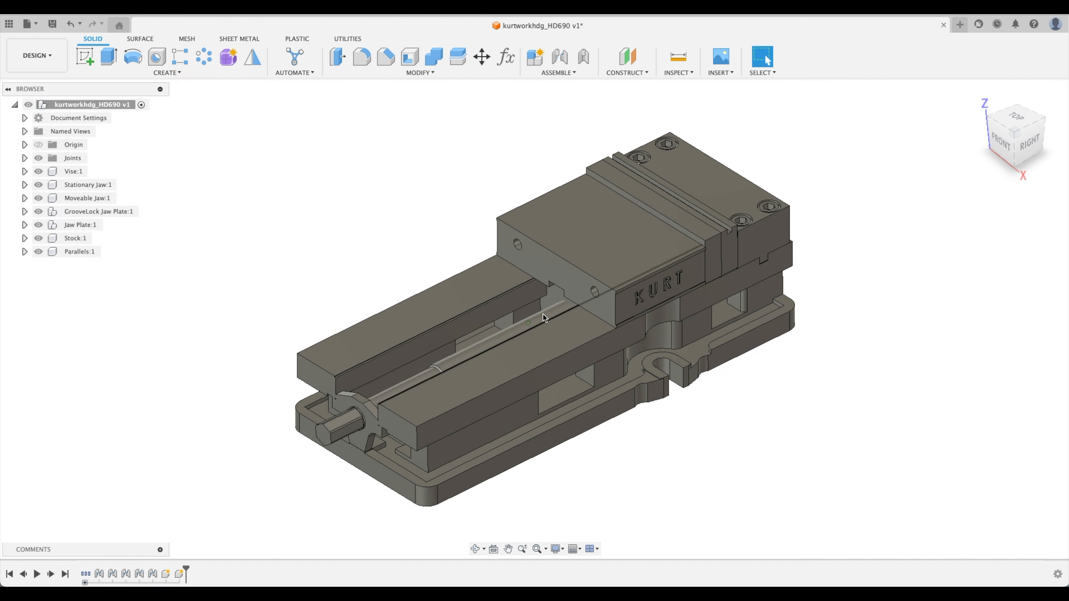
{"action": "left_click", "coordinate": [25, 158]}
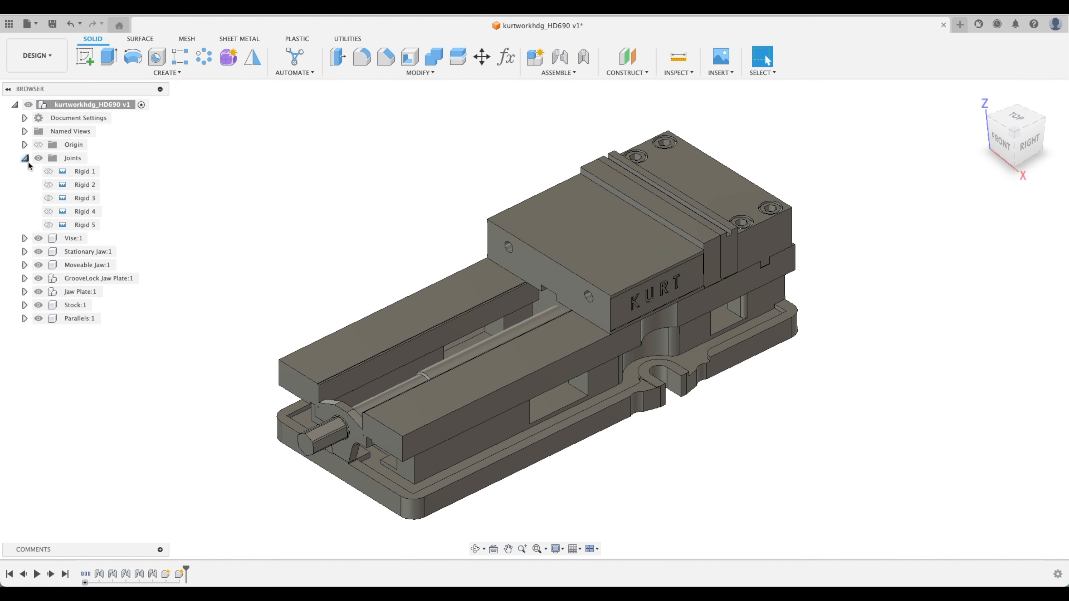
{"action": "left_click", "coordinate": [48, 225]}
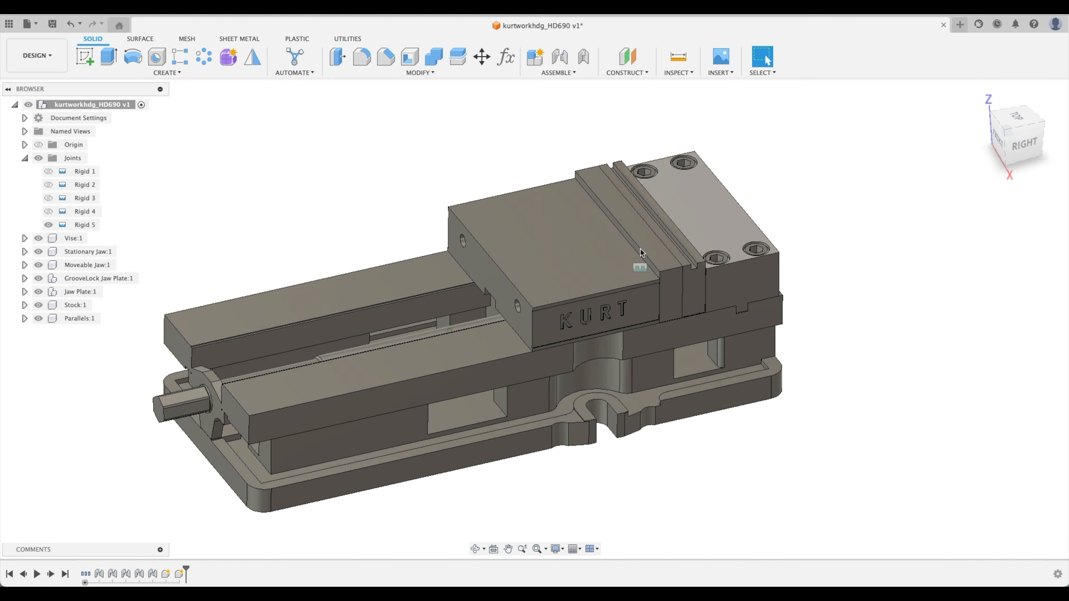
{"action": "left_click", "coordinate": [619, 257]}
{"action": "left_click", "coordinate": [620, 258]}
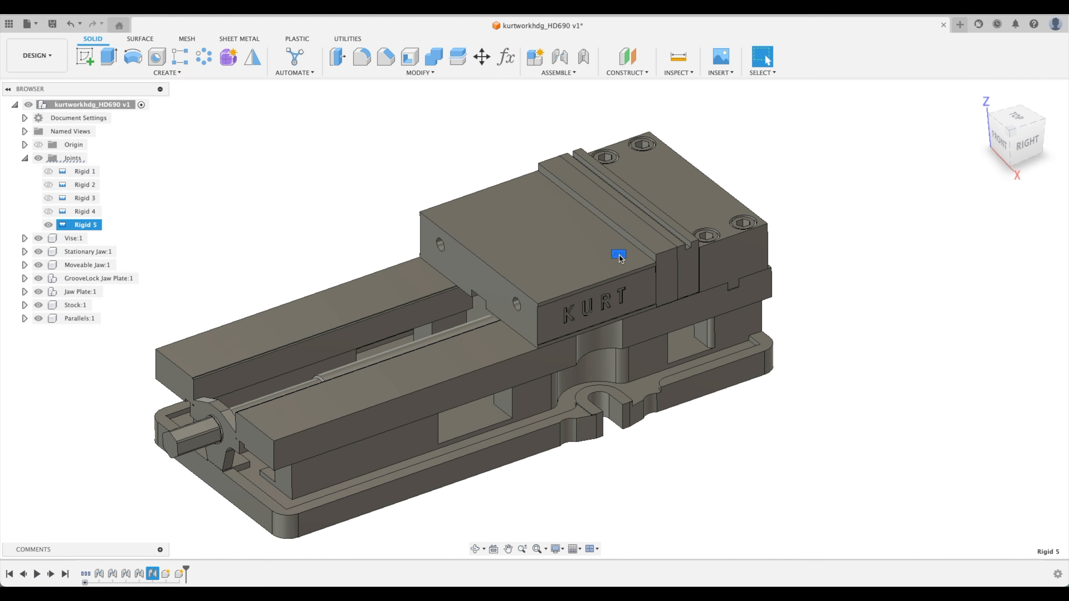
{"action": "double_click", "coordinate": [151, 575]}
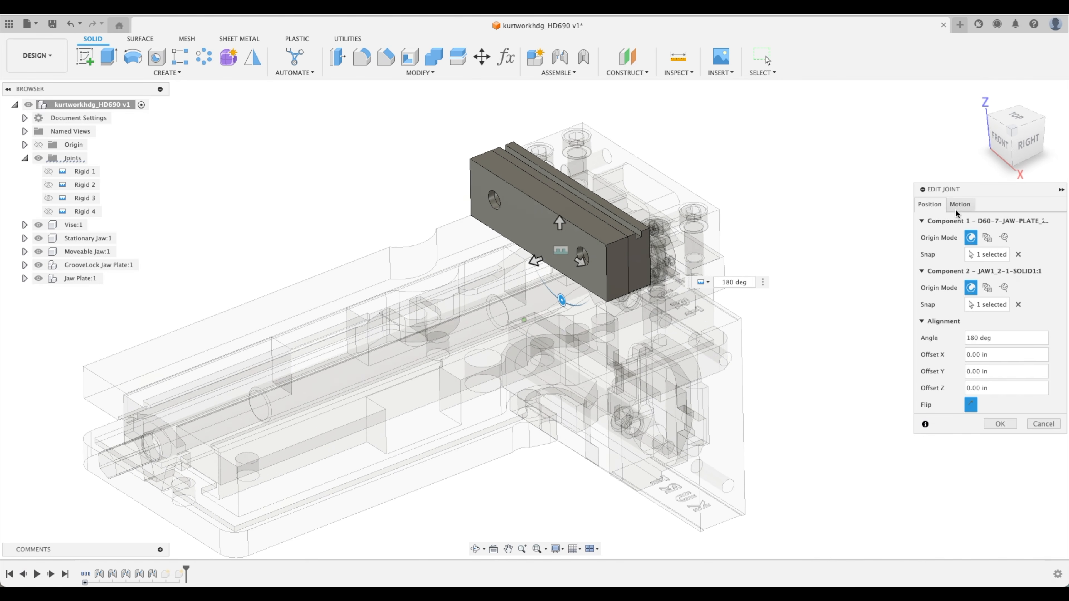
Step: Check the motion types available for the Rigid 5 joint and return to its position settings
{"action": "left_click", "coordinate": [959, 206]}
{"action": "left_click", "coordinate": [996, 223]}
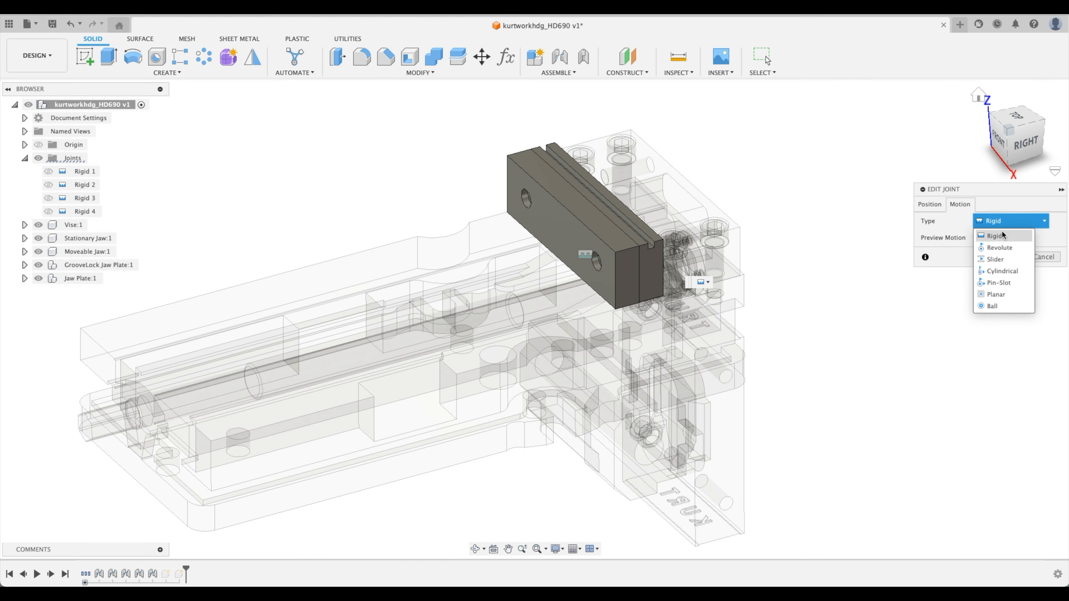
{"action": "left_click", "coordinate": [991, 218]}
{"action": "left_click", "coordinate": [930, 205]}
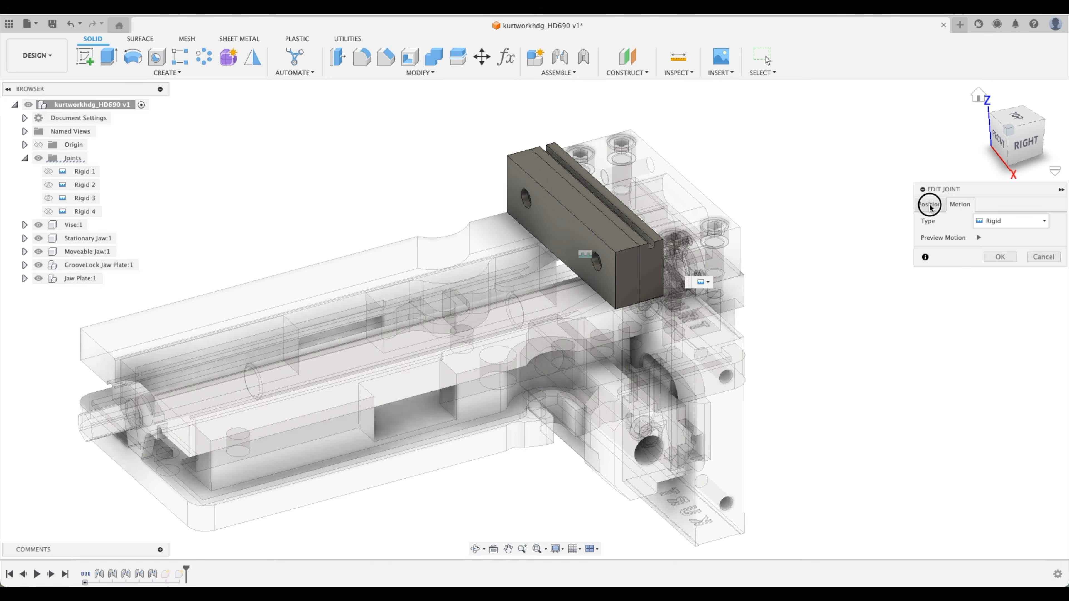
Step: Set the jaw plate joint's Z offset to the StockY parameter and hide the Rigid 5 joint
{"action": "left_click_drag", "start_coordinate": [564, 297], "coordinate": [507, 342]}
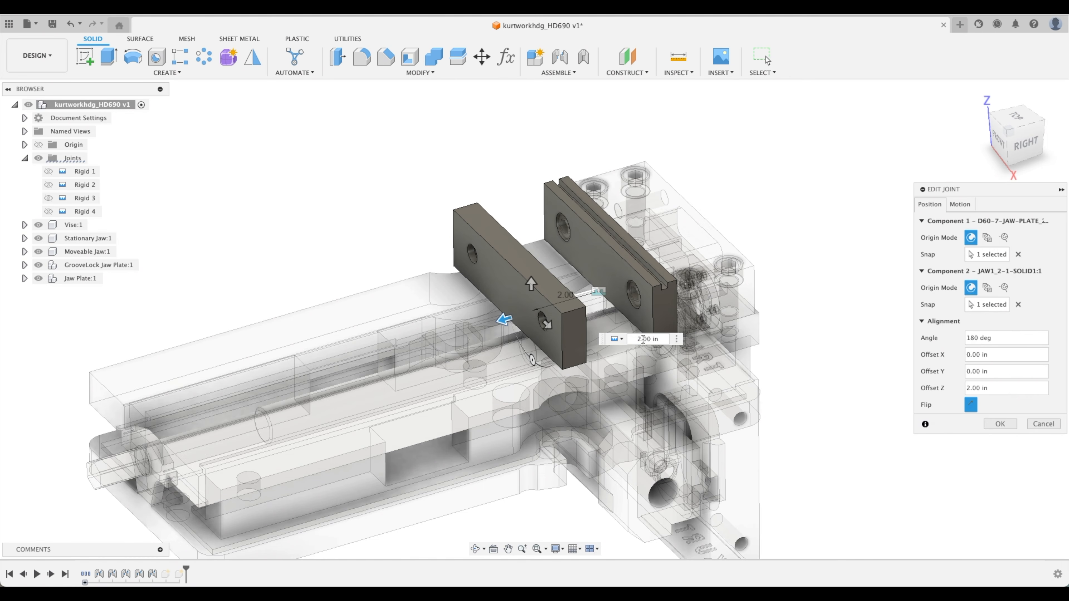
{"action": "left_click", "coordinate": [664, 338]}
{"action": "type", "text": "sto"}
{"action": "key", "text": "Down"}
{"action": "key", "text": "Down"}
{"action": "key", "text": "Return"}
{"action": "key", "text": "Return"}
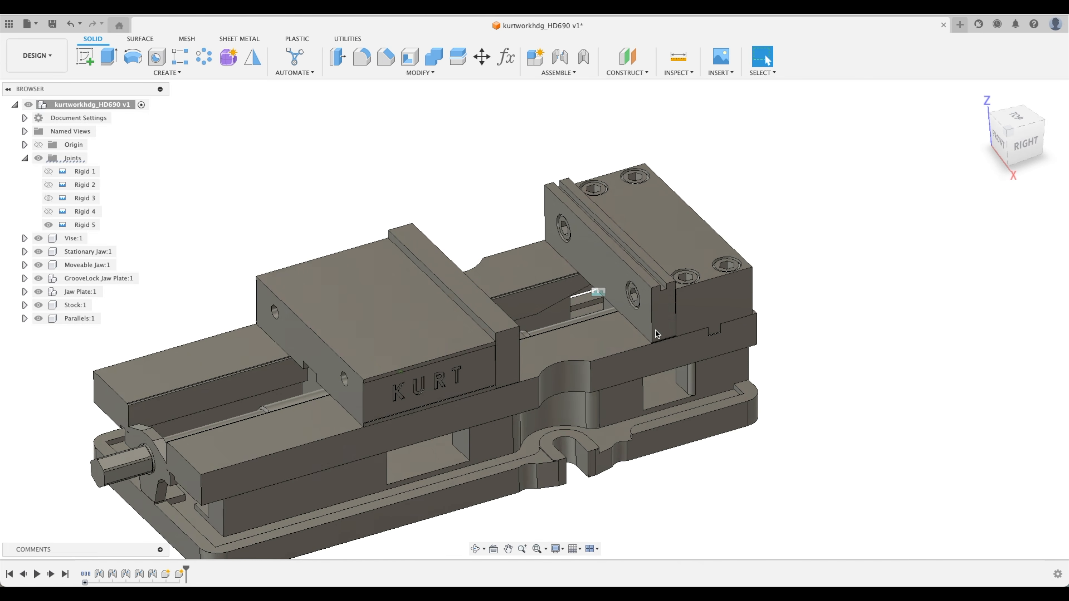
{"action": "left_click", "coordinate": [49, 224]}
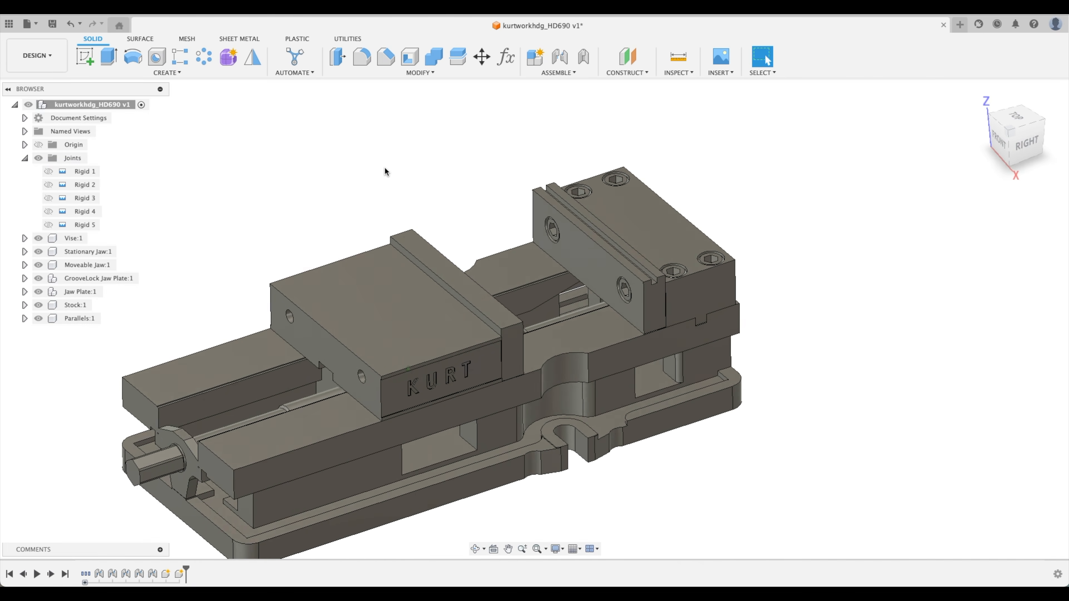
Step: Activate the Parallels component and hide the Vise, Stationary Jaw, Moveable Jaw, GrooveLock Jaw Plate, Jaw Plate and Stock components
{"action": "left_click", "coordinate": [80, 319]}
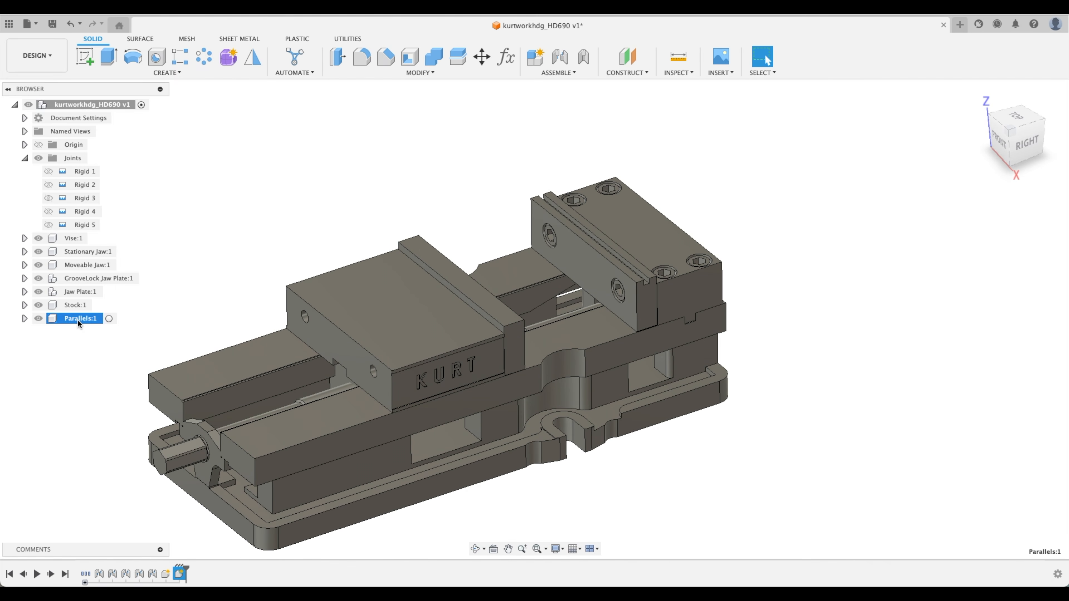
{"action": "left_click", "coordinate": [109, 318]}
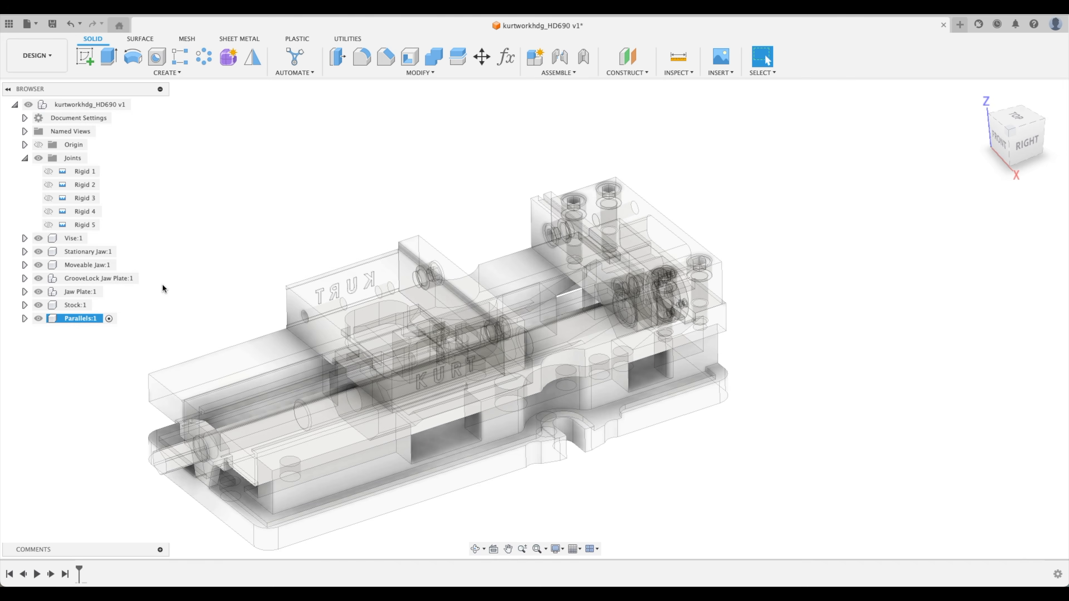
{"action": "left_click", "coordinate": [25, 158]}
{"action": "left_click", "coordinate": [38, 185]}
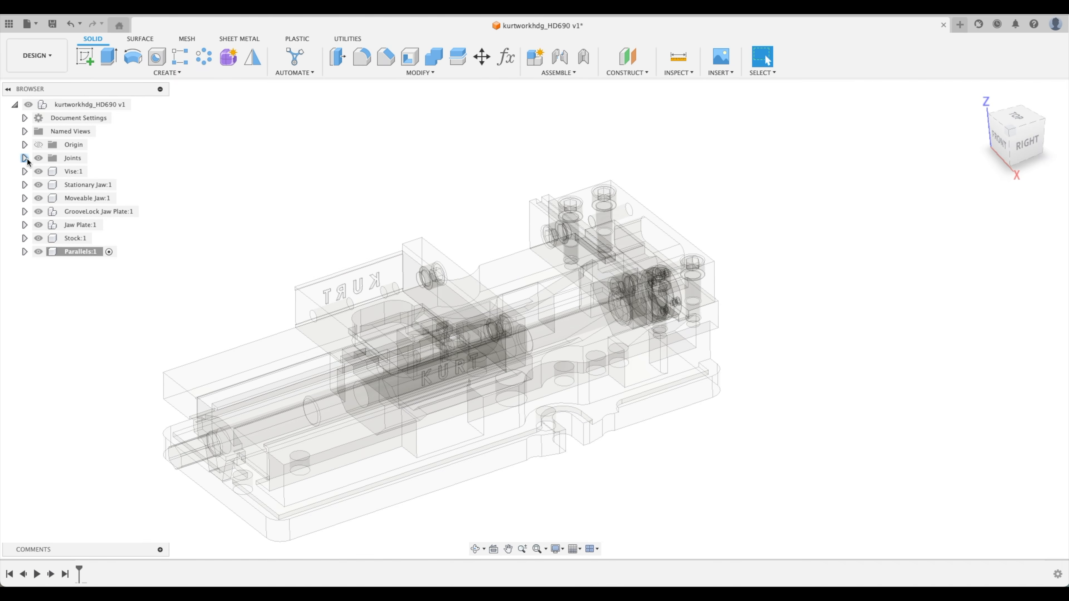
{"action": "left_click", "coordinate": [38, 198]}
{"action": "left_click", "coordinate": [39, 211]}
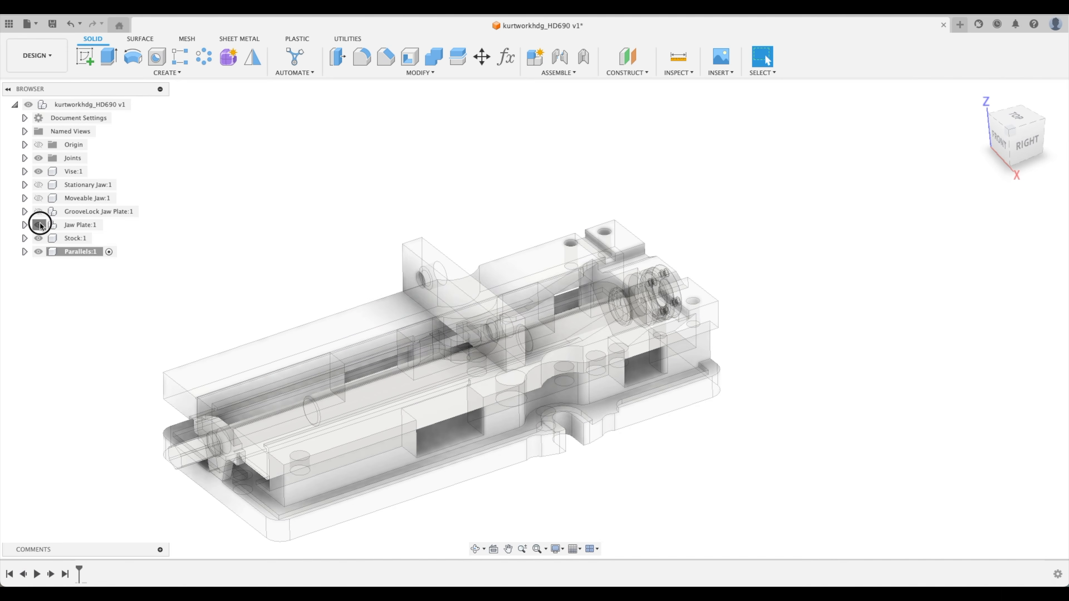
{"action": "left_click", "coordinate": [39, 225]}
{"action": "left_click", "coordinate": [38, 238]}
{"action": "left_click", "coordinate": [38, 171]}
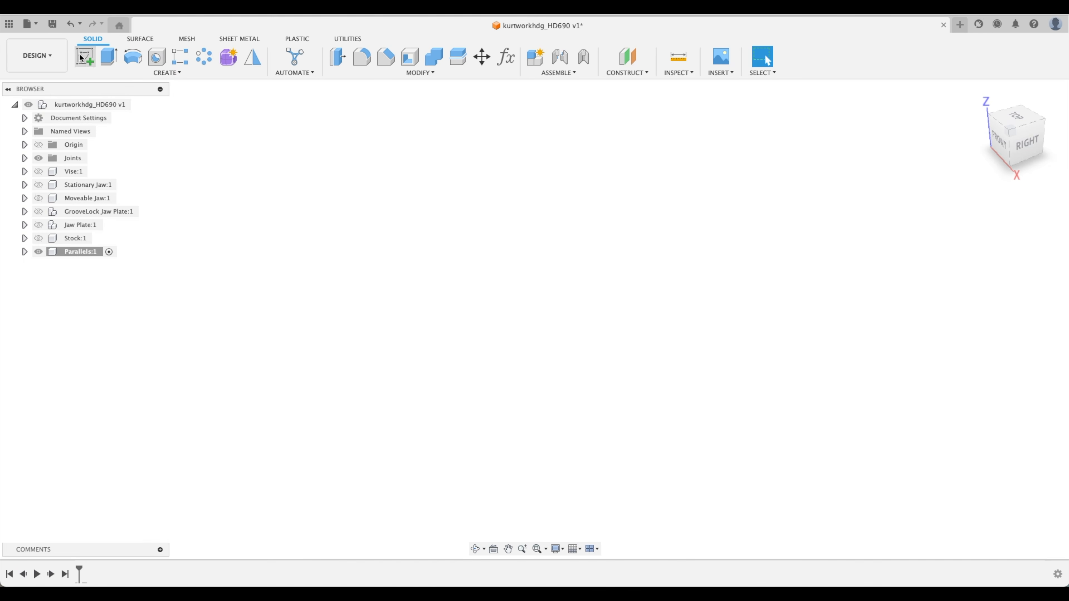
Step: Start a box on the XY plane from the origin, with a base ParallelThickness wide and ParallelWidth long
{"action": "left_click", "coordinate": [167, 73]}
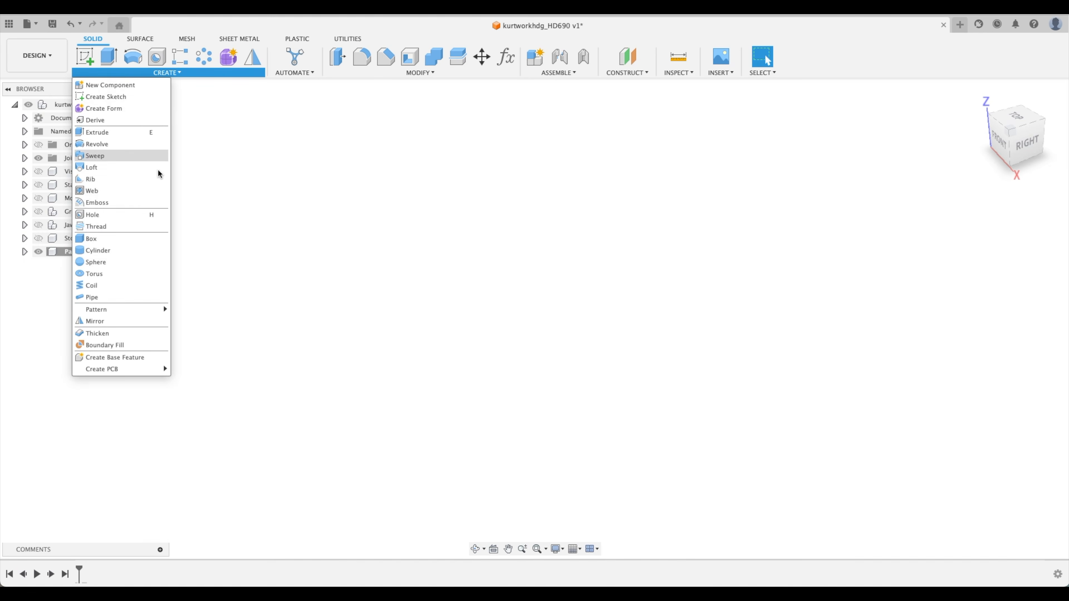
{"action": "left_click", "coordinate": [124, 238]}
{"action": "left_click", "coordinate": [547, 385]}
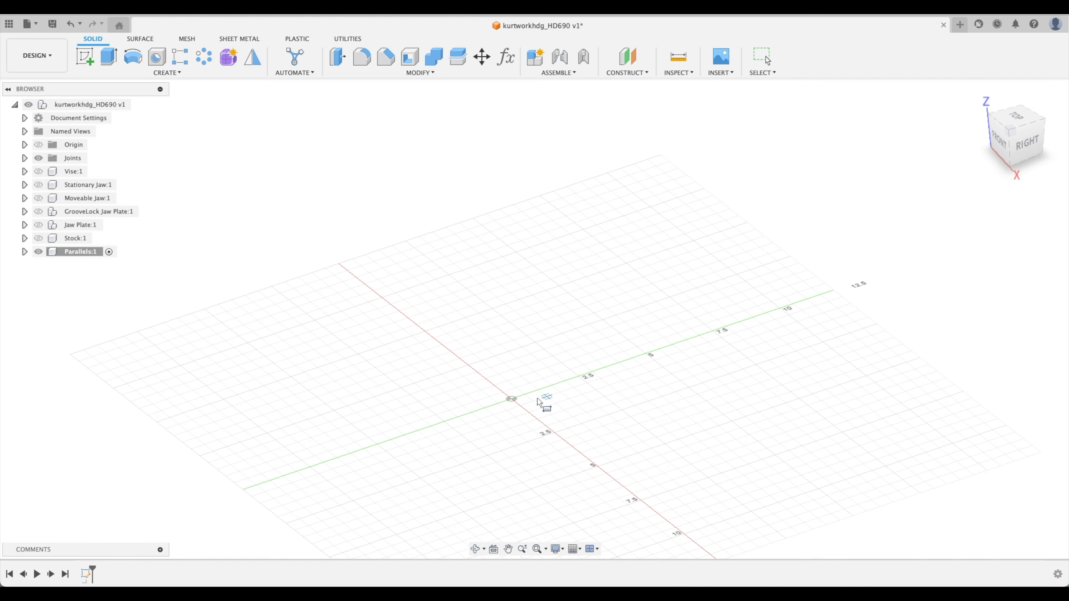
{"action": "left_click", "coordinate": [511, 398]}
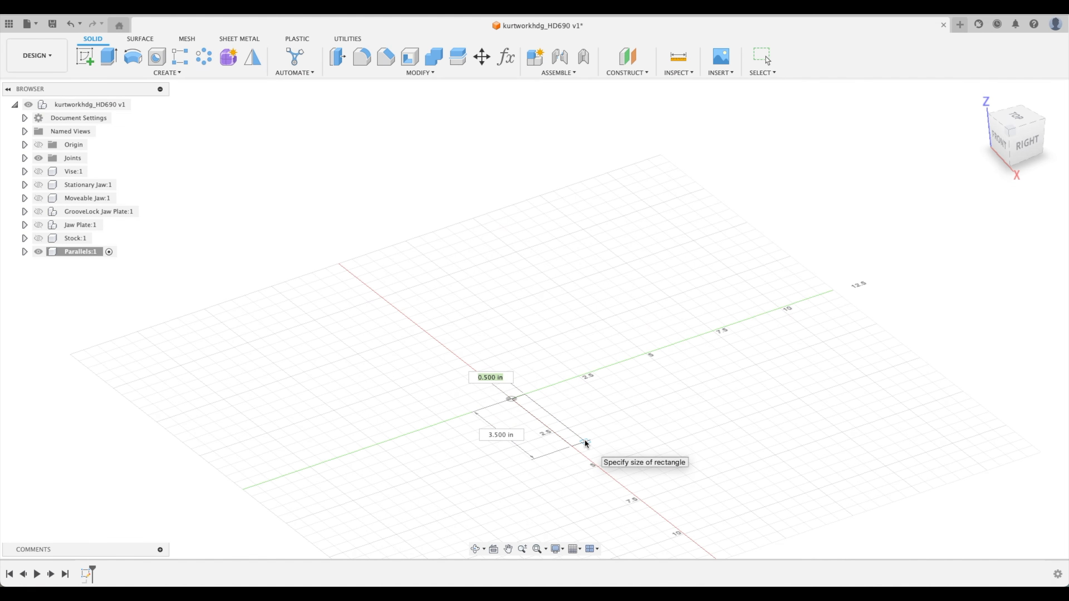
{"action": "type", "text": "pa"}
{"action": "key", "text": "Down"}
{"action": "key", "text": "Return"}
{"action": "key", "text": "Tab"}
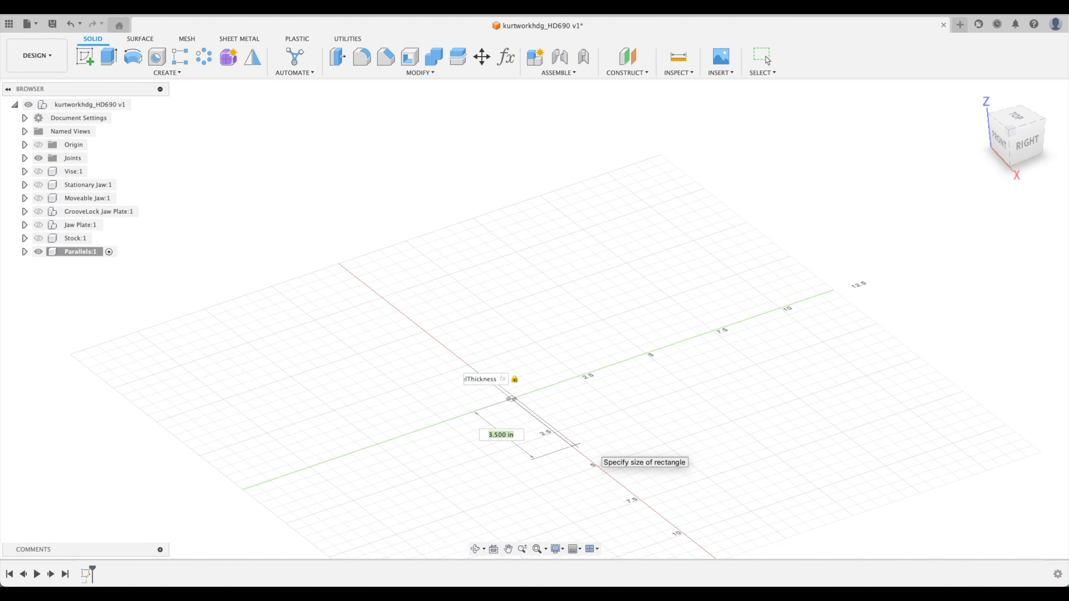
{"action": "type", "text": "par"}
{"action": "key", "text": "Down"}
{"action": "key", "text": "Down"}
{"action": "key", "text": "Return"}
{"action": "key", "text": "Return"}
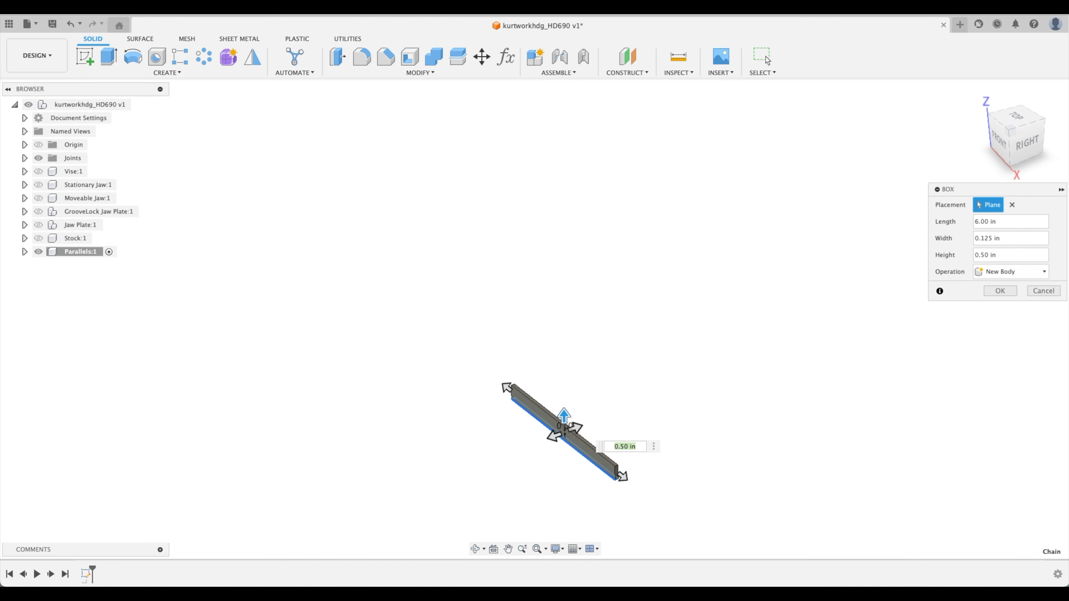
Step: Set the box height to ParallelHeight and create the box as a new component inside Parallels
{"action": "type", "text": "par"}
{"action": "key", "text": "Return"}
{"action": "left_click", "coordinate": [1029, 273]}
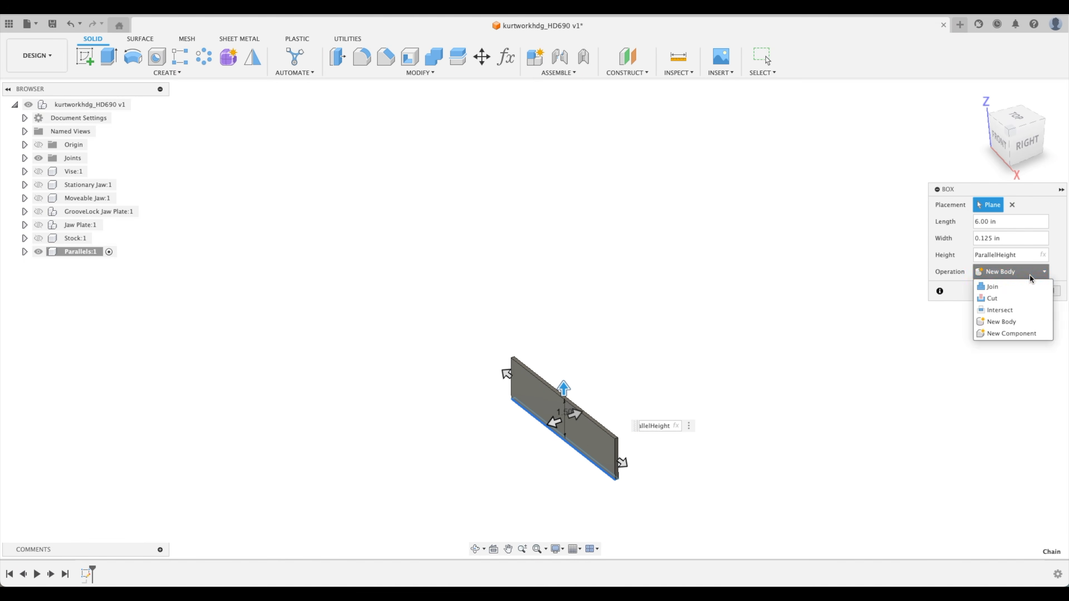
{"action": "left_click", "coordinate": [1028, 334]}
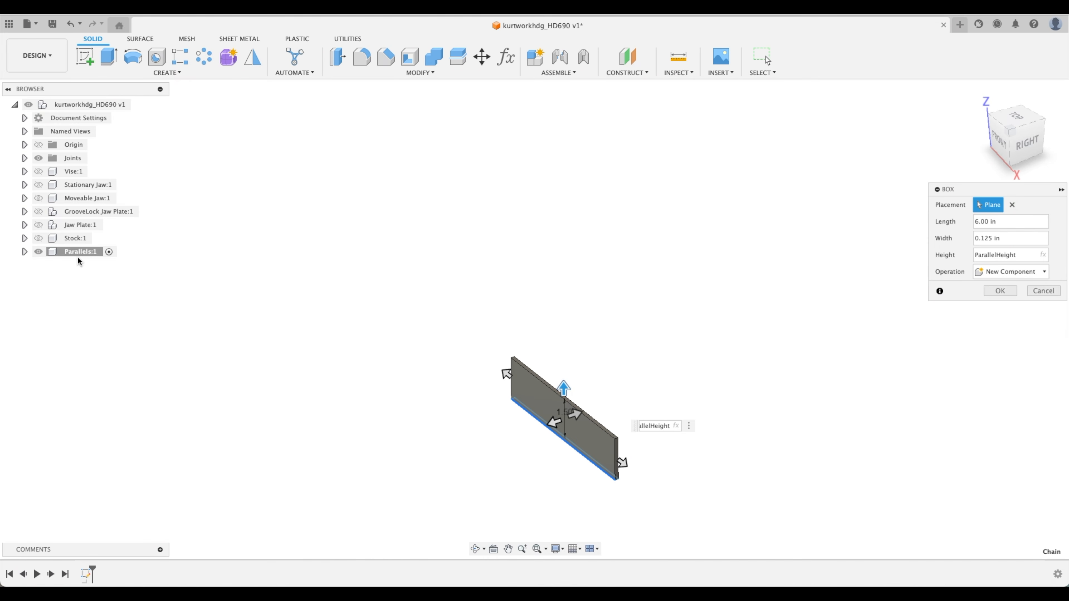
{"action": "left_click", "coordinate": [68, 252]}
{"action": "left_click", "coordinate": [1001, 292]}
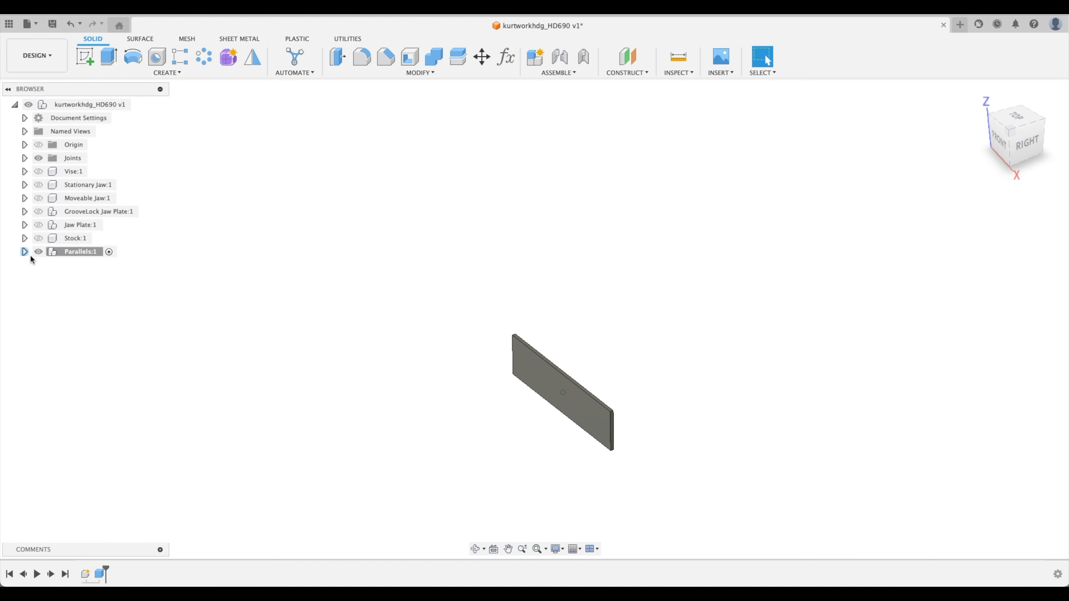
Step: Copy the parallel component and paste it into Parallels, moved -2.50 in along Y
{"action": "left_click", "coordinate": [25, 253]}
{"action": "right_click", "coordinate": [100, 278]}
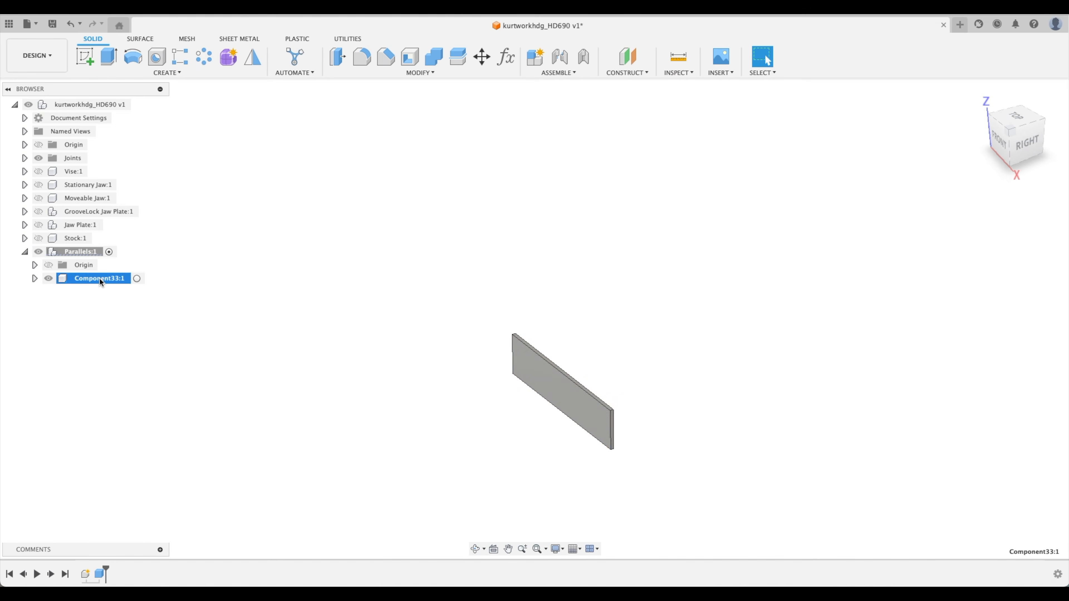
{"action": "left_click", "coordinate": [129, 203]}
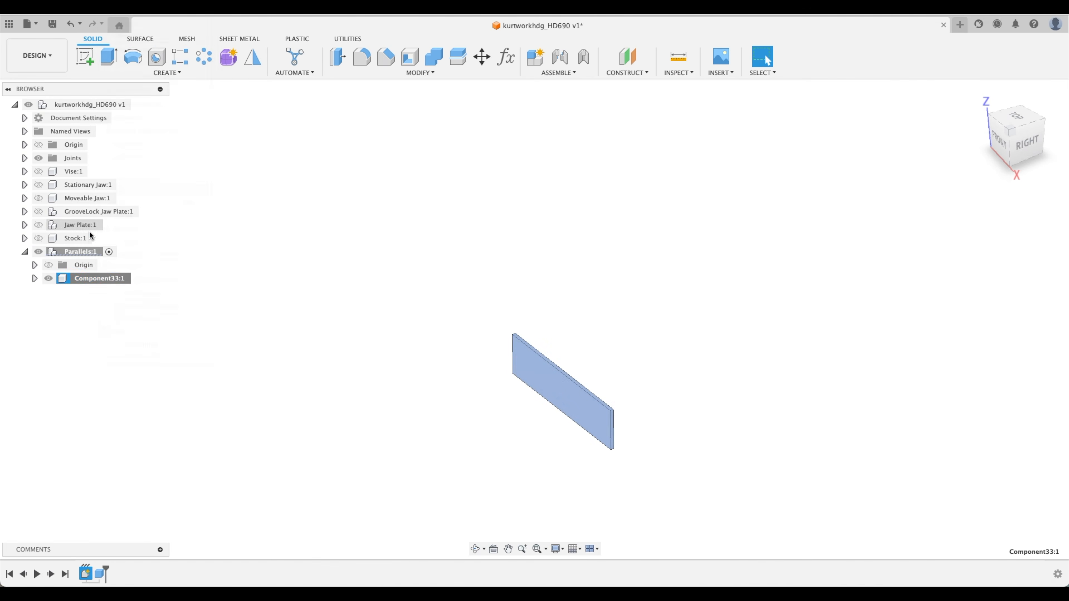
{"action": "right_click", "coordinate": [83, 252]}
{"action": "left_click", "coordinate": [116, 202]}
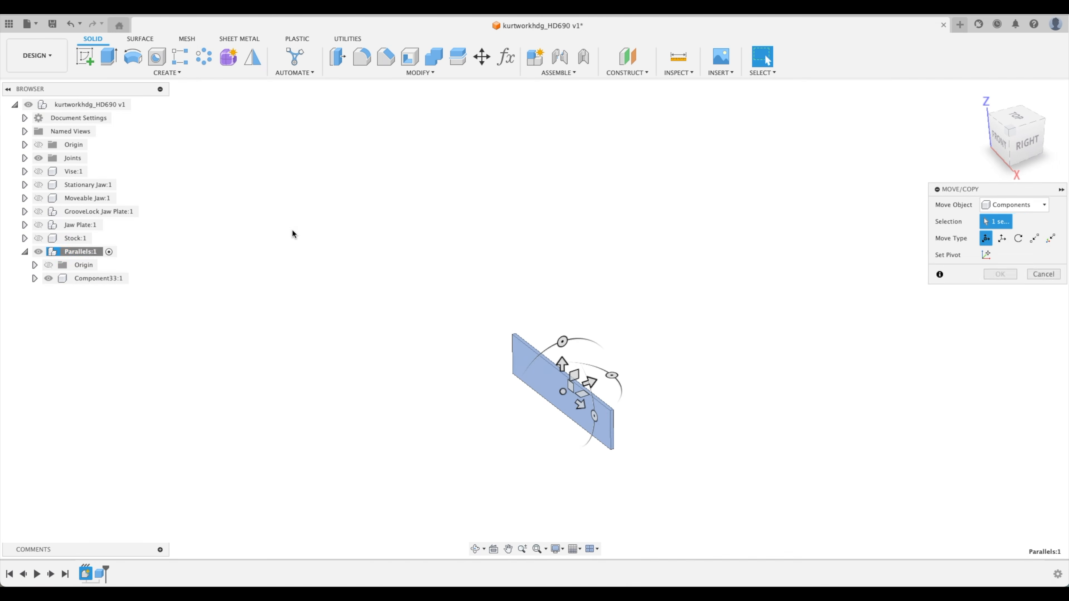
{"action": "left_click_drag", "start_coordinate": [592, 388], "coordinate": [523, 405]}
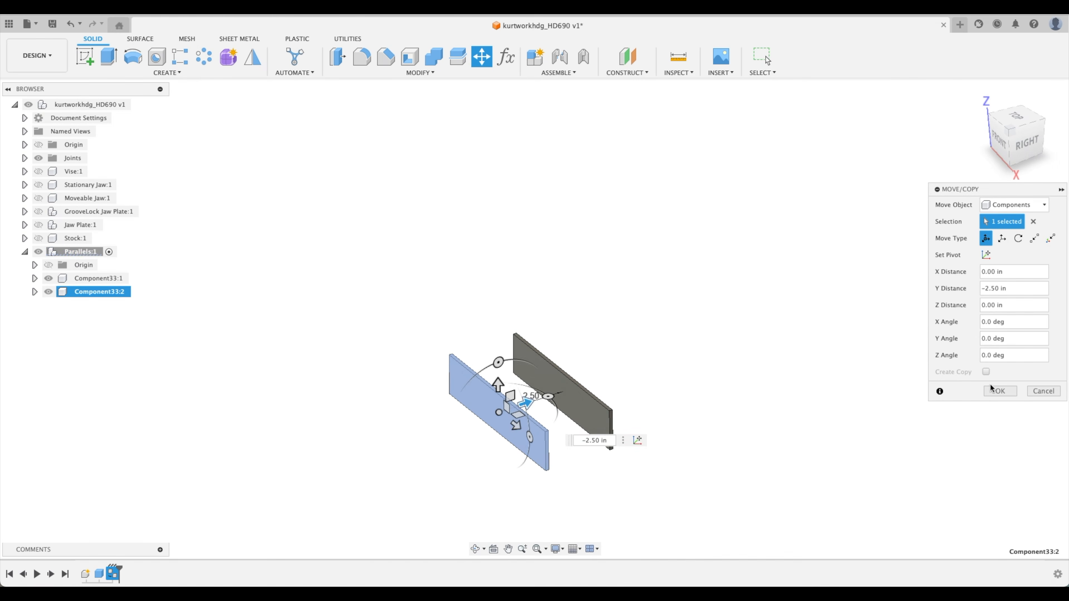
{"action": "left_click", "coordinate": [1000, 391]}
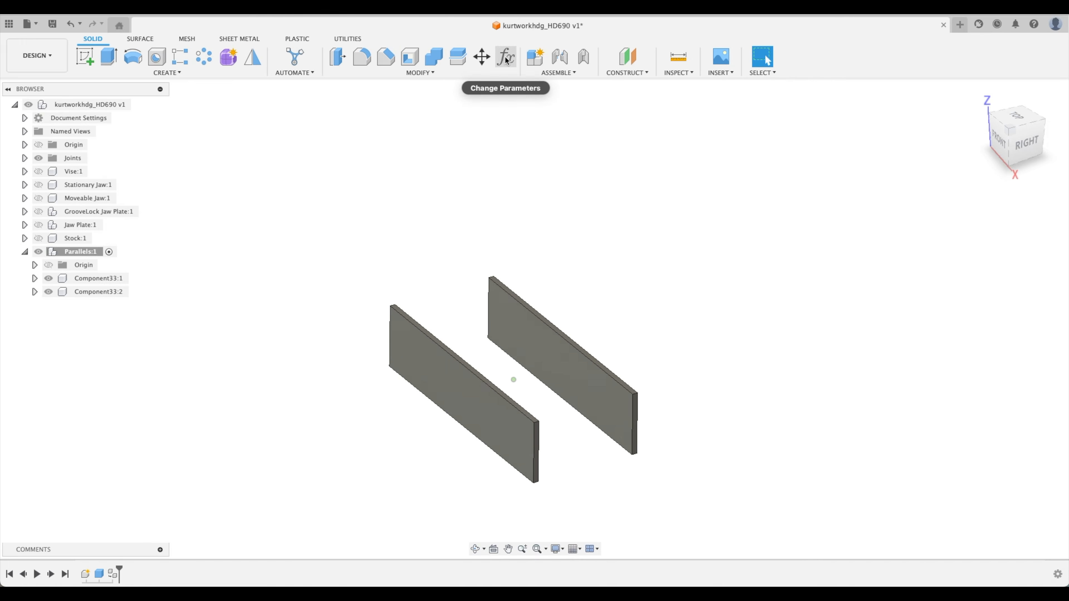
Step: Set the ParallelThickness user parameter to 0.25 in
{"action": "left_click", "coordinate": [506, 56]}
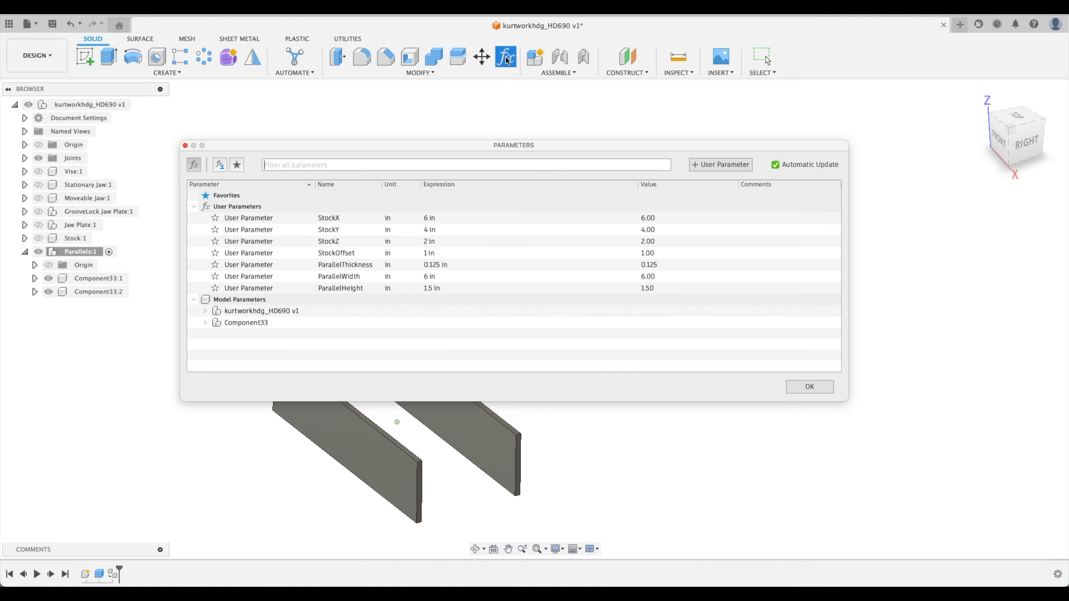
{"action": "left_click", "coordinate": [465, 266]}
{"action": "key", "text": "BackSpace"}
{"action": "key", "text": "Return"}
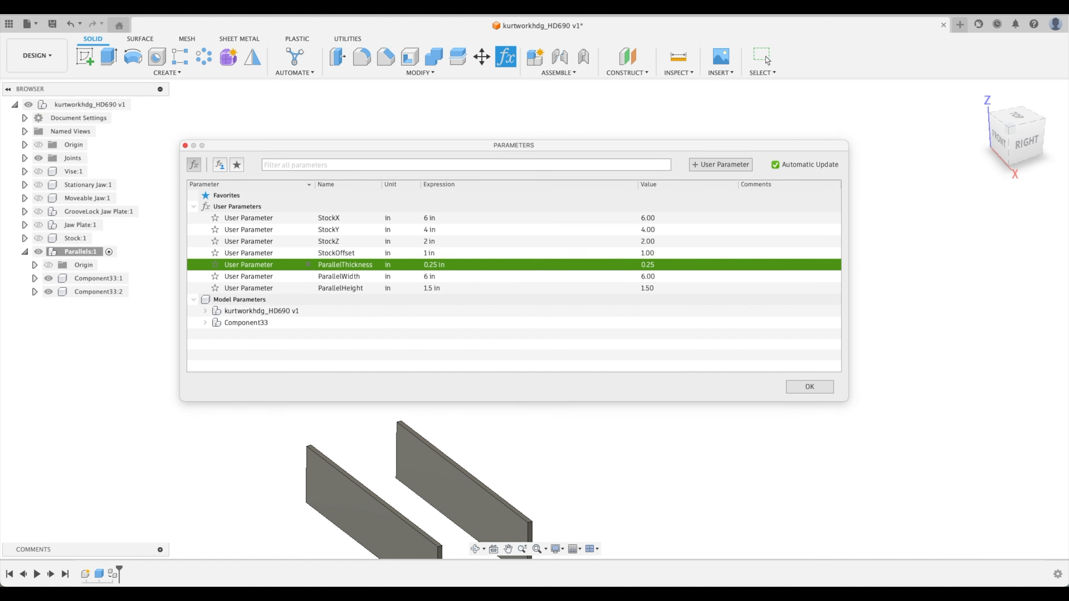
{"action": "left_click", "coordinate": [800, 388]}
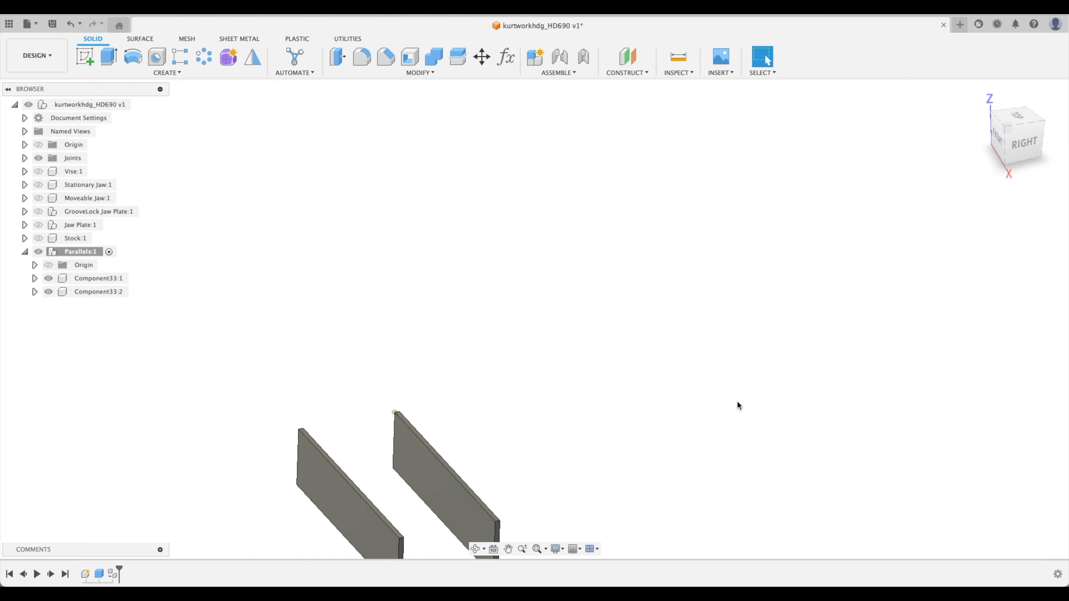
Step: Open the parallel's box feature for editing
{"action": "double_click", "coordinate": [99, 575]}
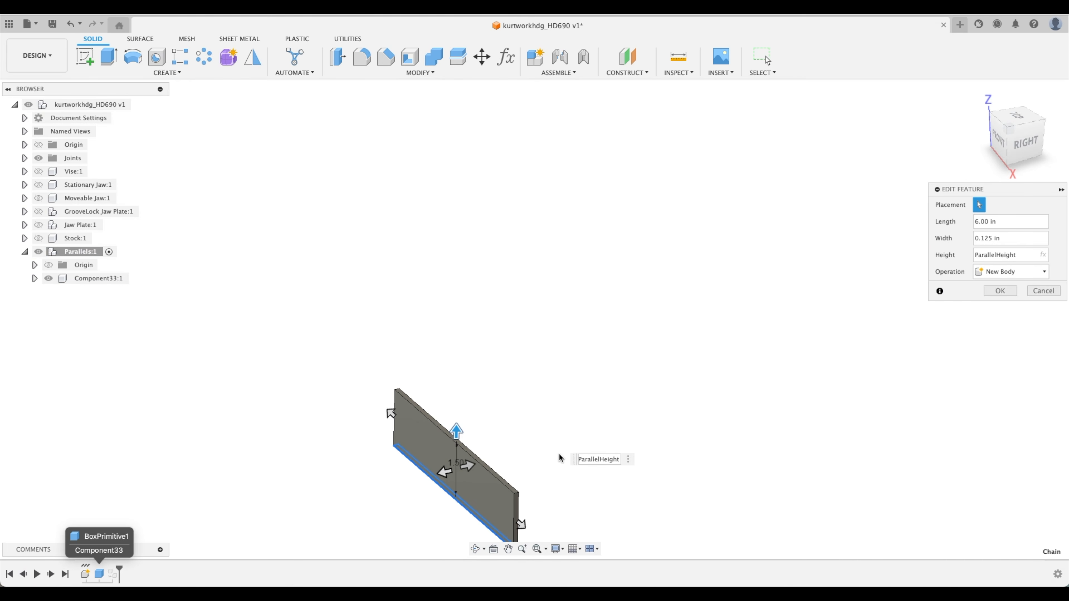
Step: Set the parallel box's width to the ParallelThickness parameter
{"action": "left_click", "coordinate": [1011, 240]}
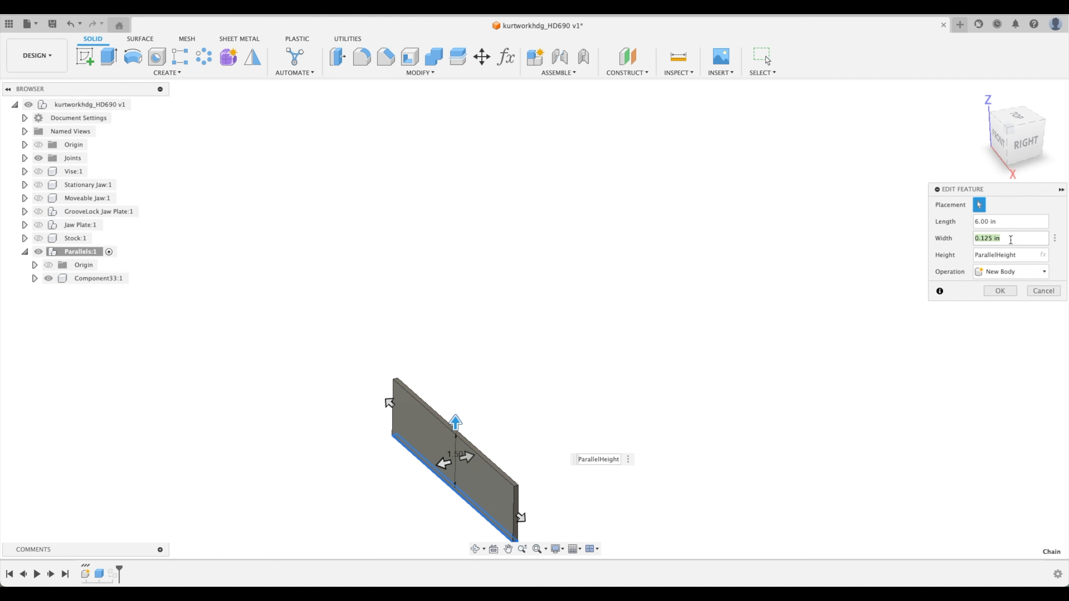
{"action": "type", "text": "par"}
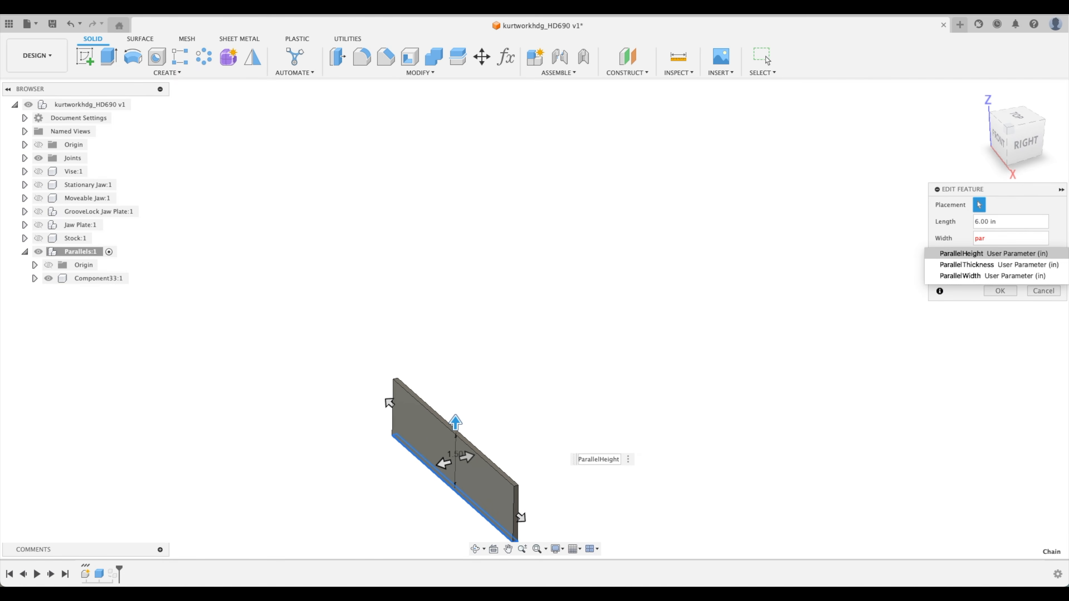
{"action": "key", "text": "Down"}
{"action": "key", "text": "Down"}
{"action": "key", "text": "Up"}
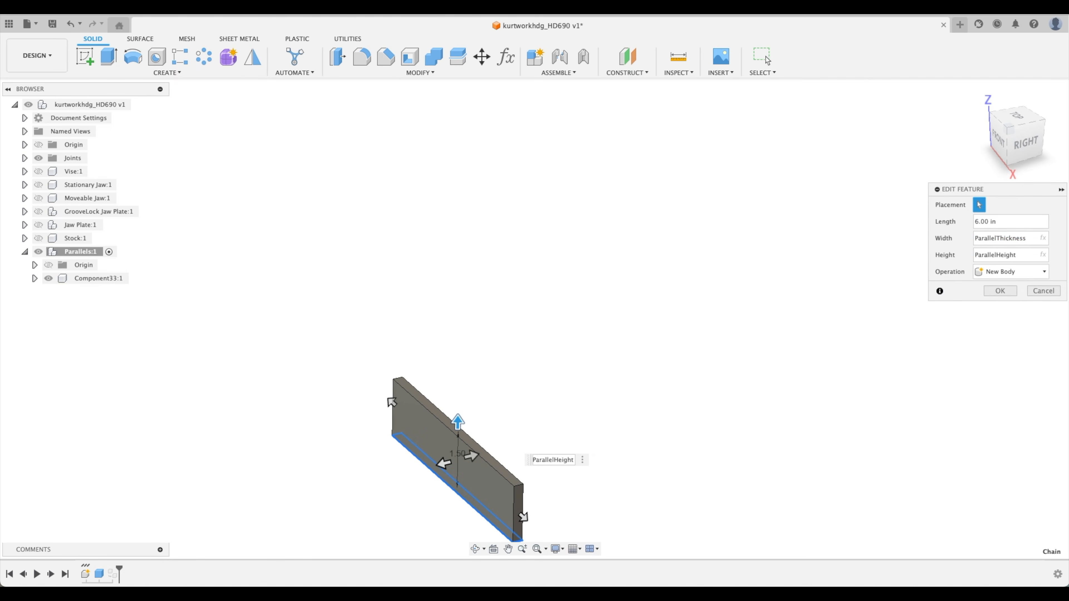
Step: Set the parallel box's length to the ParallelWidth parameter and finish editing the feature
{"action": "double_click", "coordinate": [1013, 223]}
{"action": "type", "text": "pa"}
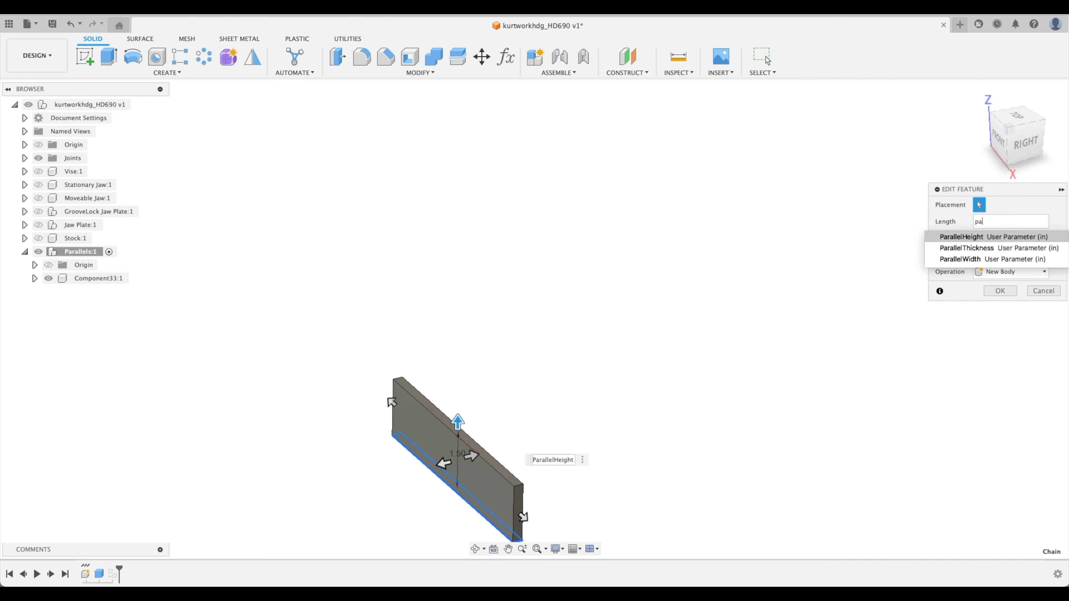
{"action": "type", "text": "r"}
{"action": "key", "text": "Down"}
{"action": "key", "text": "Down"}
{"action": "key", "text": "Return"}
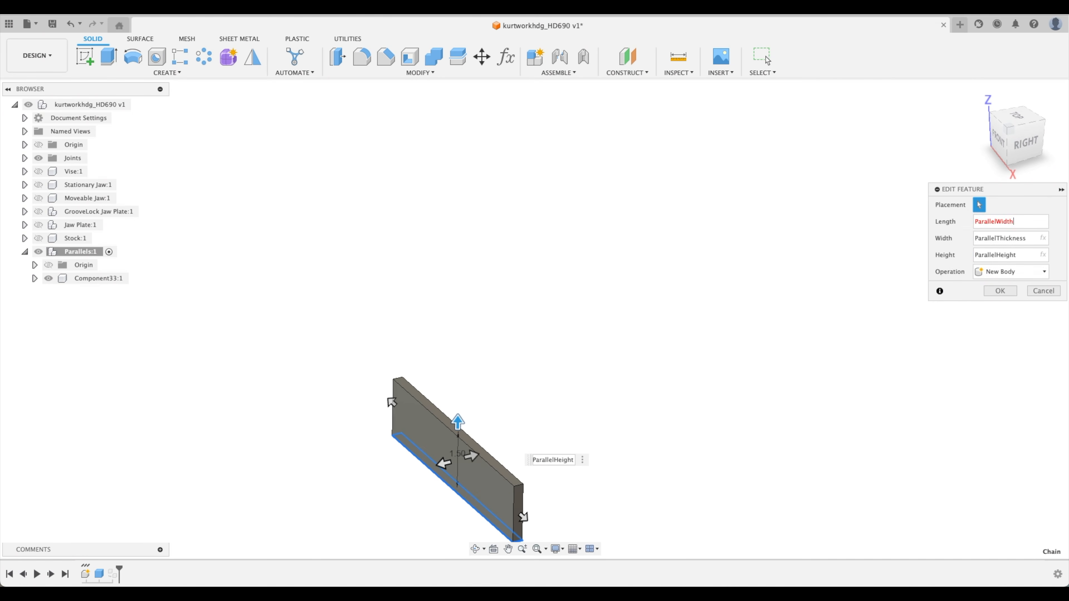
{"action": "key", "text": "Return"}
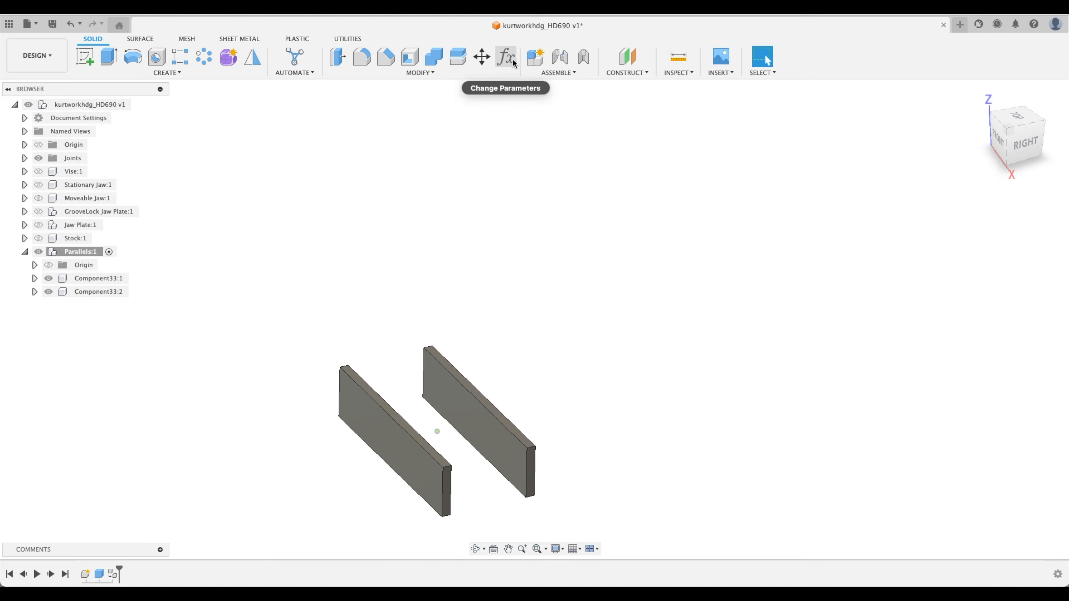
Step: Set the ParallelThickness user parameter to 0.125 in
{"action": "left_click", "coordinate": [505, 57]}
{"action": "left_click", "coordinate": [459, 265]}
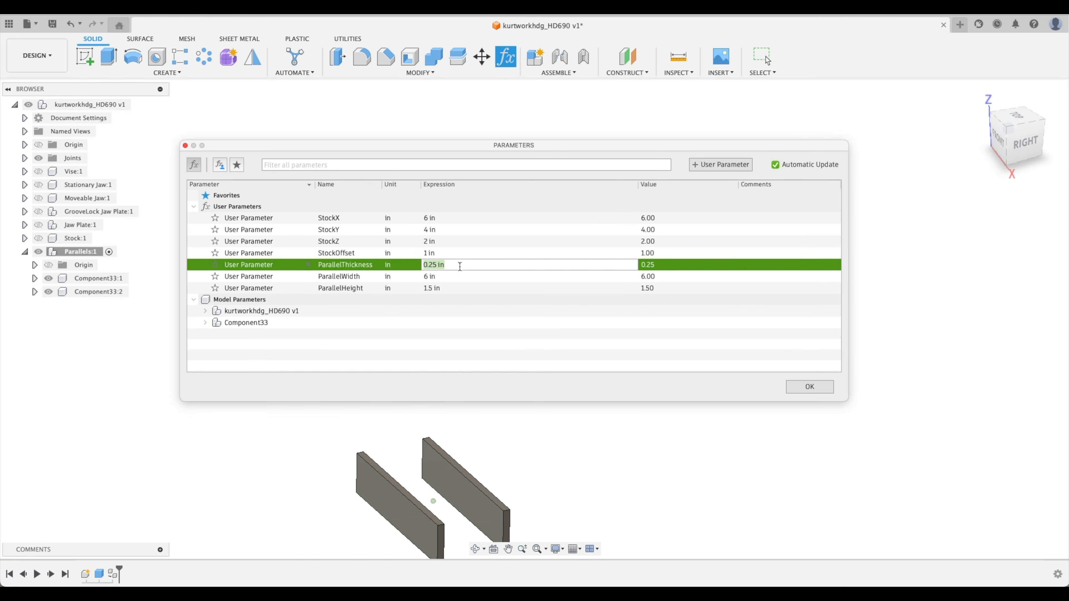
{"action": "type", "text": ".125"}
{"action": "key", "text": "Return"}
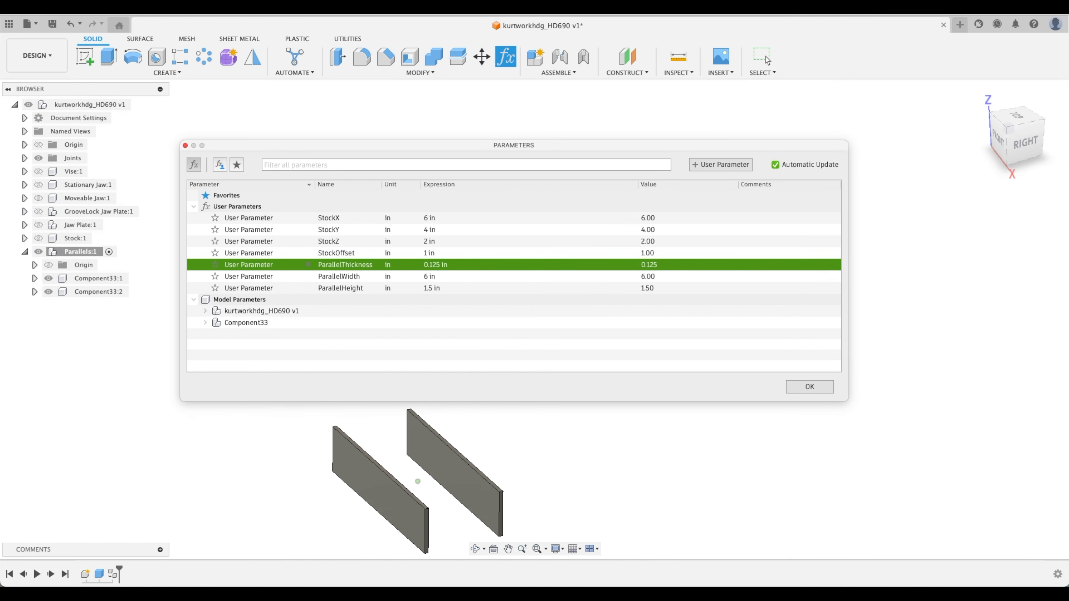
Step: Set the ParallelWidth user parameter to 8 in and ParallelHeight to 2 in
{"action": "left_click", "coordinate": [456, 277]}
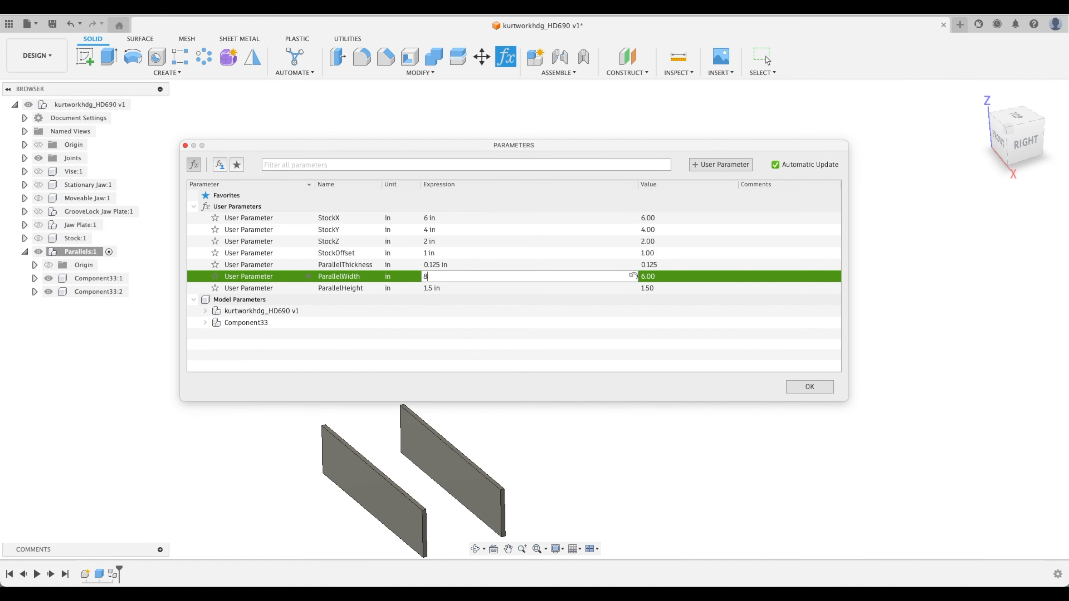
{"action": "type", "text": "8"}
{"action": "key", "text": "Return"}
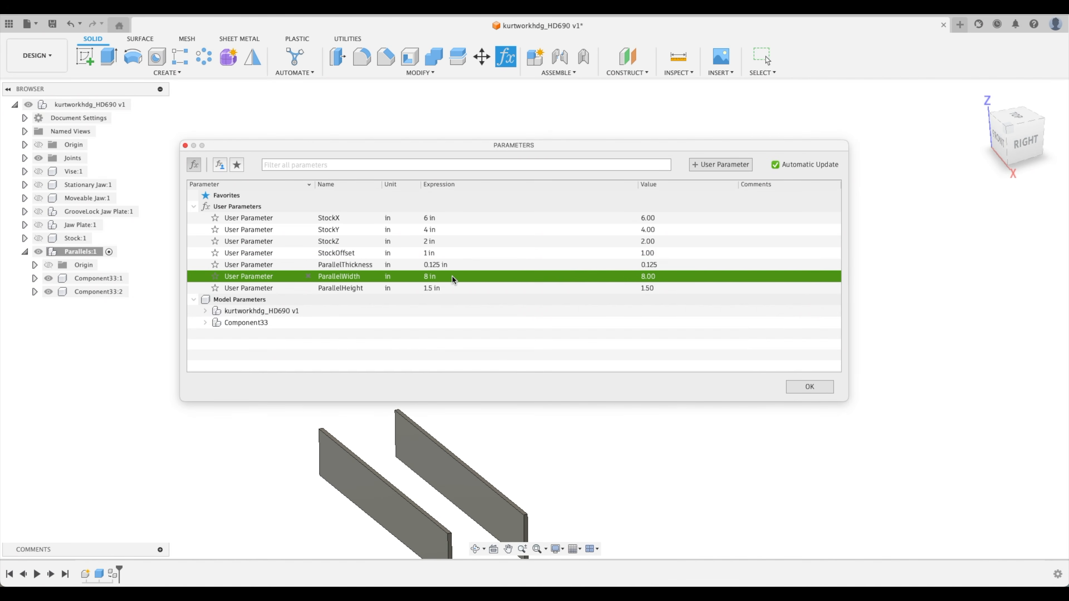
{"action": "left_click", "coordinate": [453, 288]}
{"action": "type", "text": "2"}
{"action": "key", "text": "Return"}
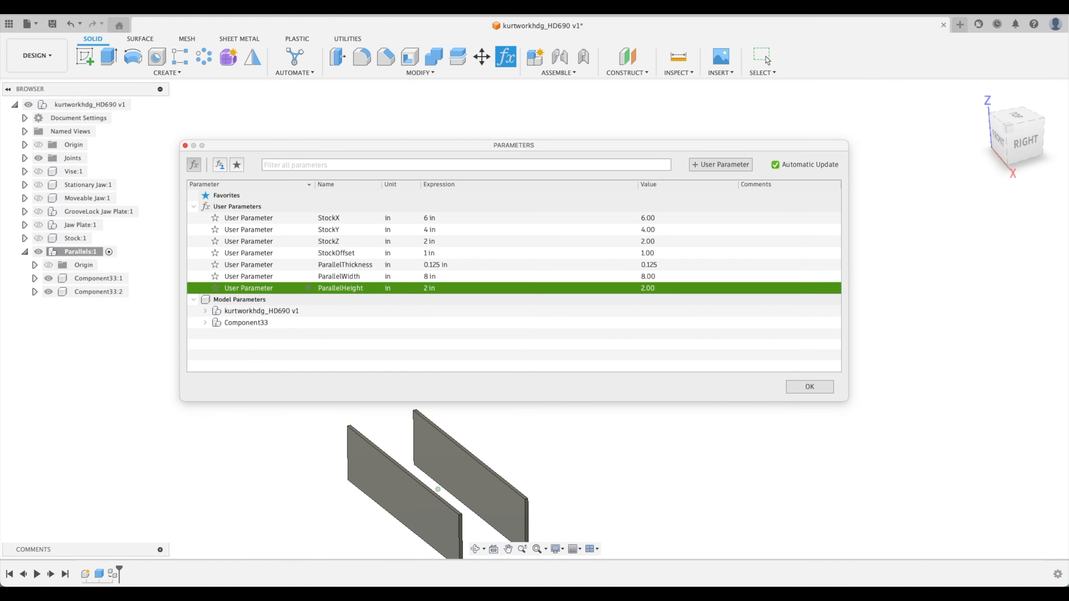
Step: Set ParallelWidth to 6 in and ParallelHeight to 1.5 in, and close the parameters
{"action": "left_click", "coordinate": [461, 264]}
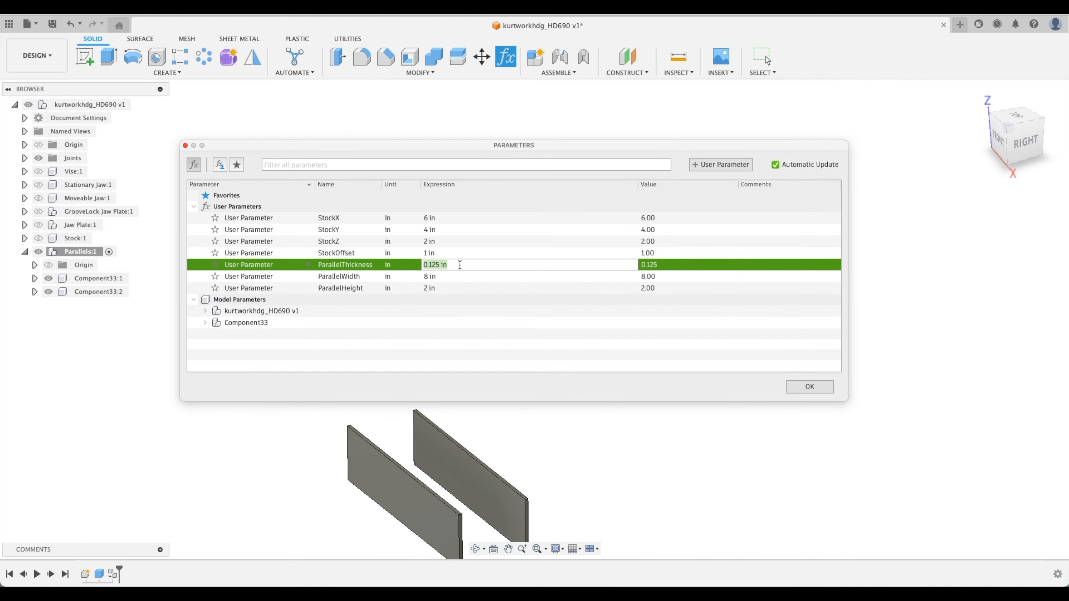
{"action": "left_click", "coordinate": [460, 276]}
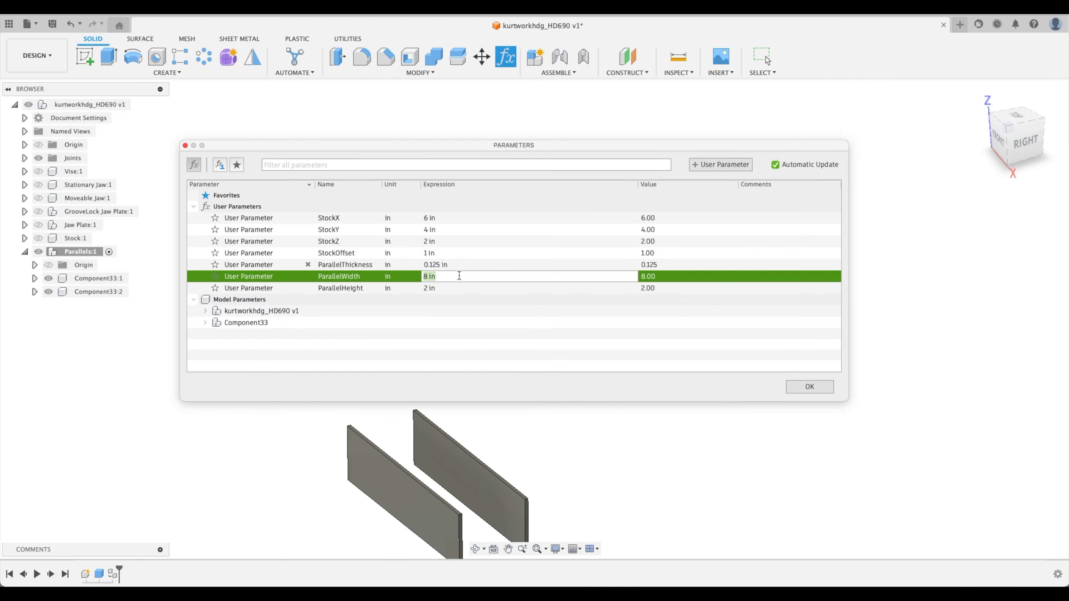
{"action": "key", "text": "Return"}
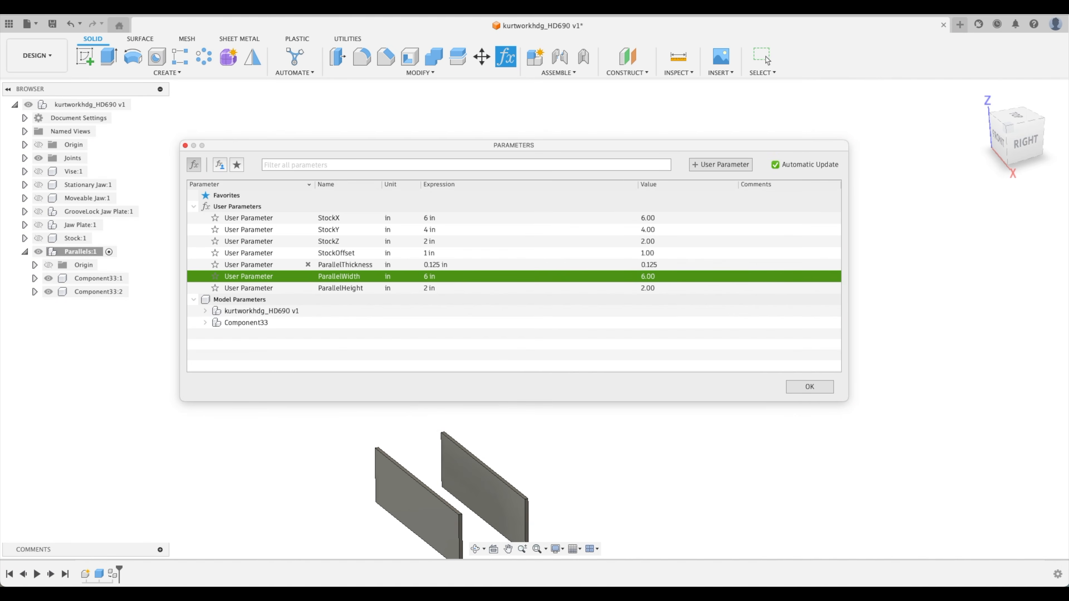
{"action": "left_click", "coordinate": [452, 287]}
{"action": "key", "text": "Return"}
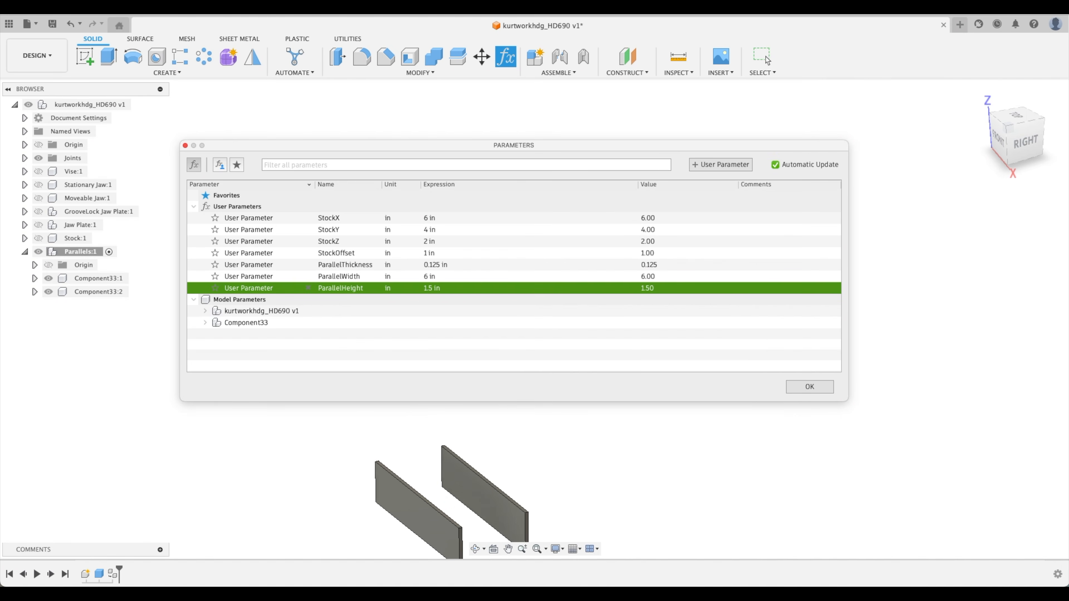
{"action": "left_click", "coordinate": [810, 387]}
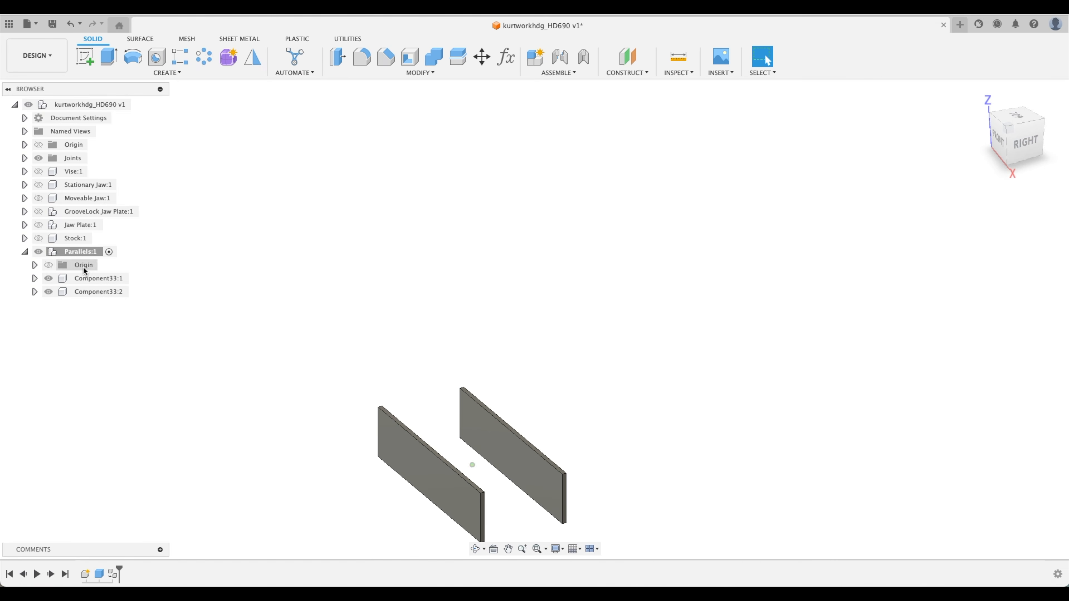
Step: Show the vise, both jaws and both jaw plates, and activate the top-level assembly
{"action": "left_click", "coordinate": [39, 224]}
{"action": "left_click", "coordinate": [38, 211]}
{"action": "left_click", "coordinate": [38, 198]}
{"action": "left_click", "coordinate": [38, 184]}
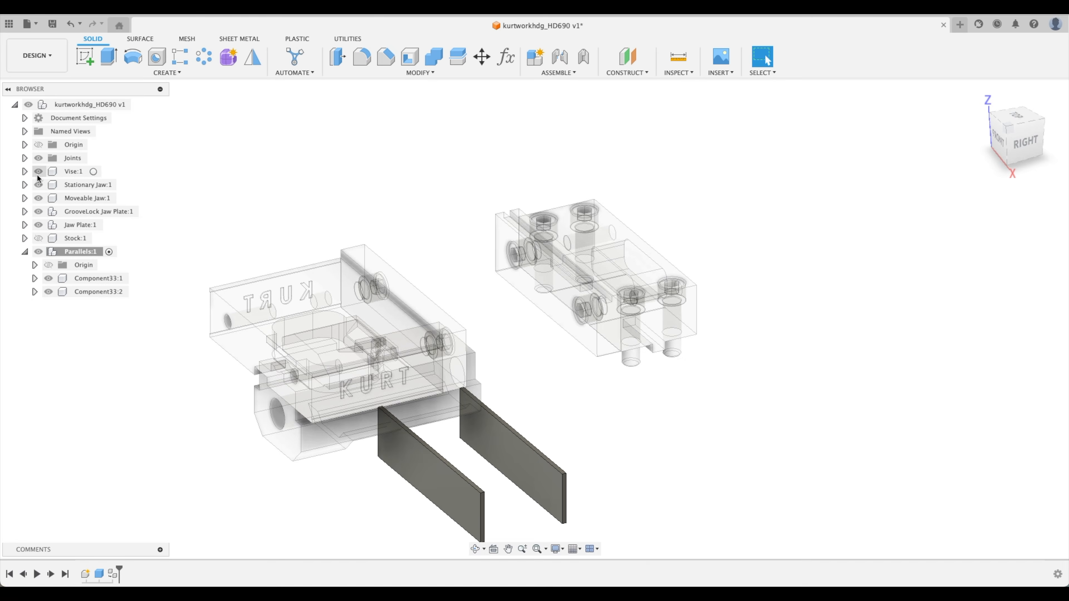
{"action": "left_click", "coordinate": [38, 171]}
{"action": "left_click", "coordinate": [141, 104]}
Step: Move the two parallels clear of the vise to its right side
{"action": "middle_click_drag", "start_coordinate": [719, 401], "coordinate": [718, 379]}
{"action": "left_click_drag", "start_coordinate": [547, 464], "coordinate": [817, 459]}
{"action": "left_click_drag", "start_coordinate": [471, 482], "coordinate": [879, 382]}
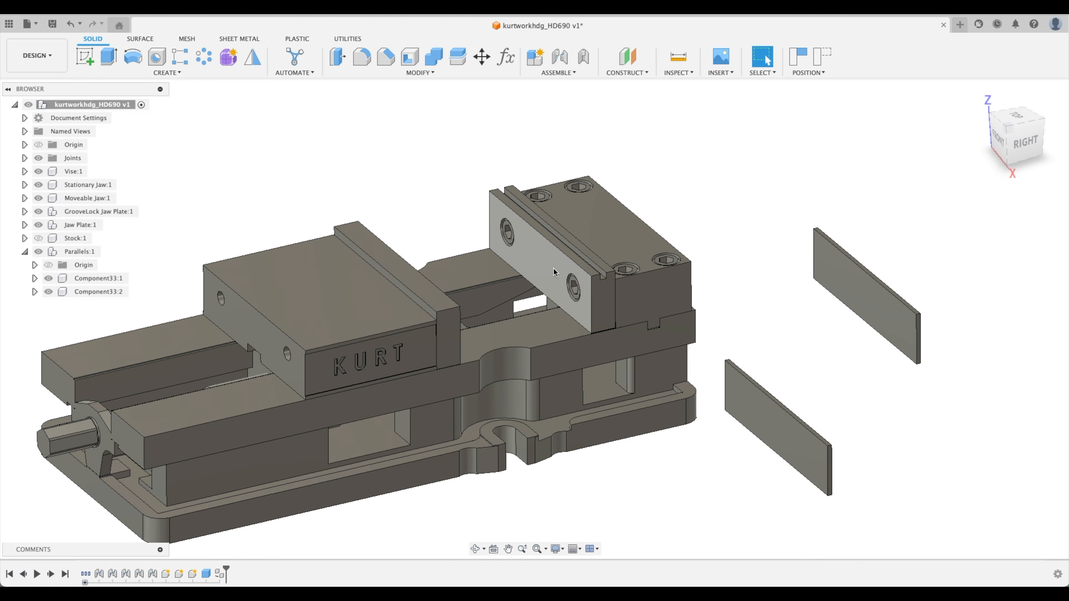
Step: Create a joint attaching parallel Component33:2 to the front face of the stationary jaw's GrooveLock plate, with zero angle and offsets
{"action": "left_click", "coordinate": [560, 56]}
{"action": "middle_click_drag", "start_coordinate": [819, 194], "coordinate": [457, 224], "text": "shift"}
{"action": "left_click", "coordinate": [674, 363]}
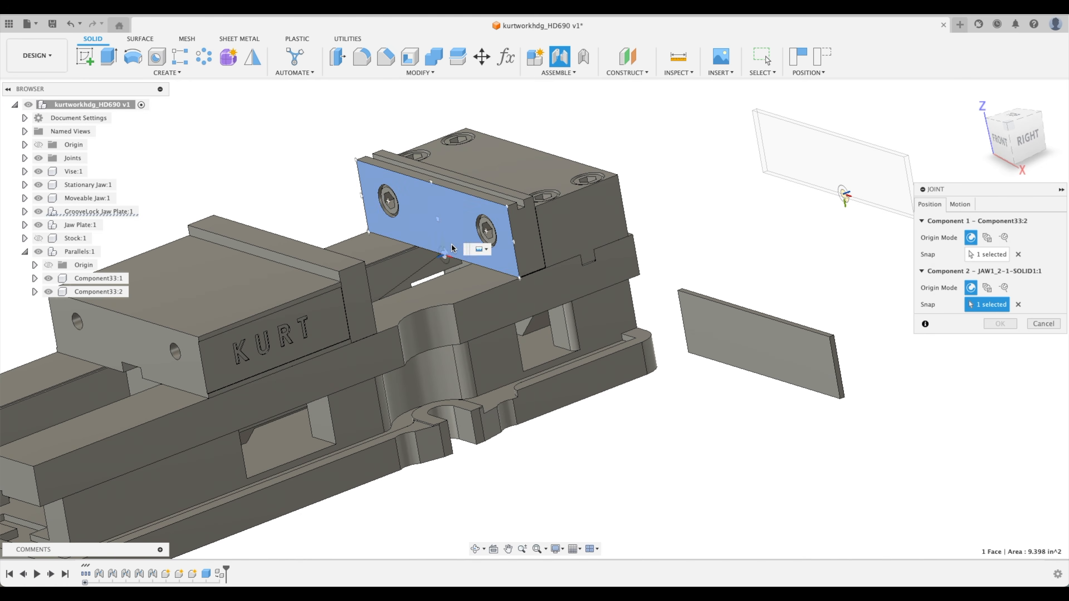
{"action": "left_click", "coordinate": [461, 233]}
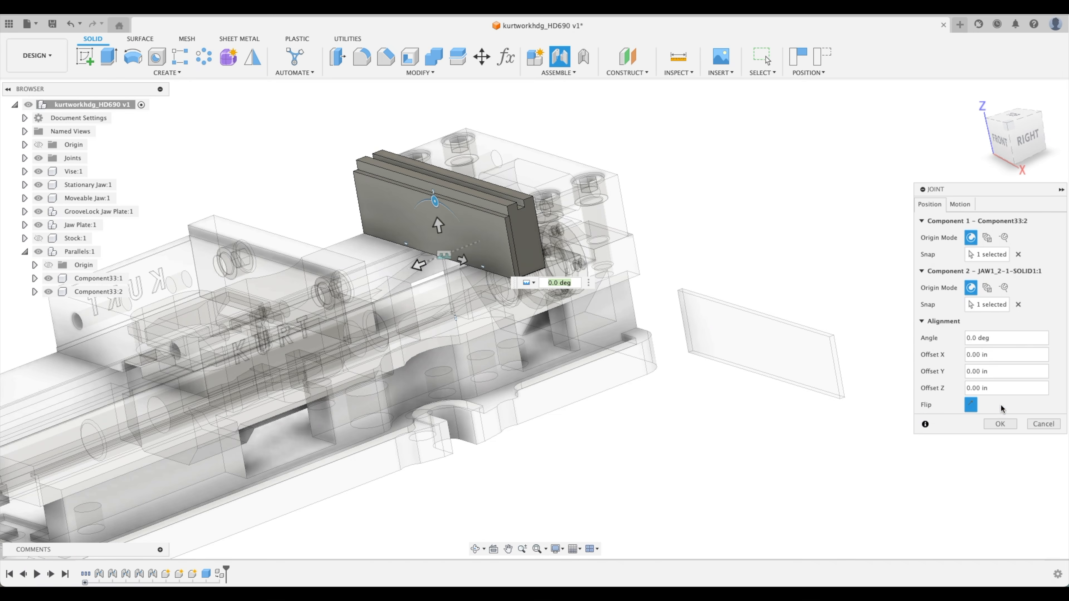
{"action": "left_click", "coordinate": [1000, 424]}
Step: Create a joint attaching parallel Component33:1 to the inner face of the moveable jaw's plate, with zero angle and offsets
{"action": "key", "text": "j"}
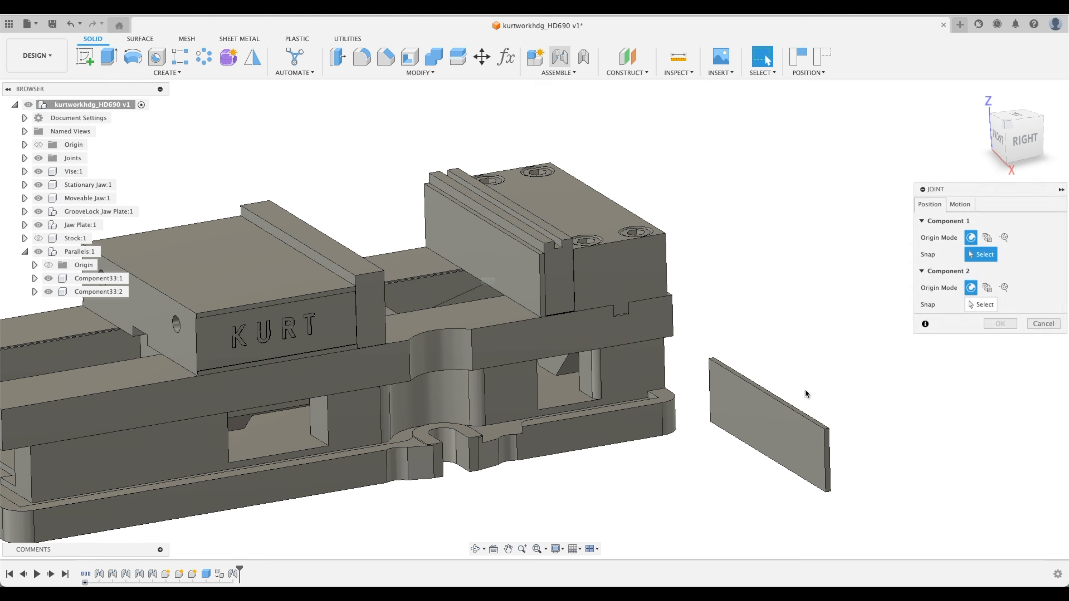
{"action": "left_click", "coordinate": [785, 429]}
{"action": "middle_click_drag", "start_coordinate": [759, 441], "coordinate": [529, 326], "text": "shift"}
{"action": "left_click", "coordinate": [504, 325]}
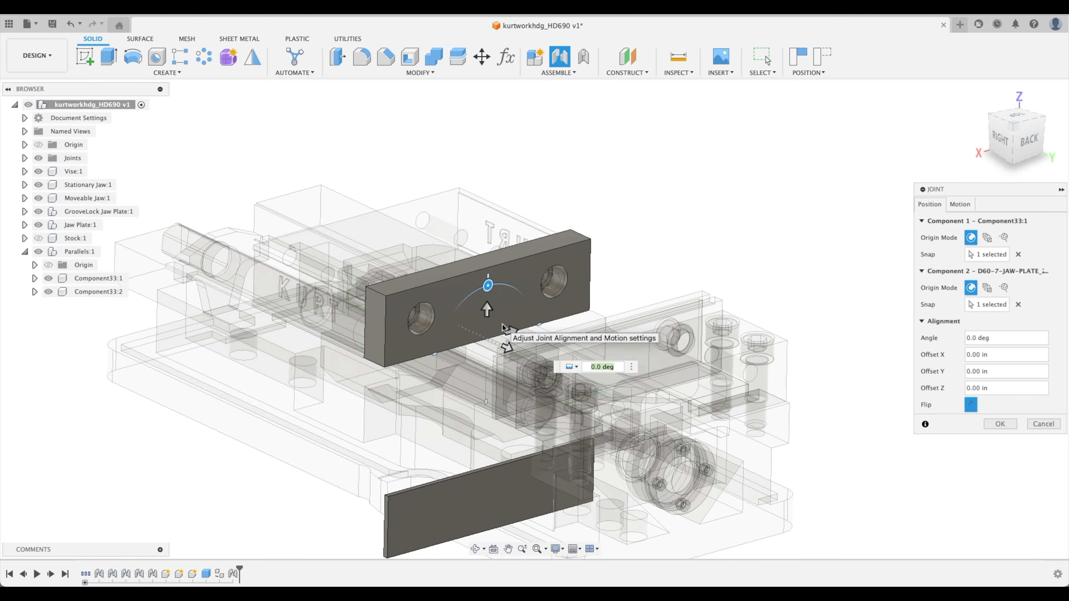
{"action": "left_click", "coordinate": [997, 424]}
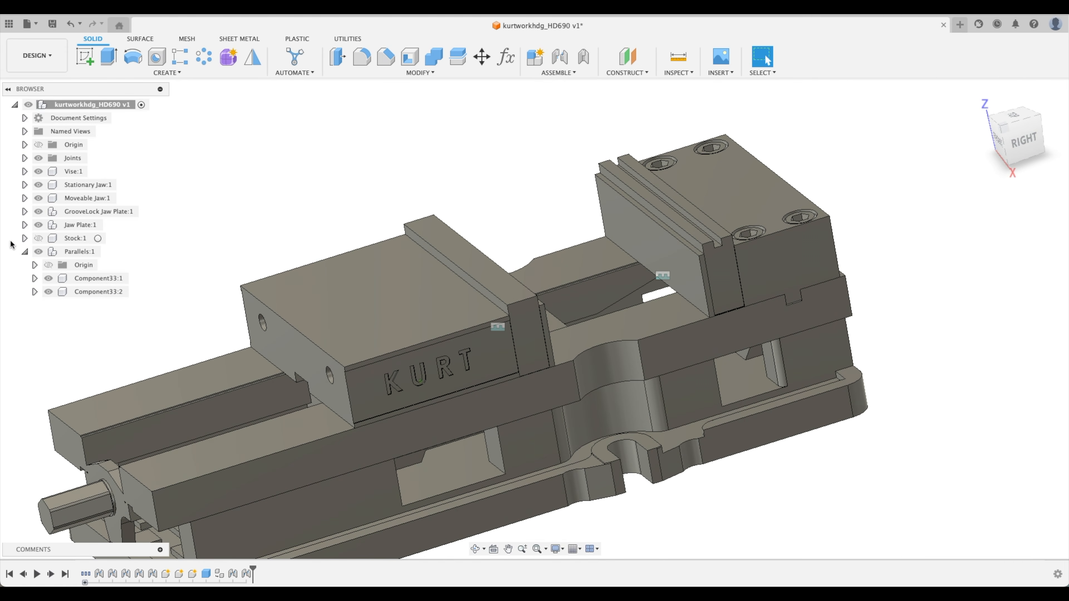
Step: Rename joint Rigid 6 as "Parallel to Stationary Jaw"
{"action": "left_click", "coordinate": [24, 252]}
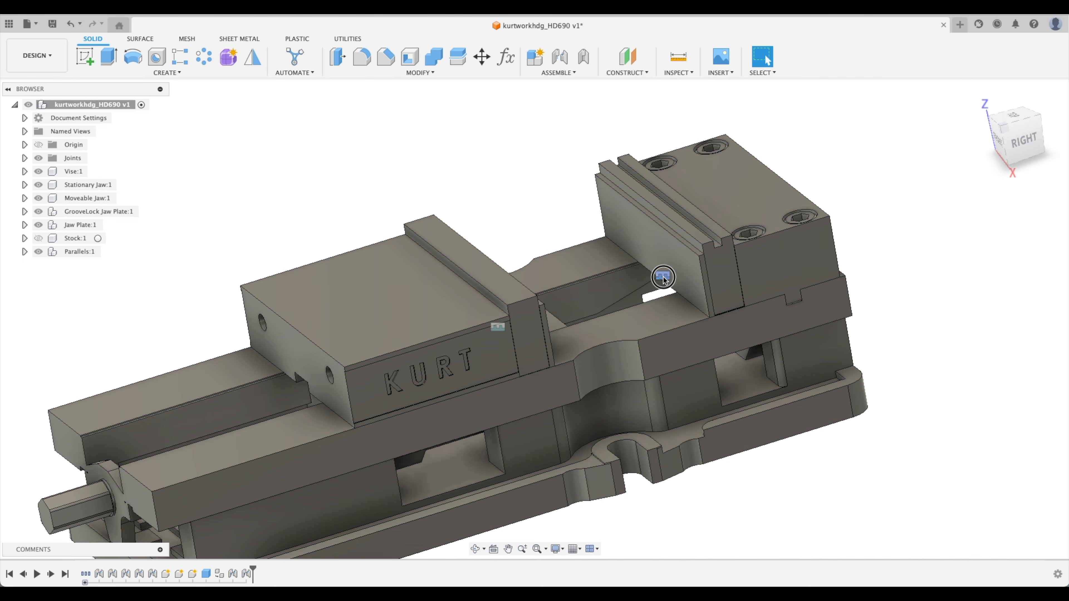
{"action": "left_click", "coordinate": [24, 158]}
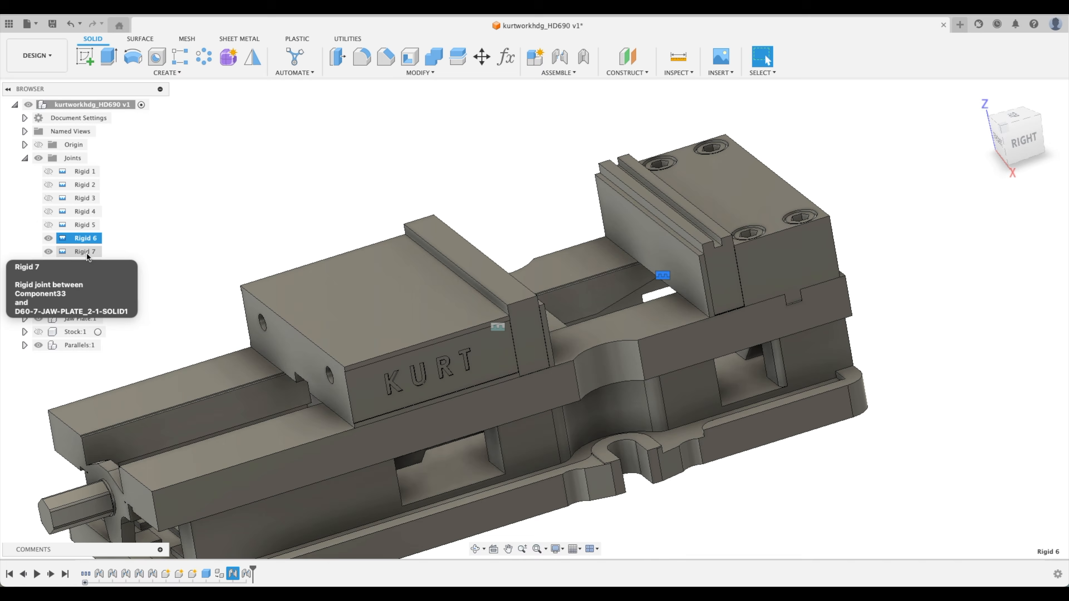
{"action": "double_click", "coordinate": [86, 239]}
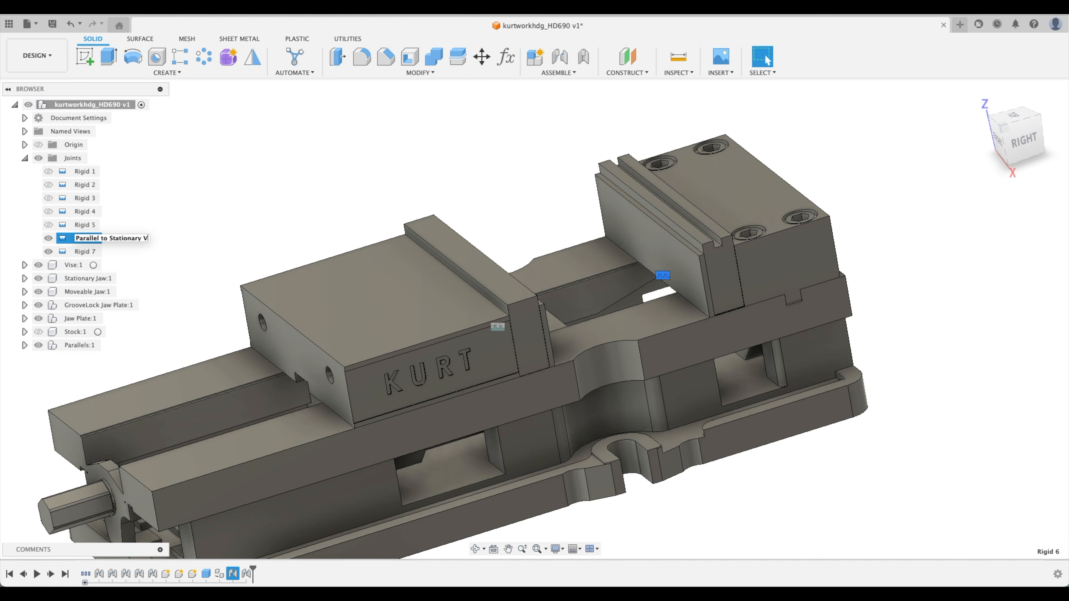
{"action": "key", "text": "BackSpace"}
{"action": "type", "text": "Jaw"}
{"action": "key", "text": "Return"}
Step: Rename joint Rigid 7 as "Parallel to Moveable Jaw"
{"action": "double_click", "coordinate": [85, 251]}
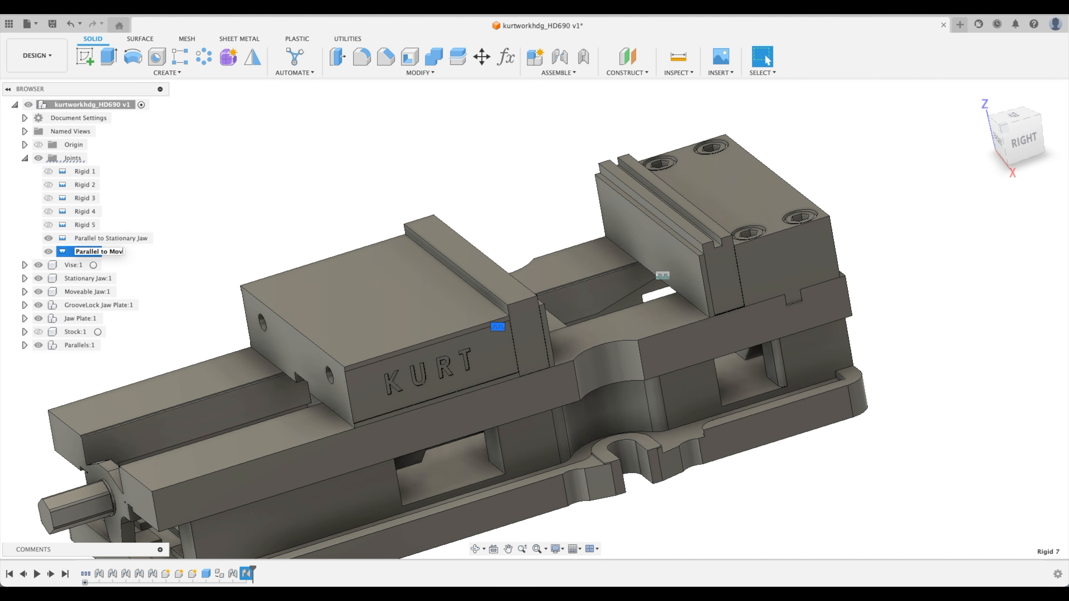
{"action": "type", "text": "Parallel to Moveable Jaw"}
{"action": "key", "text": "Return"}
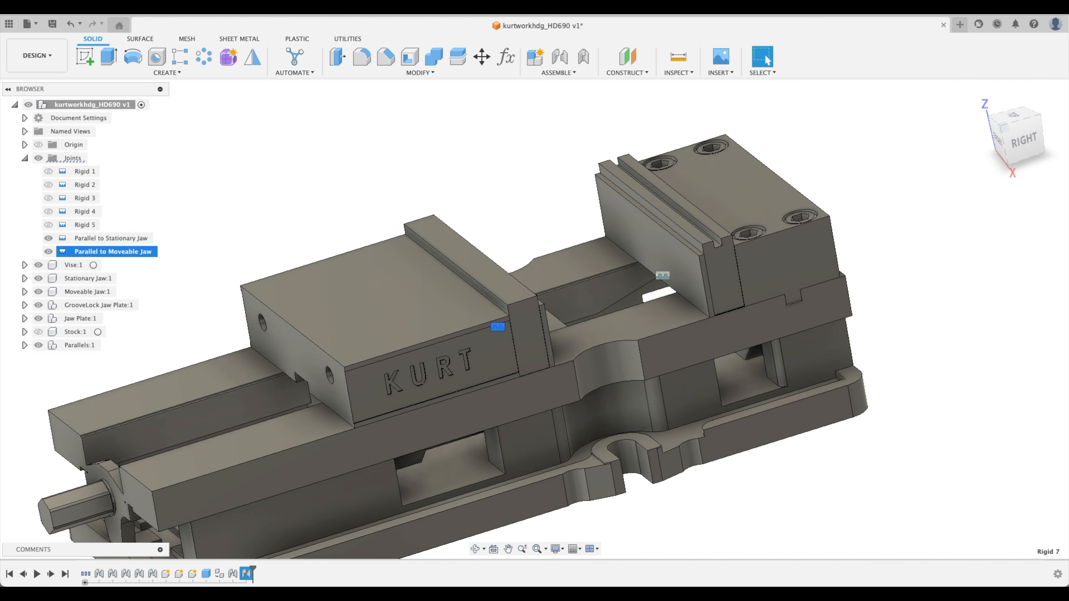
{"action": "left_click", "coordinate": [213, 171]}
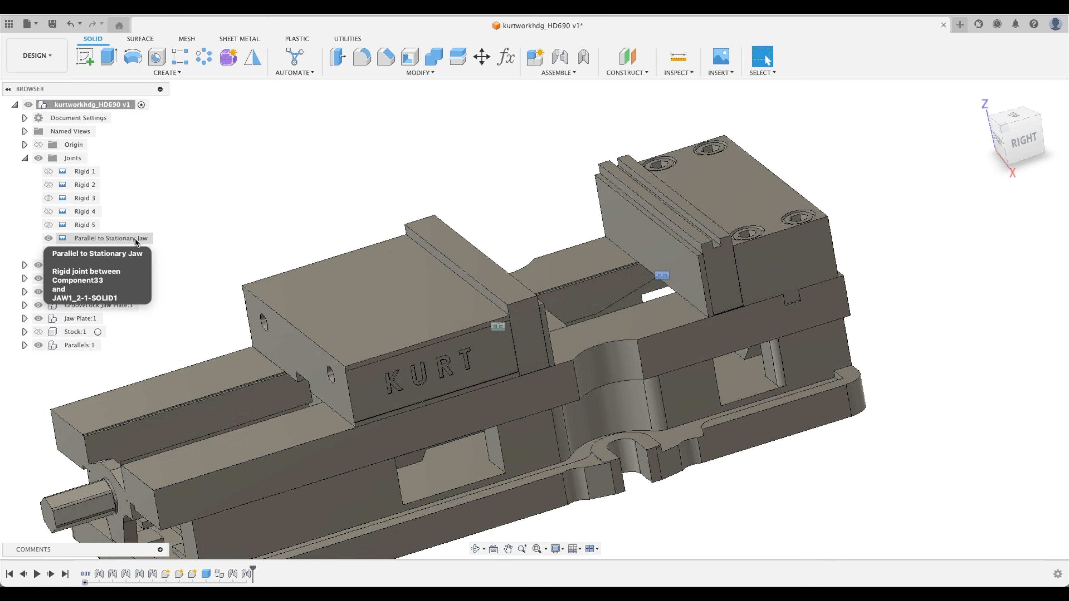
Step: Hide the markers of the two parallel-to-jaw joints
{"action": "left_click", "coordinate": [71, 240]}
{"action": "left_click", "coordinate": [48, 239]}
{"action": "left_click", "coordinate": [49, 252]}
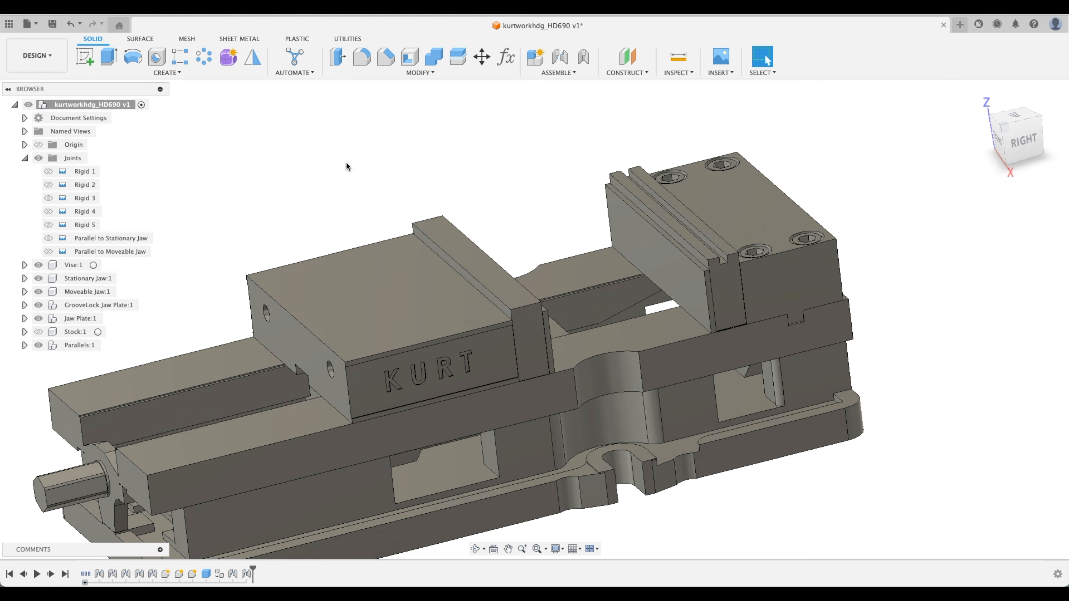
{"action": "scroll", "coordinate": [420, 175], "scroll_direction": "down", "scroll_amount": 3}
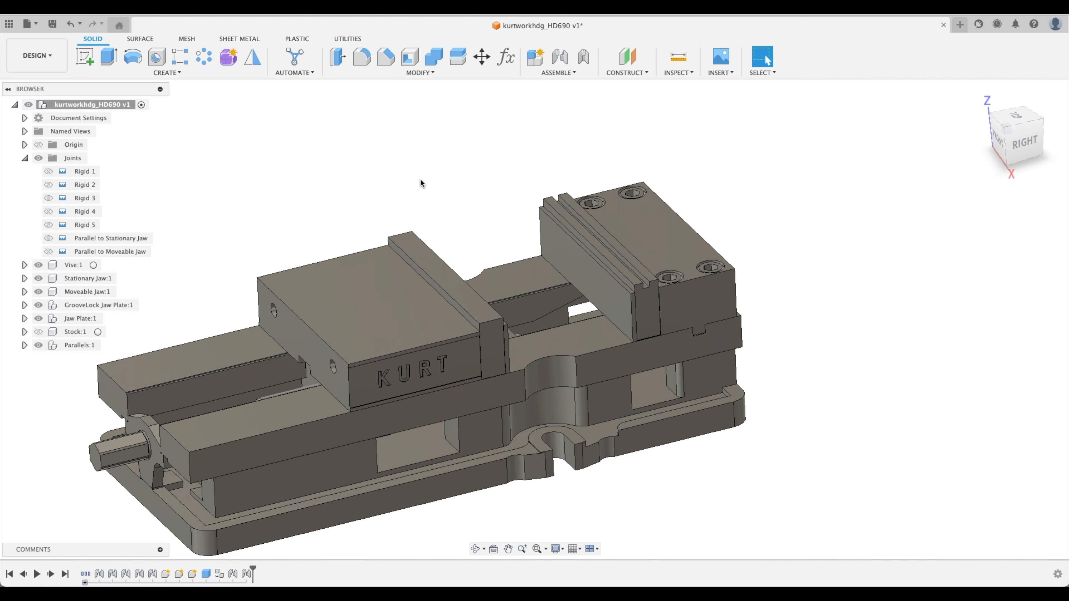
Step: Show the Stock component, hide the Parallels component and make Stock the active component
{"action": "left_click", "coordinate": [38, 332]}
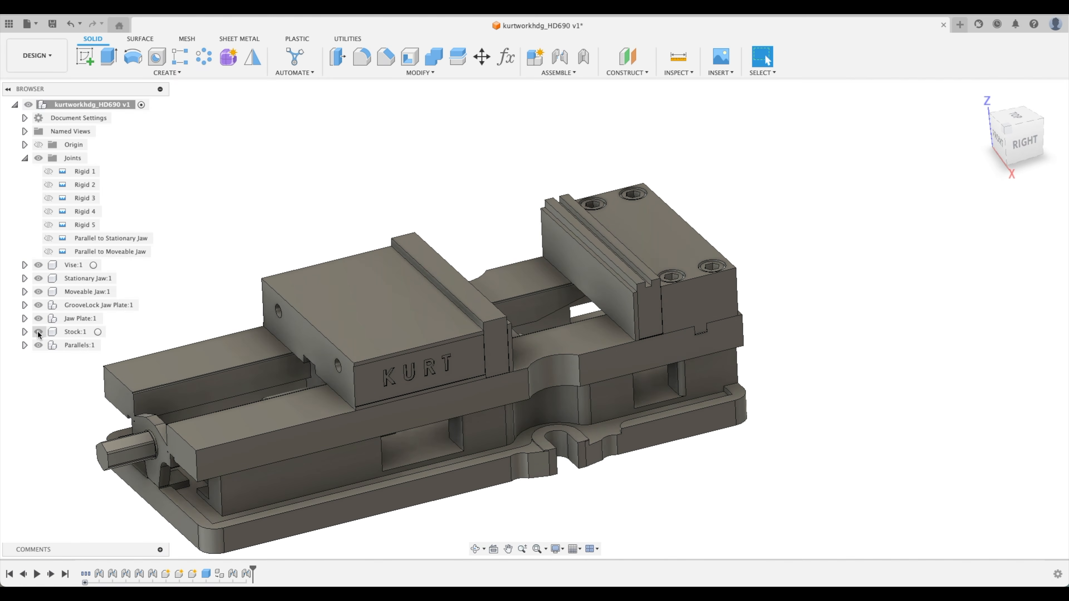
{"action": "left_click", "coordinate": [38, 345]}
{"action": "double_click", "coordinate": [80, 332]}
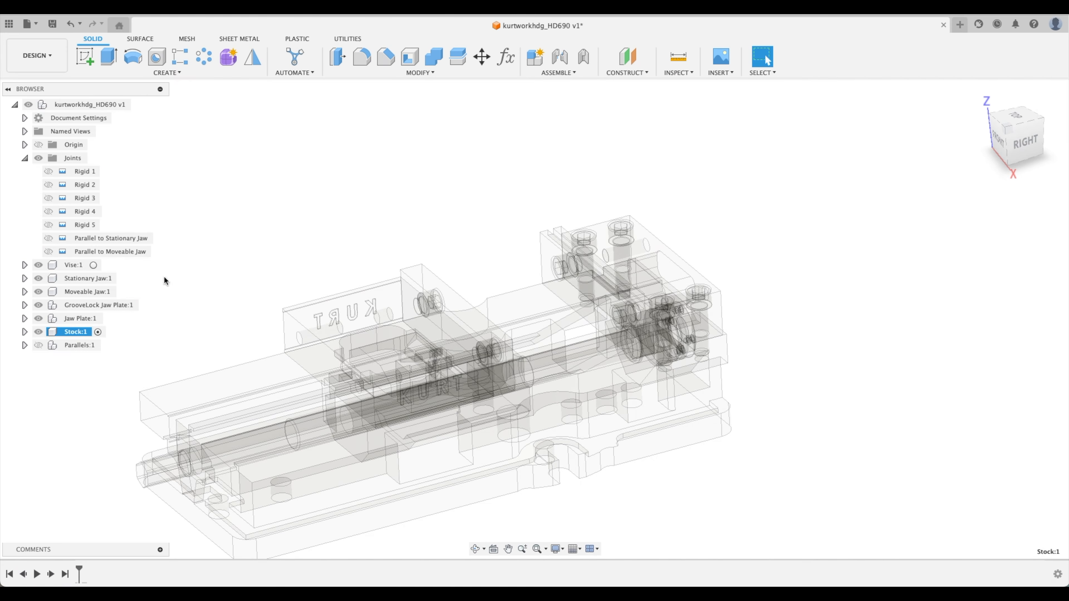
Step: Hide the Vise and Stationary Jaw components and isolate the Stock component
{"action": "left_click", "coordinate": [39, 265]}
{"action": "left_click", "coordinate": [38, 278]}
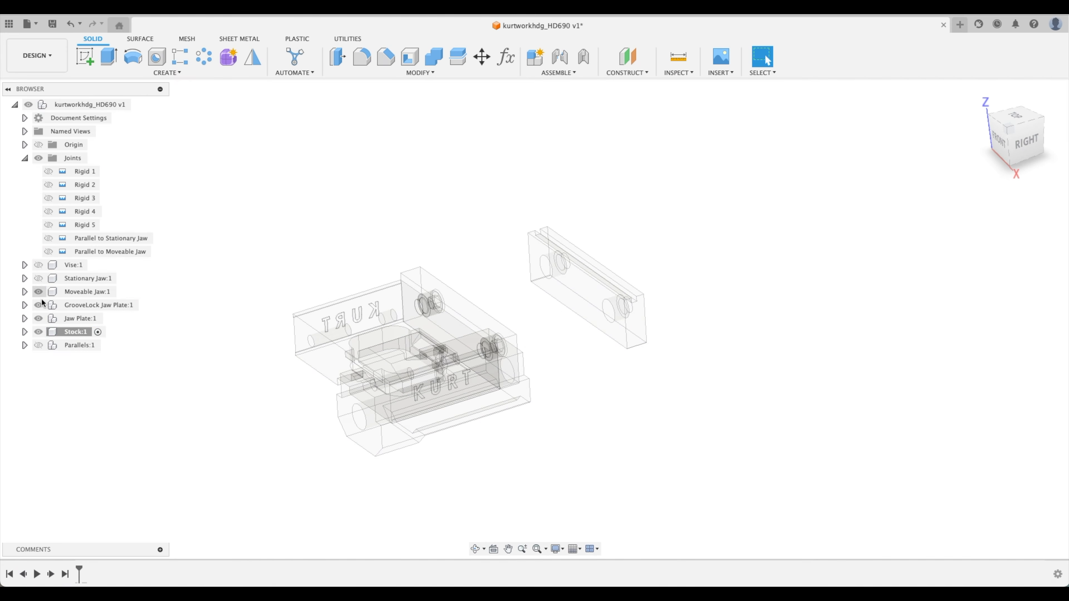
{"action": "right_click", "coordinate": [65, 332]}
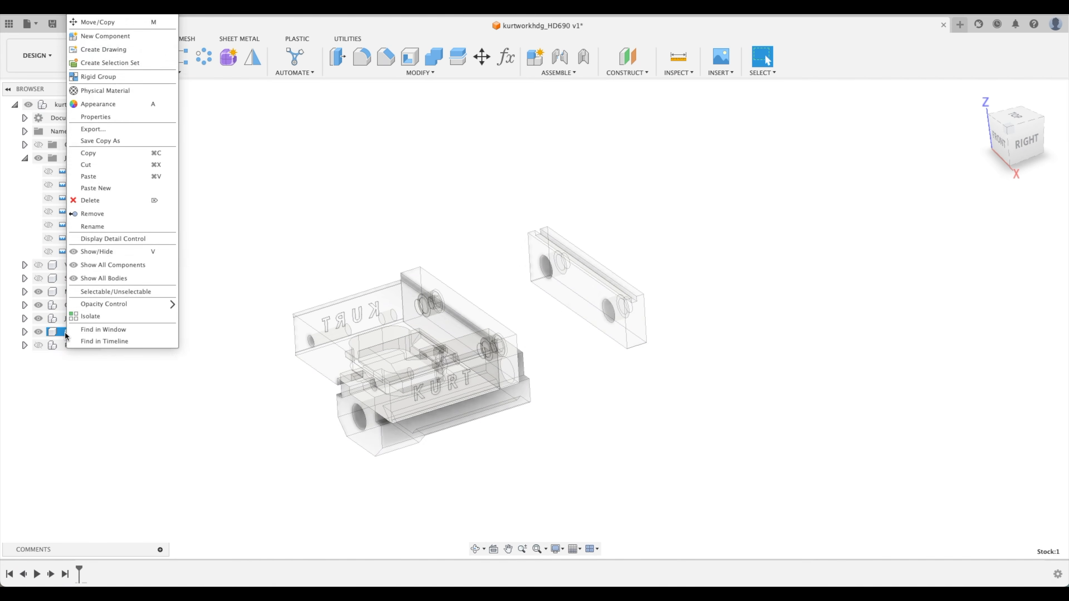
{"action": "left_click", "coordinate": [92, 317]}
Step: Start a Box on the horizontal plane from the origin, sizing its base with the StockY and StockX parameters
{"action": "left_click", "coordinate": [175, 74]}
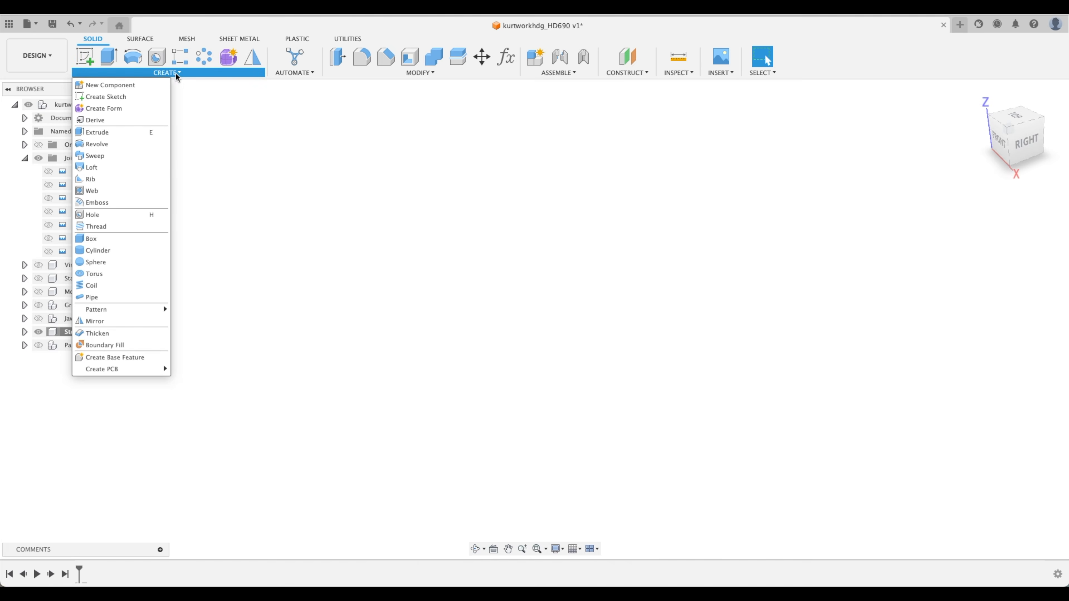
{"action": "left_click", "coordinate": [127, 236]}
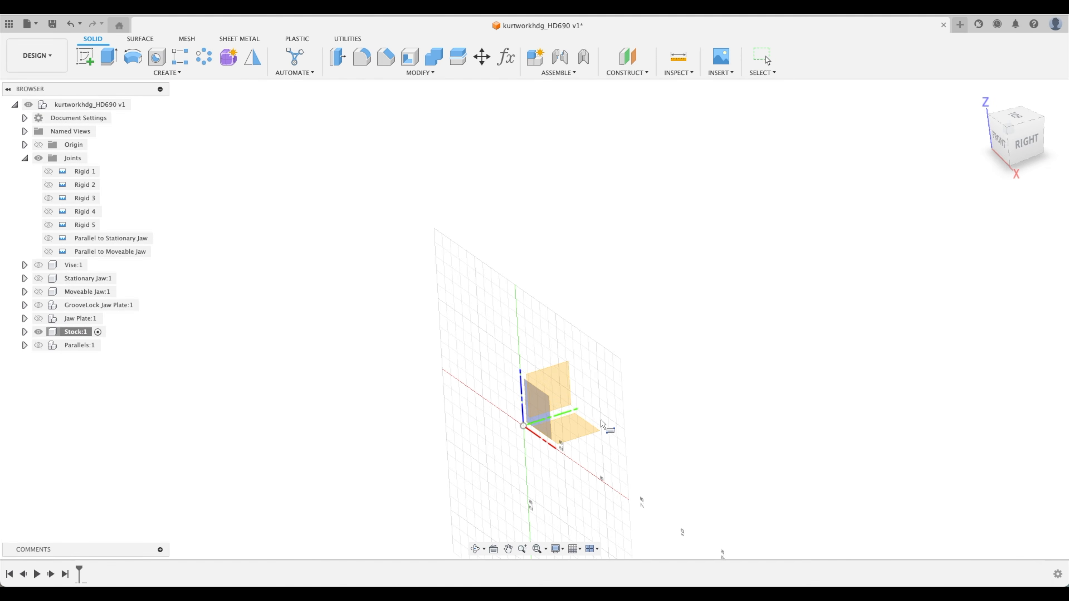
{"action": "left_click", "coordinate": [549, 429]}
{"action": "left_click", "coordinate": [525, 425]}
{"action": "type", "text": "st"}
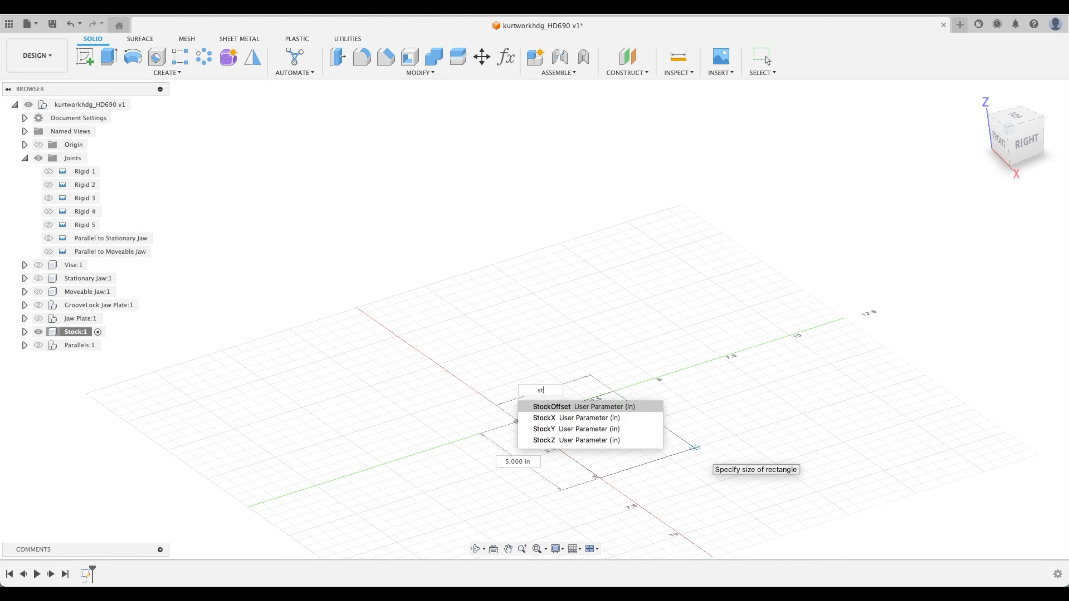
{"action": "type", "text": "o"}
{"action": "key", "text": "Down"}
{"action": "key", "text": "Down"}
{"action": "key", "text": "Tab"}
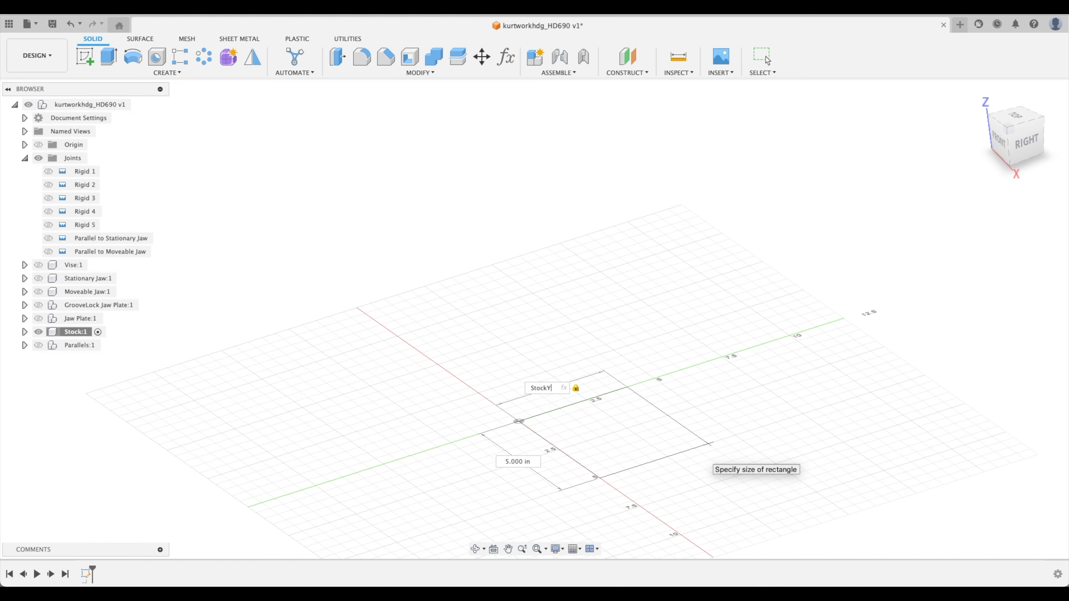
{"action": "type", "text": "sto"}
{"action": "key", "text": "Down"}
{"action": "key", "text": "Return"}
{"action": "key", "text": "Tab"}
{"action": "key", "text": "Return"}
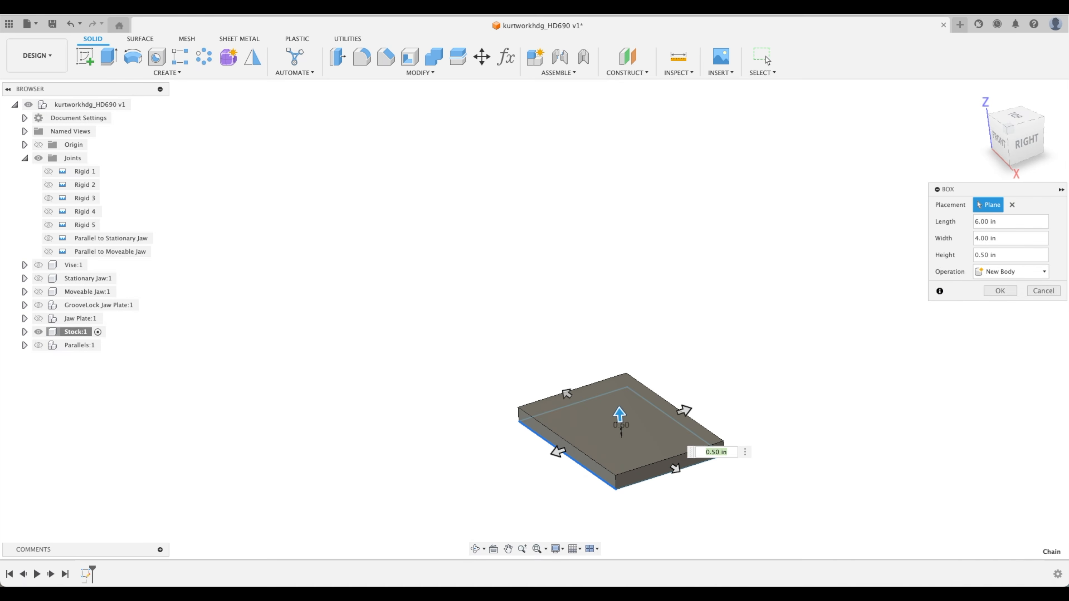
Step: Set the box height to the StockZ parameter and finish the box
{"action": "type", "text": "sto"}
{"action": "key", "text": "Down"}
{"action": "key", "text": "Down"}
{"action": "key", "text": "Down"}
{"action": "key", "text": "Return"}
{"action": "key", "text": "Return"}
{"action": "middle_click_drag", "start_coordinate": [591, 280], "coordinate": [485, 241]}
Step: Search the appearance library for red and apply Aluminum - Anodized Rough (Red) to the Stock component
{"action": "right_click", "coordinate": [109, 332]}
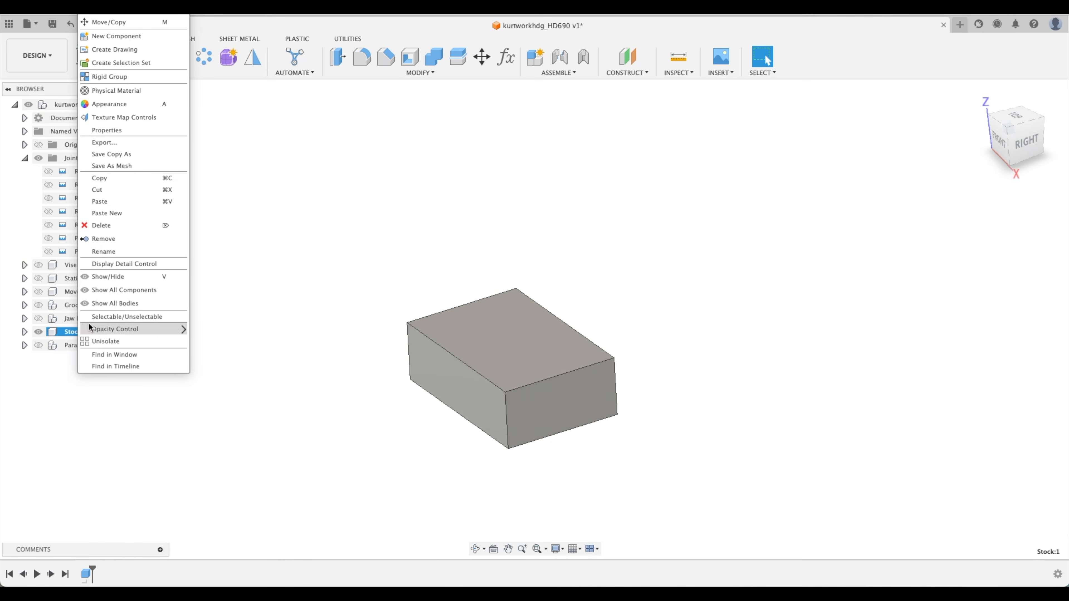
{"action": "left_click", "coordinate": [109, 106]}
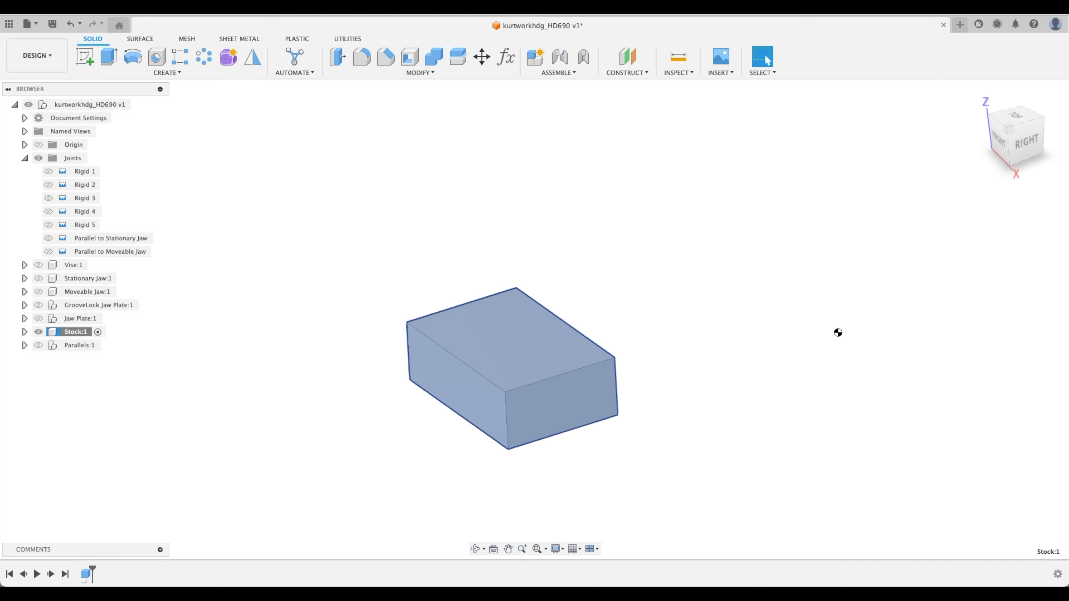
{"action": "left_click", "coordinate": [890, 362]}
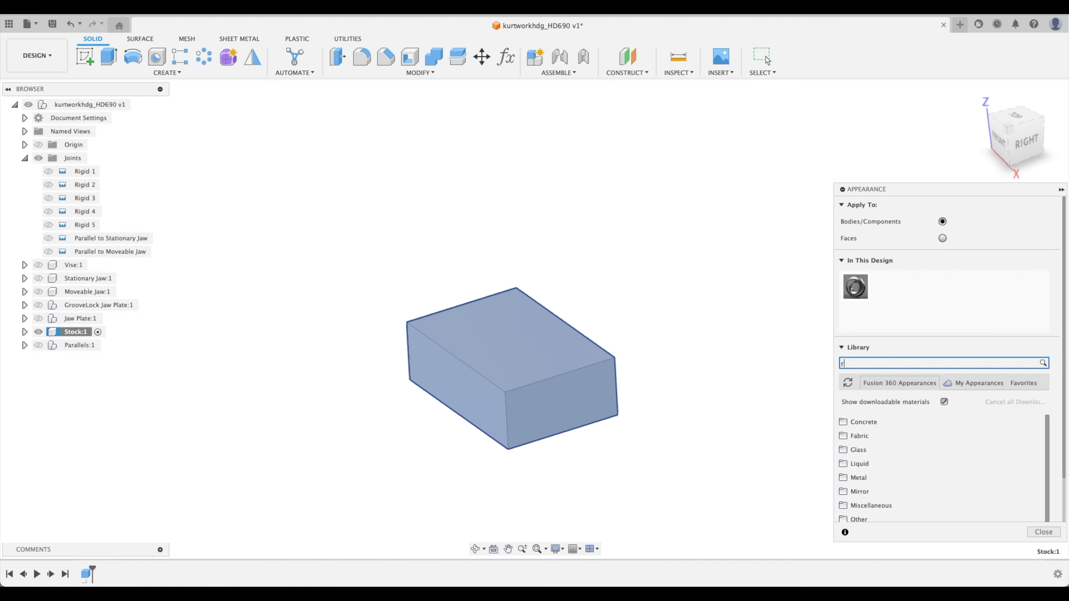
{"action": "key", "text": "Return"}
{"action": "scroll", "coordinate": [945, 454], "scroll_direction": "down", "scroll_amount": 2}
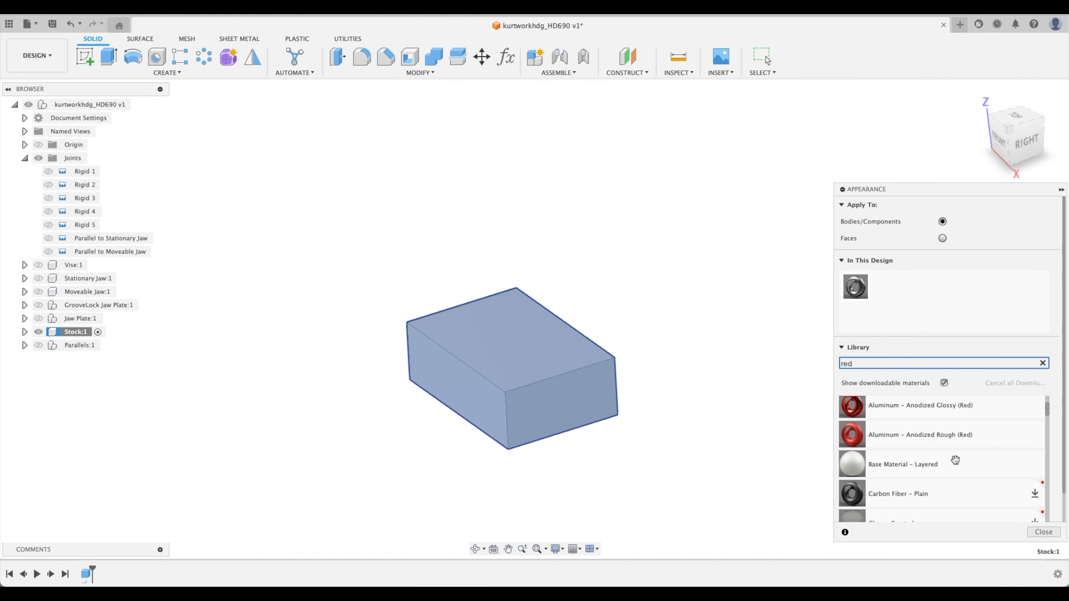
{"action": "left_click_drag", "start_coordinate": [947, 438], "coordinate": [575, 386]}
{"action": "left_click", "coordinate": [1045, 533]}
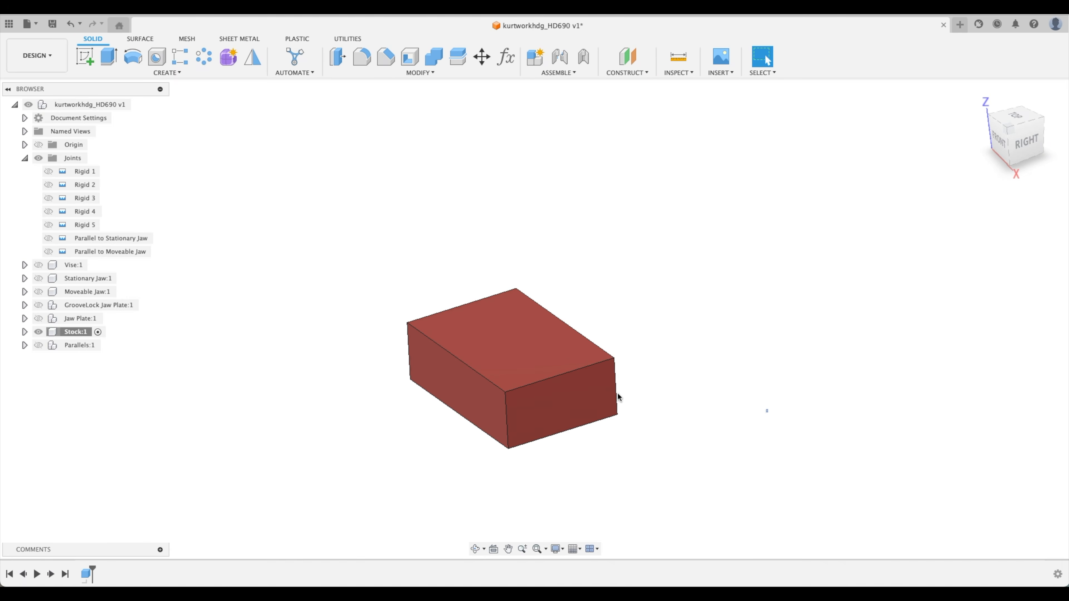
Step: Set the Stock component's opacity to 50%
{"action": "right_click", "coordinate": [67, 333]}
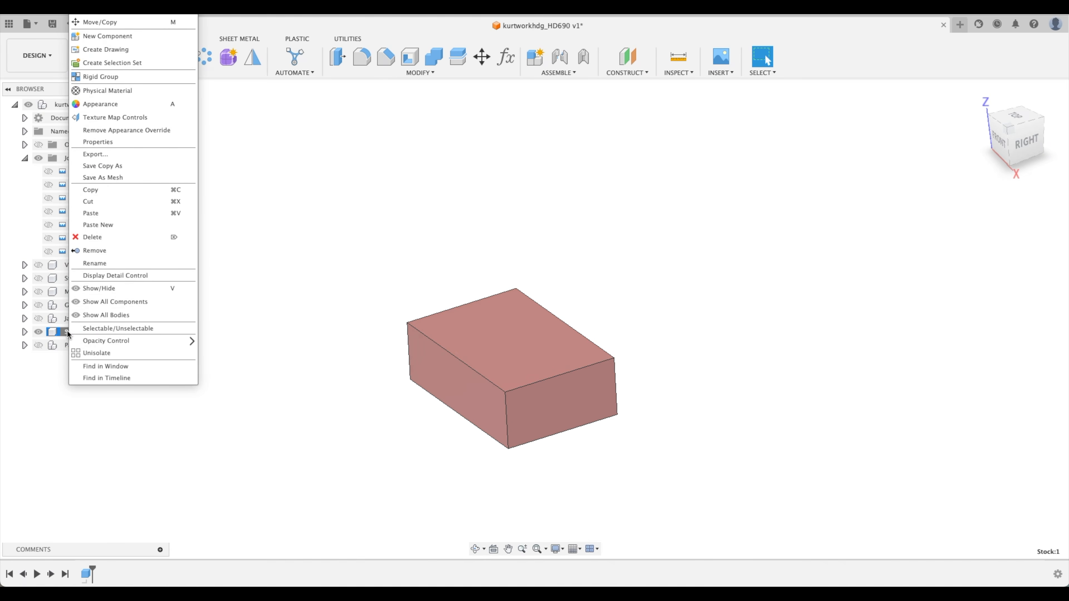
{"action": "mouse_move", "coordinate": [111, 344]}
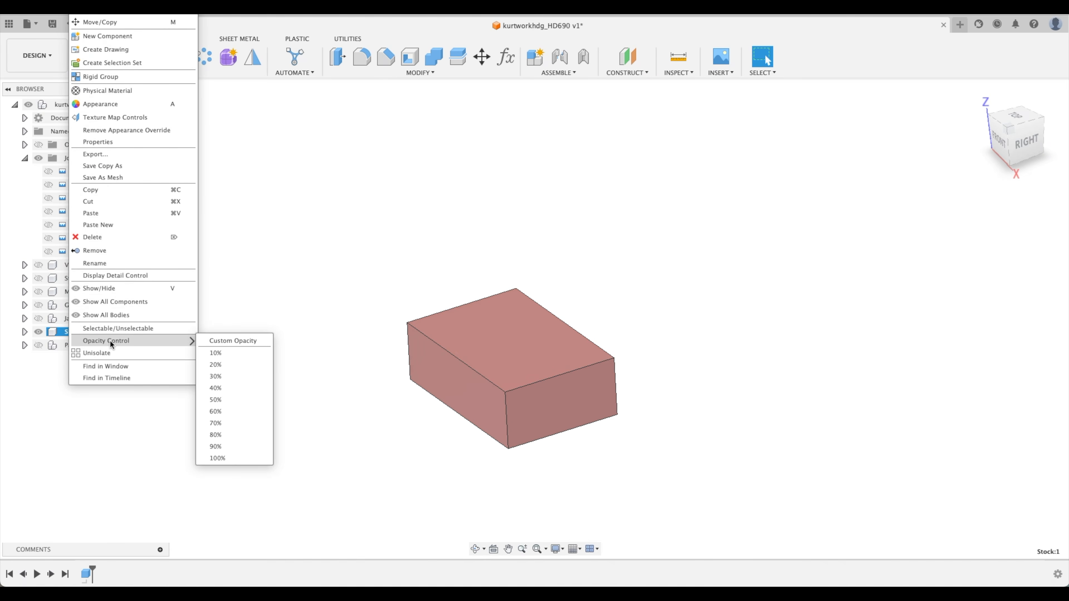
{"action": "left_click", "coordinate": [231, 400]}
{"action": "middle_click_drag", "start_coordinate": [552, 357], "coordinate": [549, 367], "text": "shift"}
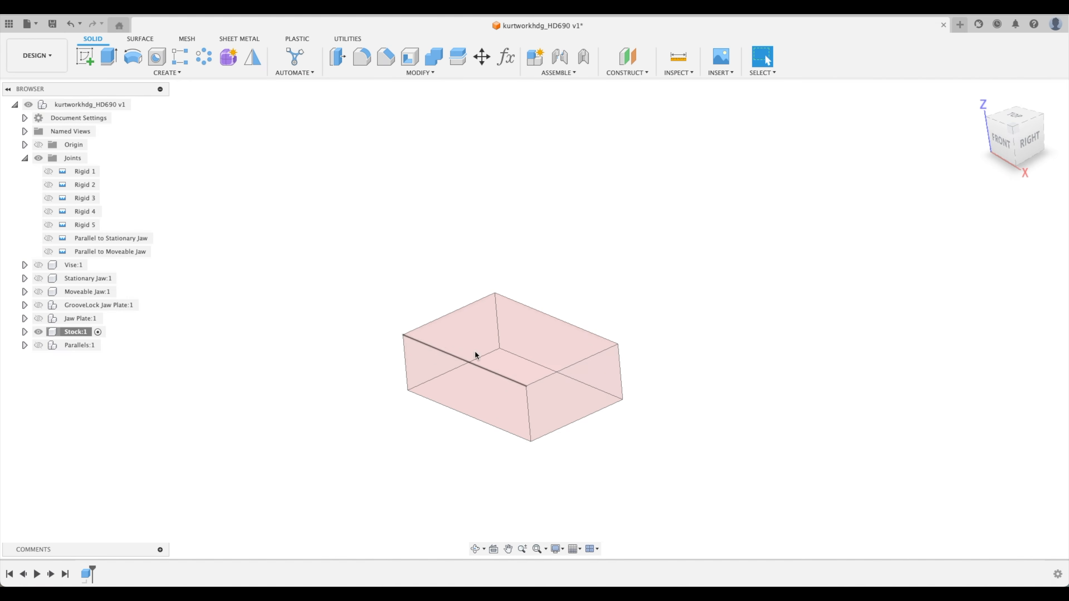
{"action": "middle_click_drag", "start_coordinate": [631, 294], "coordinate": [592, 310], "text": "shift"}
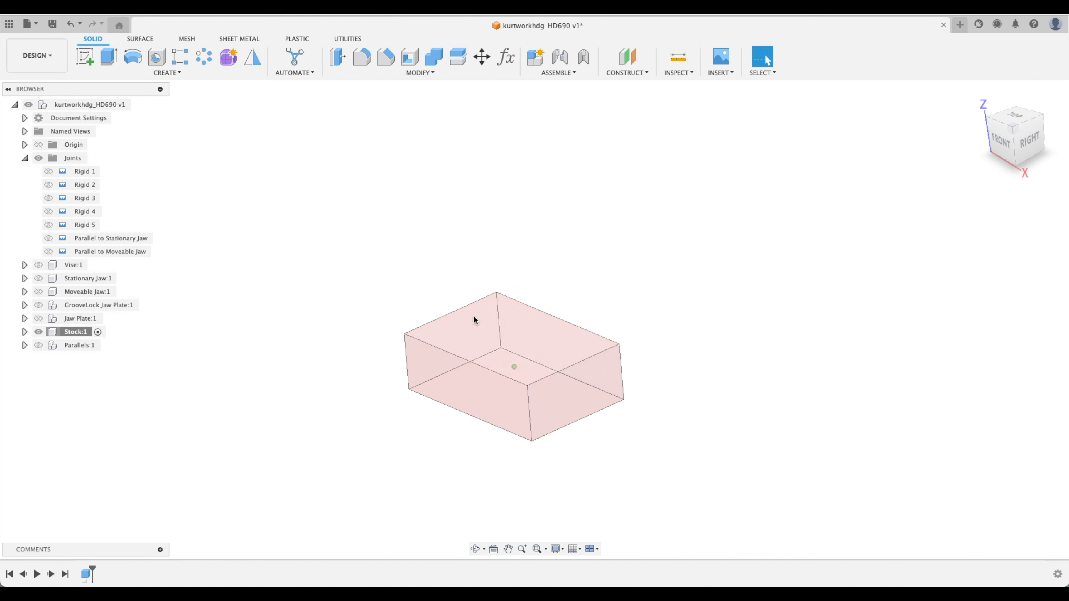
Step: Show the vise, both jaws and both jaw plates again, collapse the joints list and activate the top-level assembly
{"action": "left_click", "coordinate": [39, 319]}
{"action": "left_click", "coordinate": [38, 305]}
{"action": "left_click", "coordinate": [39, 291]}
{"action": "left_click", "coordinate": [39, 278]}
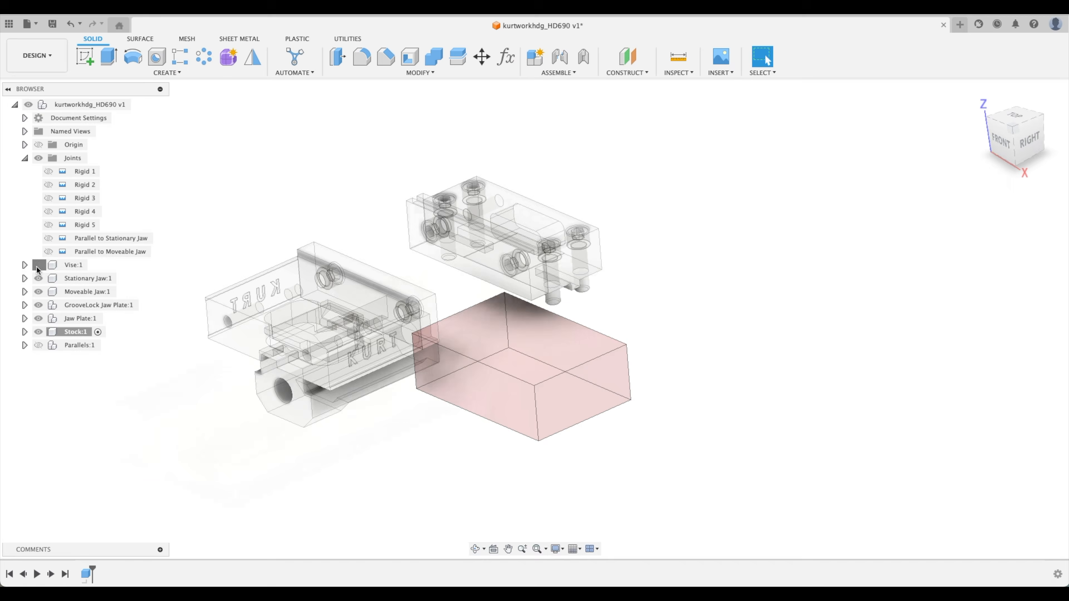
{"action": "left_click", "coordinate": [38, 265]}
{"action": "left_click", "coordinate": [24, 158]}
{"action": "double_click", "coordinate": [87, 104]}
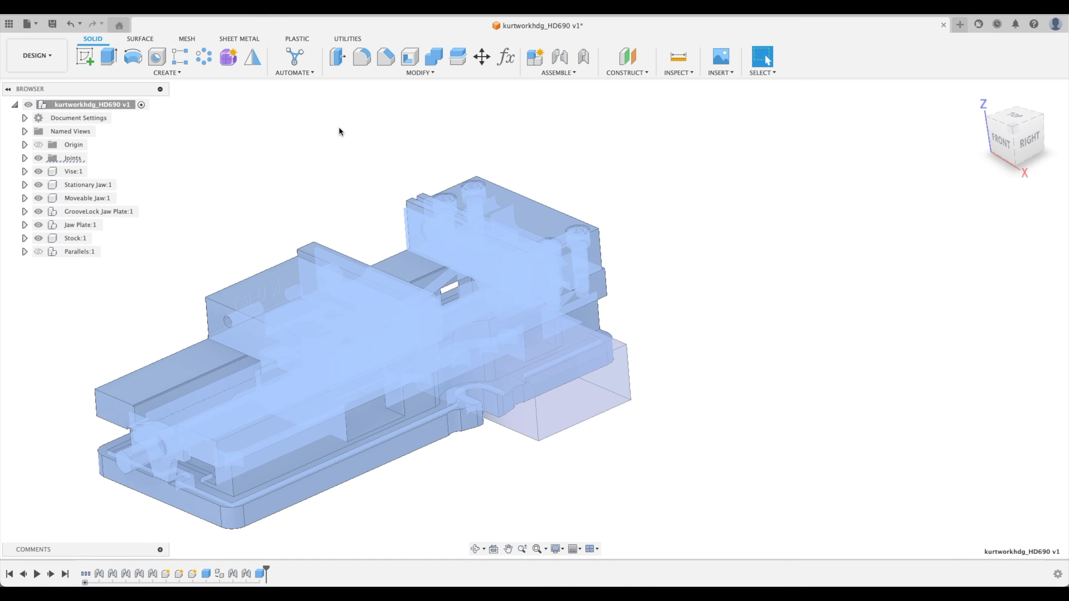
Step: Move Stock clear of the vise and joint its long side's bottom midpoint to the bottom midpoint of the stationary jaw's plate
{"action": "left_click_drag", "start_coordinate": [568, 420], "coordinate": [830, 291]}
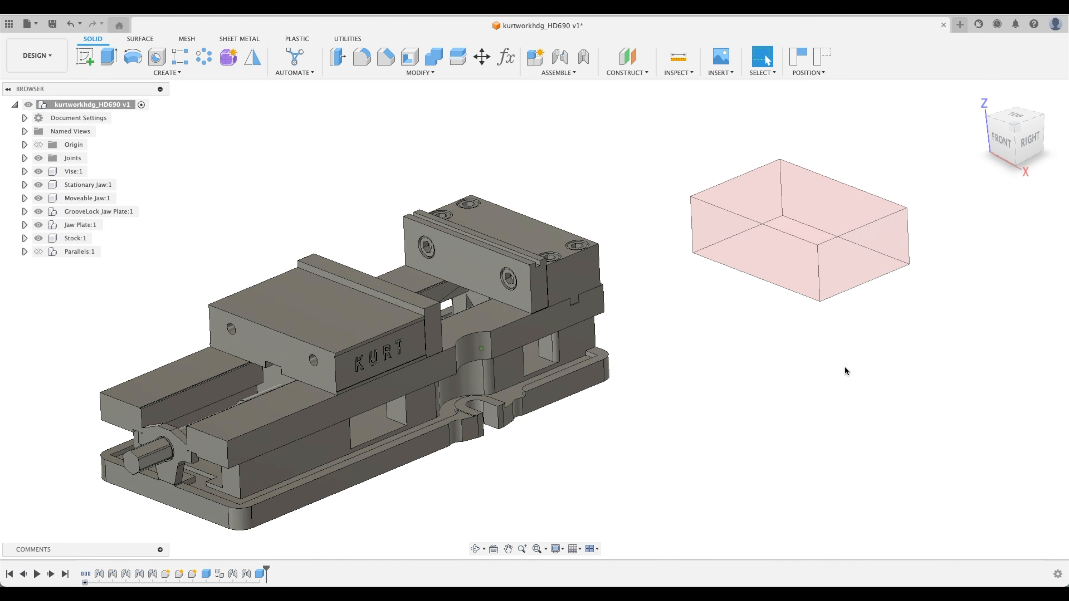
{"action": "middle_click_drag", "start_coordinate": [709, 385], "coordinate": [567, 64], "text": "shift"}
{"action": "left_click", "coordinate": [567, 64]}
{"action": "middle_click_drag", "start_coordinate": [701, 404], "coordinate": [635, 340], "text": "shift"}
{"action": "left_click", "coordinate": [566, 349]}
{"action": "middle_click_drag", "start_coordinate": [566, 349], "coordinate": [318, 333], "text": "shift"}
{"action": "scroll", "coordinate": [320, 283], "scroll_direction": "up", "scroll_amount": 5}
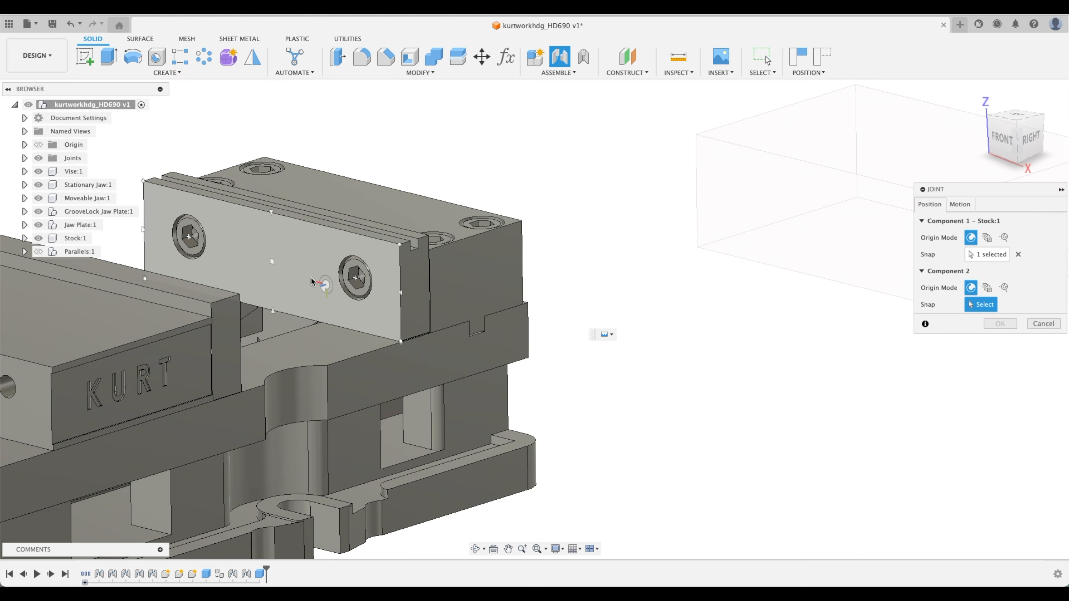
{"action": "left_click", "coordinate": [320, 299]}
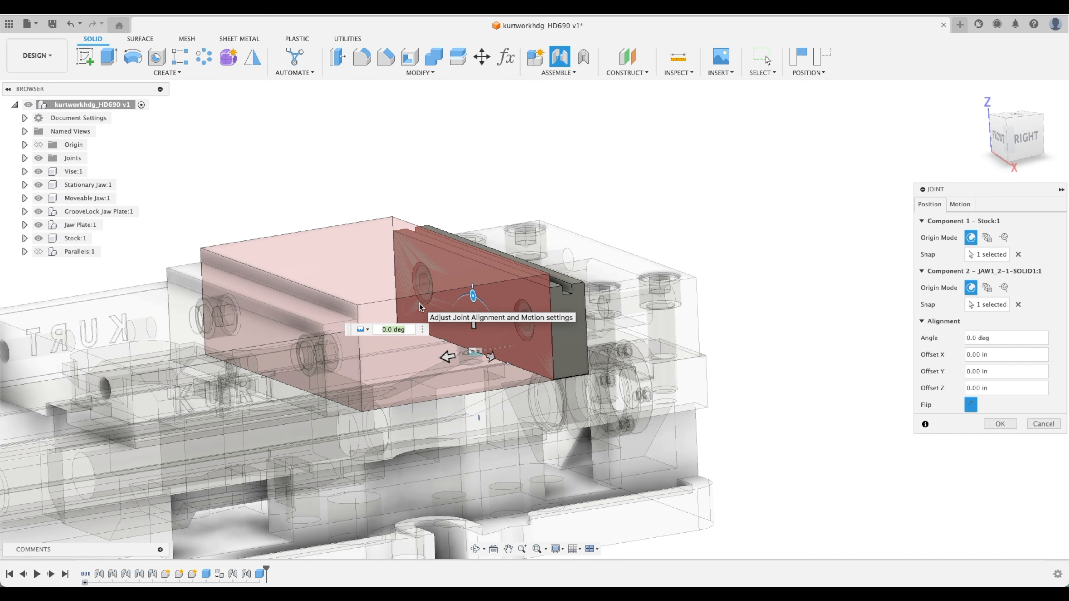
Step: Set the stock joint's vertical Offset Y to the ParallelHeight parameter and finish the joint
{"action": "middle_click_drag", "start_coordinate": [557, 292], "coordinate": [483, 331], "text": "shift"}
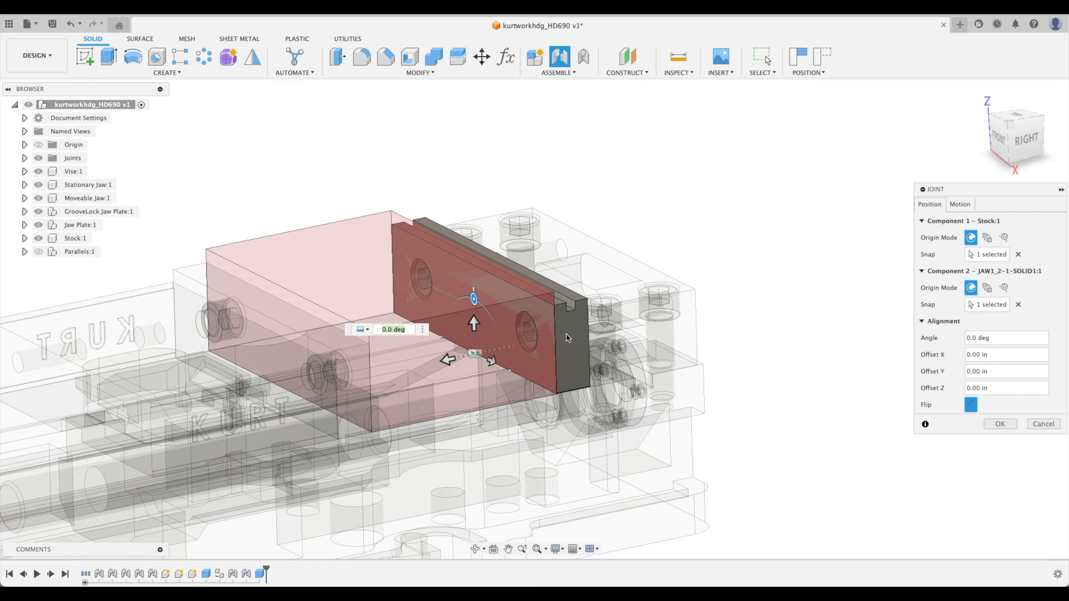
{"action": "left_click_drag", "start_coordinate": [478, 326], "coordinate": [473, 287]}
{"action": "left_click", "coordinate": [590, 340]}
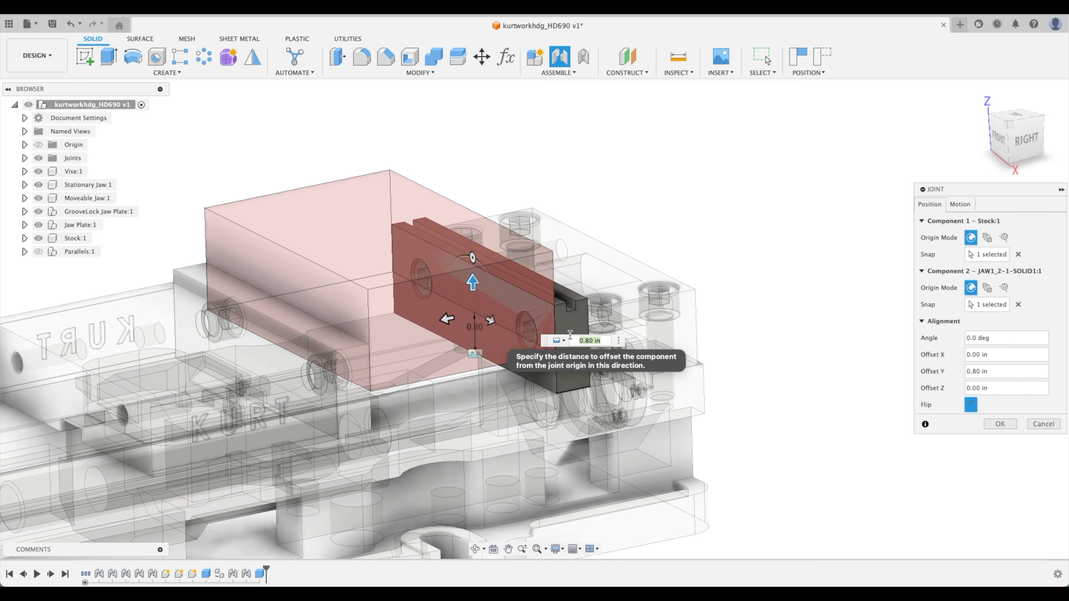
{"action": "type", "text": "pa"}
{"action": "key", "text": "Down"}
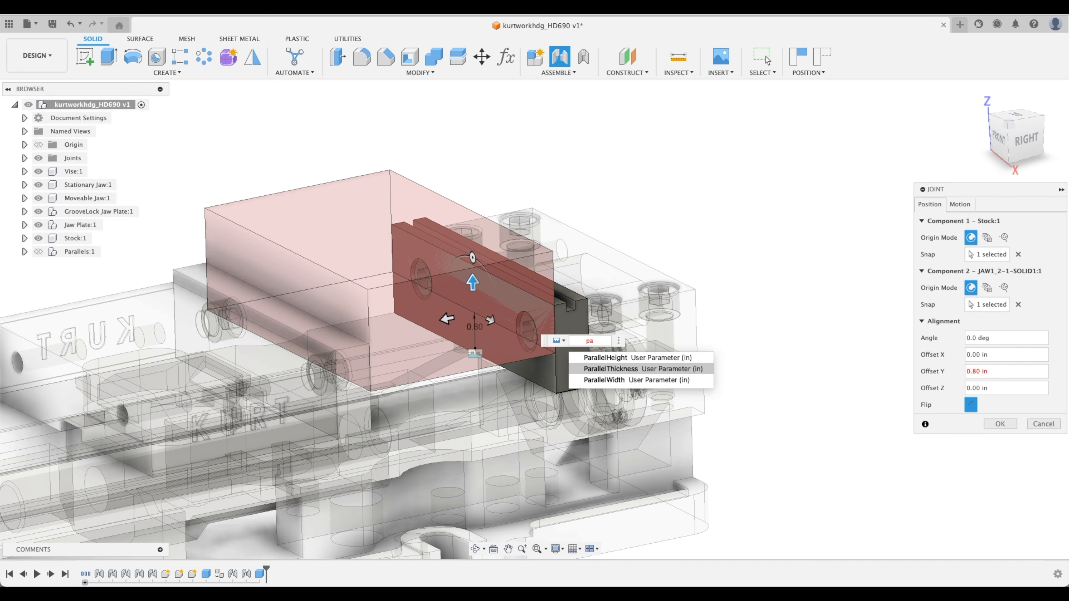
{"action": "key", "text": "Up"}
{"action": "key", "text": "Return"}
{"action": "middle_click_drag", "start_coordinate": [569, 338], "coordinate": [569, 335], "text": "shift"}
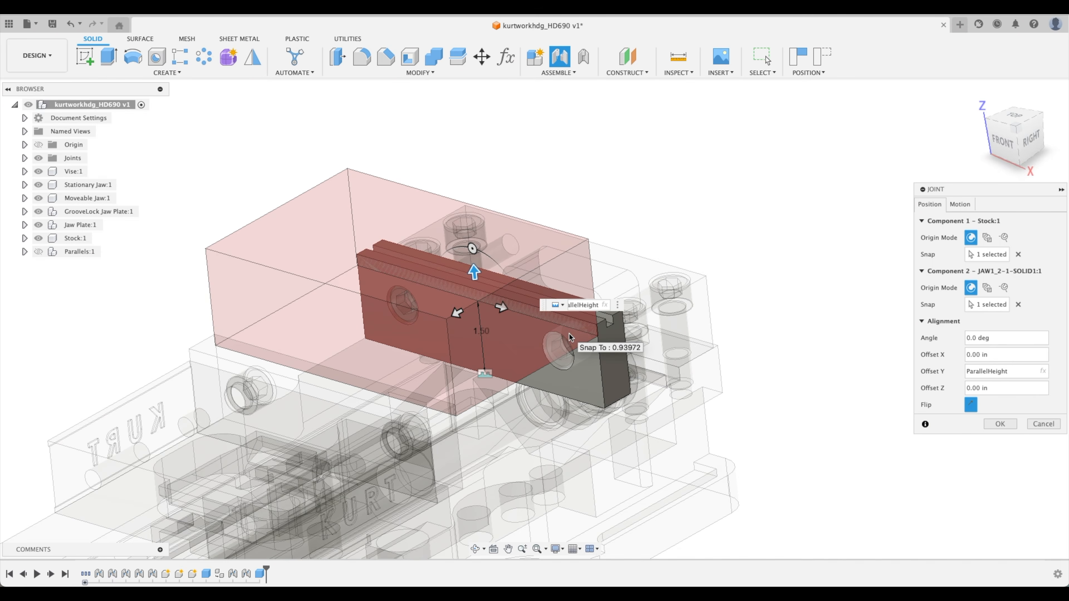
{"action": "key", "text": "Return"}
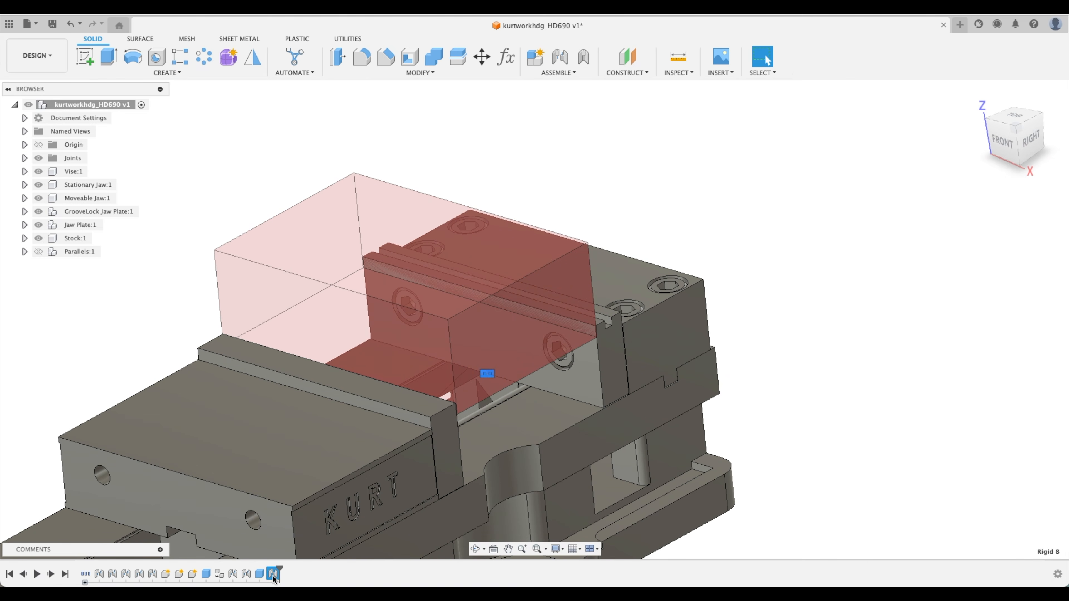
Step: Edit the stock joint and set its sideways Offset X to the StockOffset parameter
{"action": "double_click", "coordinate": [272, 578]}
{"action": "mouse_move", "coordinate": [510, 310]}
{"action": "left_mouse_down"}
{"action": "mouse_move", "coordinate": [589, 342]}
{"action": "mouse_move", "coordinate": [511, 310]}
{"action": "left_mouse_up"}
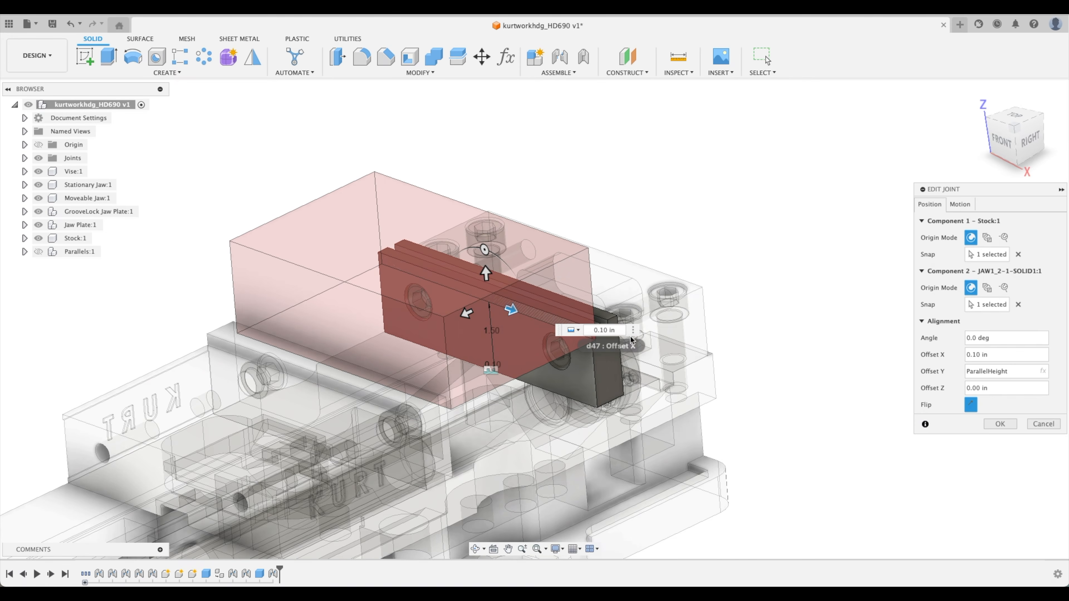
{"action": "type", "text": "off"}
{"action": "key", "text": "BackSpace"}
{"action": "key", "text": "BackSpace"}
{"action": "key", "text": "BackSpace"}
{"action": "key", "text": "BackSpace"}
{"action": "key", "text": "BackSpace"}
{"action": "key", "text": "BackSpace"}
{"action": "key", "text": "BackSpace"}
{"action": "type", "text": "StockOffset"}
{"action": "key", "text": "Return"}
{"action": "key", "text": "Return"}
Step: Expand the joints list and hide the marker of joint Rigid 8
{"action": "middle_click_drag", "start_coordinate": [621, 344], "coordinate": [480, 278], "text": "shift"}
{"action": "left_click", "coordinate": [25, 158]}
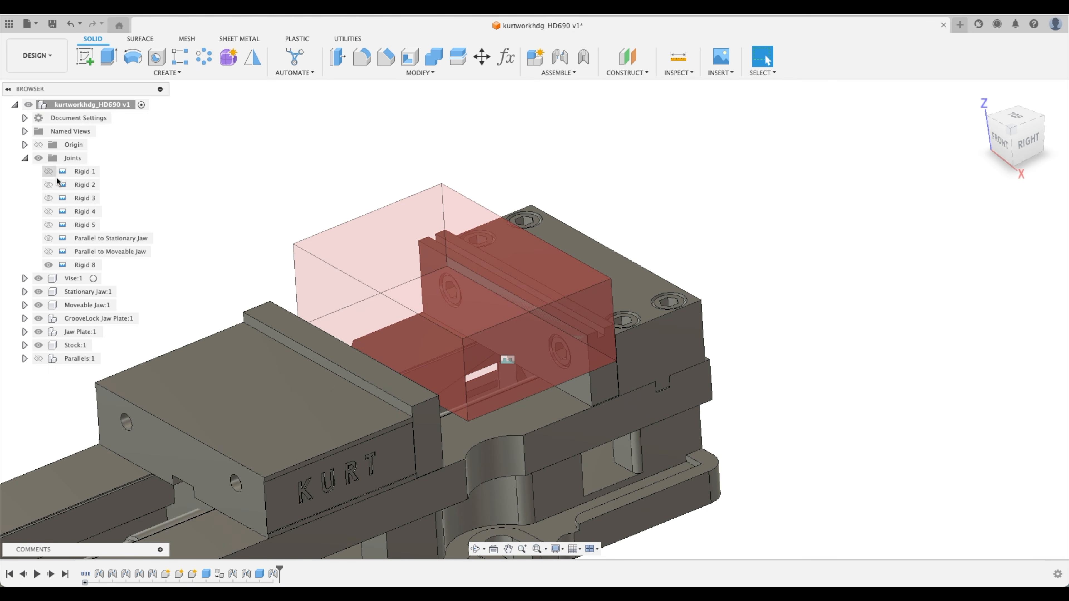
{"action": "middle_click_drag", "start_coordinate": [455, 145], "coordinate": [470, 137], "text": "shift"}
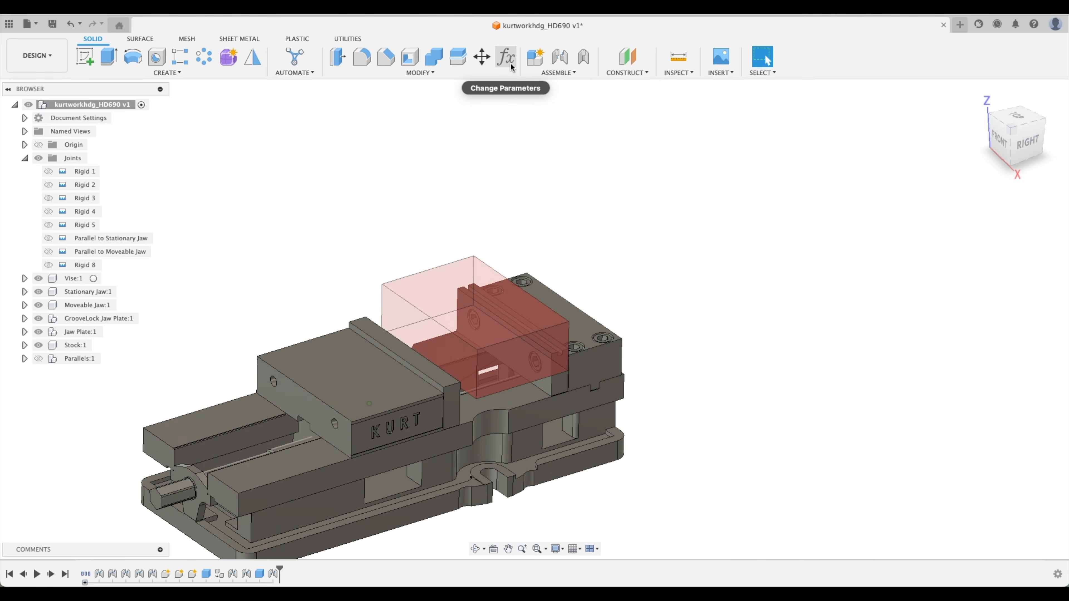
Step: Open the parameter table and set the StockOffset user parameter to 0 in
{"action": "left_click", "coordinate": [511, 63]}
{"action": "left_click_drag", "start_coordinate": [568, 143], "coordinate": [777, 50]}
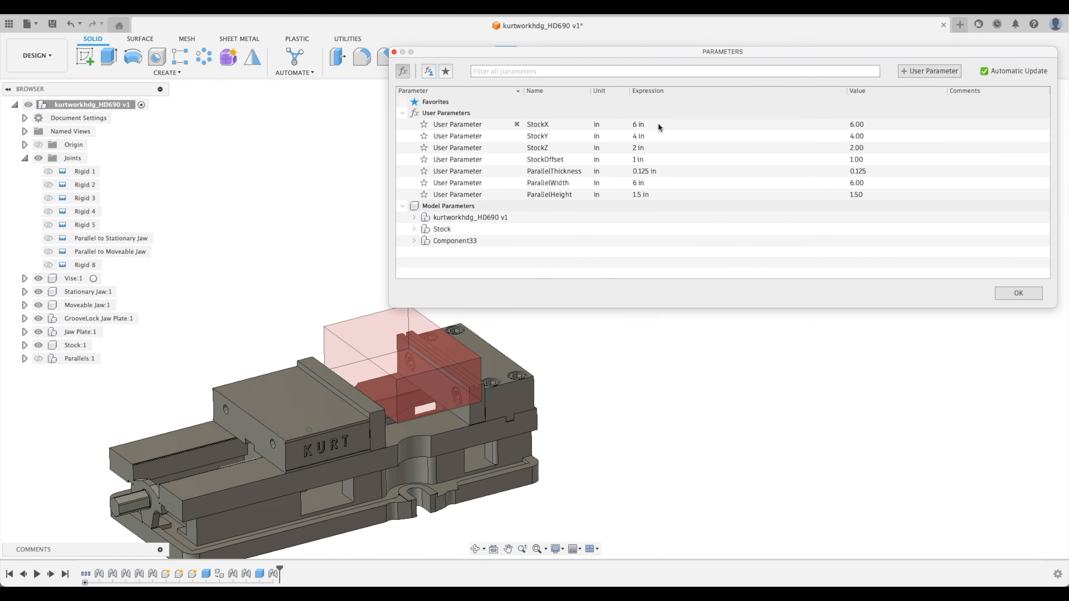
{"action": "double_click", "coordinate": [673, 160]}
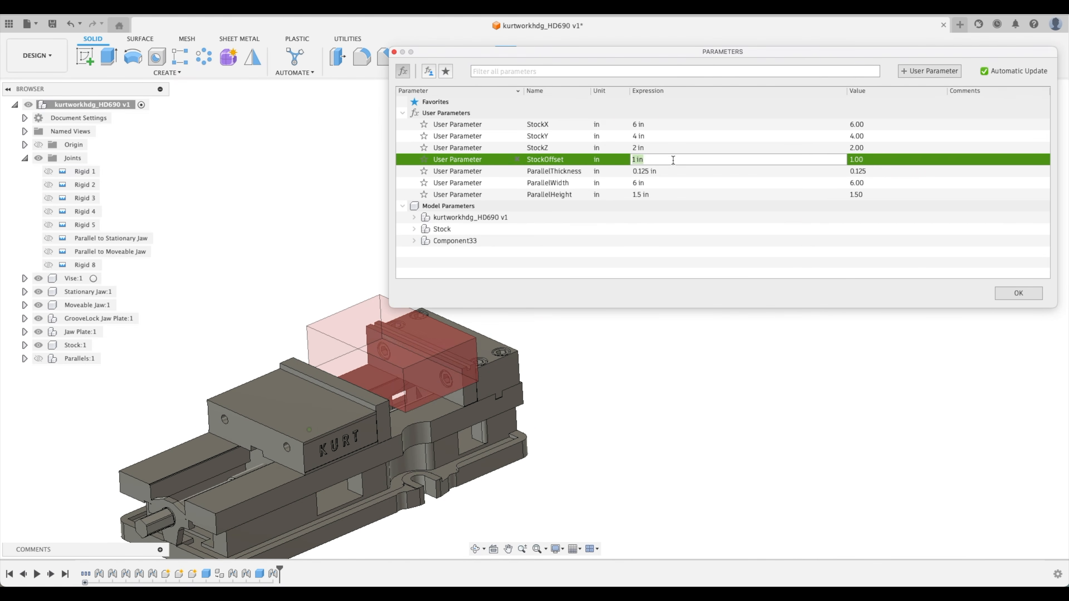
{"action": "type", "text": "0"}
{"action": "key", "text": "Return"}
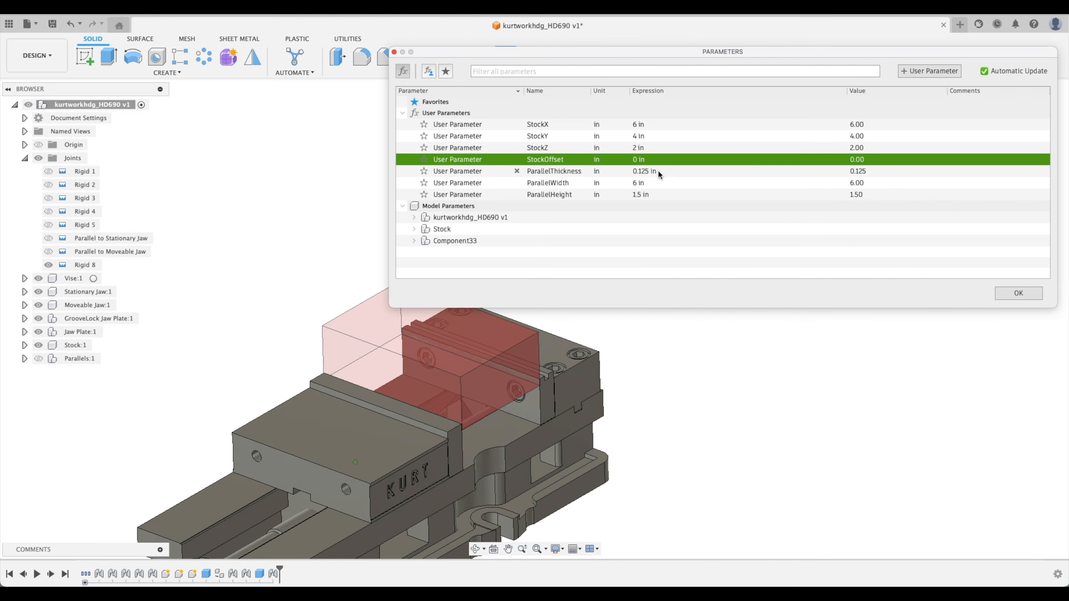
Step: Set the StockZ user parameter to 4 in and raise it further to 6 in
{"action": "double_click", "coordinate": [655, 148]}
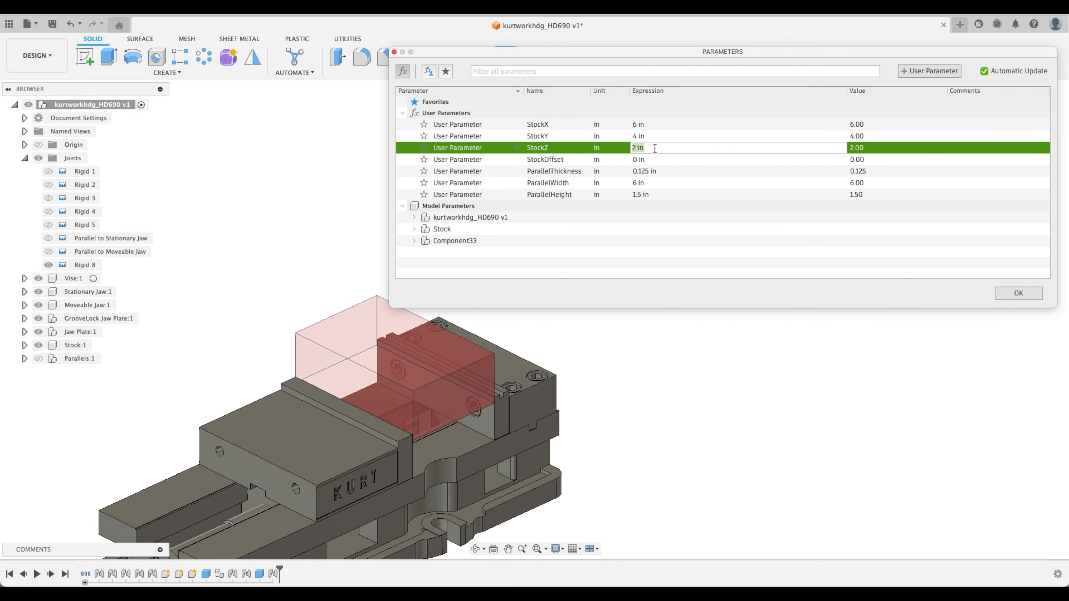
{"action": "key", "text": "Return"}
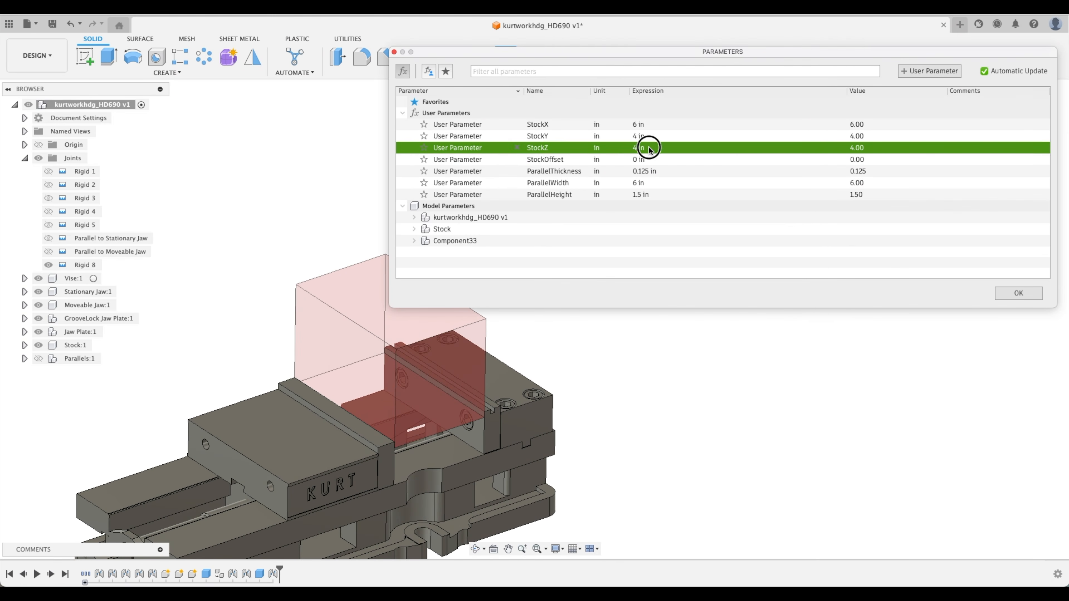
{"action": "double_click", "coordinate": [649, 148]}
{"action": "type", "text": "6"}
{"action": "key", "text": "Return"}
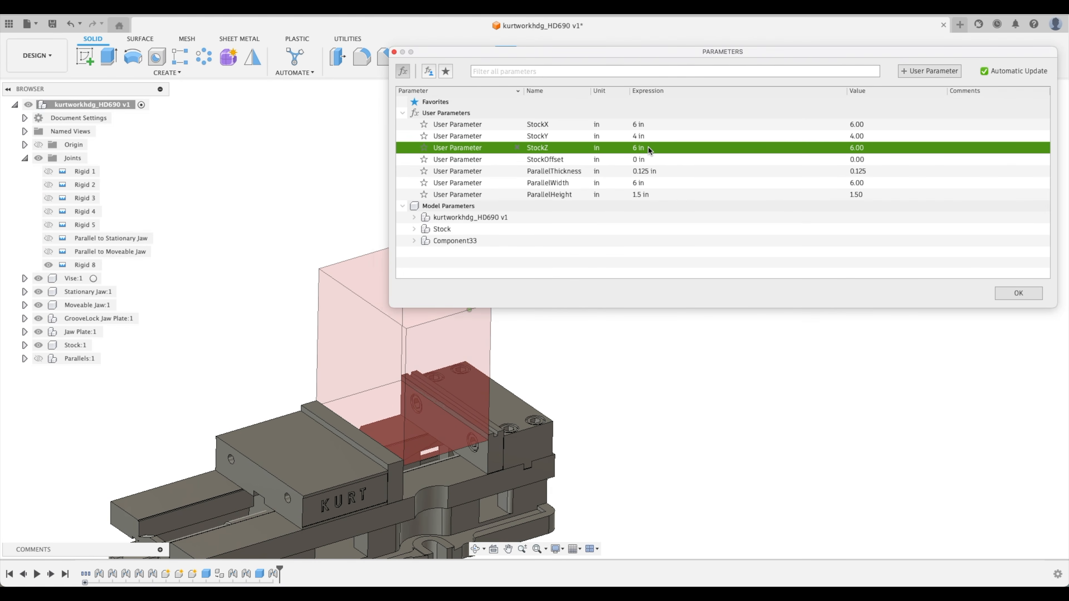
Step: Set the StockZ user parameter to 1 in and raise it to 2 in
{"action": "double_click", "coordinate": [650, 148]}
{"action": "type", "text": "1"}
{"action": "key", "text": "Return"}
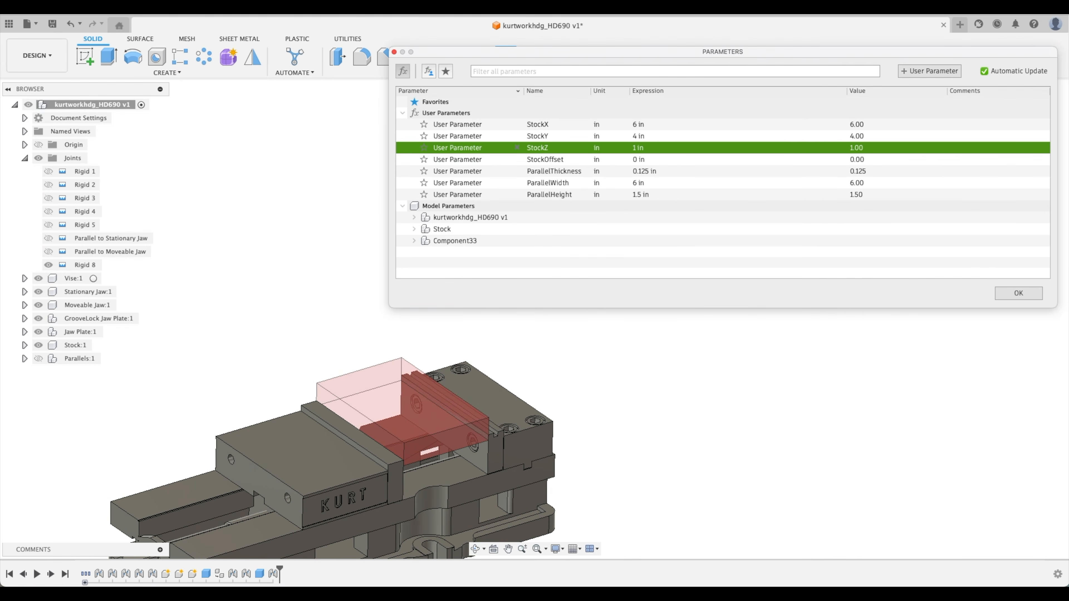
{"action": "double_click", "coordinate": [655, 149]}
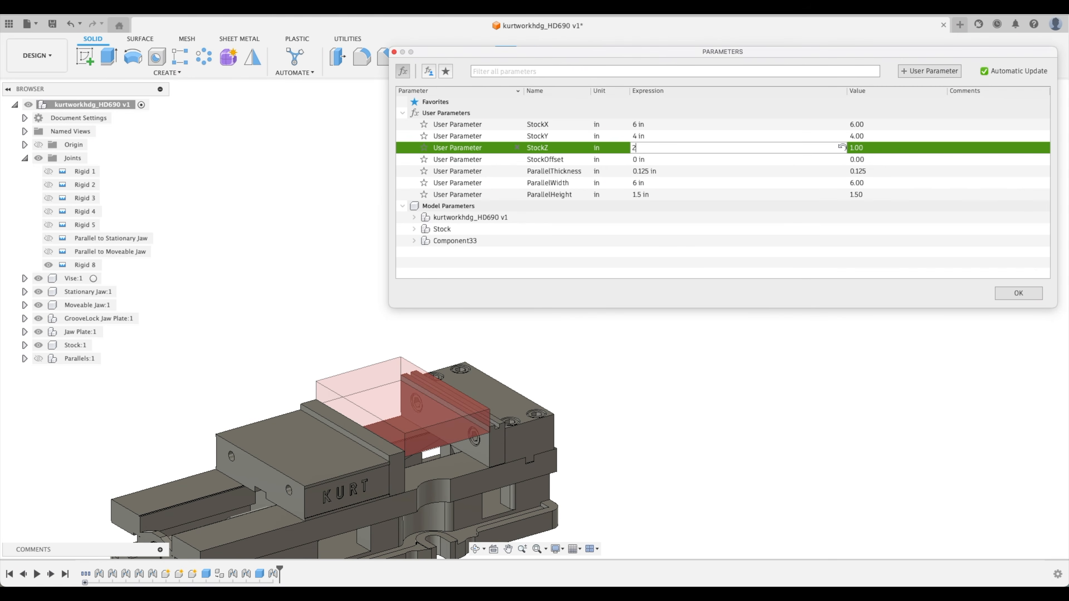
{"action": "type", "text": "2"}
{"action": "key", "text": "Return"}
Step: Set the StockY user parameter to 8 in and close the parameter table
{"action": "double_click", "coordinate": [653, 136]}
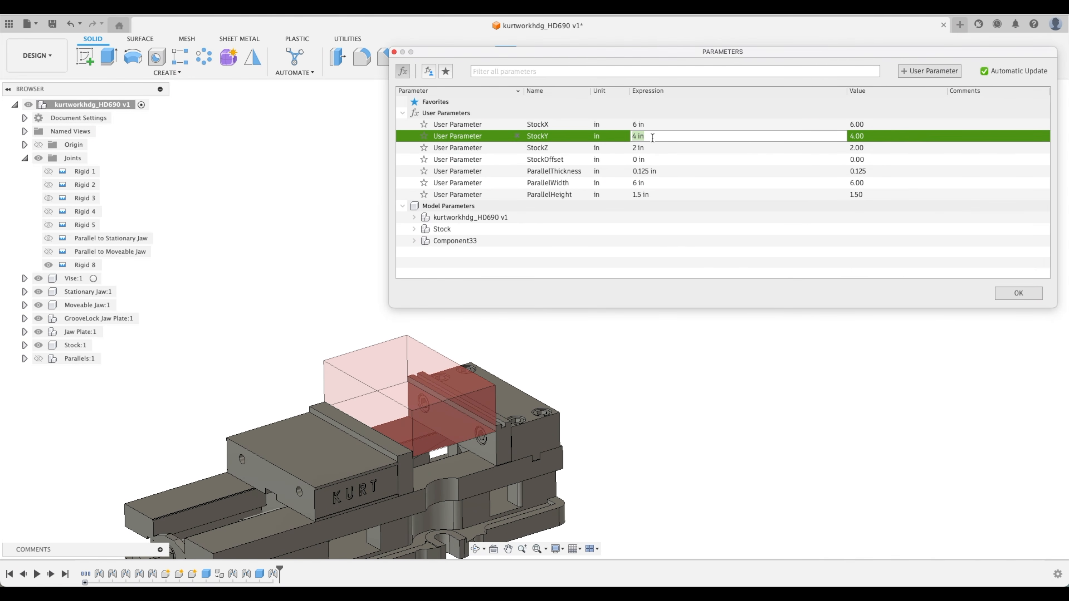
{"action": "type", "text": "8"}
{"action": "key", "text": "Return"}
{"action": "middle_click_drag", "start_coordinate": [479, 362], "coordinate": [417, 362], "text": "shift"}
{"action": "left_click", "coordinate": [1019, 293]}
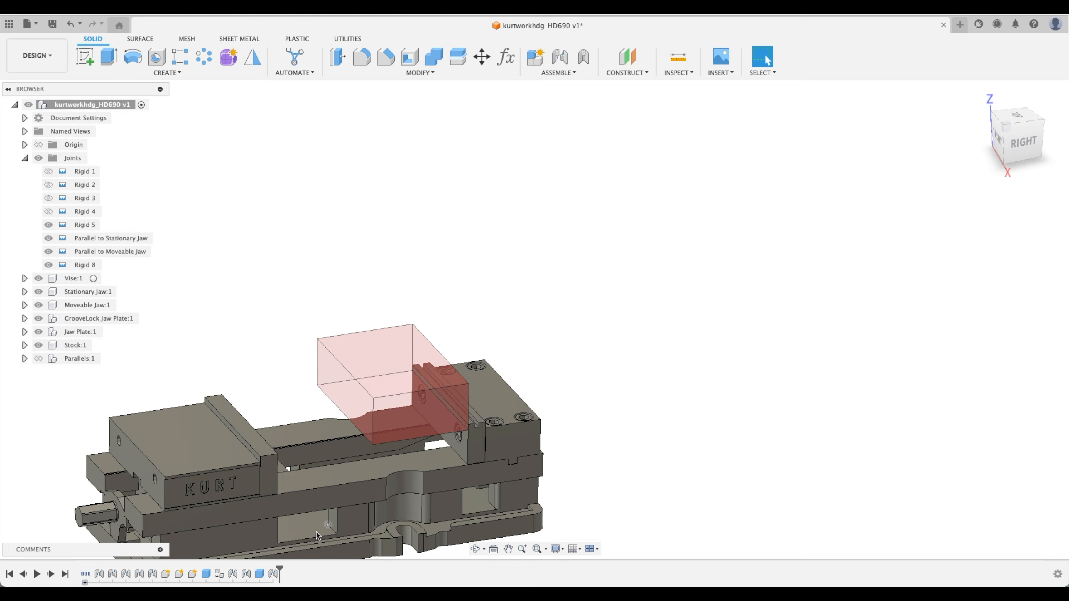
Step: Edit the stock's box feature and set its length to the StockX parameter
{"action": "double_click", "coordinate": [259, 573]}
{"action": "middle_click_drag", "start_coordinate": [534, 501], "coordinate": [610, 421]}
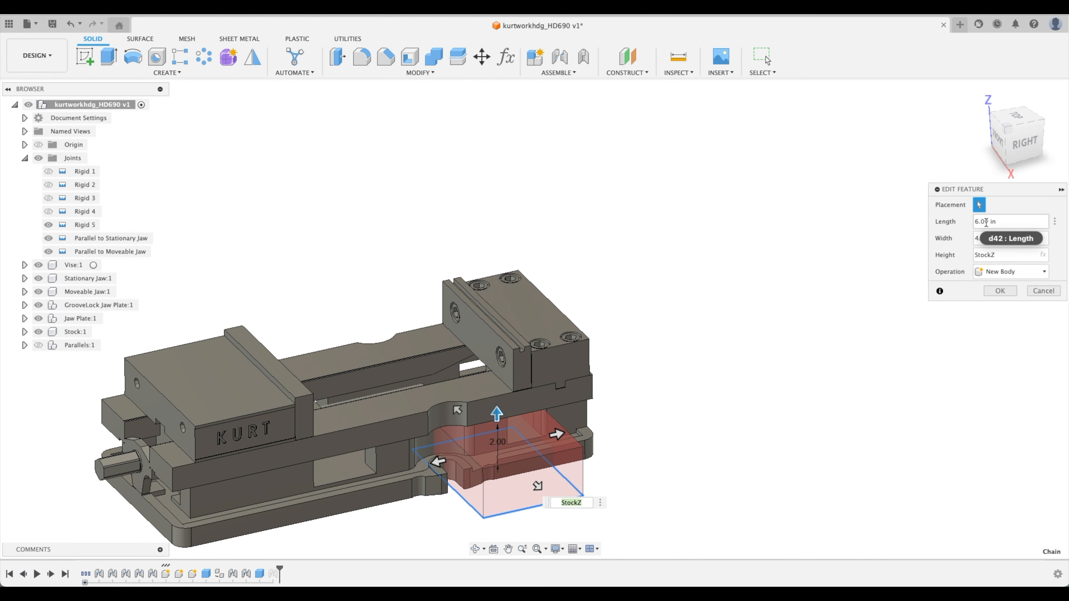
{"action": "left_click", "coordinate": [1010, 222]}
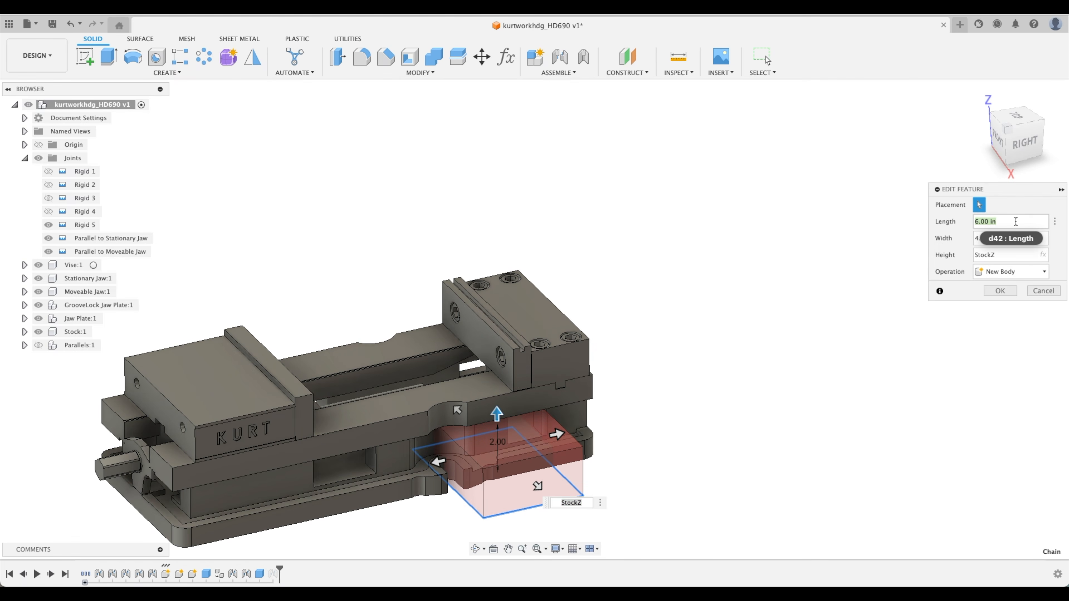
{"action": "type", "text": "sto"}
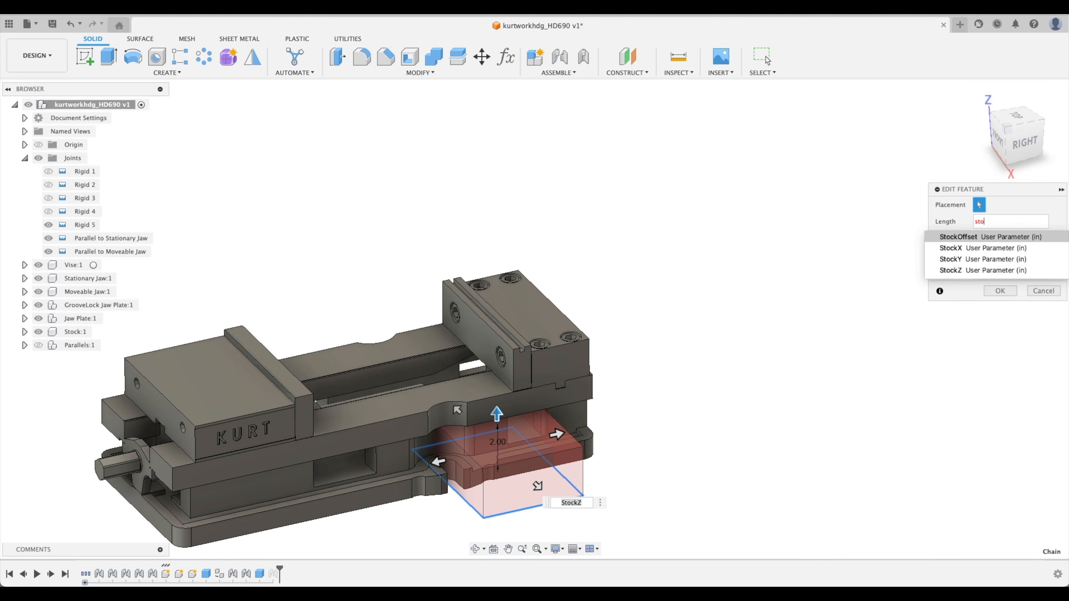
{"action": "key", "text": "Escape"}
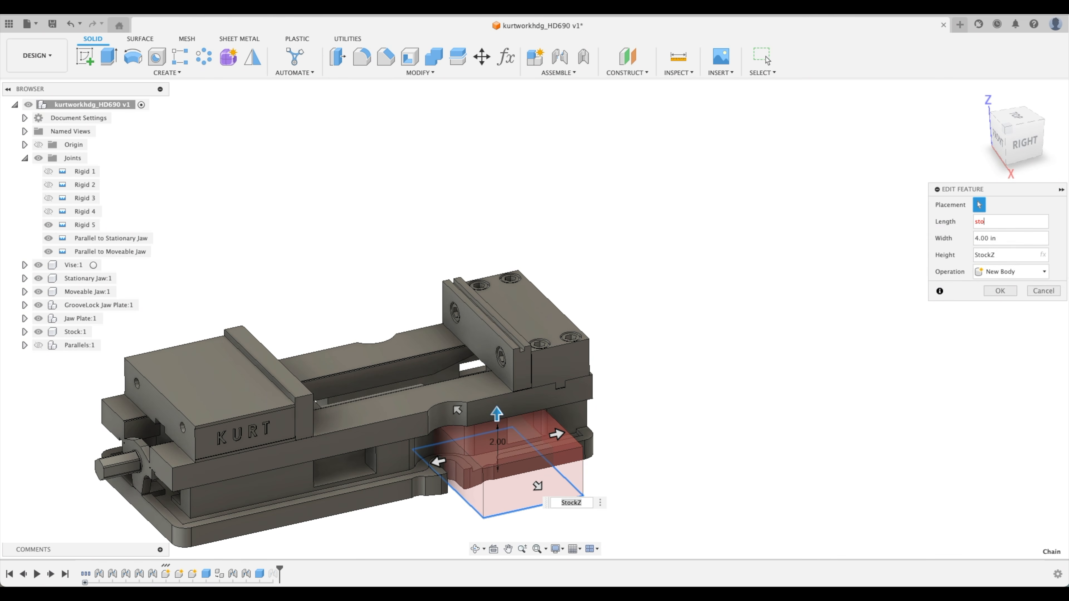
{"action": "type", "text": "c"}
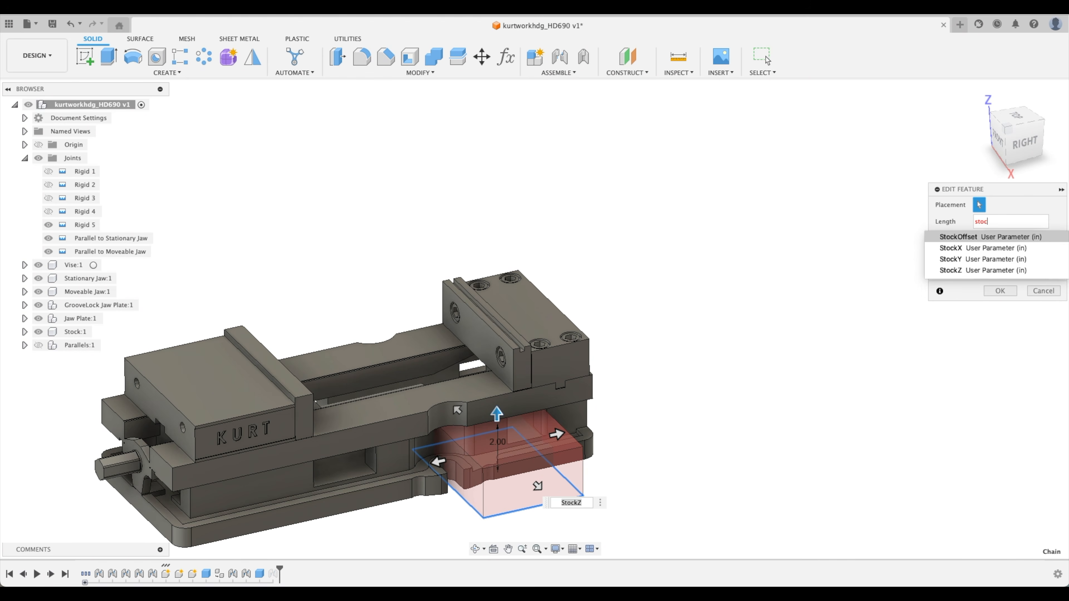
{"action": "type", "text": "k"}
{"action": "key", "text": "Down"}
{"action": "key", "text": "Down"}
{"action": "key", "text": "Return"}
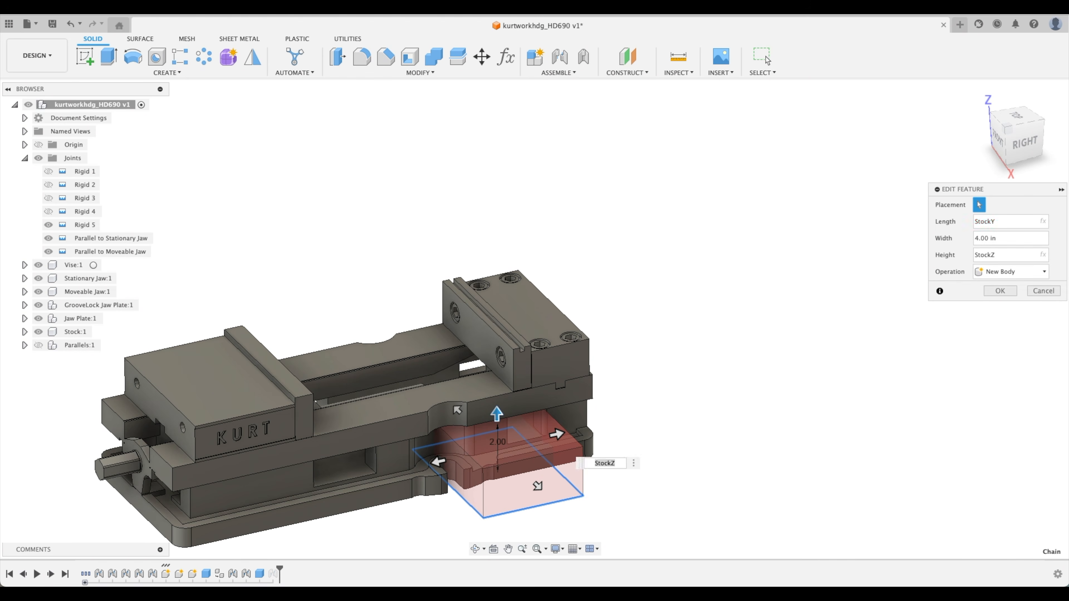
{"action": "key", "text": "BackSpace"}
{"action": "type", "text": "x"}
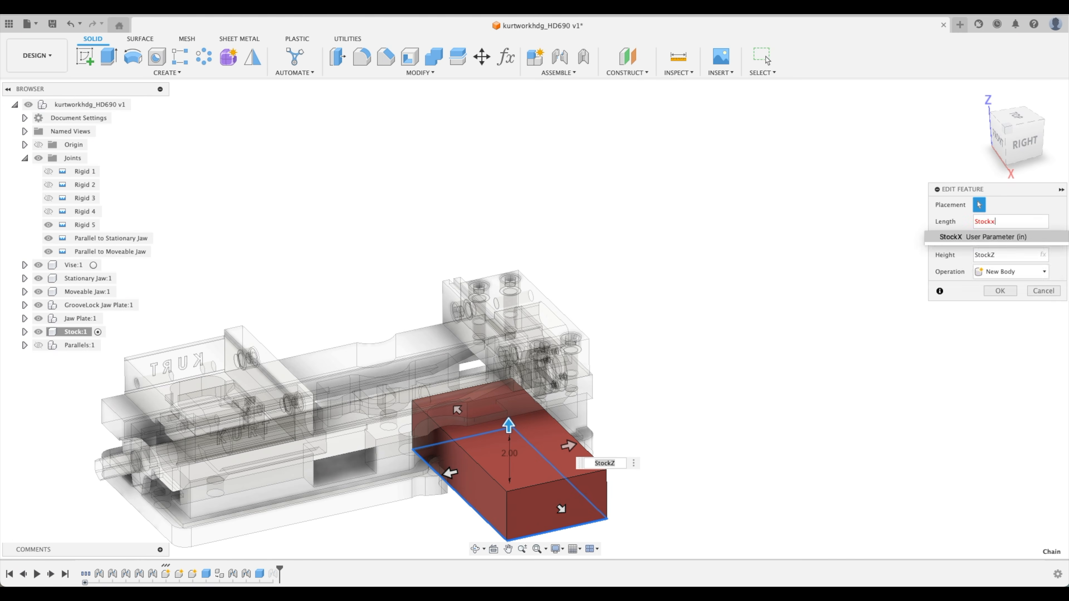
{"action": "key", "text": "Return"}
Step: Set the stock box's width to the StockY parameter and apply the feature edit
{"action": "key", "text": "Tab"}
{"action": "type", "text": "st"}
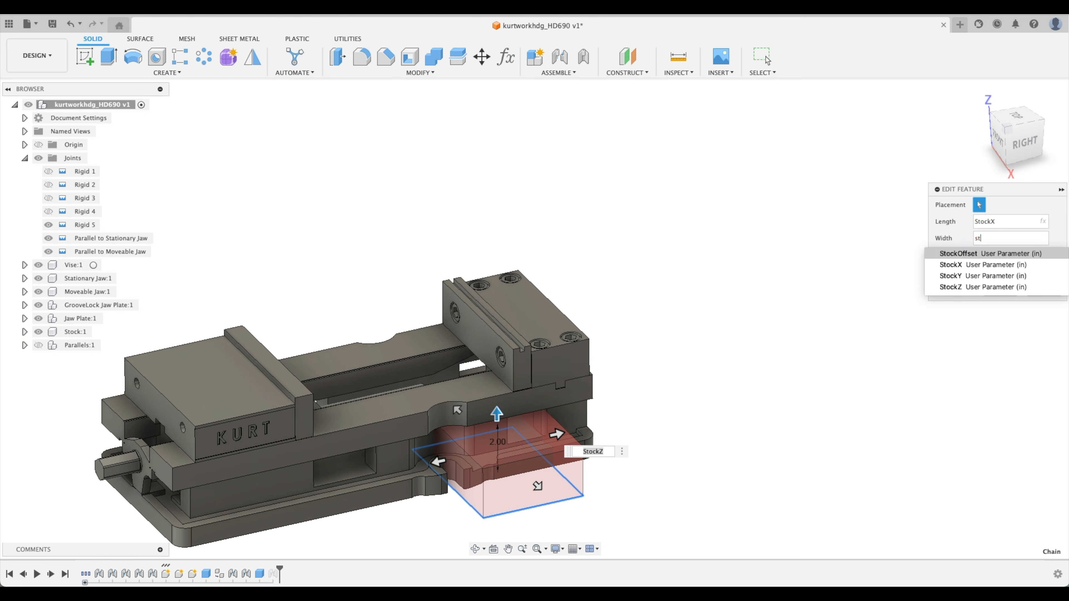
{"action": "key", "text": "Down"}
{"action": "key", "text": "Return"}
{"action": "key", "text": "Return"}
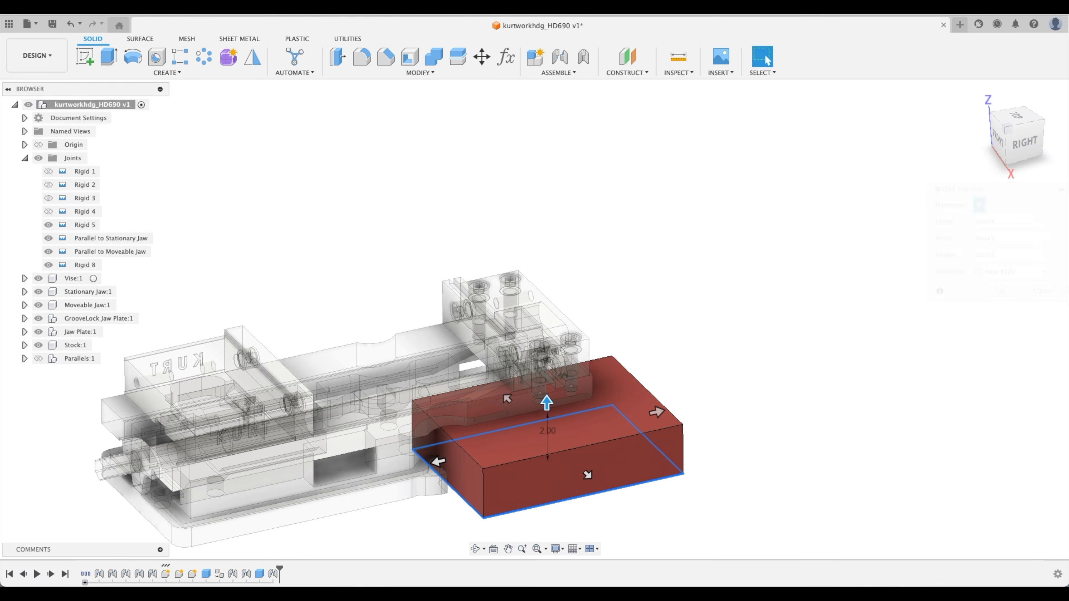
Step: Reopen the parameter table and test the StockY user parameter at 2 in and at 4 in
{"action": "scroll", "coordinate": [759, 287], "scroll_direction": "down", "scroll_amount": 5}
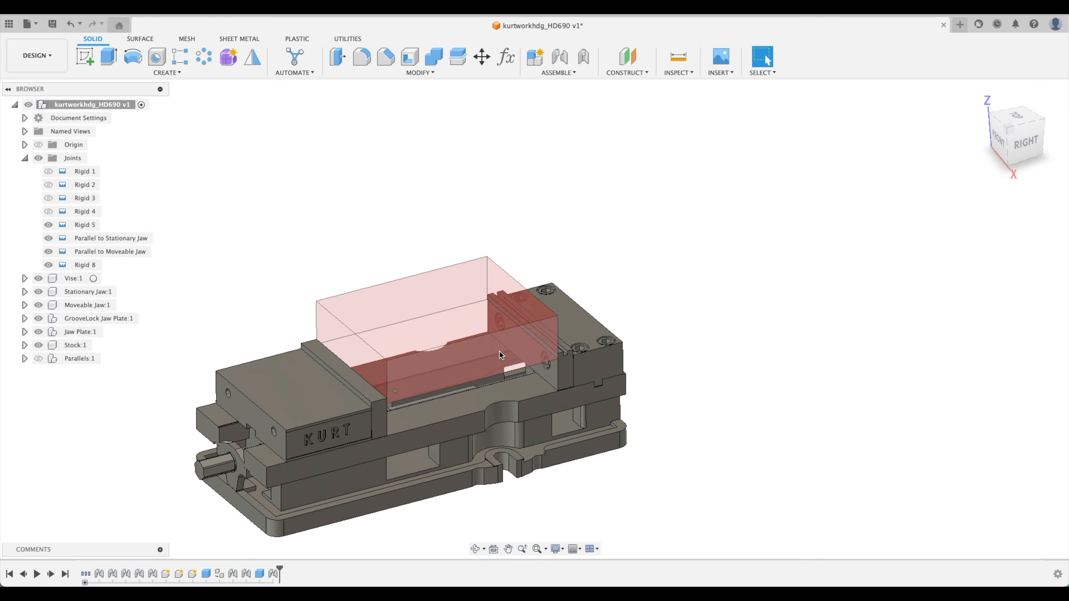
{"action": "left_click", "coordinate": [507, 57]}
{"action": "left_click", "coordinate": [657, 136]}
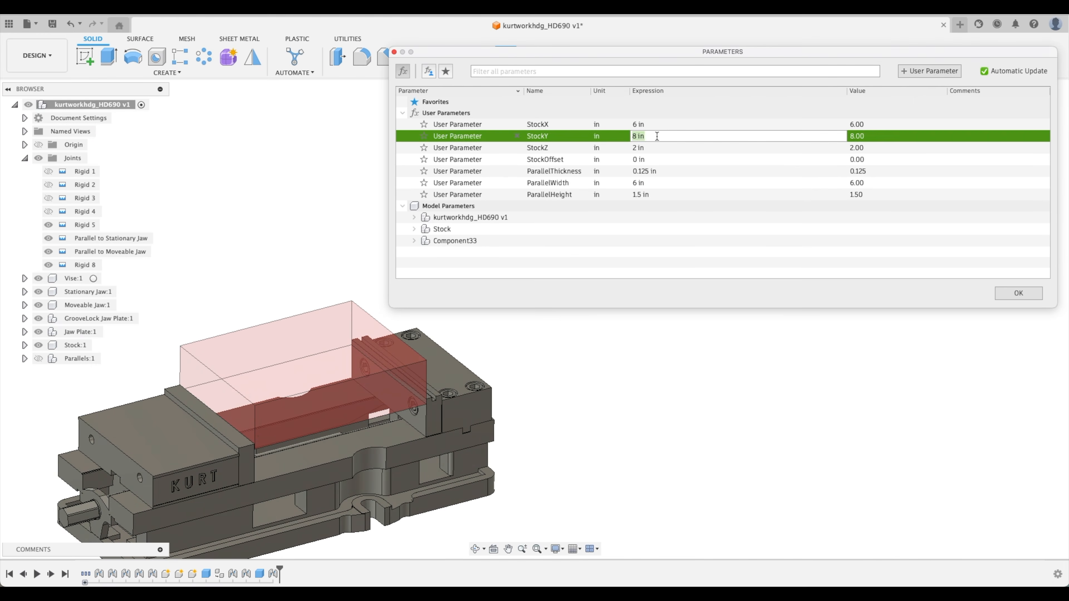
{"action": "key", "text": "Return"}
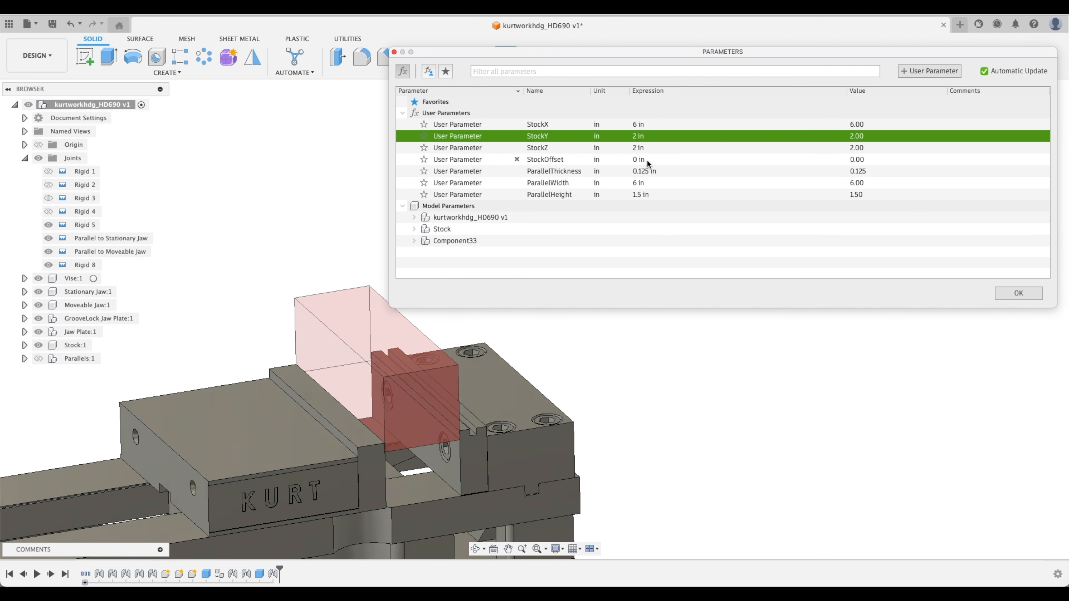
{"action": "left_click", "coordinate": [645, 136]}
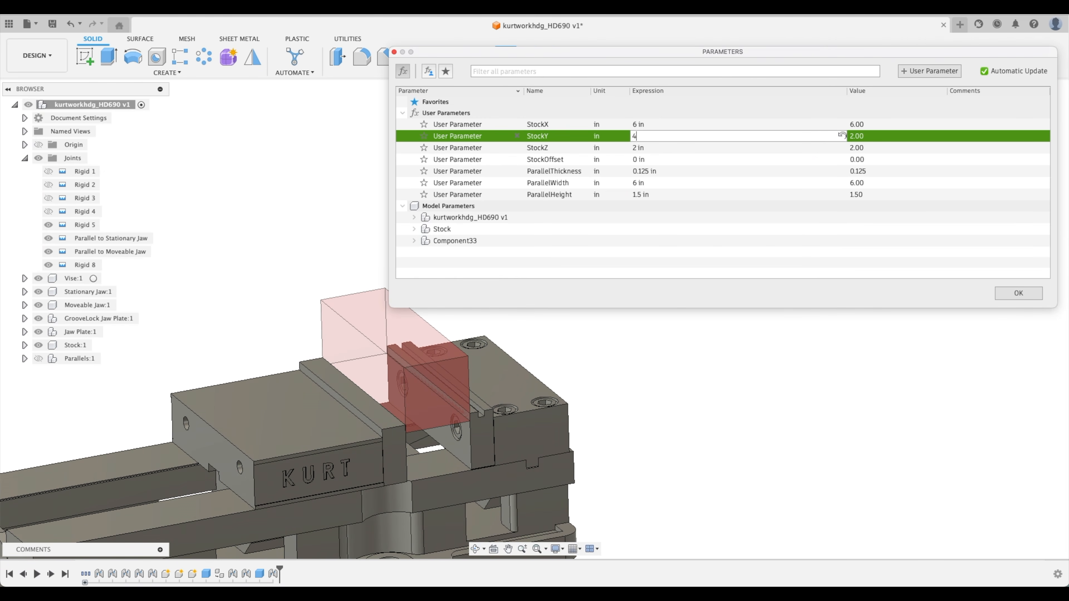
{"action": "type", "text": "4"}
{"action": "key", "text": "Return"}
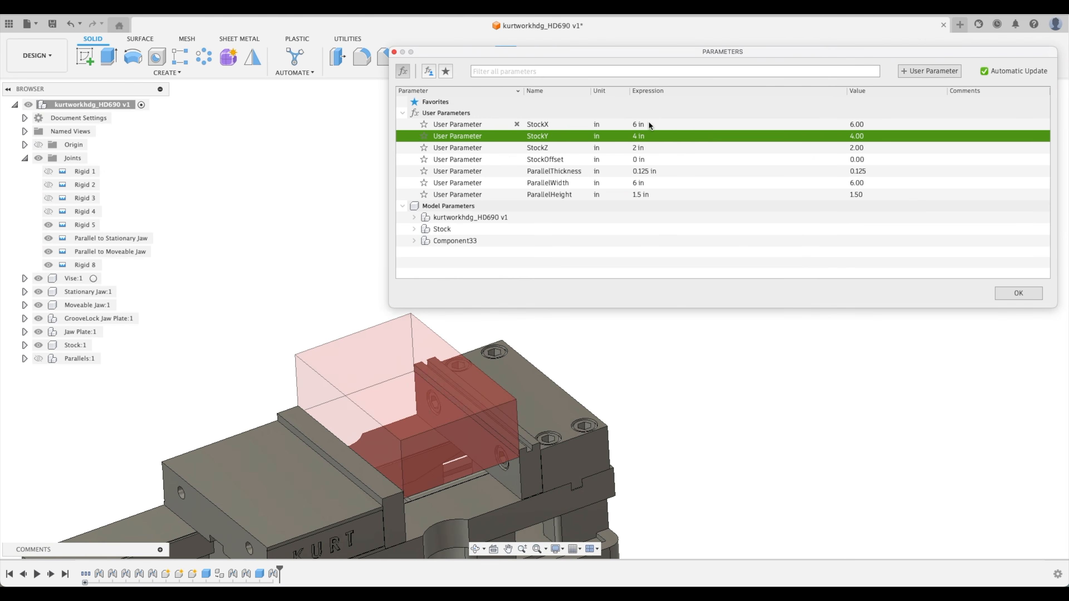
Step: Test the StockX user parameter at 8 in and at 10 in
{"action": "left_click", "coordinate": [650, 124]}
{"action": "type", "text": "8"}
{"action": "key", "text": "Return"}
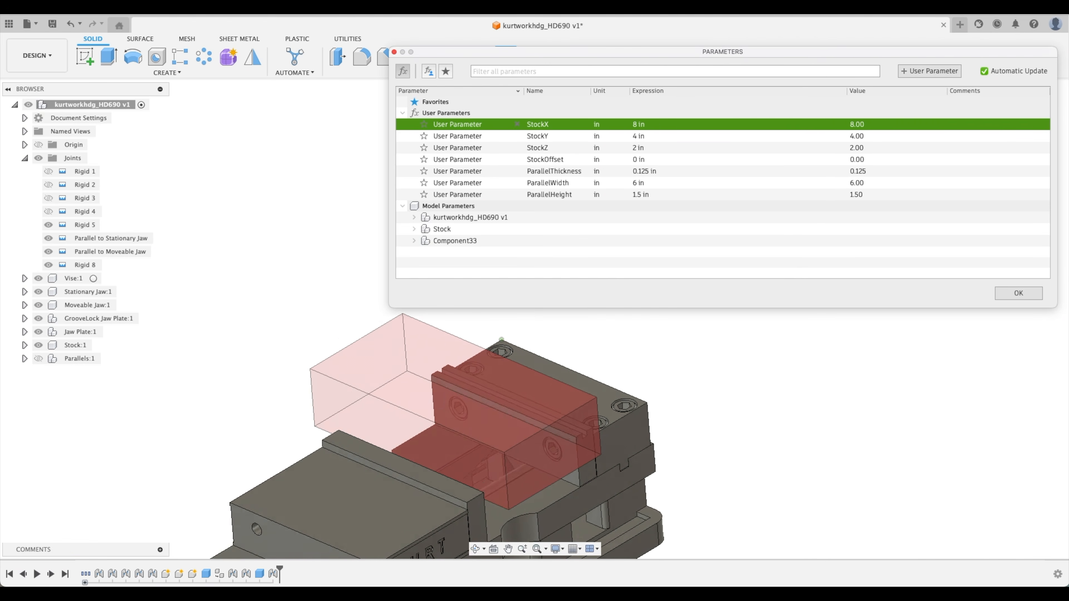
{"action": "left_click", "coordinate": [654, 122]}
{"action": "type", "text": "10"}
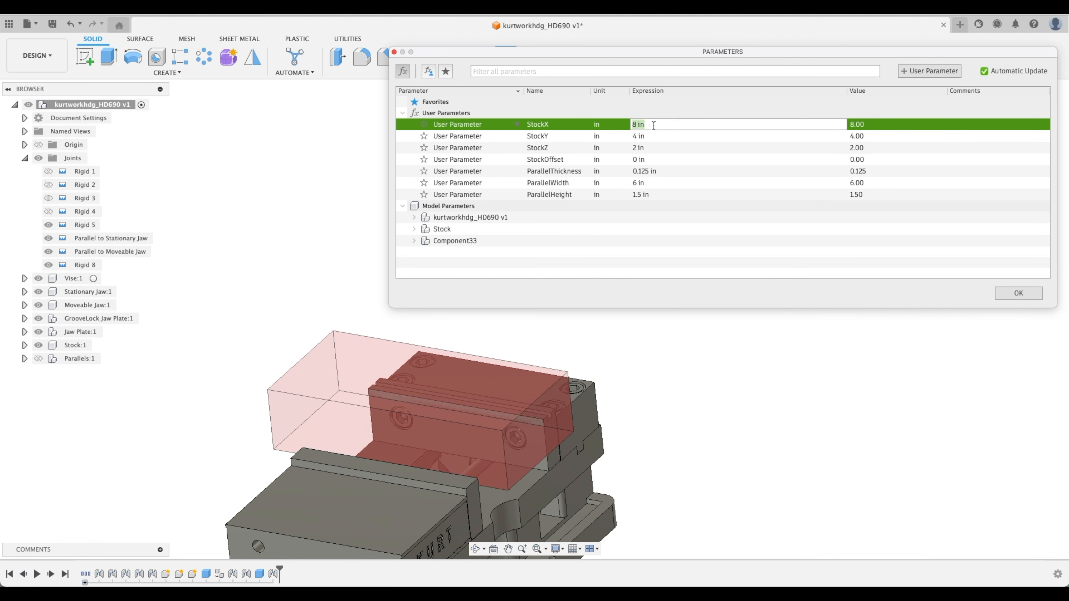
{"action": "key", "text": "Return"}
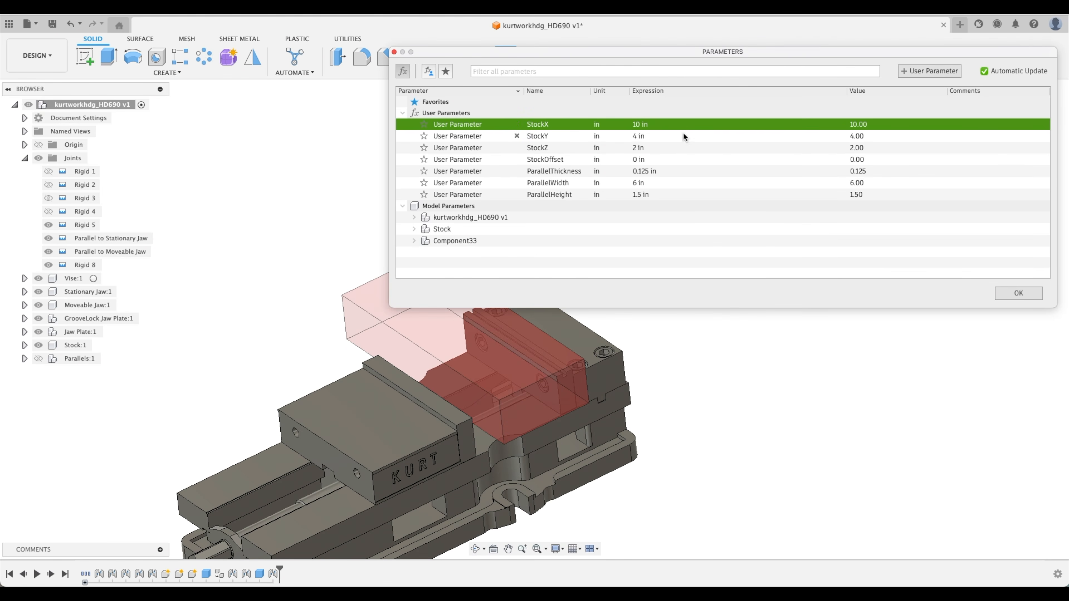
Step: Set the stock size parameters to StockX 4 in, StockY 2 in and StockZ 1 in
{"action": "left_click", "coordinate": [666, 125]}
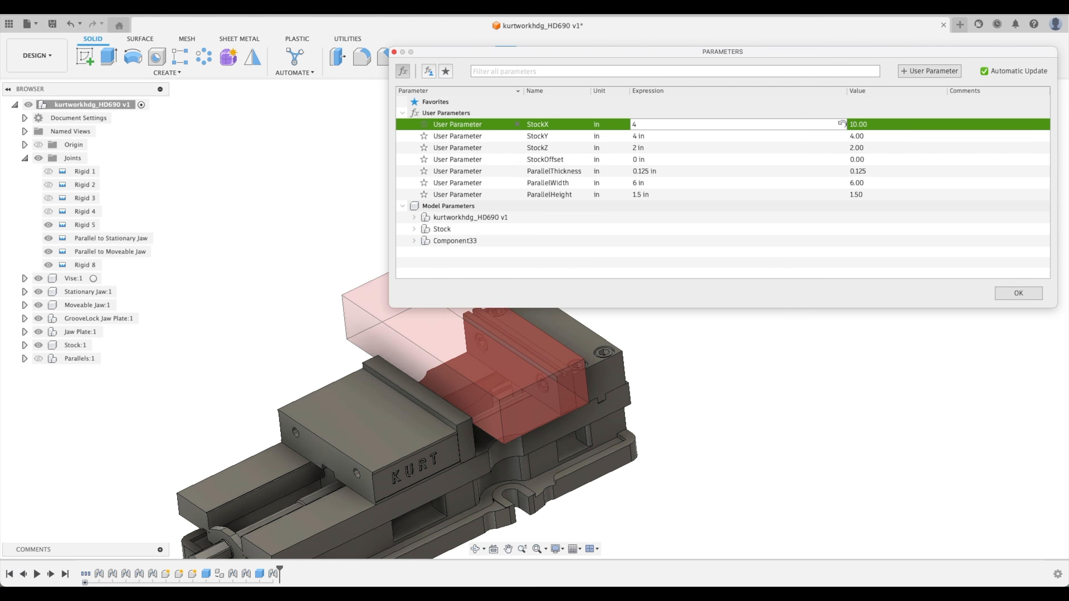
{"action": "left_click", "coordinate": [663, 134]}
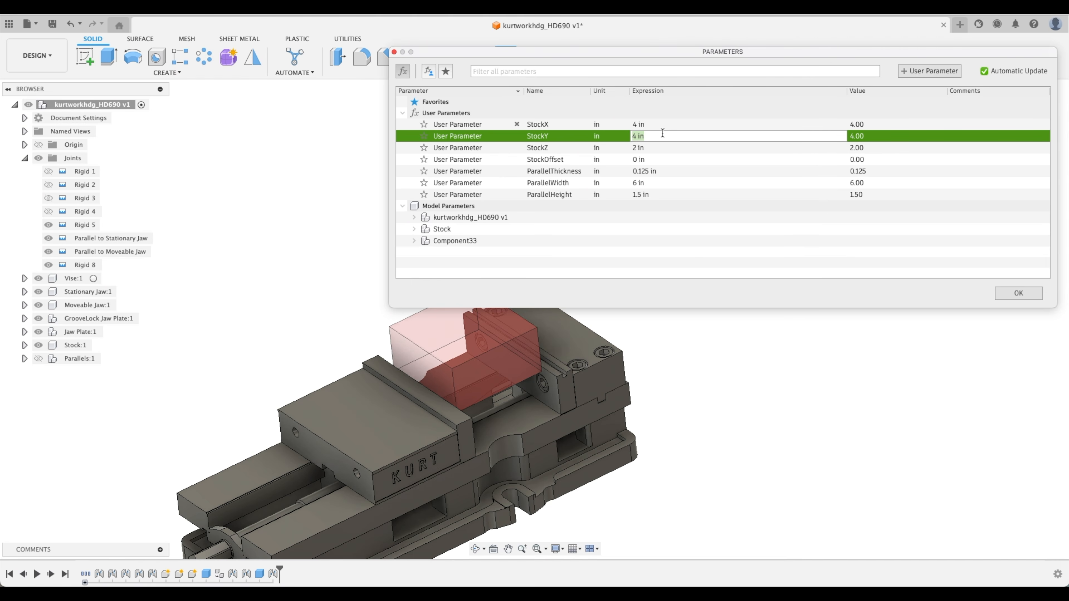
{"action": "left_click", "coordinate": [654, 147]}
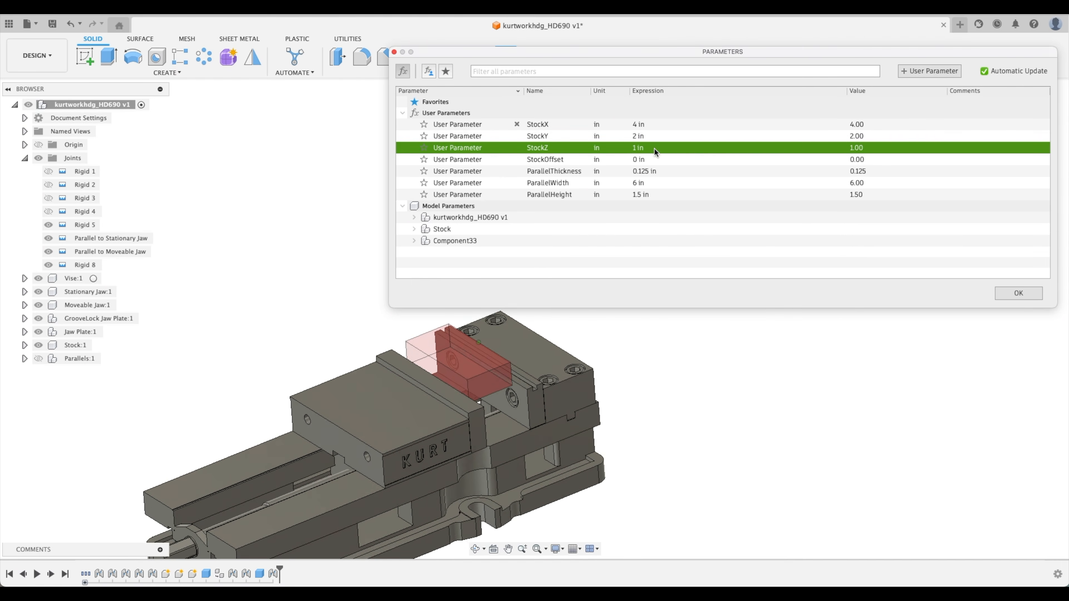
Step: Close the parameter table and make the Parallels component visible
{"action": "left_click", "coordinate": [658, 194]}
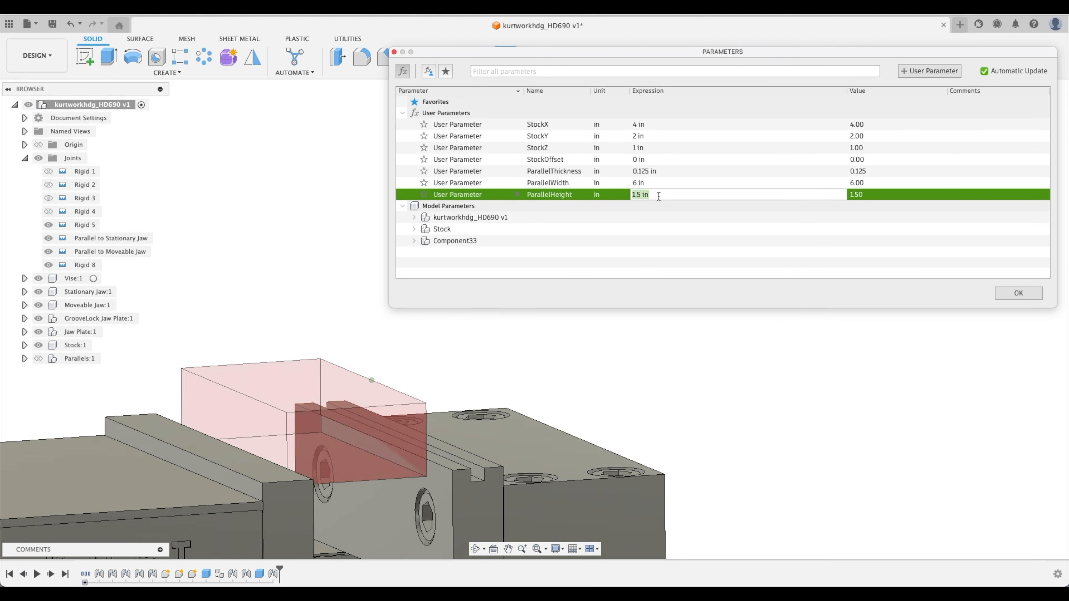
{"action": "left_click", "coordinate": [1001, 292]}
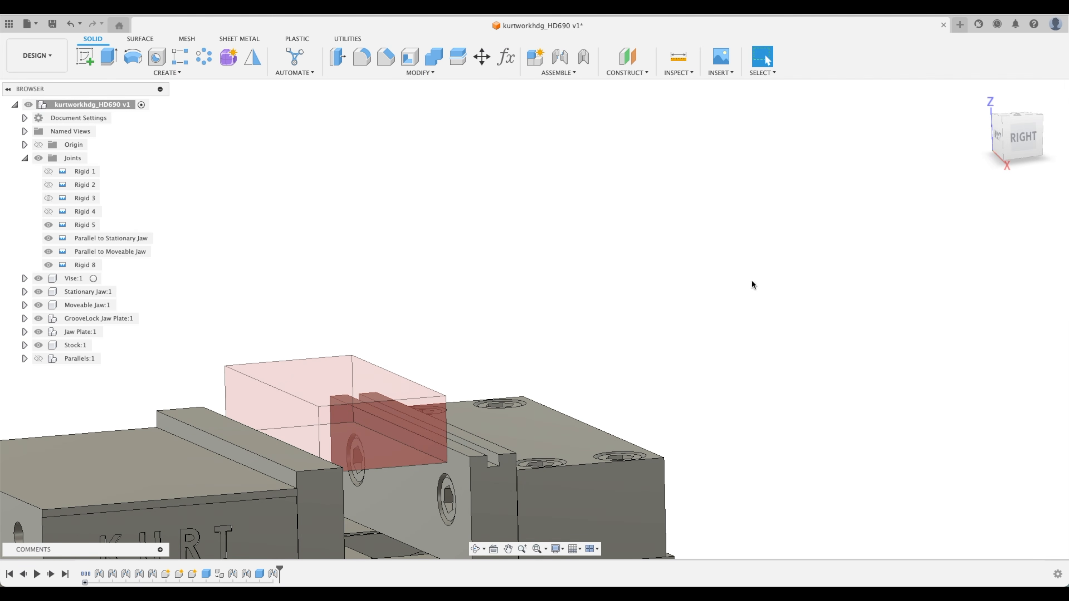
{"action": "left_click", "coordinate": [39, 358]}
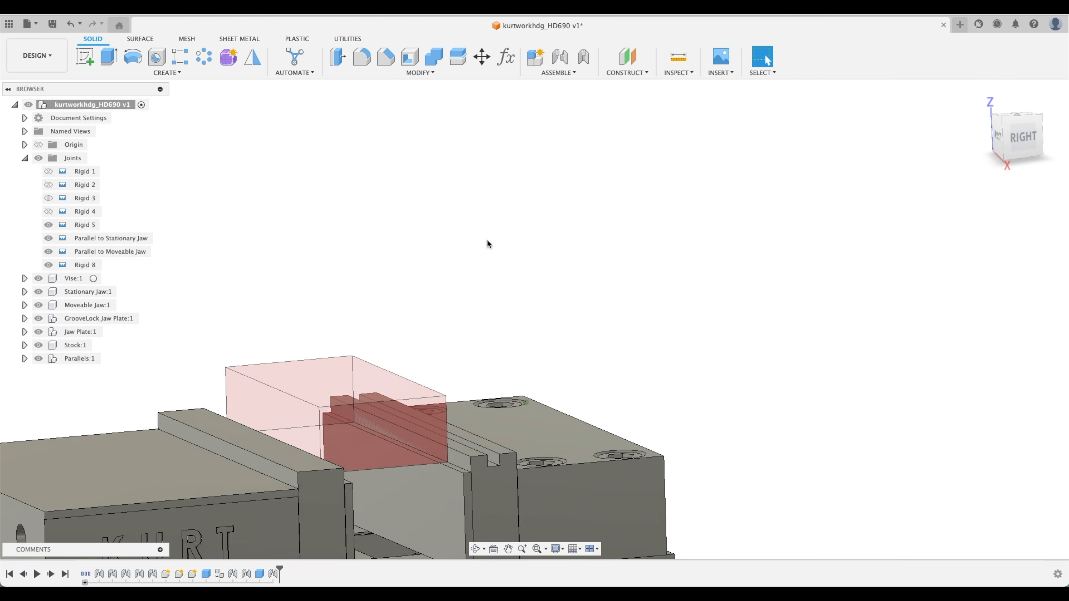
Step: Open the parameter table and test the ParallelHeight user parameter at 1 in and at 1.625 in
{"action": "left_click", "coordinate": [506, 57]}
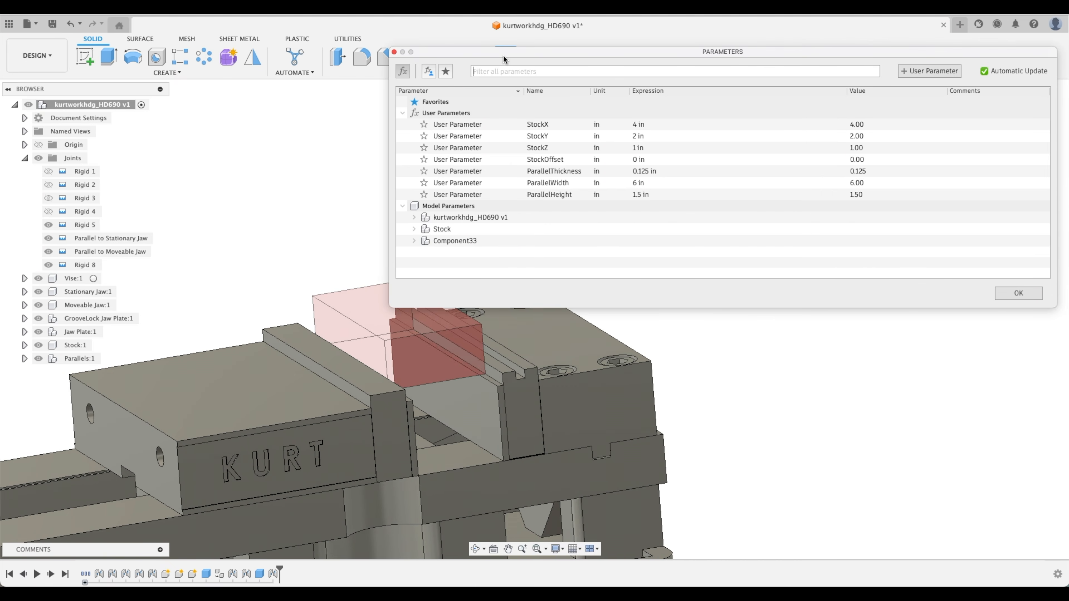
{"action": "double_click", "coordinate": [650, 195]}
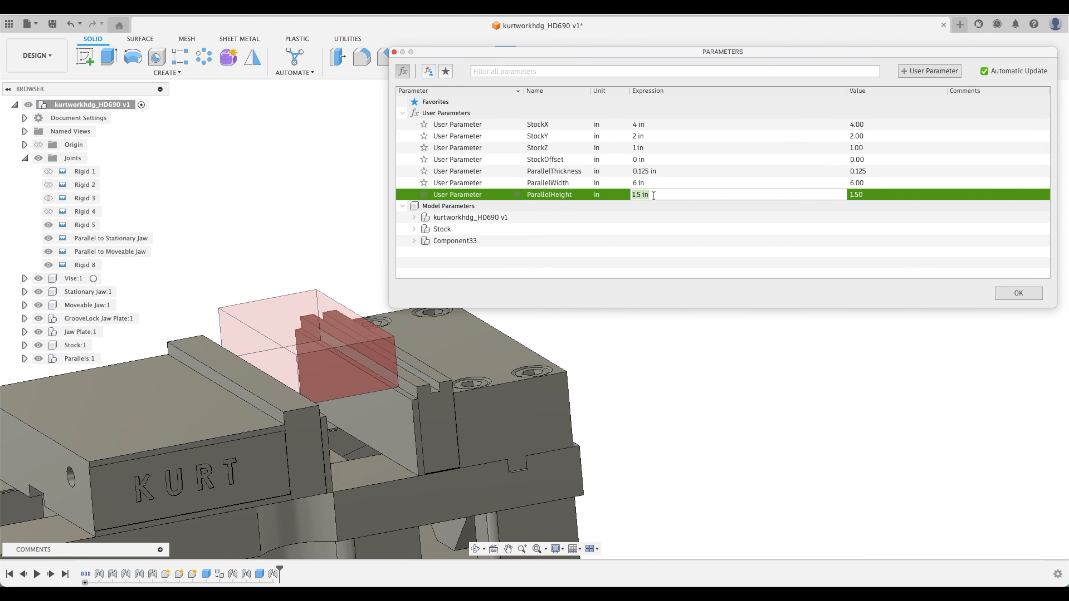
{"action": "type", "text": "1"}
{"action": "key", "text": "Return"}
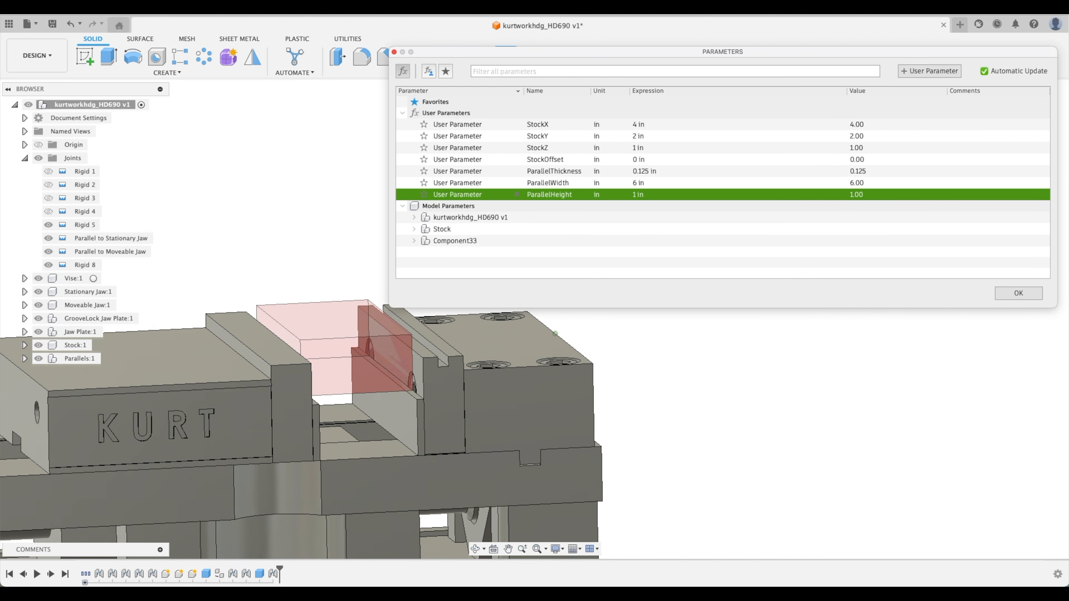
{"action": "double_click", "coordinate": [650, 195]}
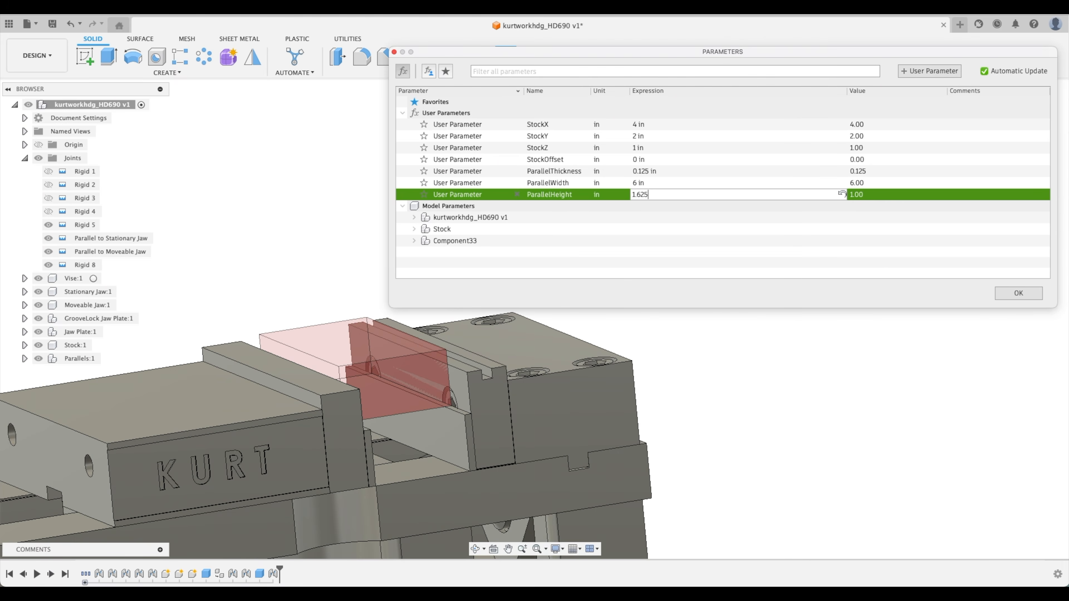
{"action": "type", "text": "1.625"}
{"action": "key", "text": "Return"}
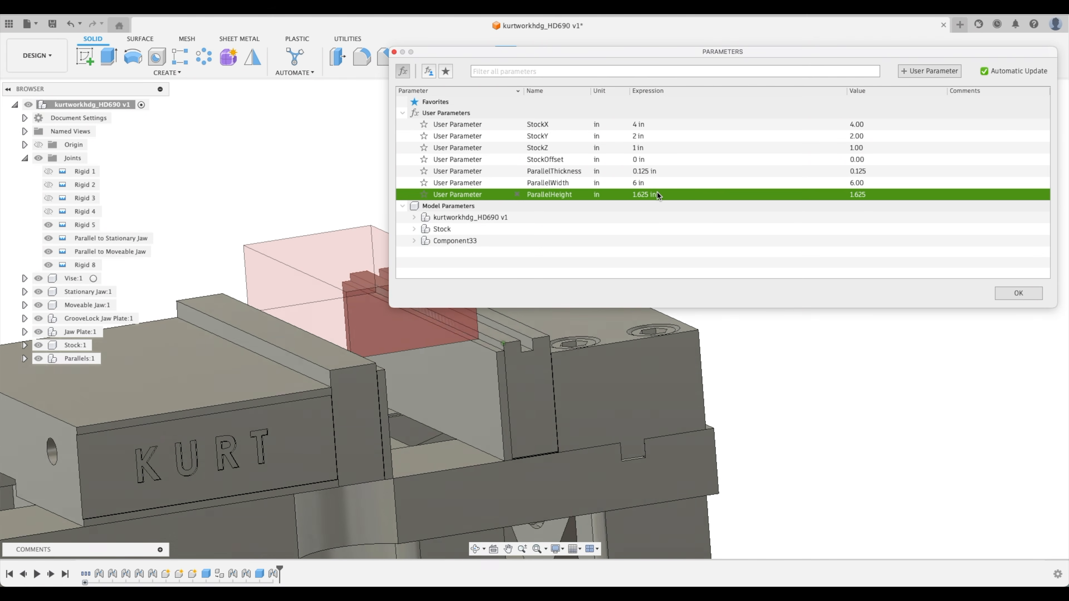
Step: Set the ParallelHeight user parameter to 1.5 in, close the parameter table and return to the home view
{"action": "double_click", "coordinate": [657, 194]}
{"action": "type", "text": "1."}
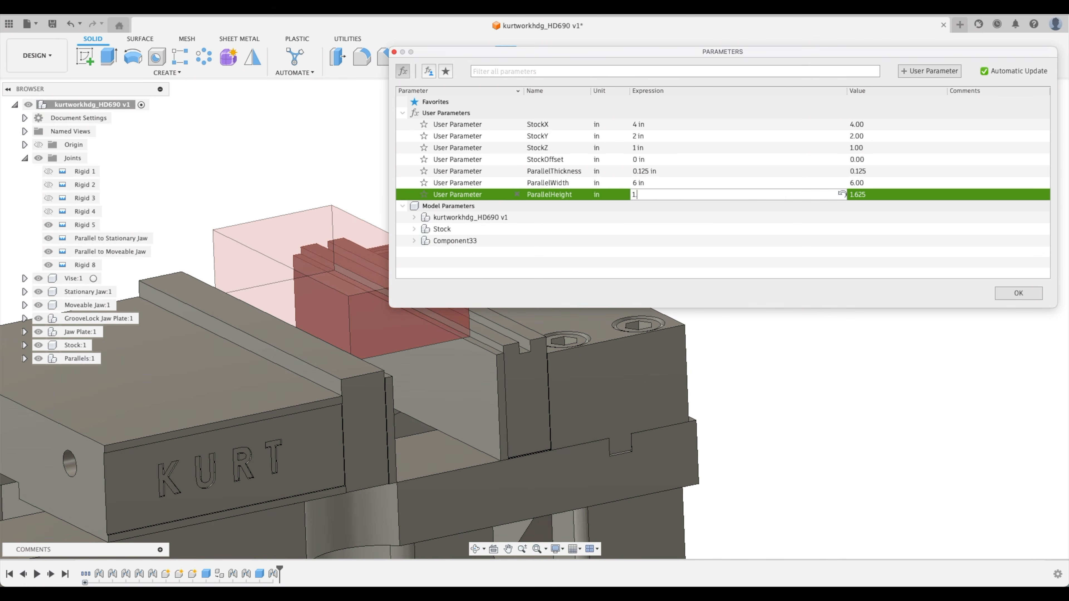
{"action": "type", "text": "5"}
{"action": "key", "text": "Return"}
{"action": "left_click", "coordinate": [1030, 293]}
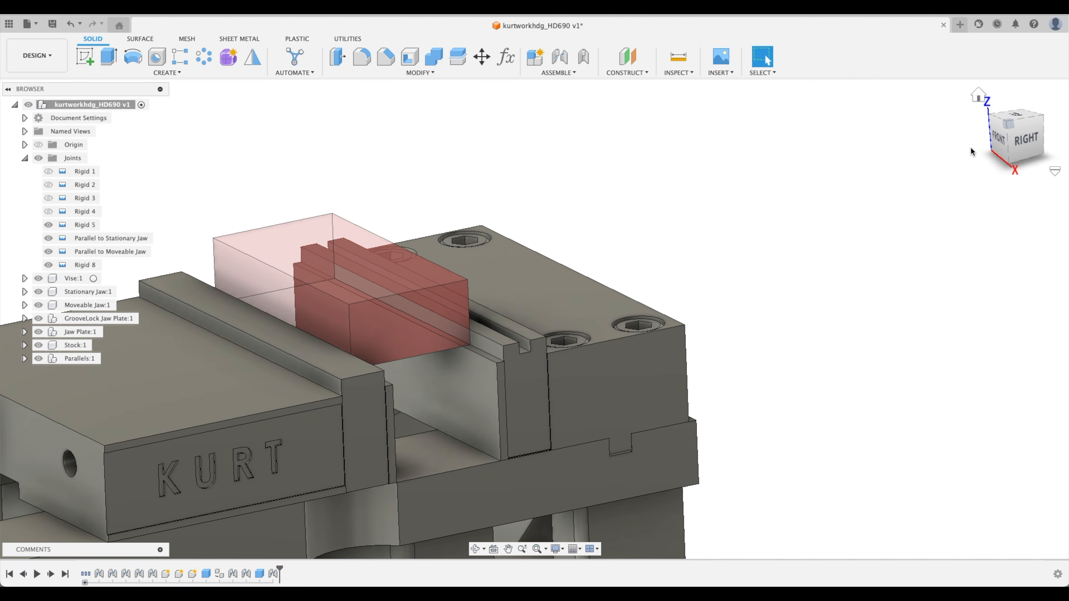
{"action": "left_click", "coordinate": [978, 95]}
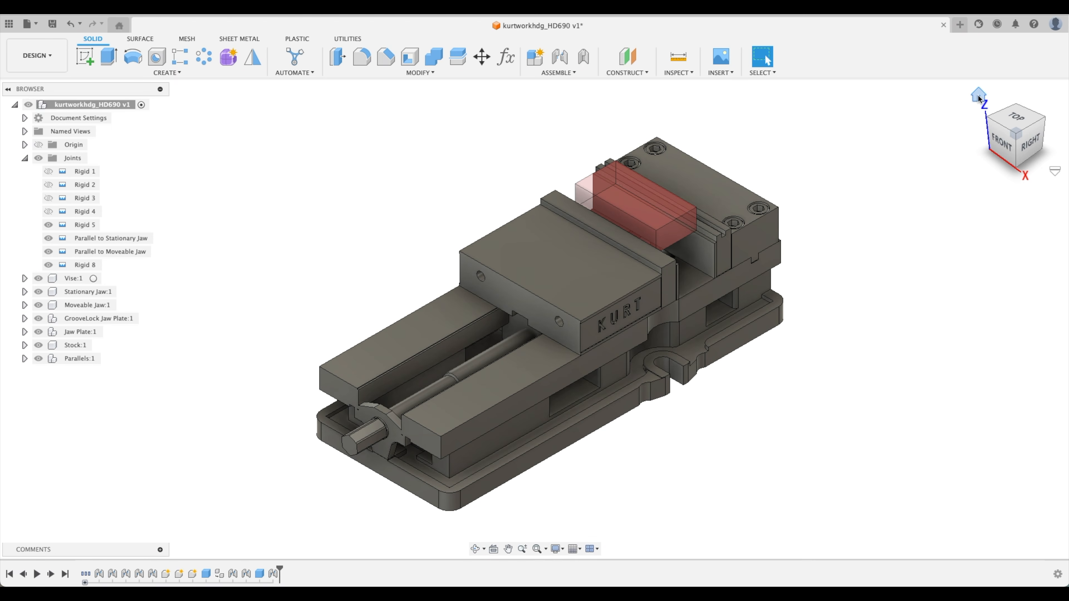
Step: Save the vise design with the version description User Saved and collapse the Joints folder
{"action": "left_click", "coordinate": [54, 25]}
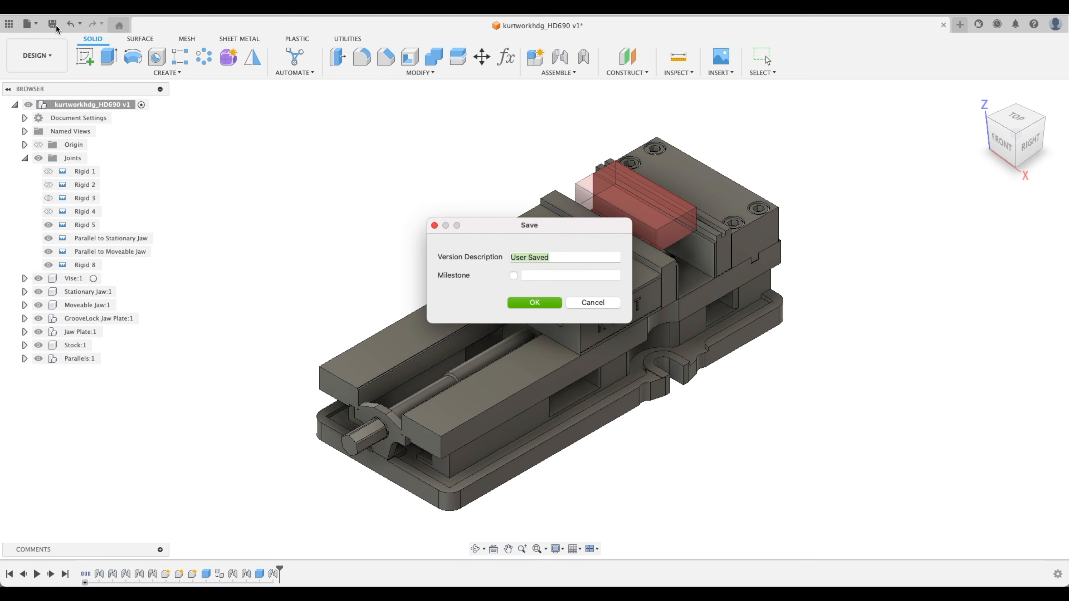
{"action": "left_click", "coordinate": [531, 304]}
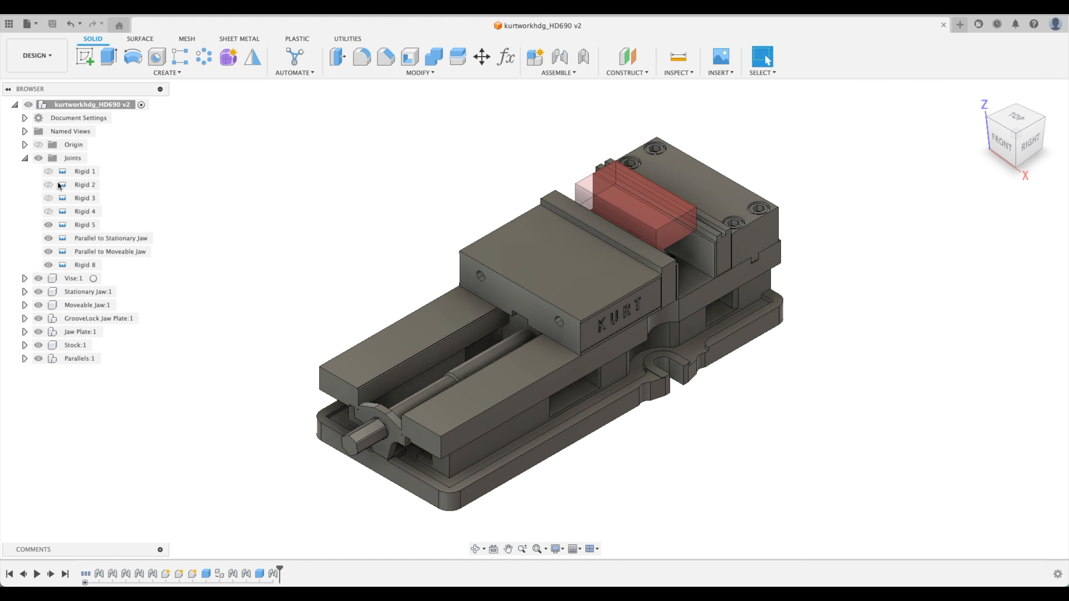
{"action": "left_click", "coordinate": [24, 158]}
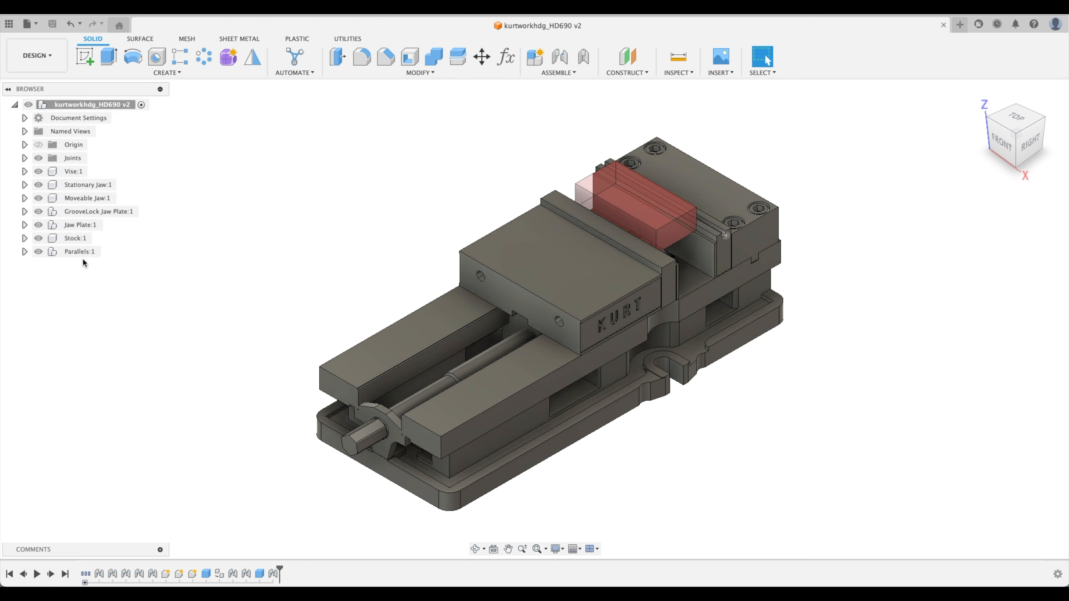
Step: Hide the stock, both jaw plates, both jaws and the vise body so only the Parallels component is shown
{"action": "left_click", "coordinate": [39, 238]}
{"action": "middle_click_drag", "start_coordinate": [903, 263], "coordinate": [795, 282], "text": "shift"}
{"action": "left_click", "coordinate": [38, 225]}
{"action": "left_click", "coordinate": [40, 213]}
{"action": "left_click", "coordinate": [39, 199]}
{"action": "left_click", "coordinate": [39, 185]}
{"action": "middle_click_drag", "start_coordinate": [627, 205], "coordinate": [558, 189], "text": "shift"}
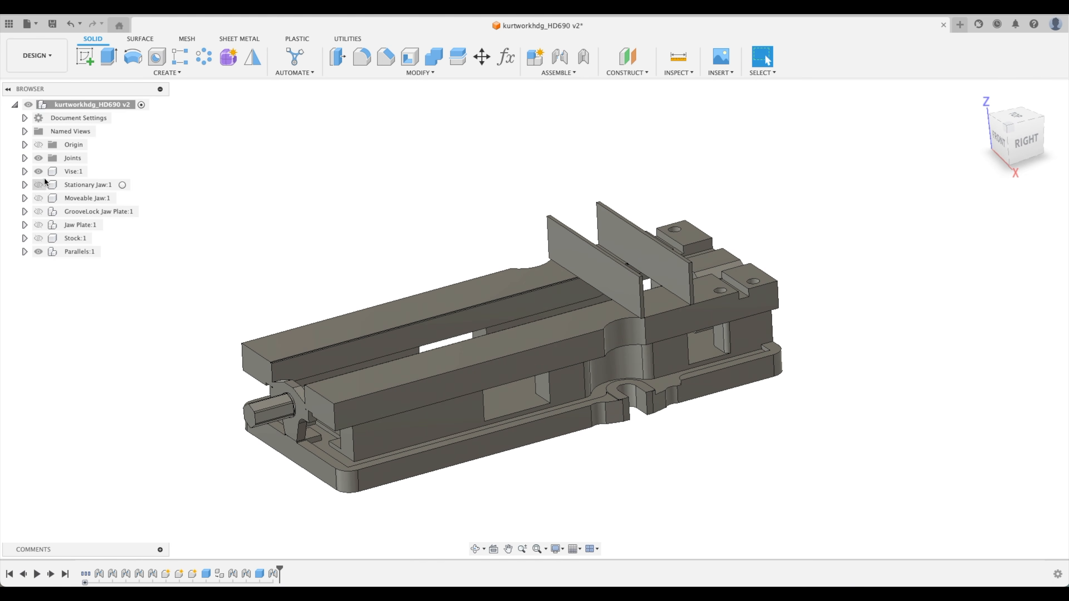
{"action": "left_click", "coordinate": [38, 172]}
{"action": "middle_click_drag", "start_coordinate": [671, 155], "coordinate": [501, 294], "text": "shift"}
Step: Open the Appearance tool for the selected parallel and search its library for "steel"
{"action": "left_click", "coordinate": [478, 289]}
{"action": "right_click", "coordinate": [477, 289]}
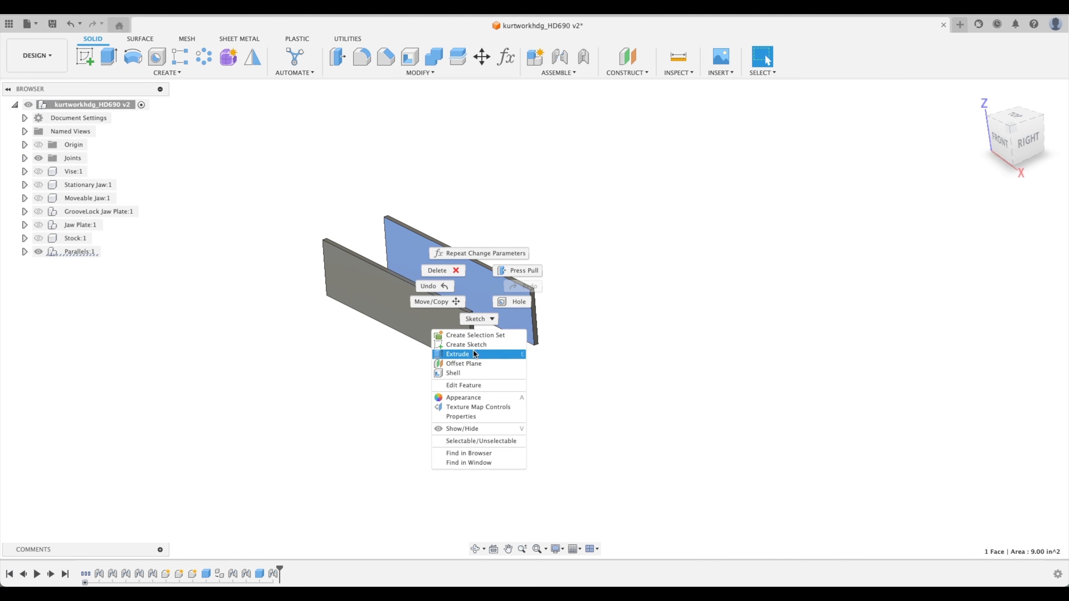
{"action": "left_click", "coordinate": [651, 311]}
{"action": "right_click", "coordinate": [479, 291]}
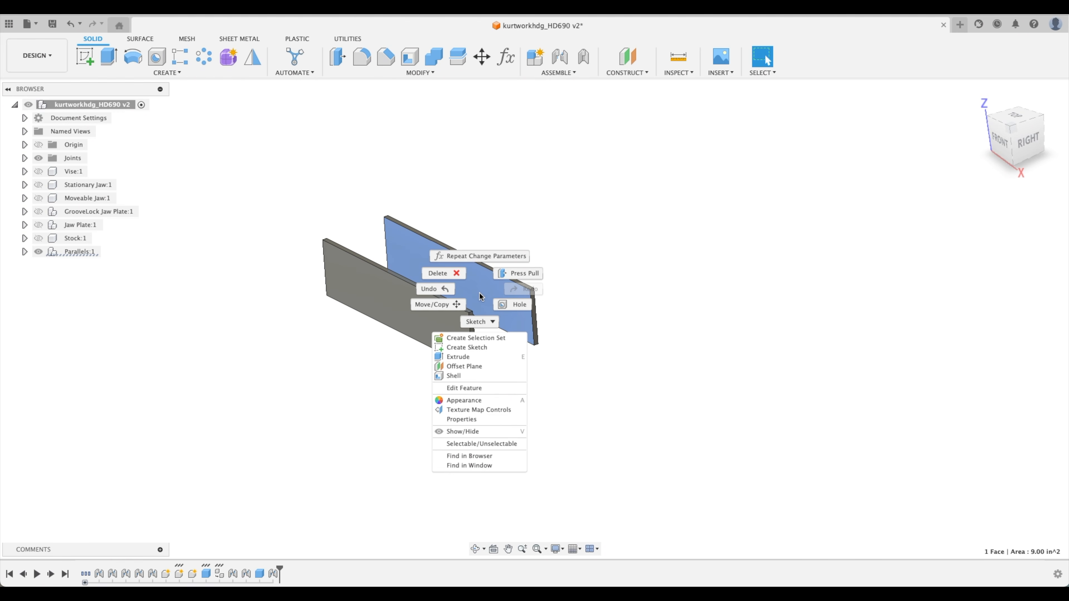
{"action": "left_click", "coordinate": [472, 400]}
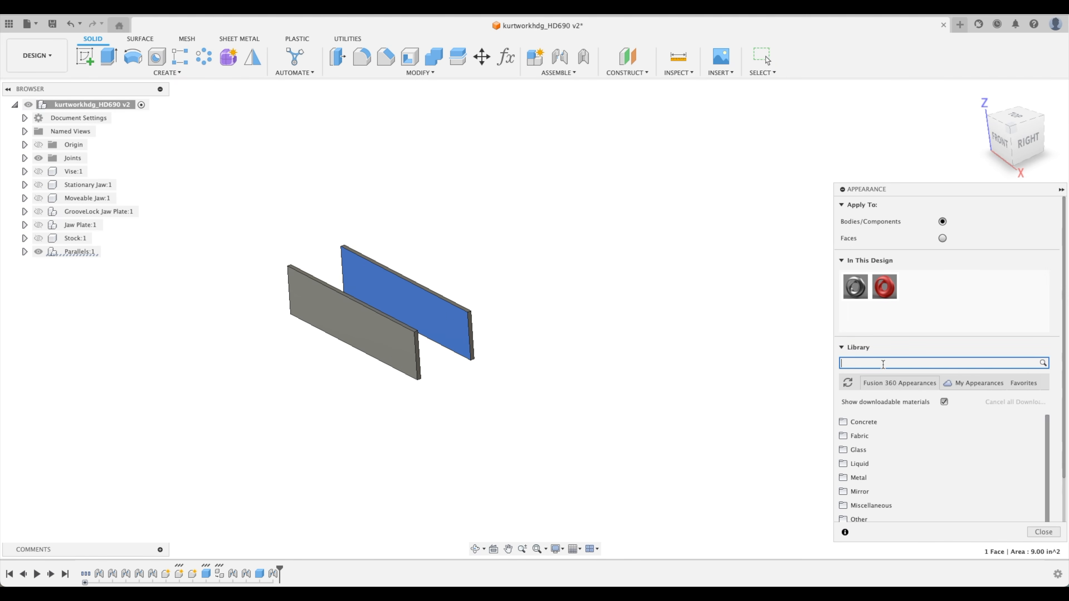
{"action": "type", "text": "steel"}
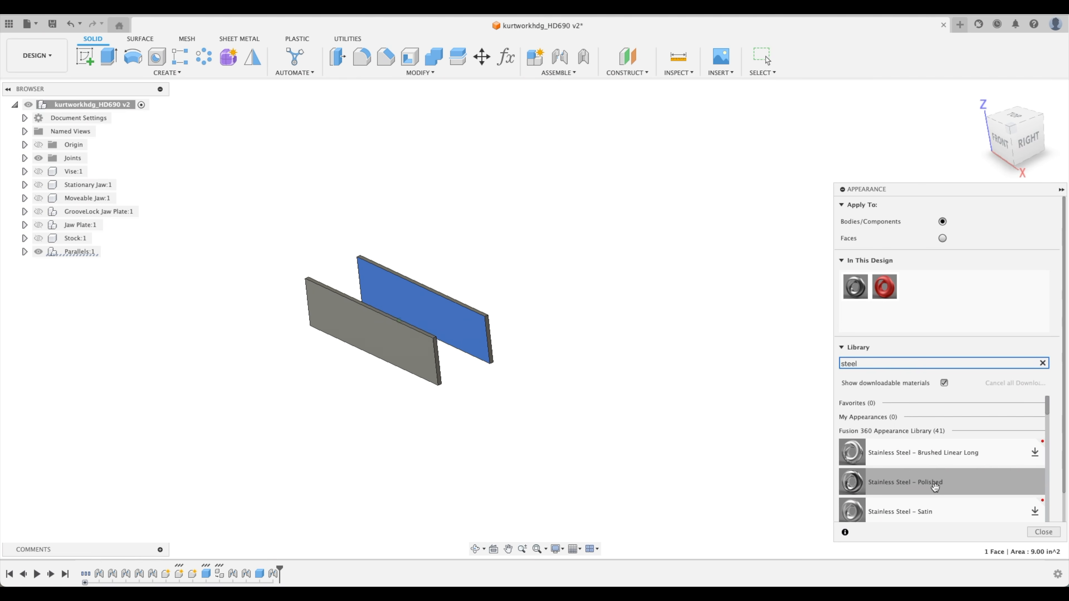
Step: Apply the Stainless Steel - Polished appearance to both parallels and close the Appearance tool
{"action": "scroll", "coordinate": [937, 486], "scroll_direction": "down", "scroll_amount": 5}
{"action": "scroll", "coordinate": [938, 486], "scroll_direction": "up", "scroll_amount": 5}
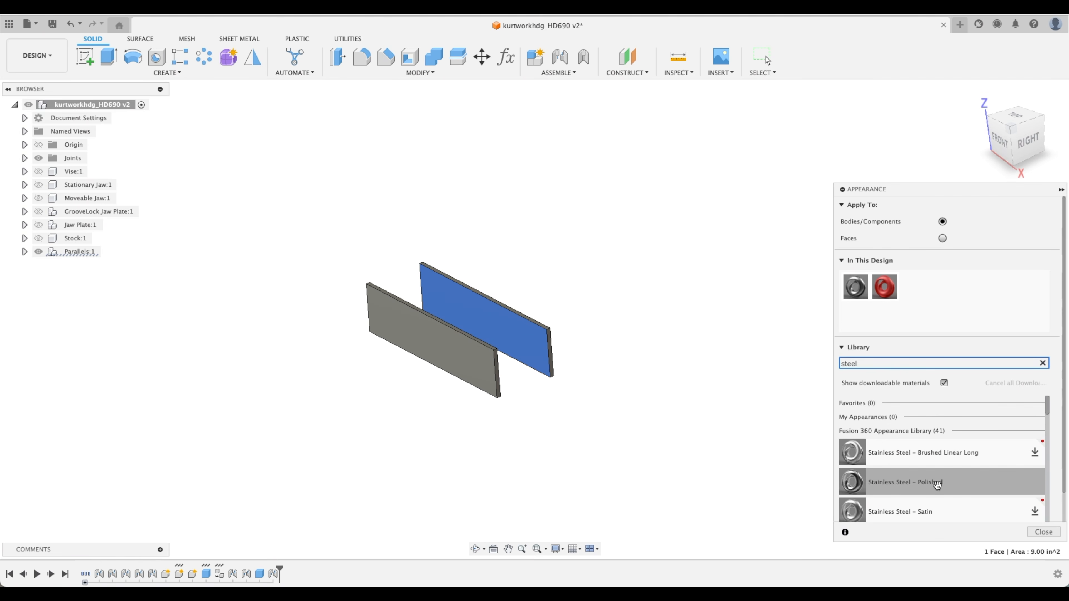
{"action": "scroll", "coordinate": [927, 484], "scroll_direction": "down", "scroll_amount": 2}
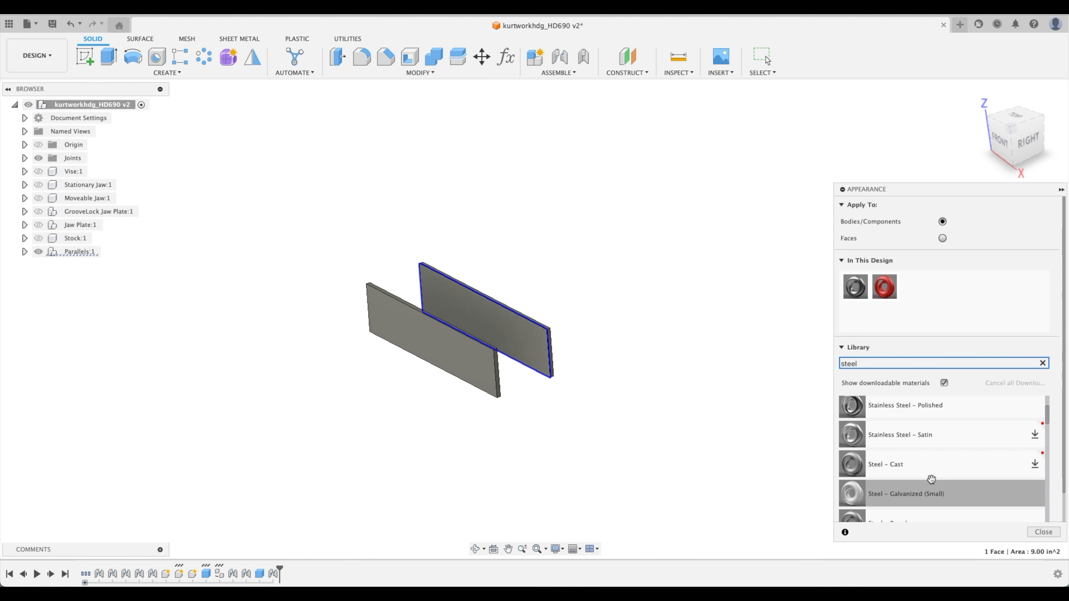
{"action": "scroll", "coordinate": [929, 480], "scroll_direction": "down", "scroll_amount": 2}
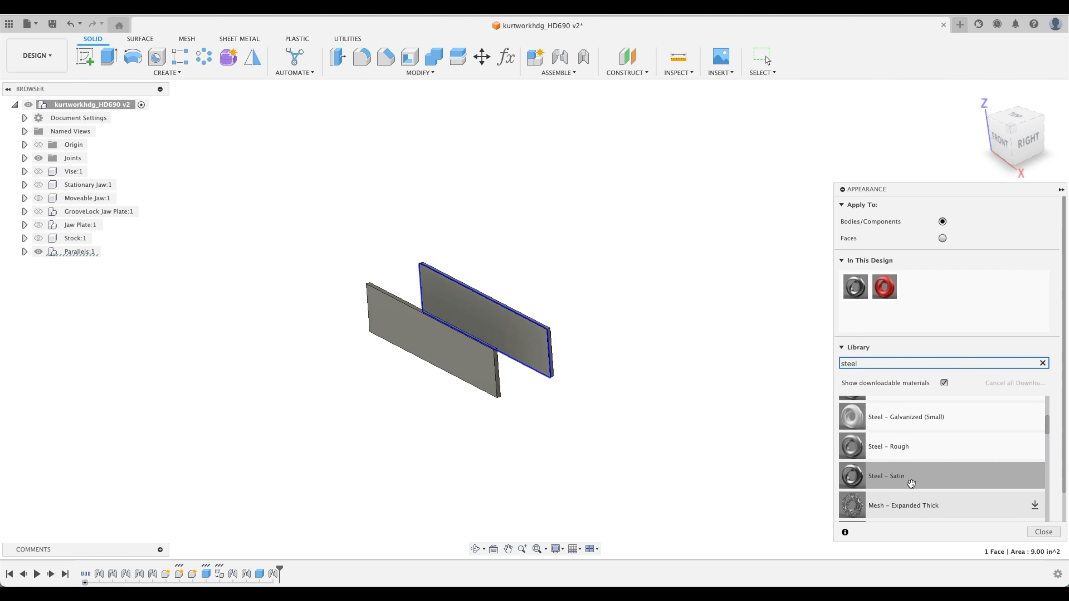
{"action": "scroll", "coordinate": [916, 475], "scroll_direction": "up", "scroll_amount": 5}
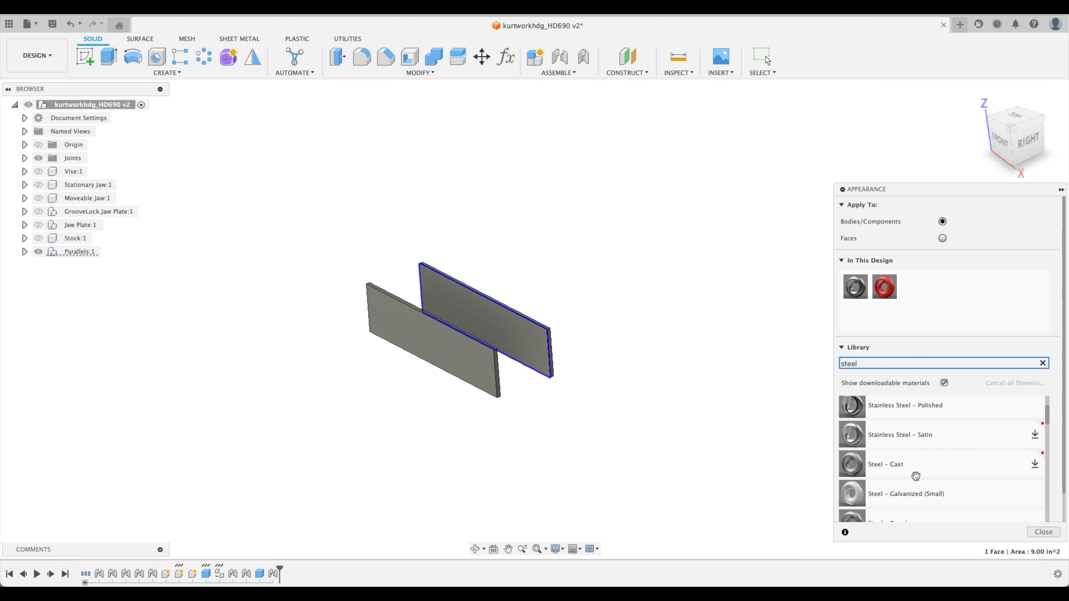
{"action": "scroll", "coordinate": [916, 476], "scroll_direction": "down", "scroll_amount": 2}
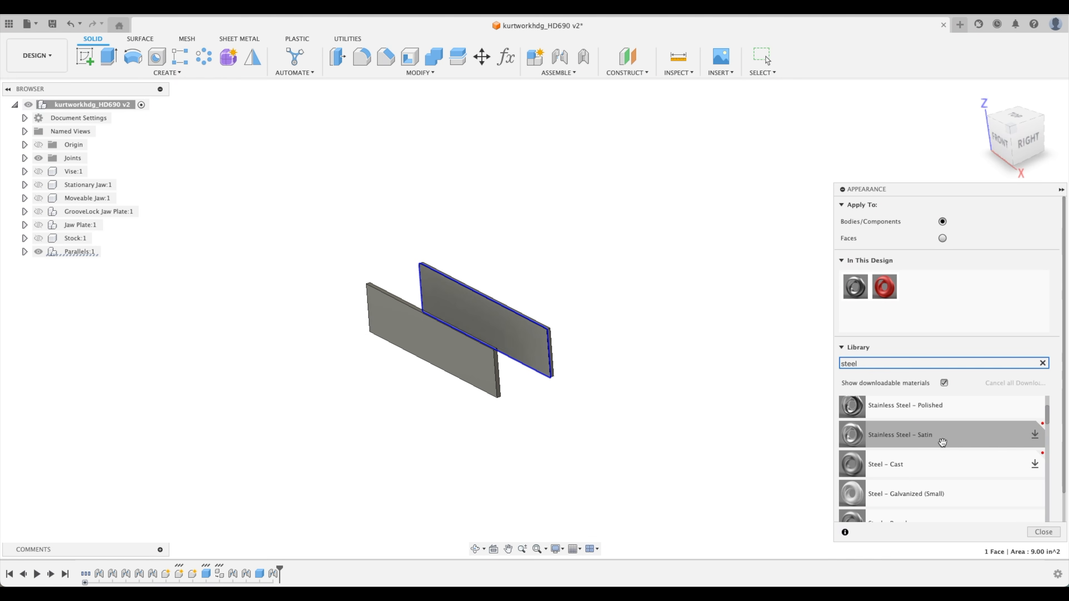
{"action": "scroll", "coordinate": [937, 442], "scroll_direction": "up", "scroll_amount": 3}
{"action": "left_click_drag", "start_coordinate": [636, 394], "coordinate": [544, 337]}
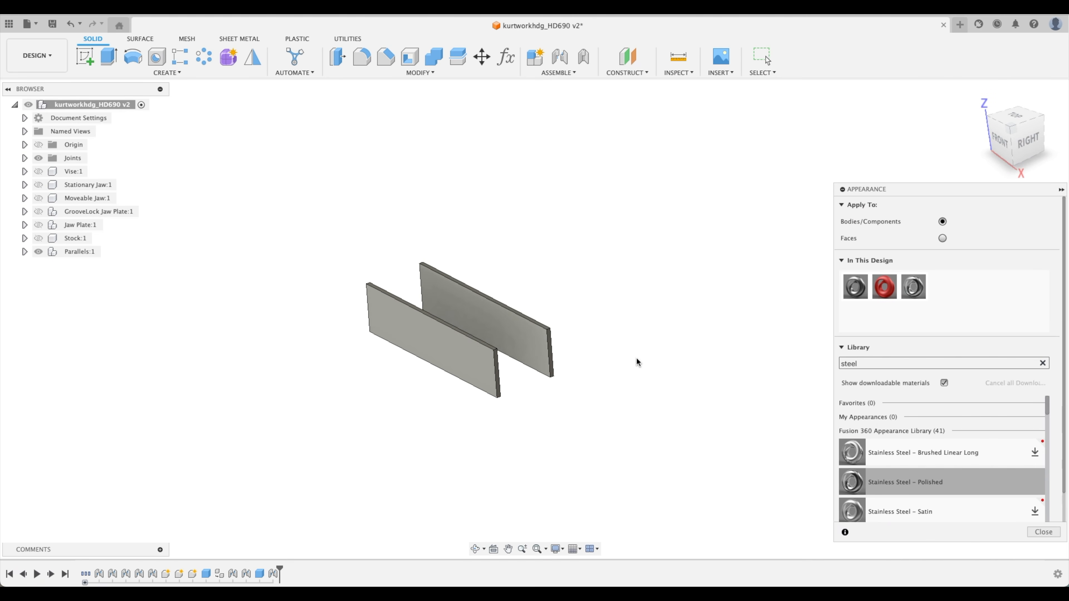
{"action": "left_click_drag", "start_coordinate": [481, 365], "coordinate": [481, 365]}
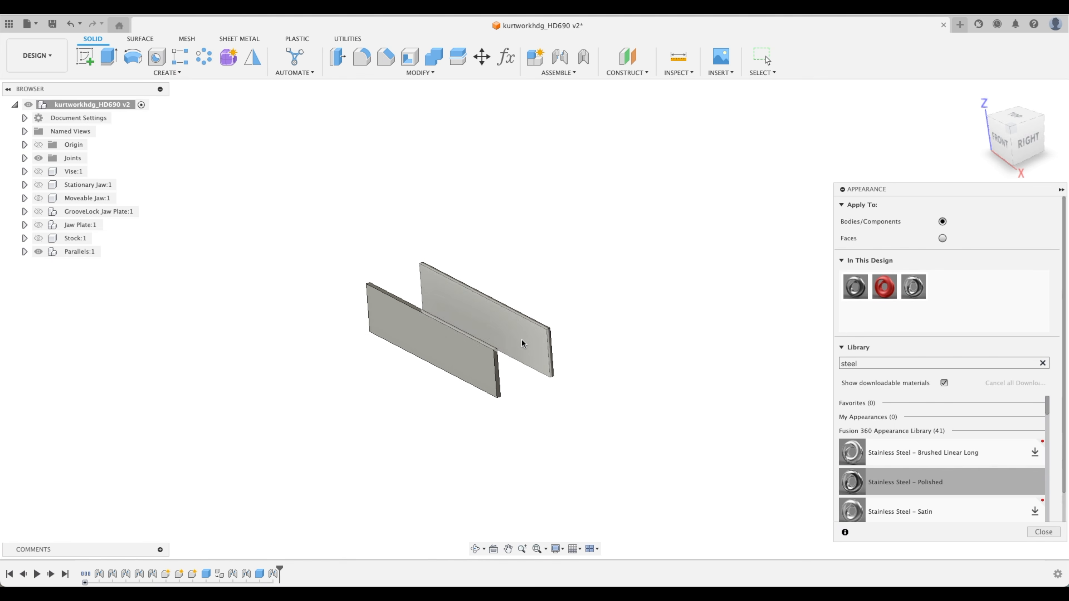
{"action": "left_click", "coordinate": [1035, 532]}
{"action": "middle_click_drag", "start_coordinate": [606, 327], "coordinate": [298, 328], "text": "shift"}
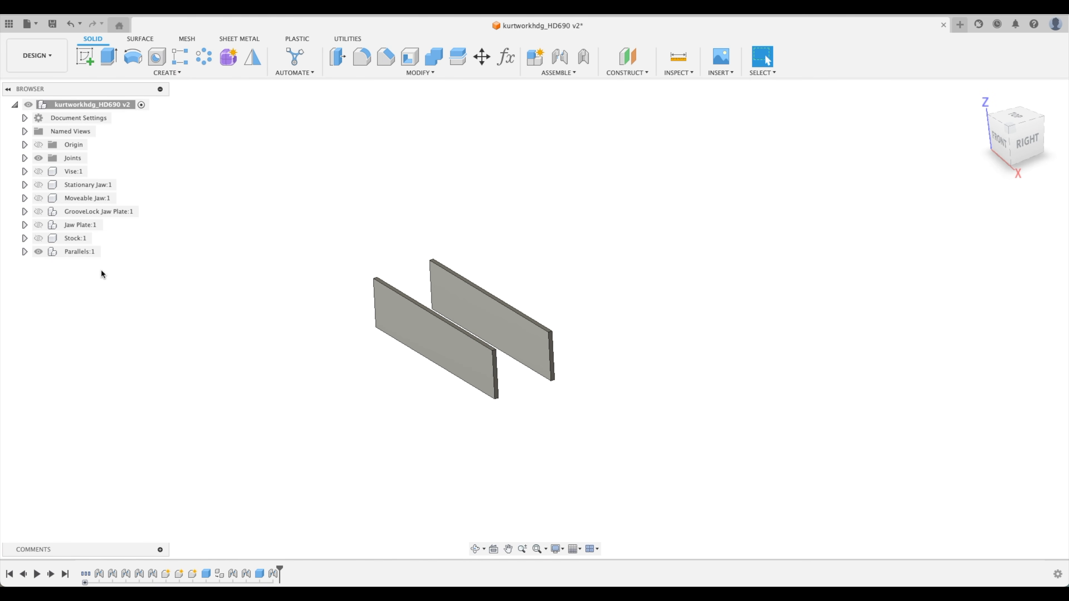
Step: Hide the Parallels component and show only Jaw Plate and GrooveLock Jaw Plate, leaving the stock hidden
{"action": "left_click", "coordinate": [39, 251]}
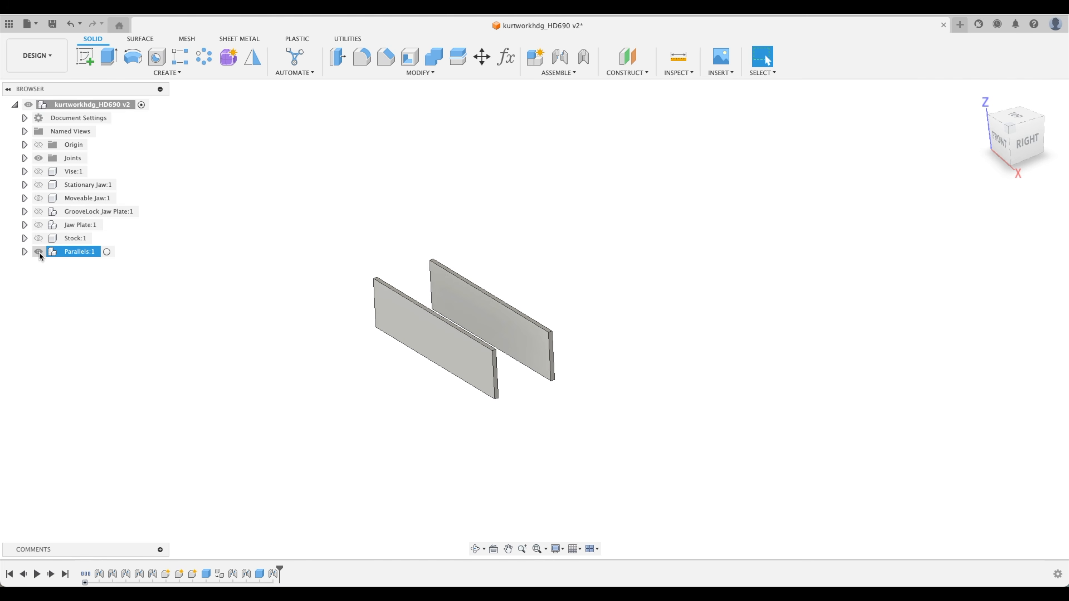
{"action": "left_click", "coordinate": [39, 252]}
{"action": "left_click", "coordinate": [39, 239]}
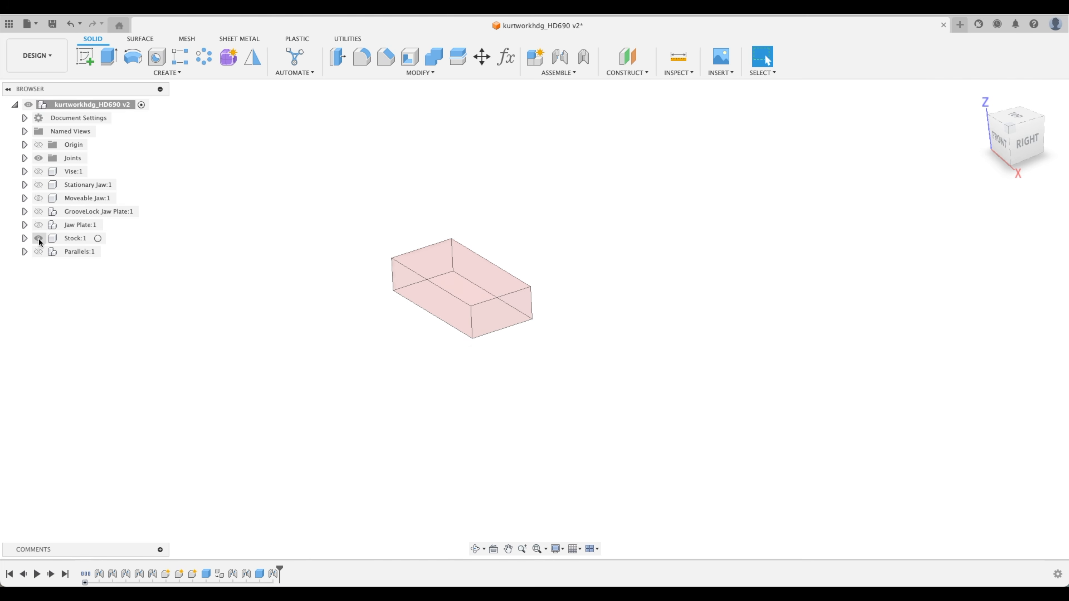
{"action": "left_click", "coordinate": [38, 238]}
{"action": "left_click", "coordinate": [38, 225]}
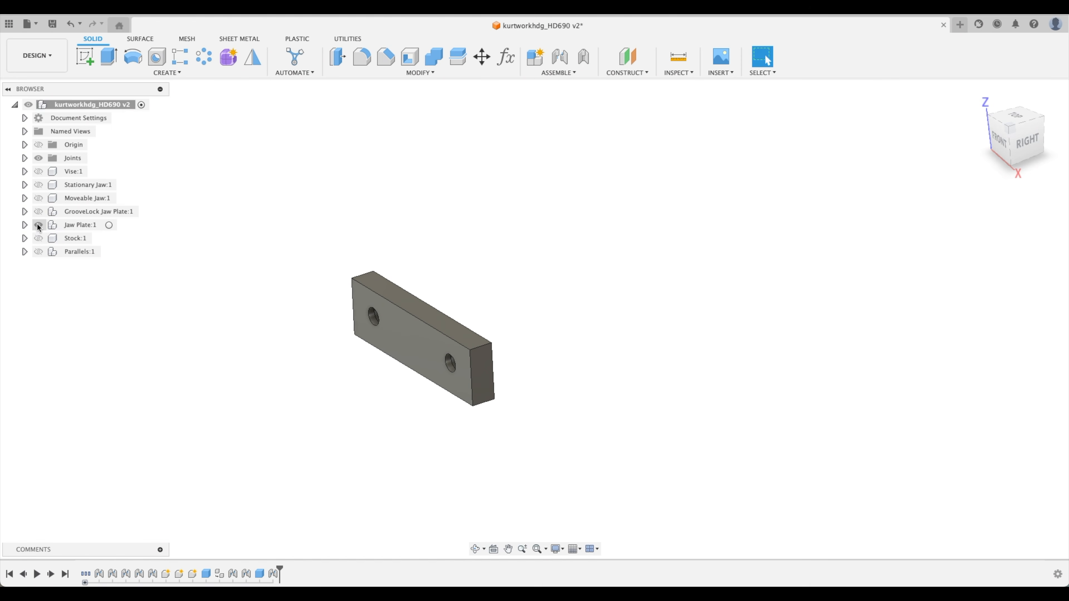
{"action": "left_click", "coordinate": [36, 214]}
{"action": "middle_click_drag", "start_coordinate": [190, 211], "coordinate": [477, 306], "text": "shift"}
{"action": "scroll", "coordinate": [331, 249], "scroll_direction": "up", "scroll_amount": 3}
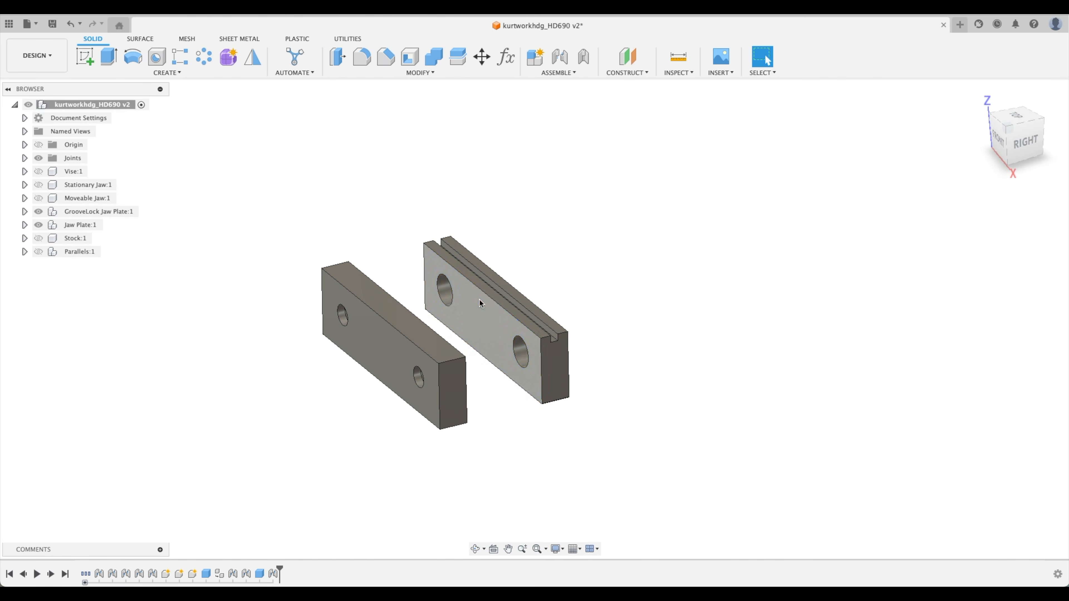
Step: Apply the Stainless Steel - Polished appearance to the GrooveLock jaw plate and the plain jaw plate, and close the Appearance tool
{"action": "right_click", "coordinate": [480, 302]}
{"action": "left_click", "coordinate": [471, 411]}
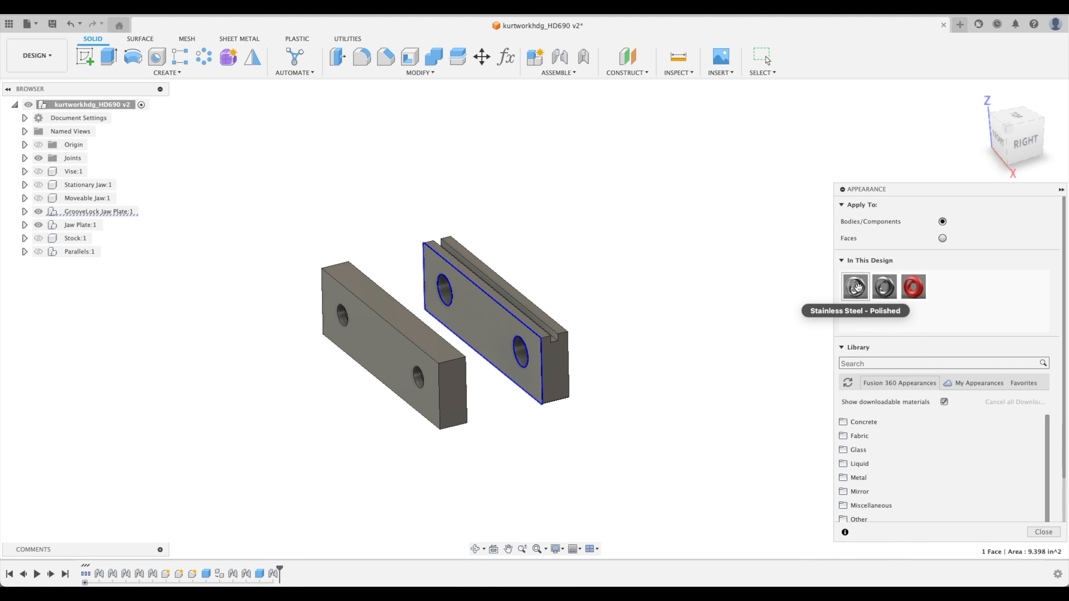
{"action": "left_click_drag", "start_coordinate": [546, 341], "coordinate": [546, 342]}
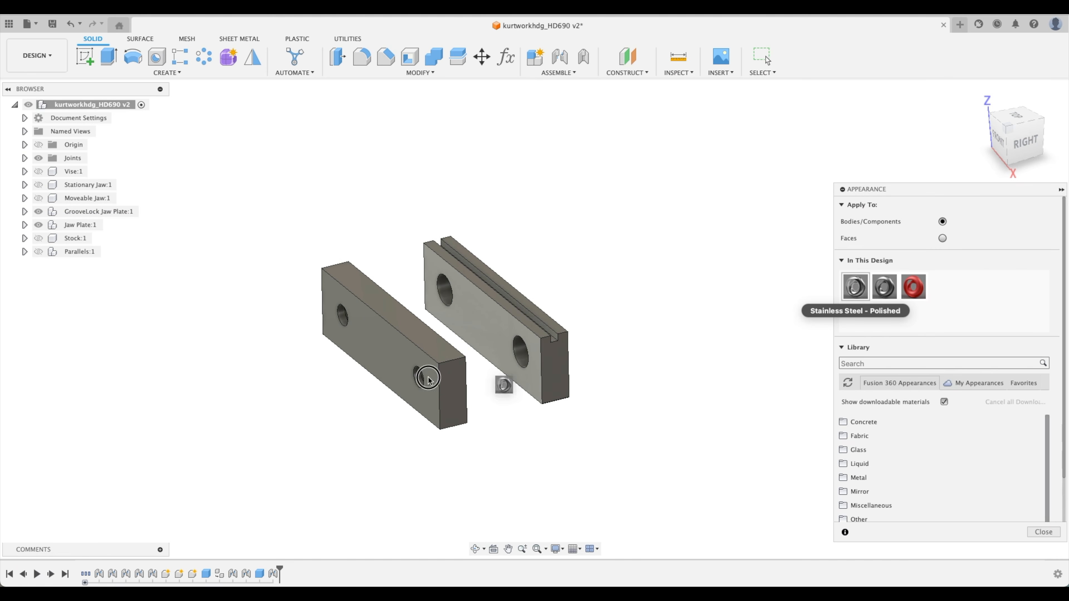
{"action": "left_click_drag", "start_coordinate": [397, 343], "coordinate": [397, 344]}
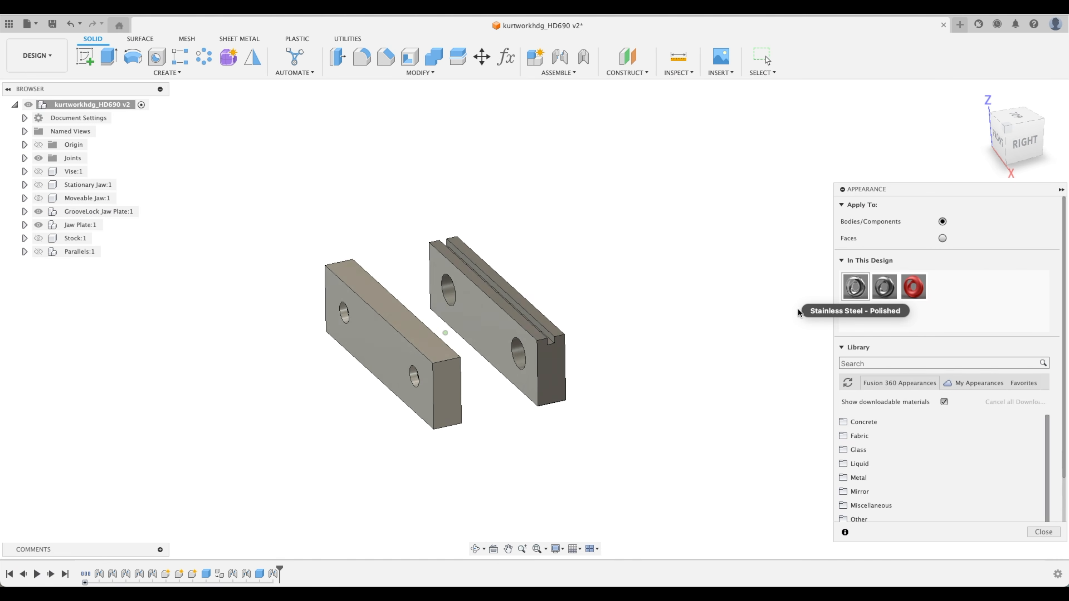
{"action": "left_click_drag", "start_coordinate": [855, 287], "coordinate": [413, 358]}
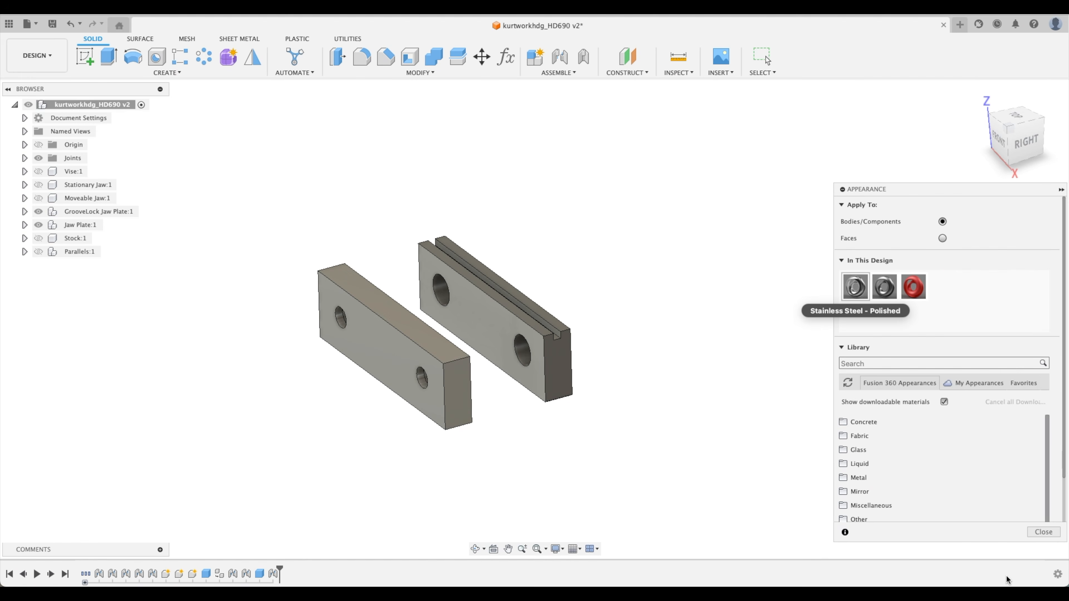
{"action": "left_click", "coordinate": [1044, 533]}
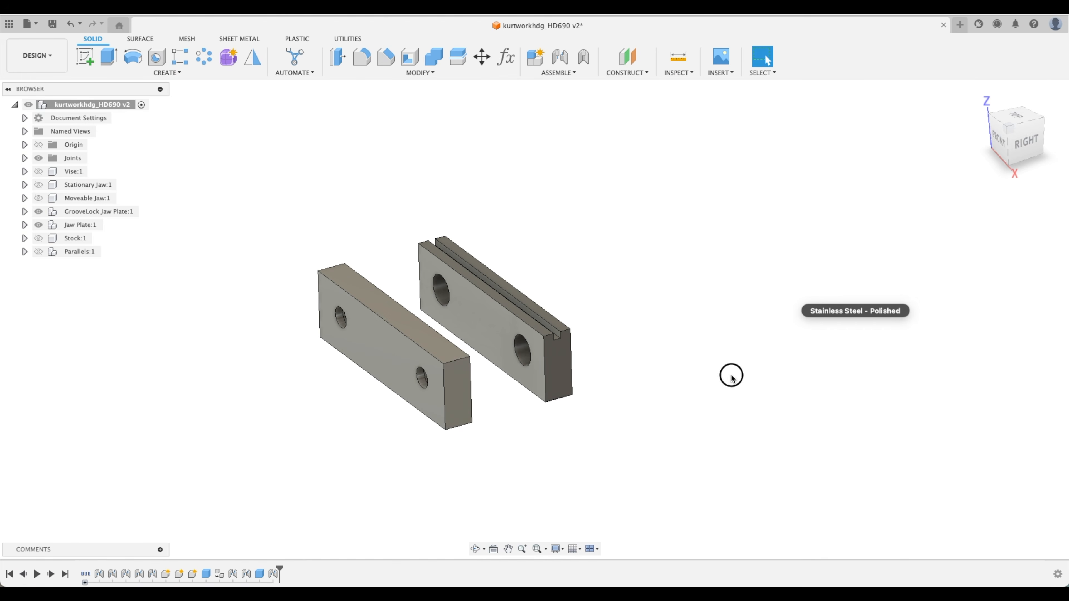
Step: Hide both jaw plates and show only the Moveable Jaw component
{"action": "left_click", "coordinate": [38, 224]}
{"action": "left_click", "coordinate": [39, 212]}
{"action": "left_click", "coordinate": [38, 198]}
{"action": "middle_click_drag", "start_coordinate": [479, 205], "coordinate": [522, 320], "text": "shift"}
Step: Switch to the Kurt Workholding site in the browser, examine the HD690 vise's photo on the HD Vise Replacement Parts page, and return to Fusion 360
{"action": "mouse_move", "coordinate": [335, 585]}
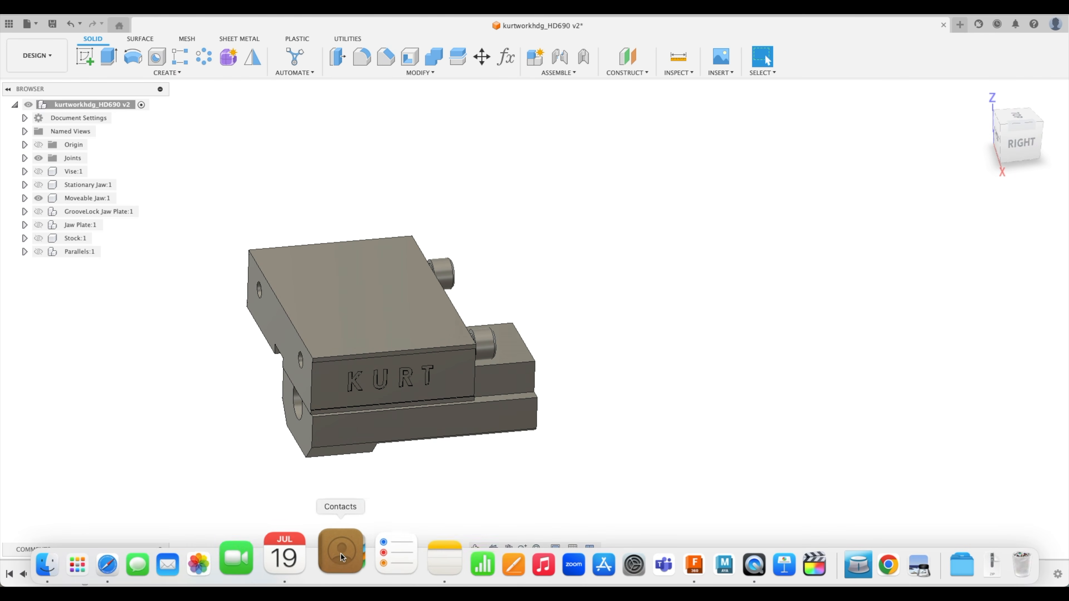
{"action": "left_click", "coordinate": [162, 565]}
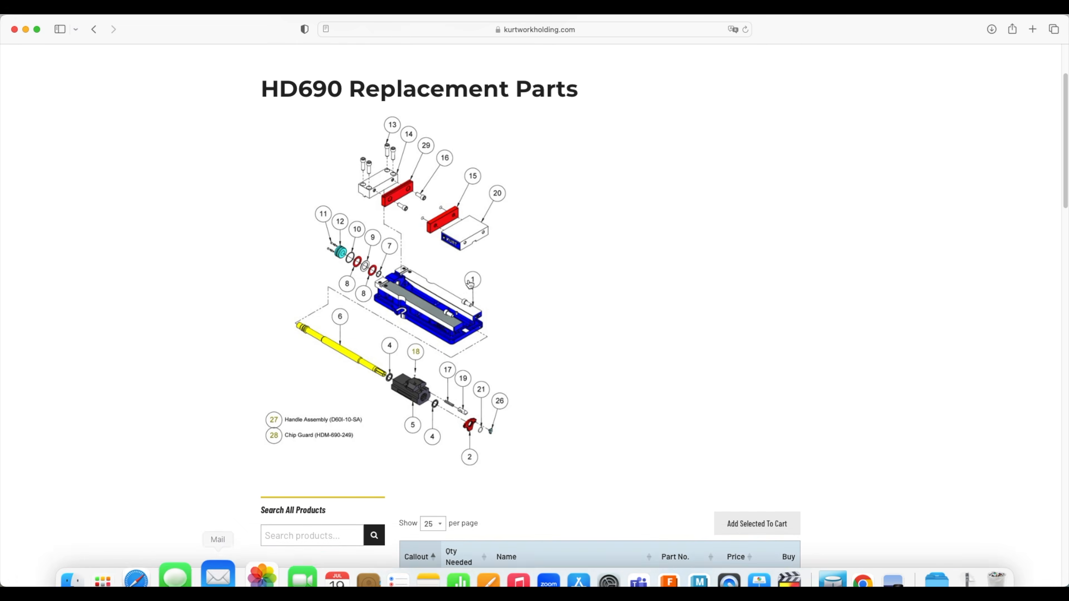
{"action": "scroll", "coordinate": [463, 276], "scroll_direction": "up", "scroll_amount": 3}
{"action": "mouse_move", "coordinate": [300, 95]}
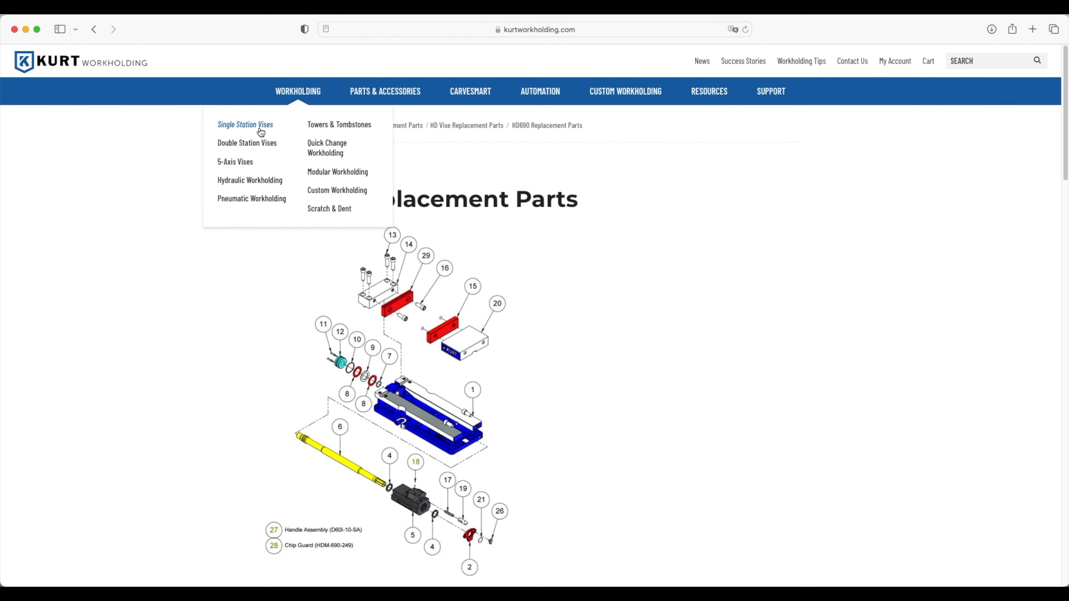
{"action": "key", "text": "super+bracketleft"}
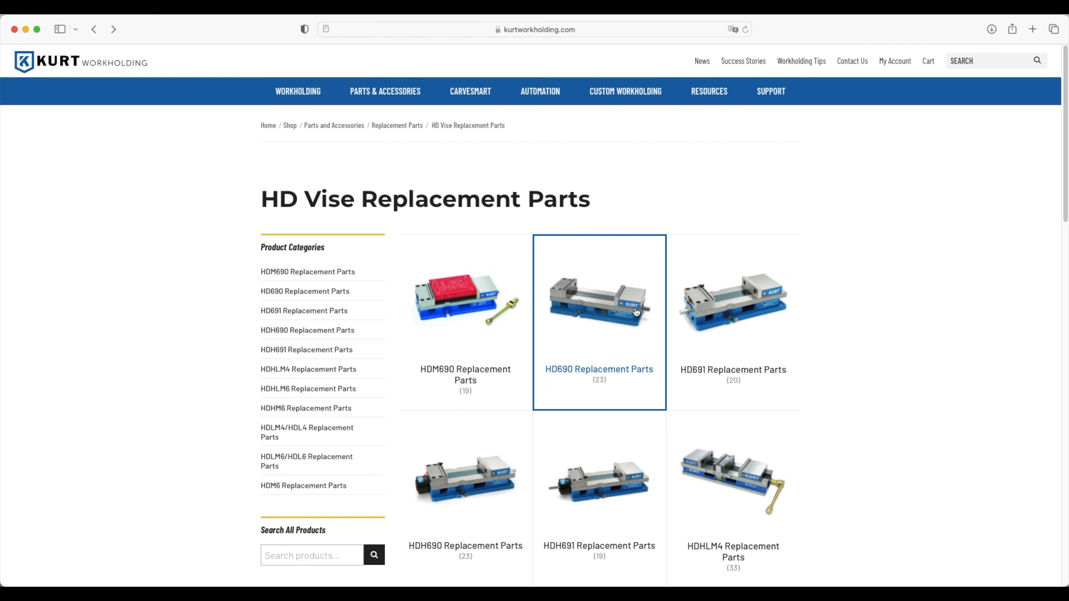
{"action": "left_click", "coordinate": [26, 29]}
Step: Search the appearance library for "cast" and apply Iron - Cast to the moveable jaw
{"action": "middle_click_drag", "start_coordinate": [594, 307], "coordinate": [356, 272], "text": "shift"}
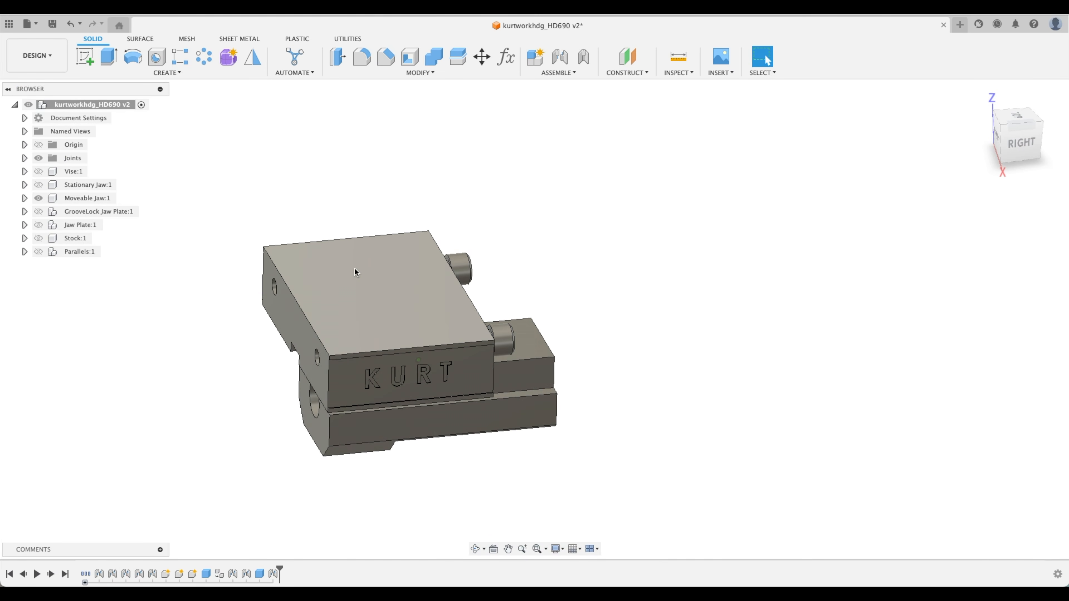
{"action": "right_click", "coordinate": [401, 284]}
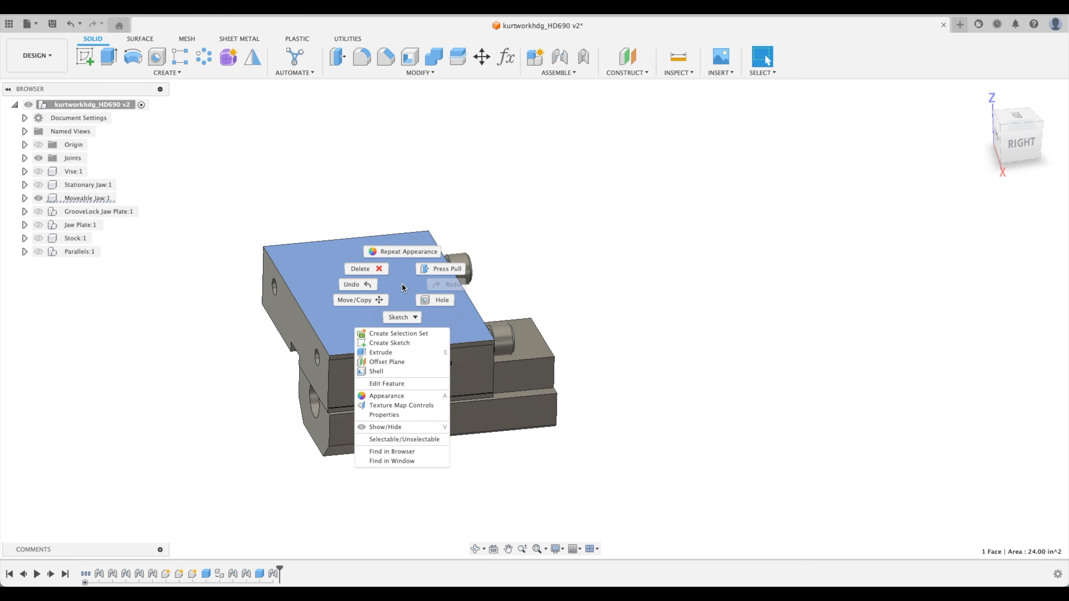
{"action": "left_click", "coordinate": [403, 251]}
{"action": "left_click", "coordinate": [890, 362]}
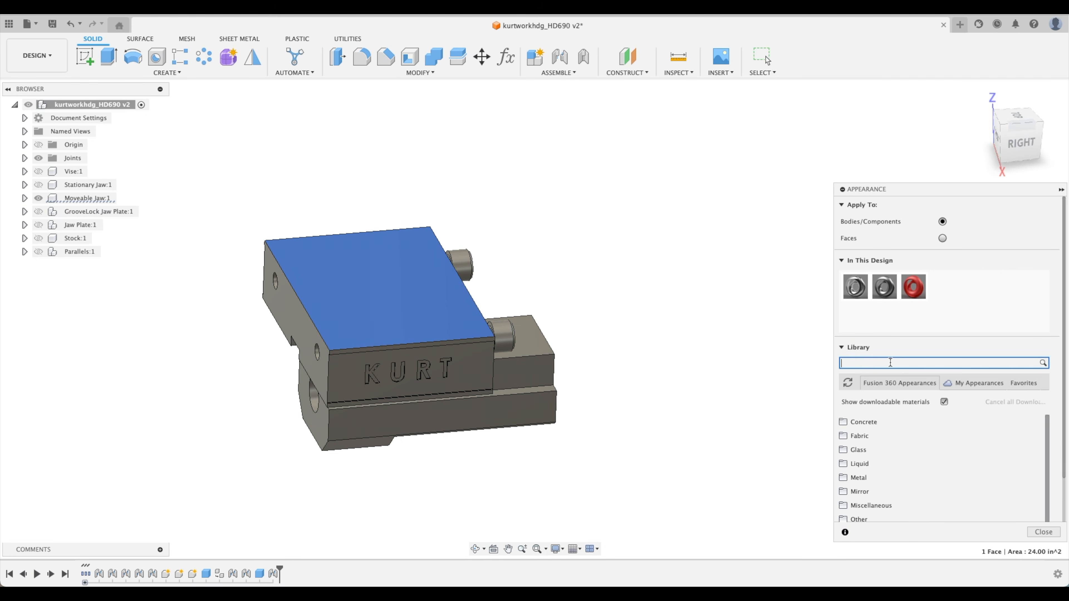
{"action": "type", "text": "cast"}
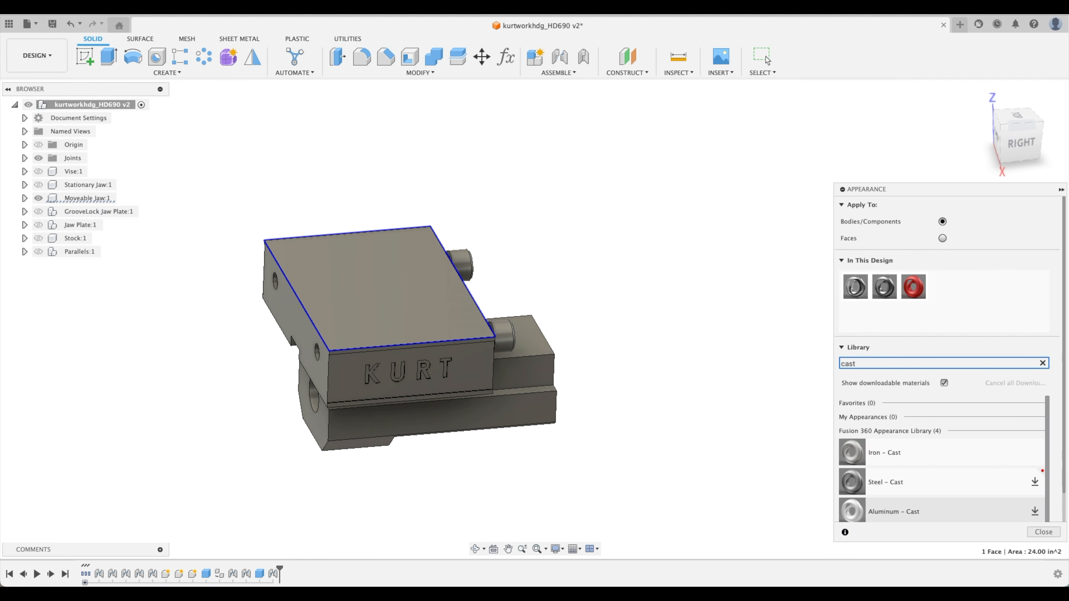
{"action": "scroll", "coordinate": [924, 469], "scroll_direction": "down", "scroll_amount": 1}
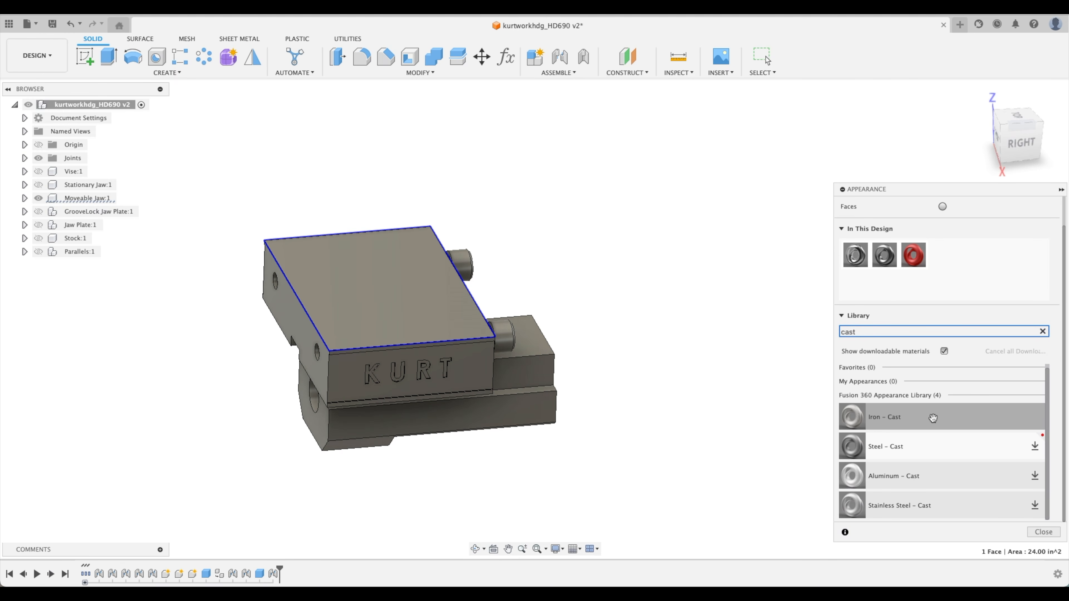
{"action": "left_click_drag", "start_coordinate": [934, 419], "coordinate": [460, 349]}
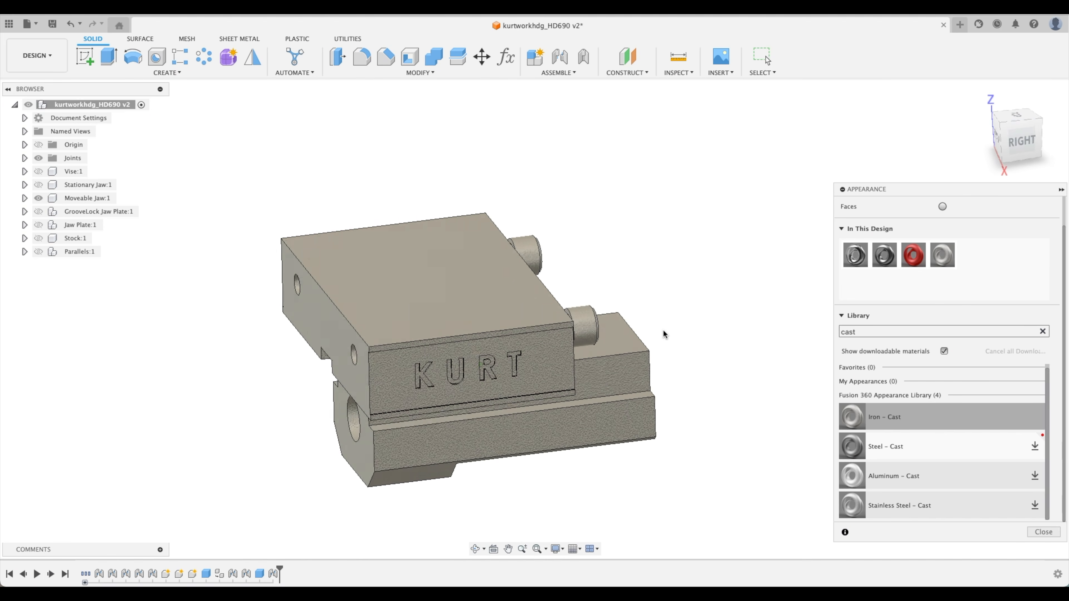
Step: Search the appearance library for "black" and apply Coating - Black Oxide to the faces of the moveable jaw's socket head screws
{"action": "middle_click_drag", "start_coordinate": [679, 342], "coordinate": [342, 289], "text": "shift"}
{"action": "left_click", "coordinate": [1019, 138]}
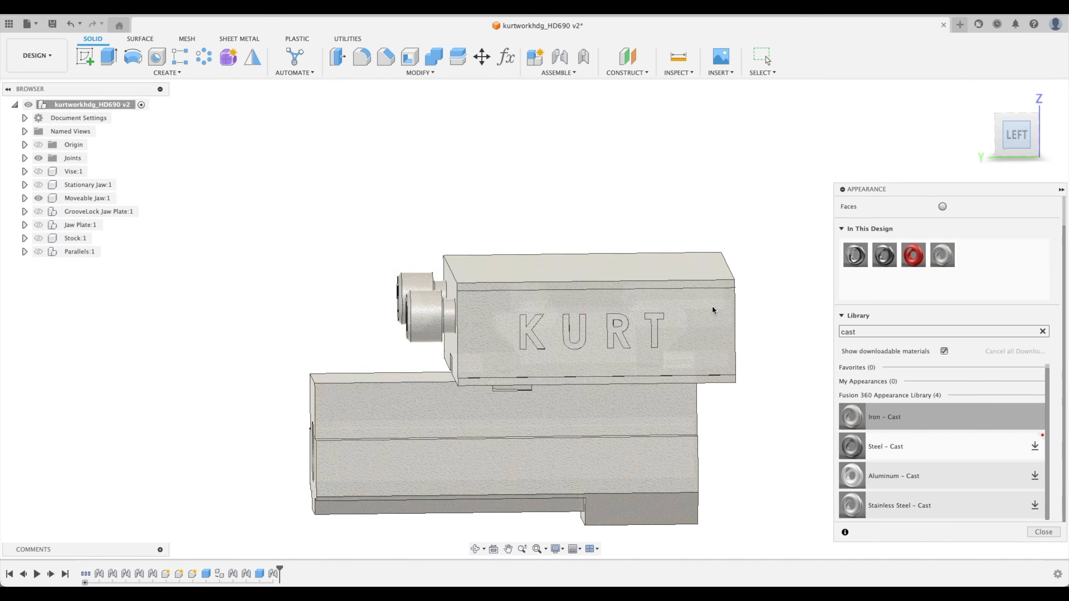
{"action": "scroll", "coordinate": [444, 279], "scroll_direction": "up", "scroll_amount": 5}
{"action": "left_click_drag", "start_coordinate": [395, 315], "coordinate": [485, 413]}
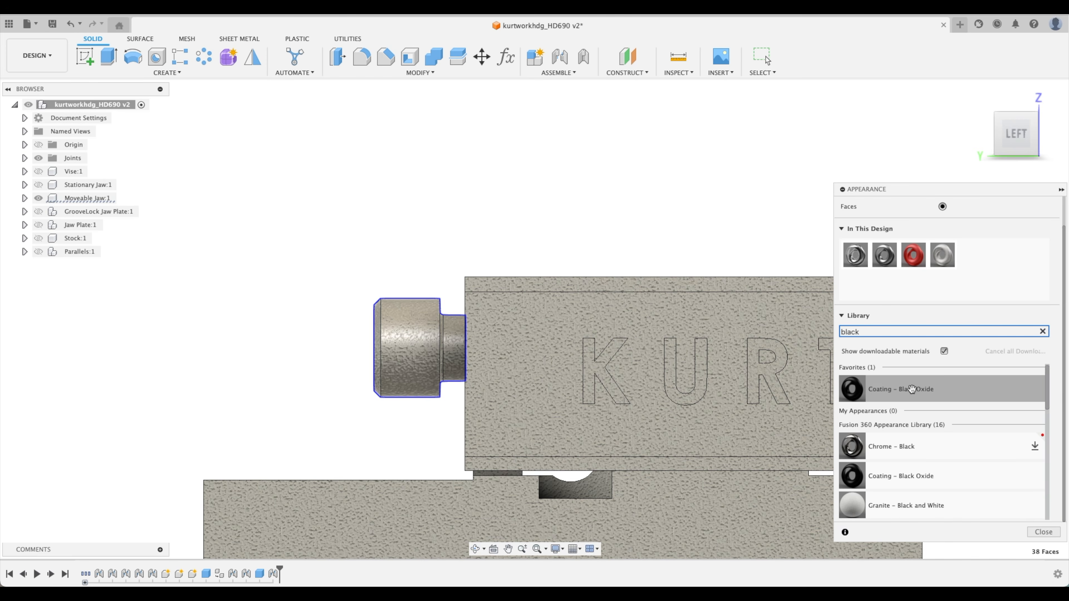
{"action": "left_click_drag", "start_coordinate": [374, 317], "coordinate": [375, 318]}
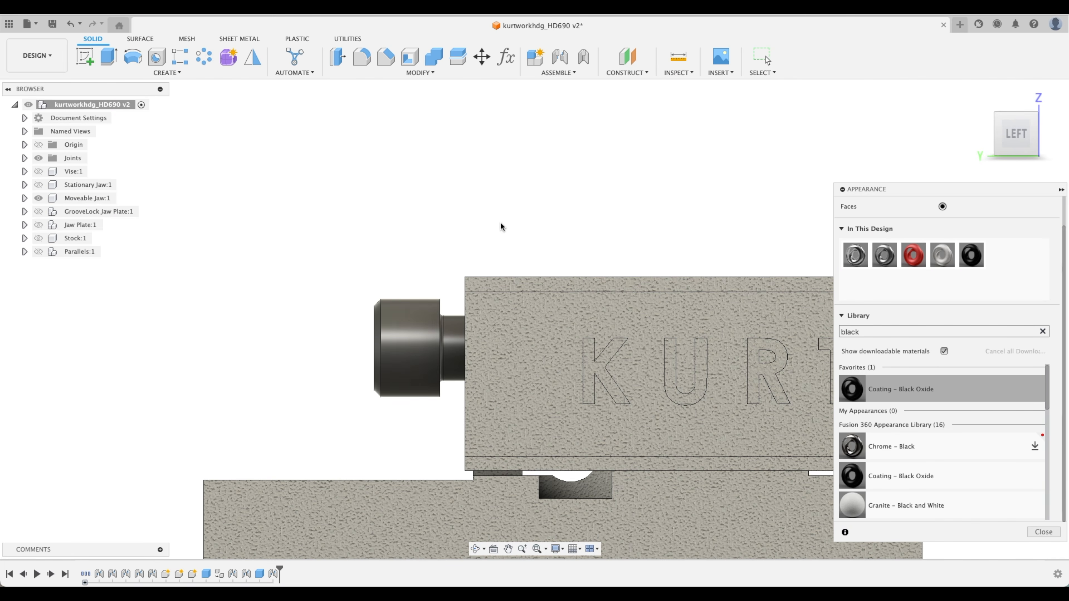
{"action": "mouse_move", "coordinate": [504, 217]}
{"action": "middle_mouse_down", "text": "shift"}
{"action": "mouse_move", "coordinate": [438, 155]}
{"action": "mouse_move", "coordinate": [301, 128]}
{"action": "mouse_move", "coordinate": [518, 315]}
{"action": "mouse_move", "coordinate": [506, 332]}
{"action": "mouse_move", "coordinate": [543, 325]}
{"action": "mouse_move", "coordinate": [343, 323]}
{"action": "mouse_move", "coordinate": [484, 313]}
{"action": "mouse_move", "coordinate": [317, 334]}
{"action": "middle_mouse_up", "text": "shift"}
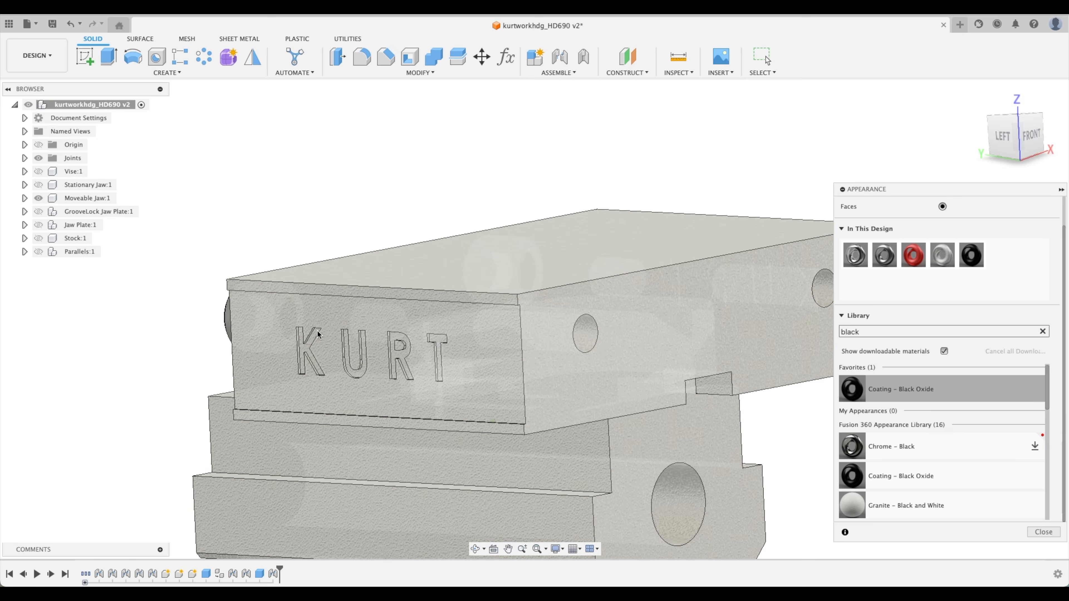
{"action": "middle_click_drag", "start_coordinate": [423, 375], "coordinate": [167, 306], "text": "shift"}
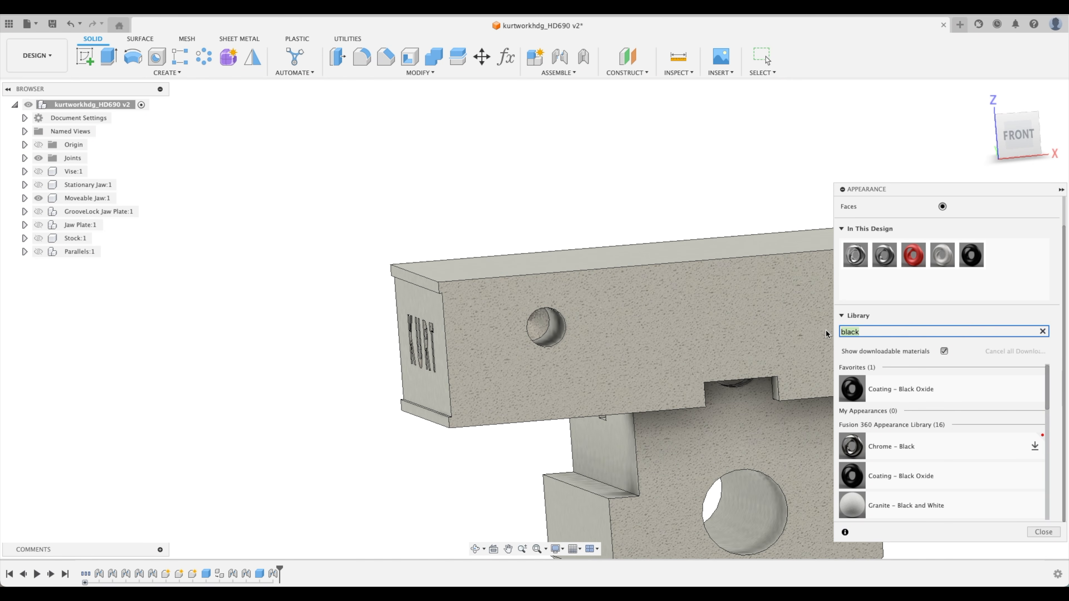
{"action": "type", "text": "blue"}
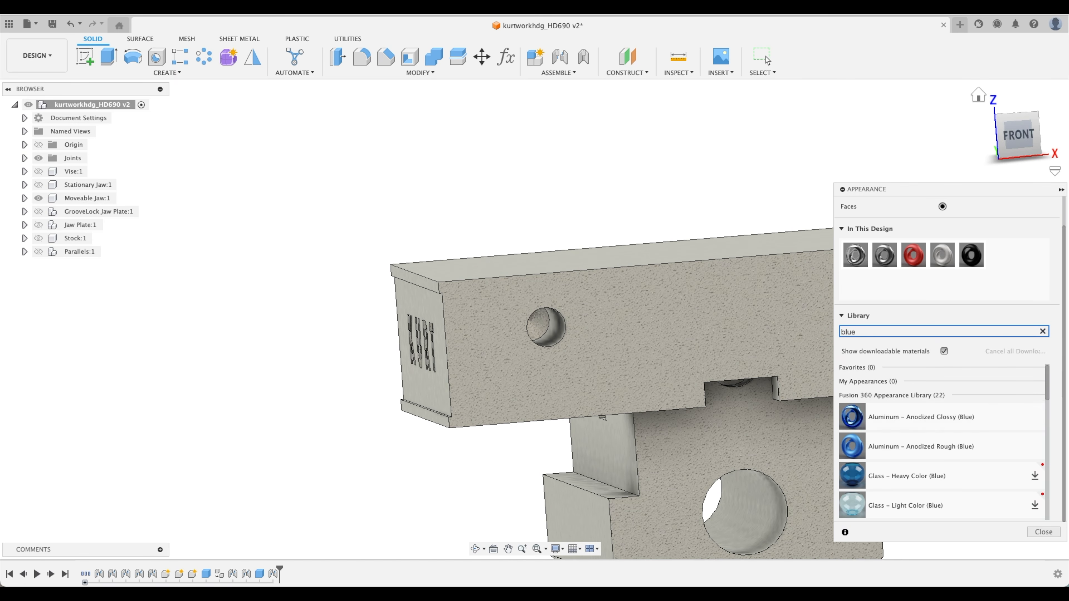
{"action": "scroll", "coordinate": [963, 458], "scroll_direction": "down", "scroll_amount": 10}
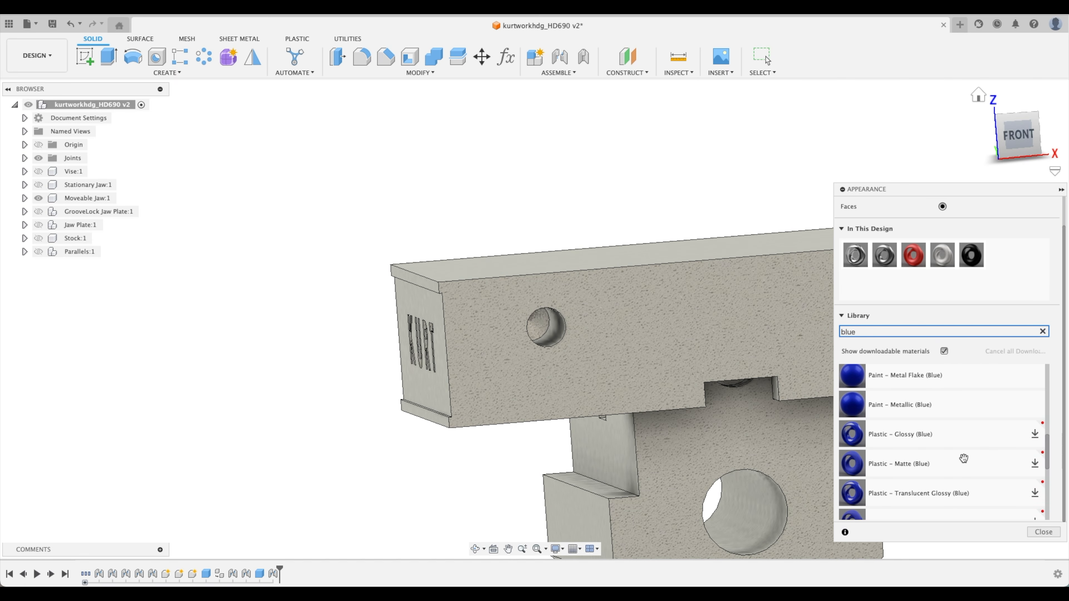
{"action": "scroll", "coordinate": [964, 458], "scroll_direction": "up", "scroll_amount": 3}
{"action": "left_click", "coordinate": [965, 455]}
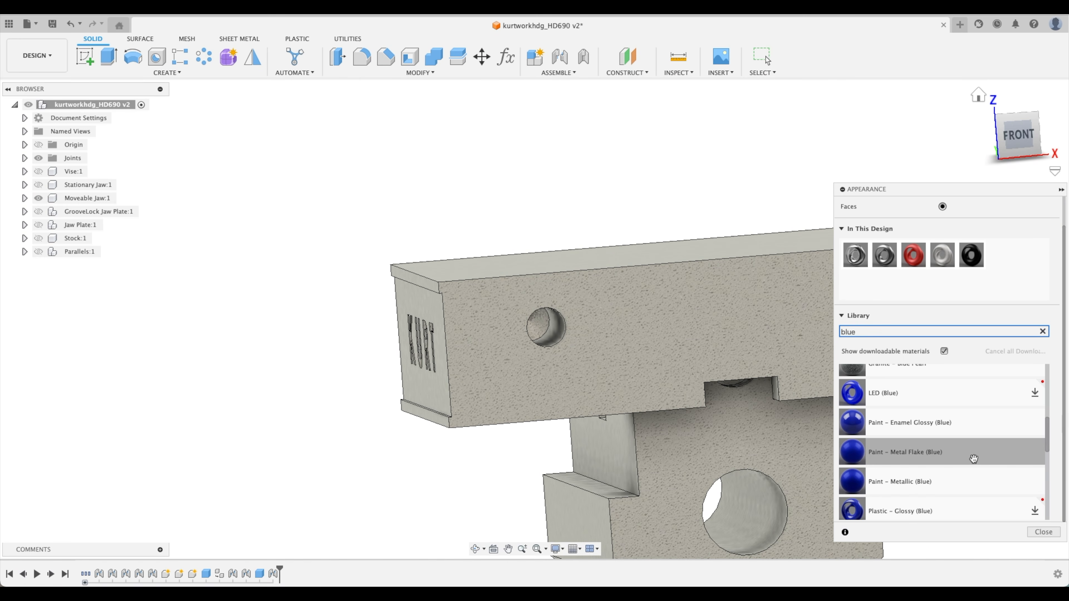
{"action": "left_click_drag", "start_coordinate": [917, 457], "coordinate": [490, 413]}
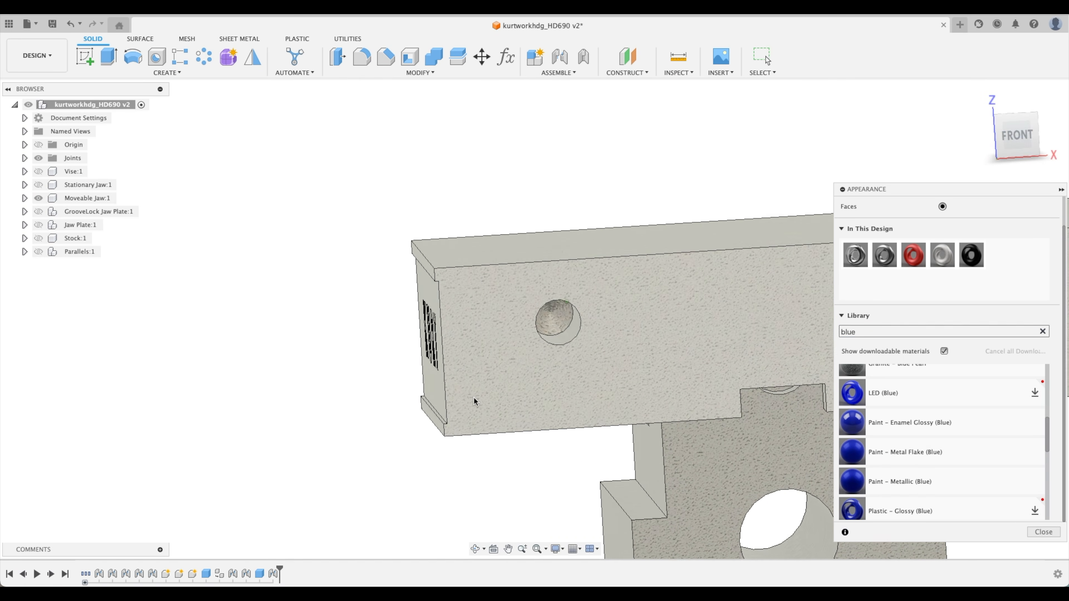
{"action": "left_click", "coordinate": [1017, 135]}
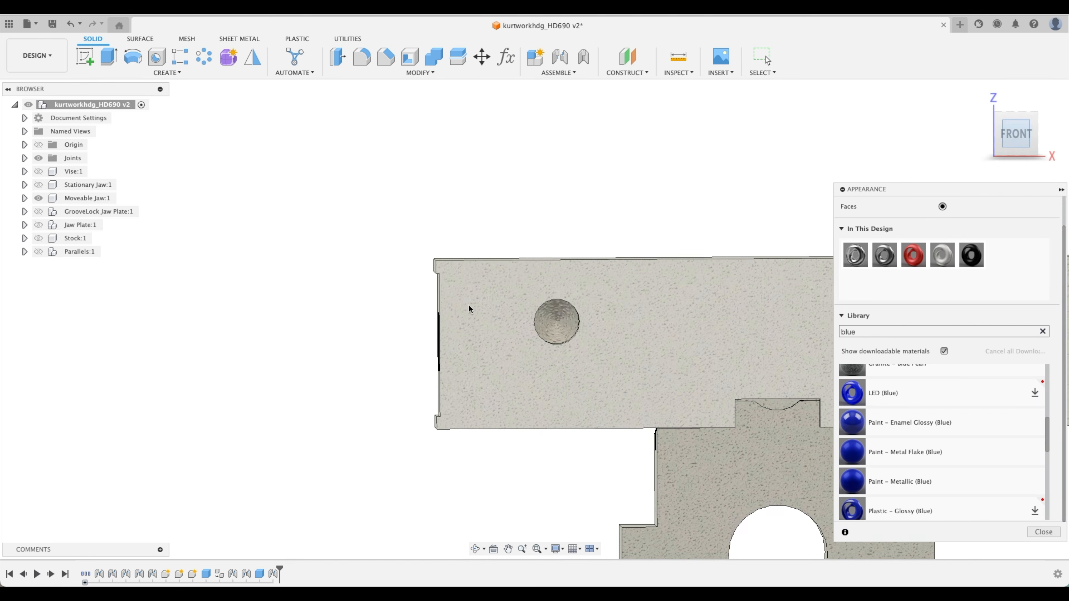
{"action": "left_click_drag", "start_coordinate": [461, 375], "coordinate": [460, 399]}
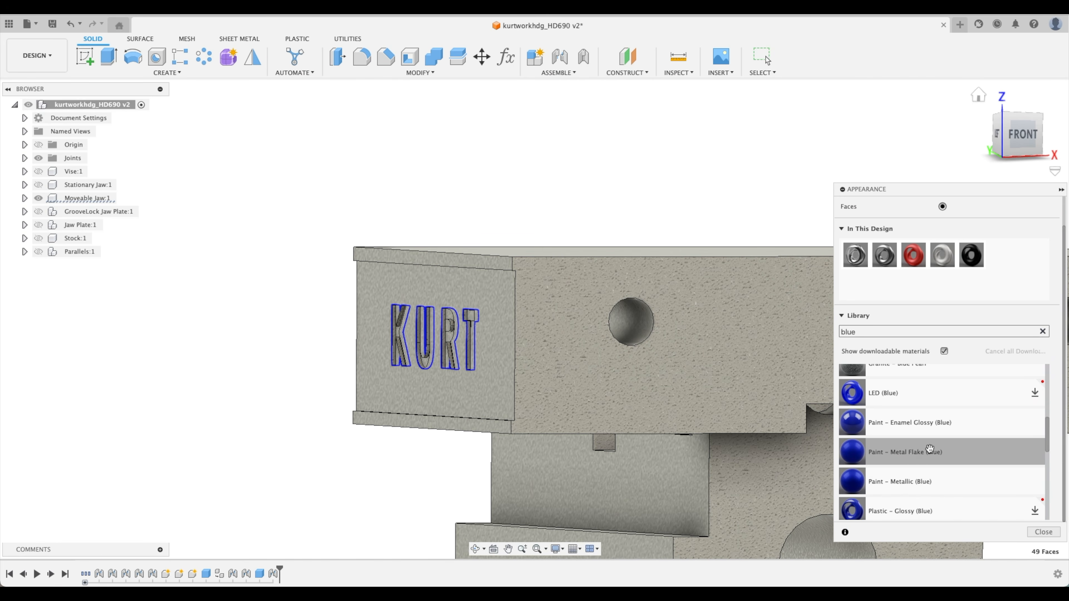
{"action": "left_click_drag", "start_coordinate": [588, 429], "coordinate": [470, 326]}
{"action": "scroll", "coordinate": [746, 436], "scroll_direction": "up", "scroll_amount": 3}
{"action": "left_click", "coordinate": [1044, 532]}
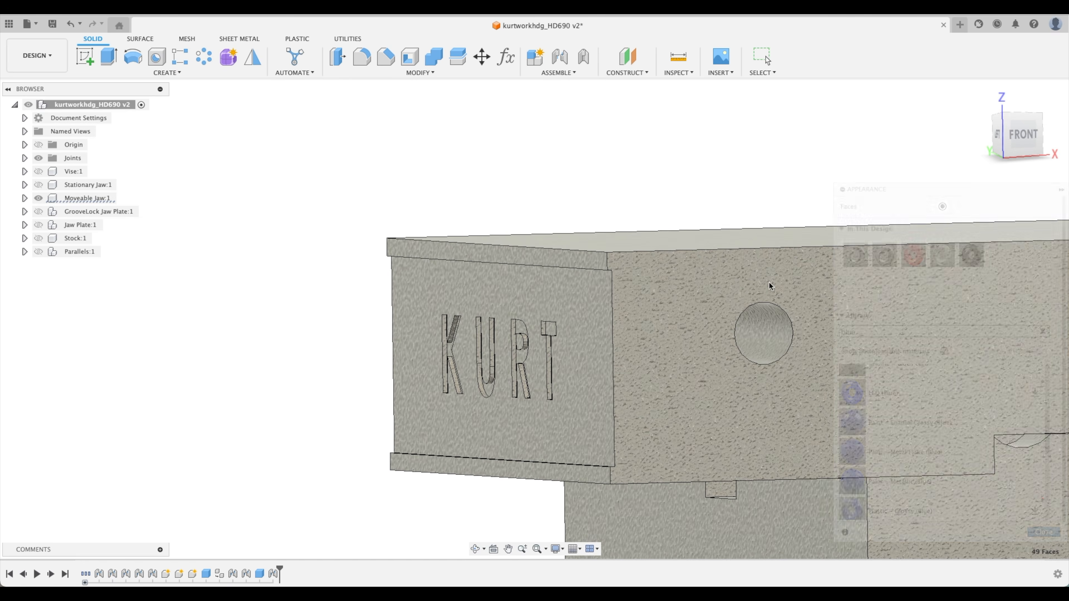
Step: Restart the Appearance tool for faces, search for "blue" and apply Paint - Metal Flake (Blue) to the recessed side face around the KURT lettering
{"action": "scroll", "coordinate": [434, 321], "scroll_direction": "up", "scroll_amount": 5}
{"action": "scroll", "coordinate": [253, 320], "scroll_direction": "down", "scroll_amount": 4}
{"action": "right_click", "coordinate": [229, 306]}
{"action": "scroll", "coordinate": [271, 301], "scroll_direction": "up", "scroll_amount": 2}
{"action": "key", "text": "a"}
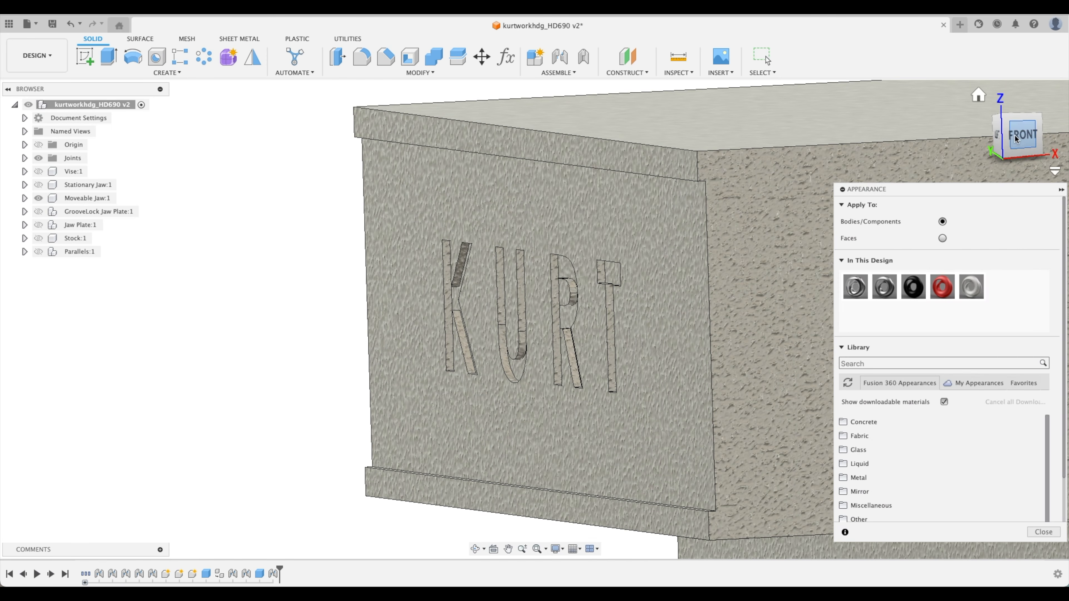
{"action": "left_click", "coordinate": [1027, 139]}
{"action": "left_click_drag", "start_coordinate": [565, 295], "coordinate": [498, 343]}
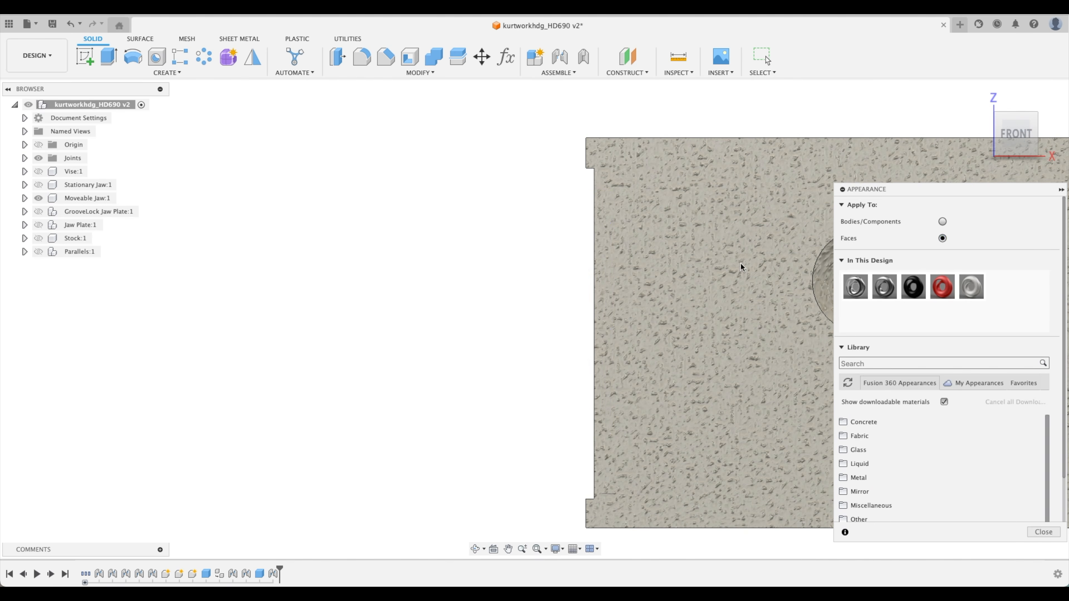
{"action": "left_click_drag", "start_coordinate": [539, 212], "coordinate": [641, 459]}
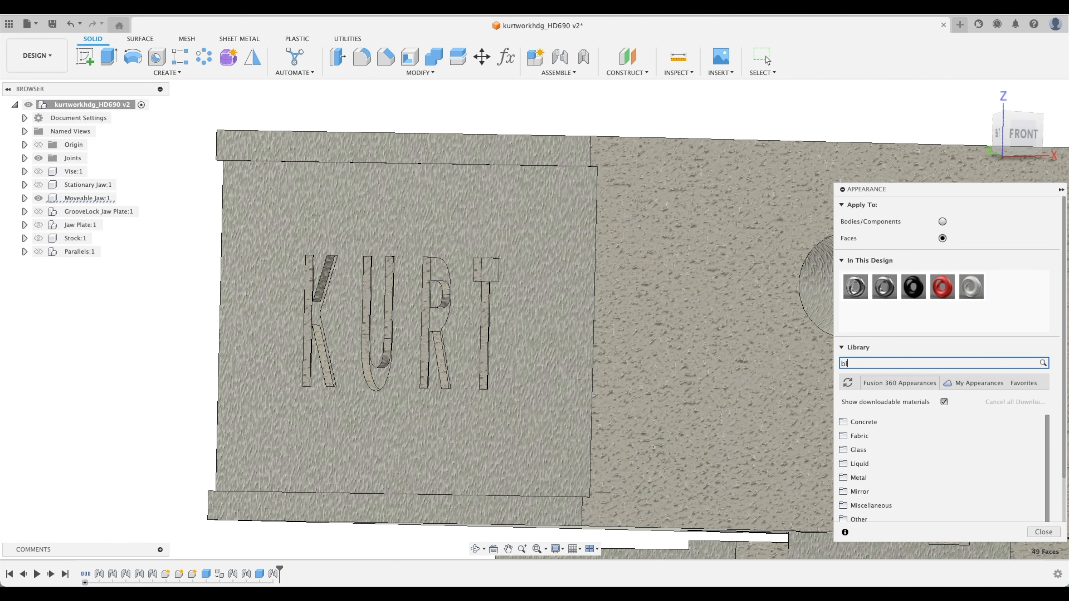
{"action": "key", "text": "Return"}
{"action": "scroll", "coordinate": [968, 464], "scroll_direction": "down", "scroll_amount": 5}
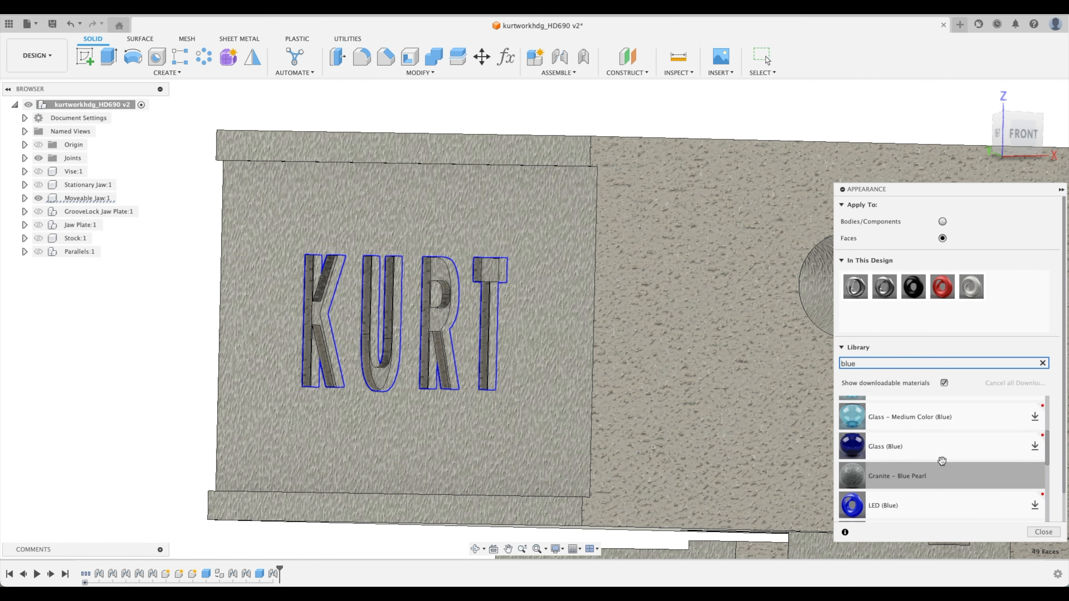
{"action": "scroll", "coordinate": [942, 461], "scroll_direction": "down", "scroll_amount": 5}
{"action": "scroll", "coordinate": [947, 469], "scroll_direction": "up", "scroll_amount": 3}
{"action": "left_click_drag", "start_coordinate": [935, 494], "coordinate": [493, 316]}
{"action": "middle_click_drag", "start_coordinate": [512, 371], "coordinate": [521, 391], "text": "shift"}
{"action": "scroll", "coordinate": [521, 391], "scroll_direction": "down", "scroll_amount": 3}
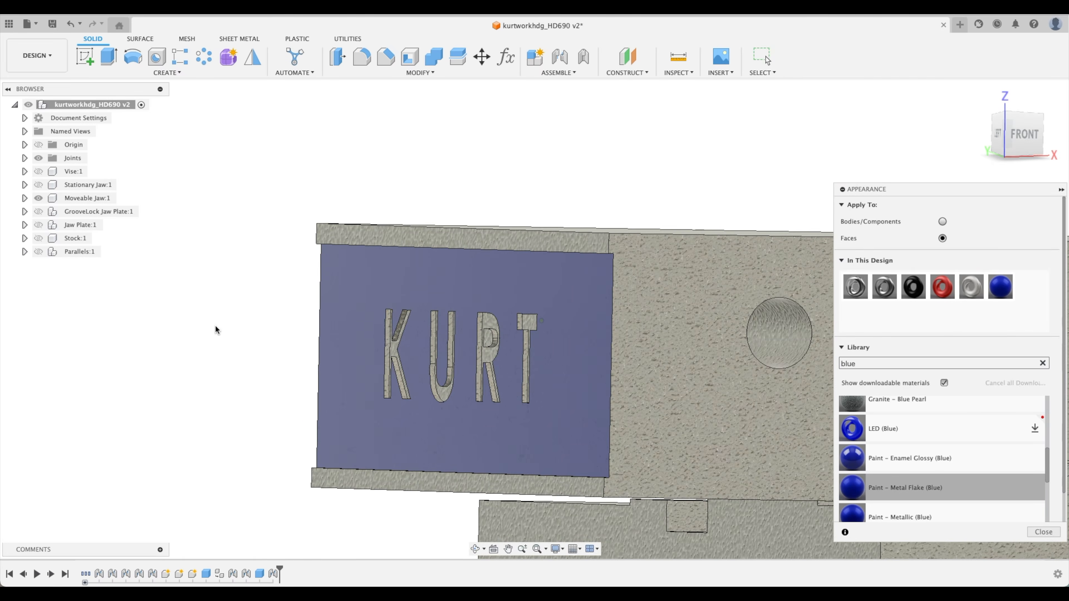
{"action": "middle_click_drag", "start_coordinate": [213, 326], "coordinate": [219, 322]}
{"action": "scroll", "coordinate": [497, 361], "scroll_direction": "up", "scroll_amount": 3}
{"action": "left_click_drag", "start_coordinate": [1000, 290], "coordinate": [529, 348]}
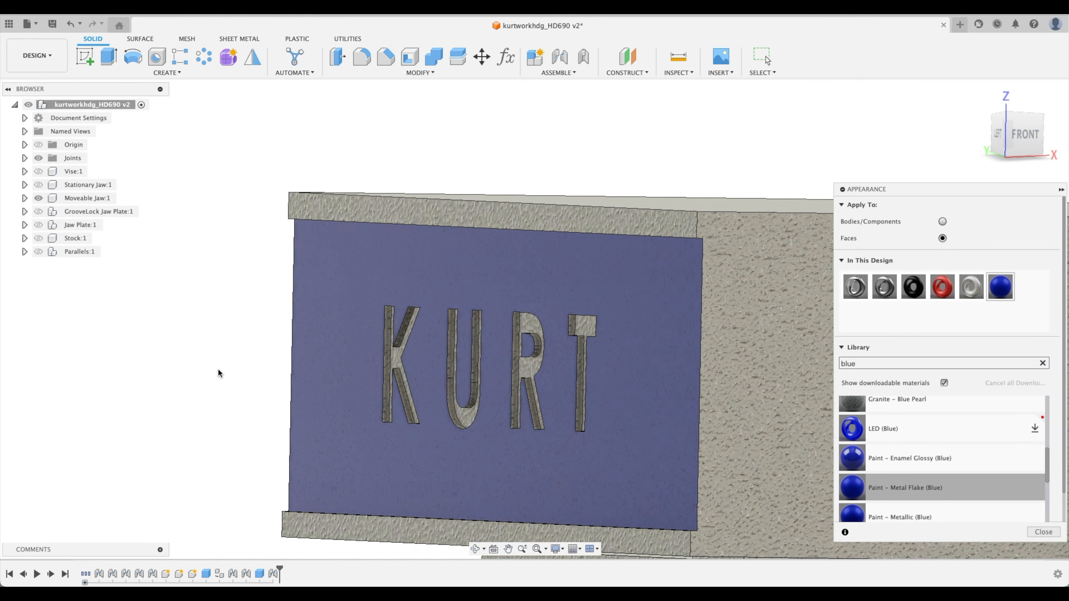
Step: Search the appearance library for "white" and add Powder Coat - Rough (White) to the appearances in this design
{"action": "middle_click_drag", "start_coordinate": [218, 369], "coordinate": [393, 376], "text": "shift"}
{"action": "middle_click_drag", "start_coordinate": [511, 356], "coordinate": [312, 372], "text": "shift"}
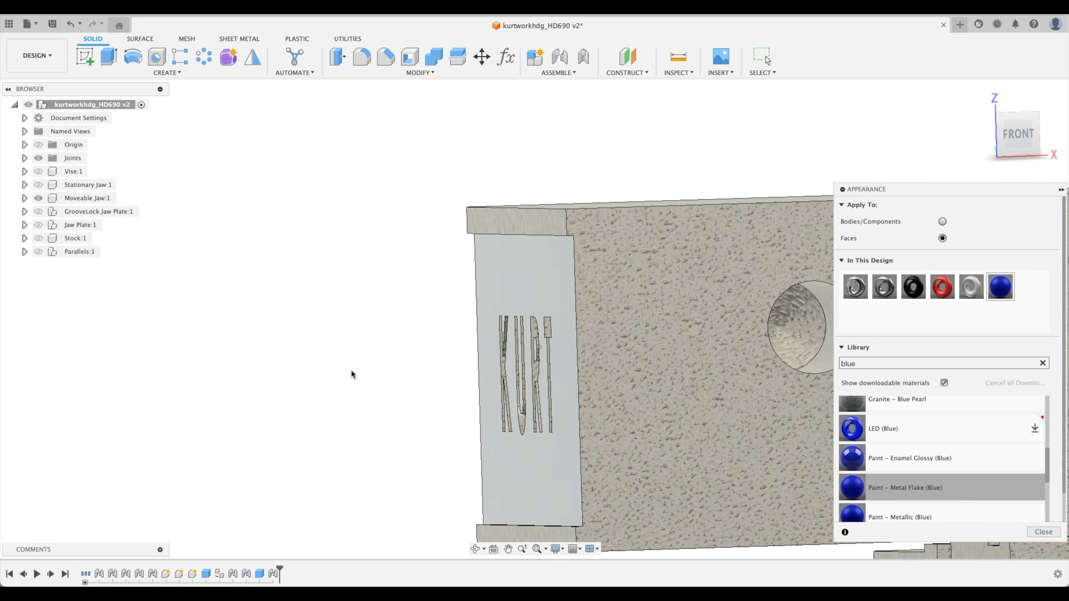
{"action": "type", "text": "bluewhit"}
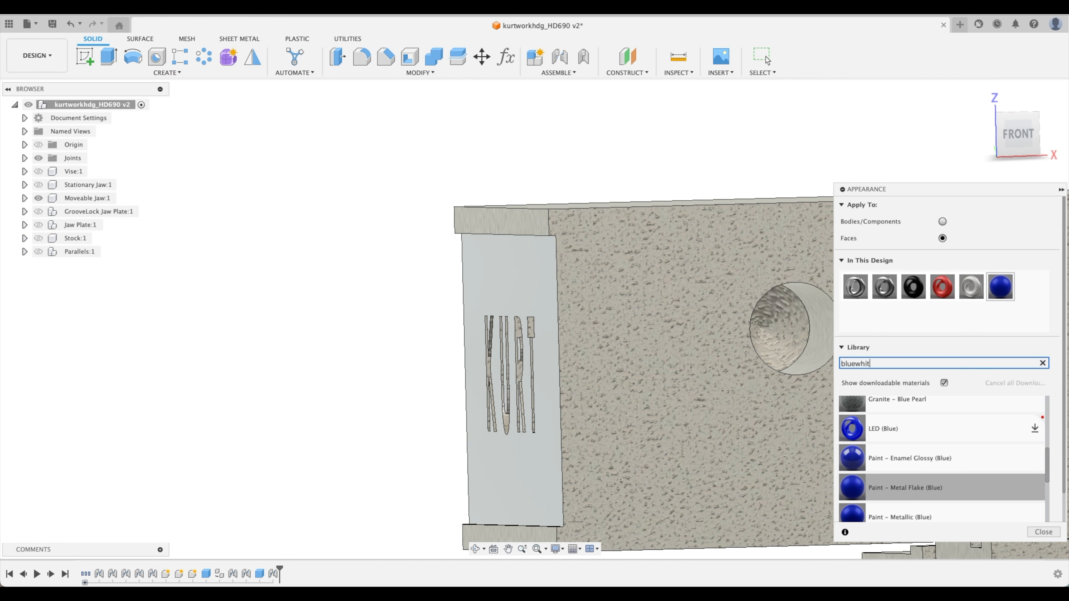
{"action": "type", "text": "e"}
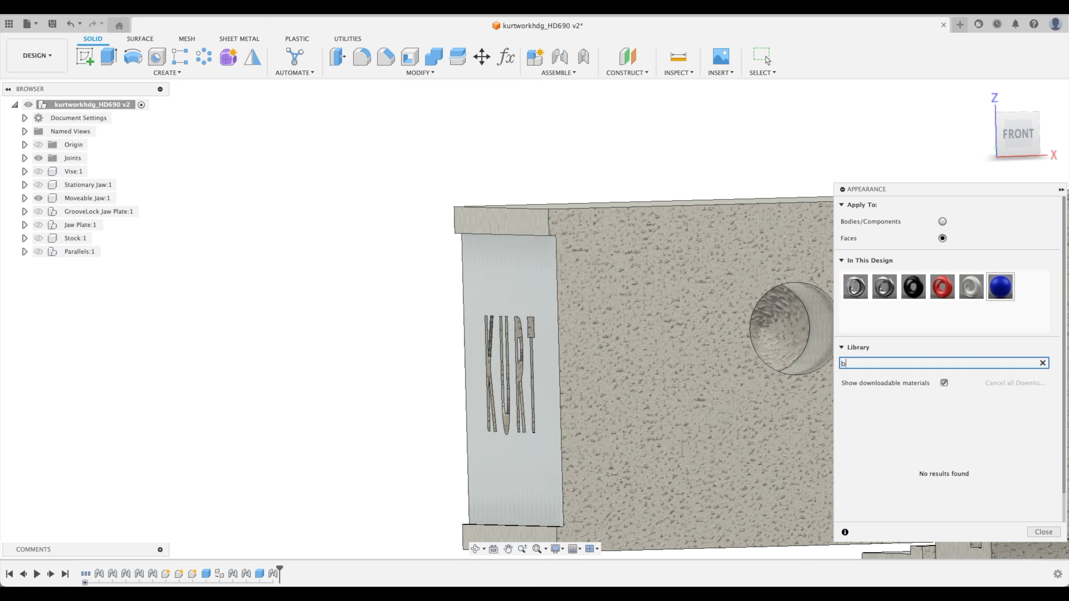
{"action": "key", "text": "BackSpace"}
{"action": "key", "text": "BackSpace"}
{"action": "type", "text": "white"}
{"action": "scroll", "coordinate": [946, 438], "scroll_direction": "down", "scroll_amount": 5}
{"action": "scroll", "coordinate": [946, 446], "scroll_direction": "down", "scroll_amount": 6}
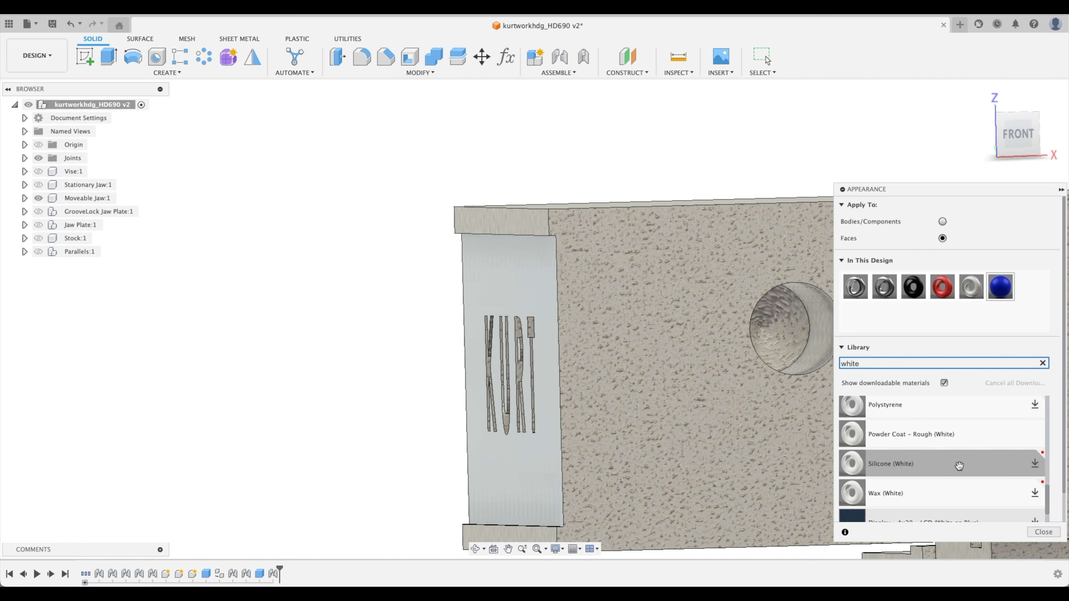
{"action": "scroll", "coordinate": [948, 457], "scroll_direction": "up", "scroll_amount": 3}
{"action": "scroll", "coordinate": [933, 492], "scroll_direction": "down", "scroll_amount": 5}
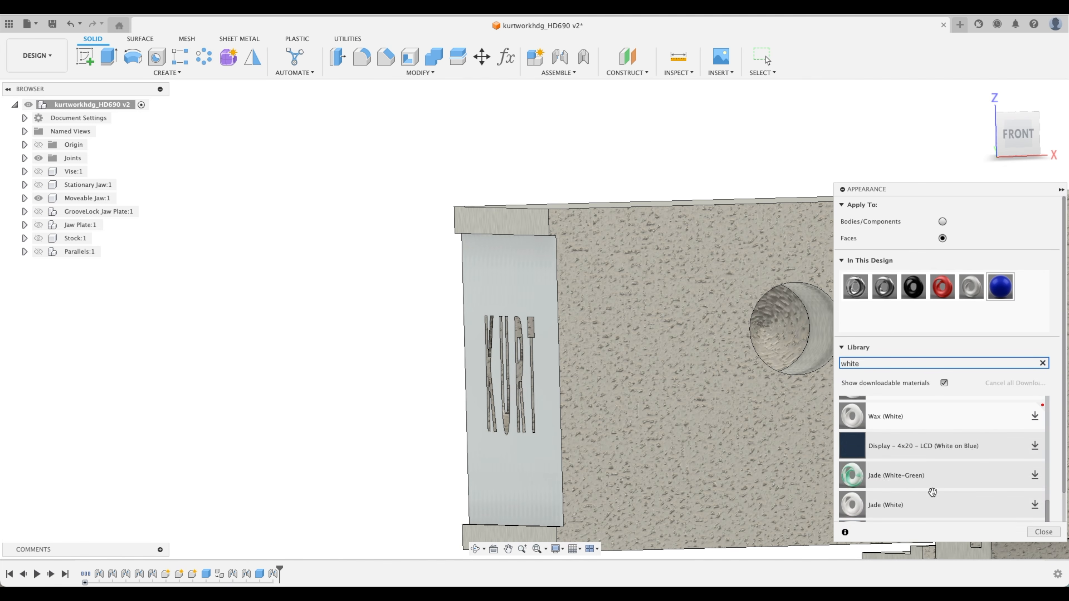
{"action": "scroll", "coordinate": [929, 464], "scroll_direction": "up", "scroll_amount": 3}
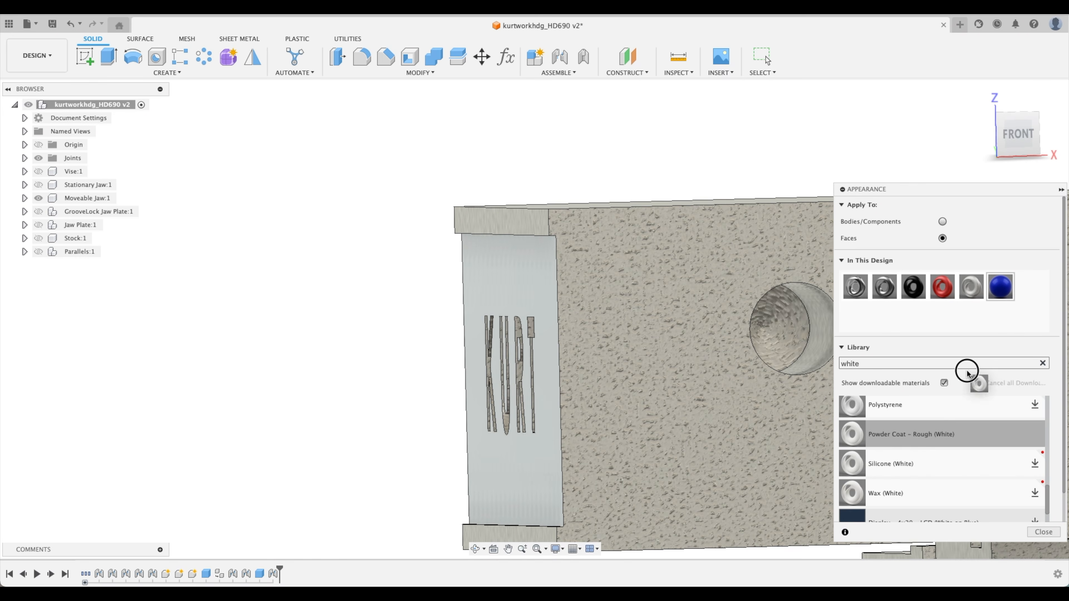
{"action": "left_click_drag", "start_coordinate": [1036, 310], "coordinate": [1035, 310]}
Step: Apply Powder Coat - Rough (White) to the engraved KURT letter faces and Paint - Metal Flake (Blue) to the enclosed area inside the R
{"action": "middle_click_drag", "start_coordinate": [463, 375], "coordinate": [412, 299], "text": "shift"}
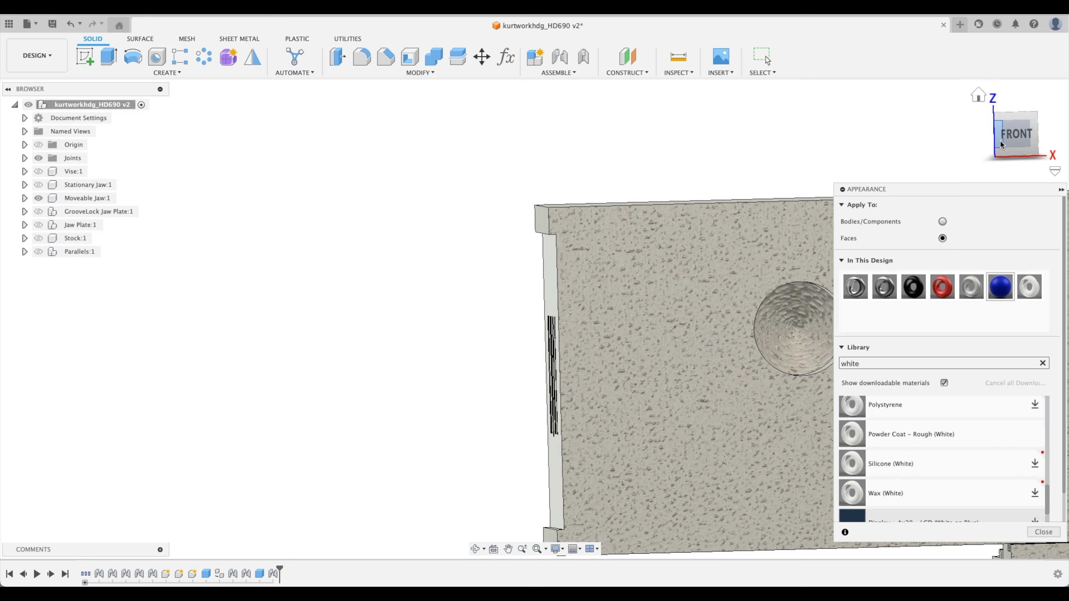
{"action": "left_click_drag", "start_coordinate": [496, 264], "coordinate": [592, 488]}
{"action": "middle_click_drag", "start_coordinate": [395, 421], "coordinate": [414, 420], "text": "shift"}
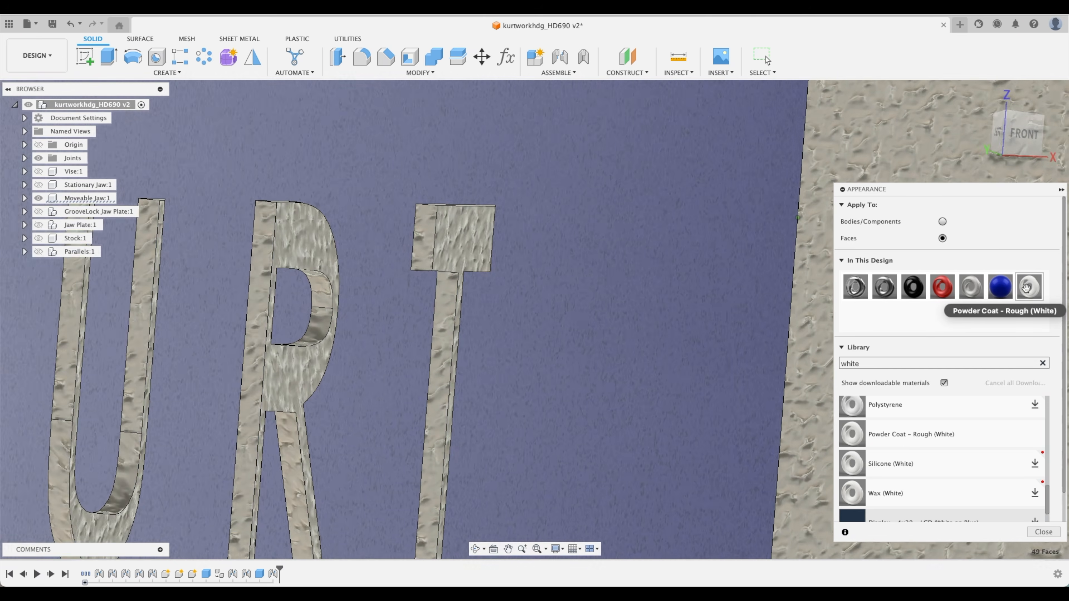
{"action": "left_click_drag", "start_coordinate": [1030, 287], "coordinate": [361, 247]}
{"action": "scroll", "coordinate": [223, 382], "scroll_direction": "down", "scroll_amount": 5}
{"action": "scroll", "coordinate": [201, 341], "scroll_direction": "up", "scroll_amount": 5}
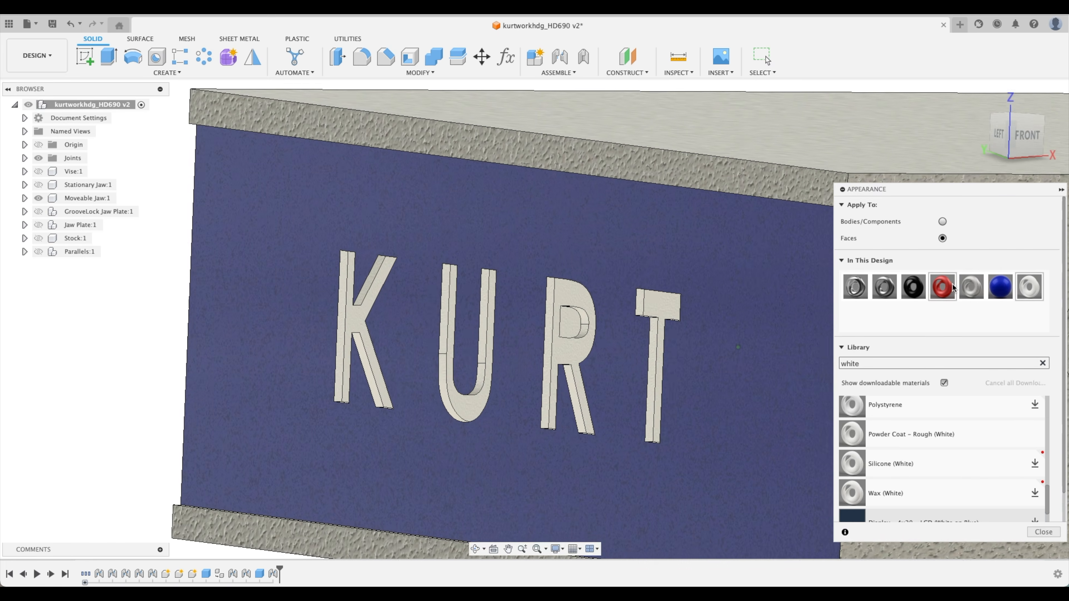
{"action": "left_click_drag", "start_coordinate": [1000, 287], "coordinate": [580, 335]}
{"action": "scroll", "coordinate": [397, 436], "scroll_direction": "down", "scroll_amount": 6}
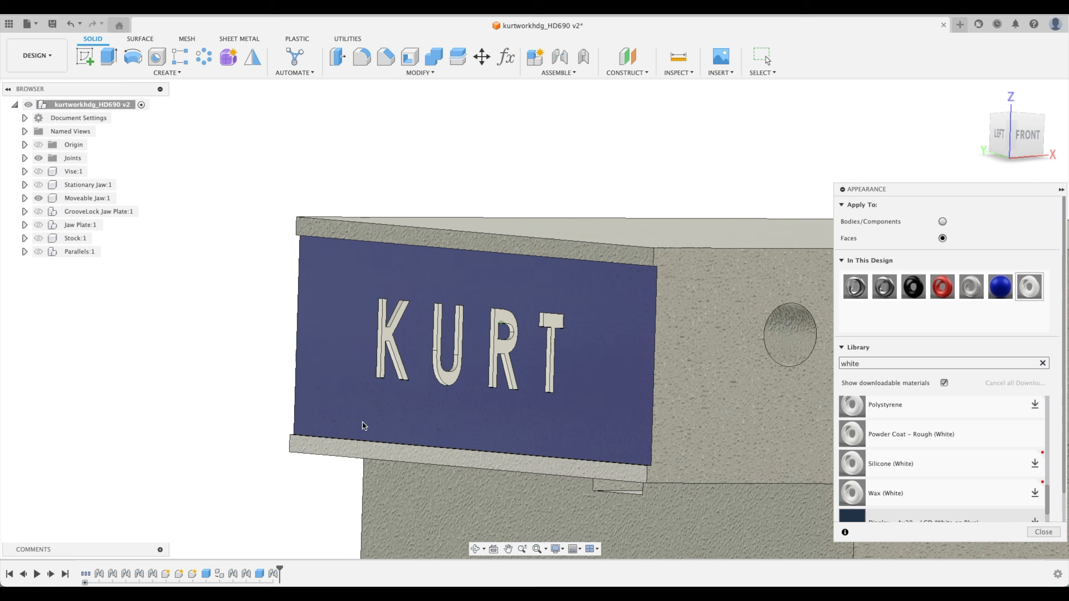
Step: Try to window-select the engraved KURT letter faces on the opposite end of the moveable jaw
{"action": "middle_click_drag", "start_coordinate": [596, 169], "coordinate": [395, 177], "text": "shift"}
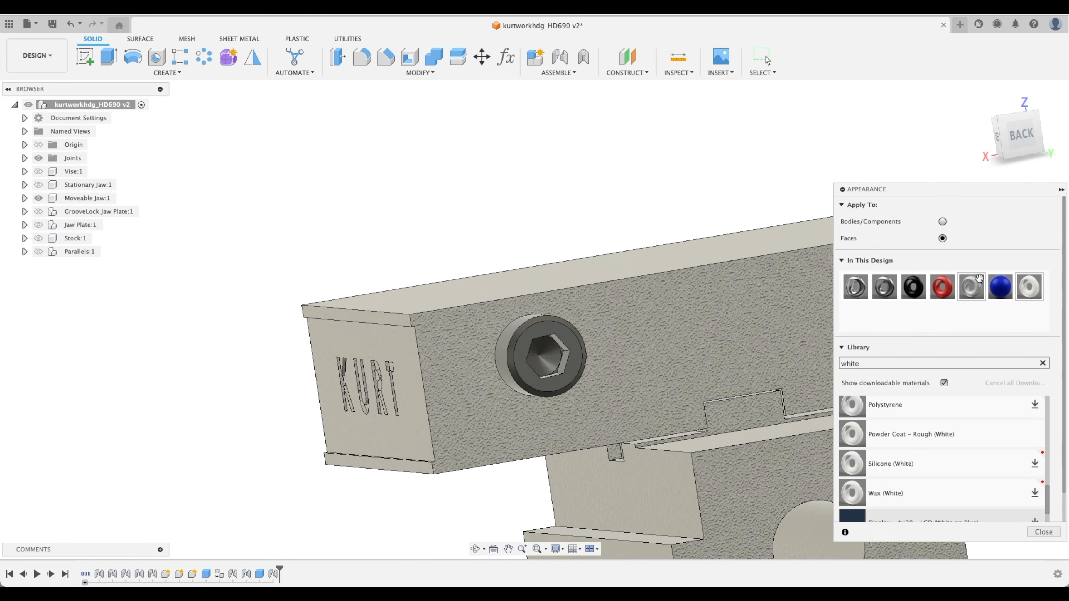
{"action": "scroll", "coordinate": [312, 442], "scroll_direction": "up", "scroll_amount": 4}
{"action": "left_click", "coordinate": [1023, 135]}
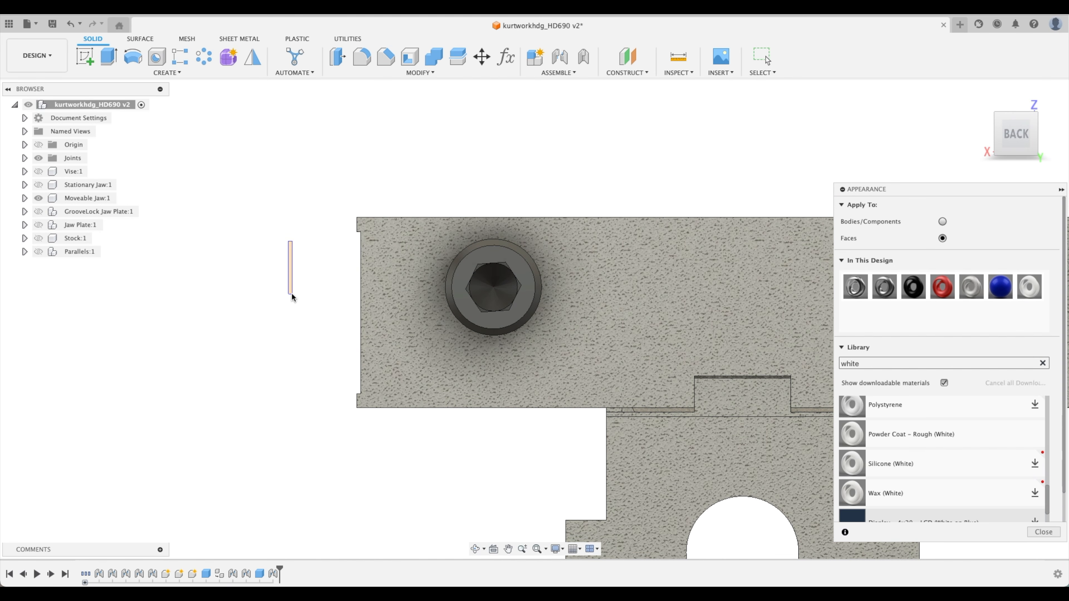
{"action": "middle_click_drag", "start_coordinate": [566, 129], "coordinate": [760, 260], "text": "shift"}
{"action": "left_click_drag", "start_coordinate": [666, 408], "coordinate": [666, 410]}
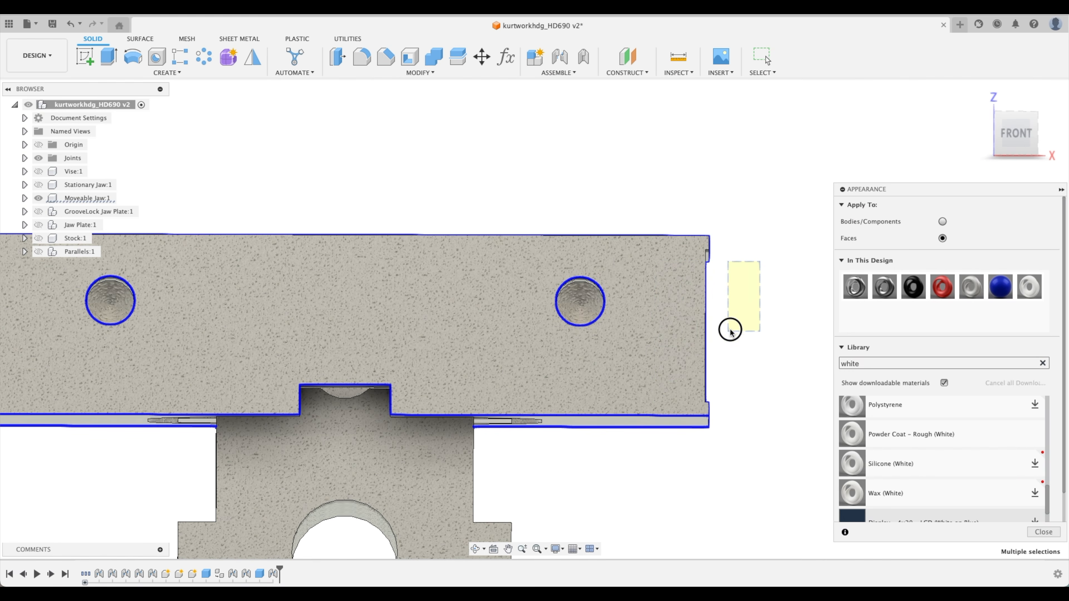
{"action": "middle_click_drag", "start_coordinate": [803, 183], "coordinate": [419, 185], "text": "shift"}
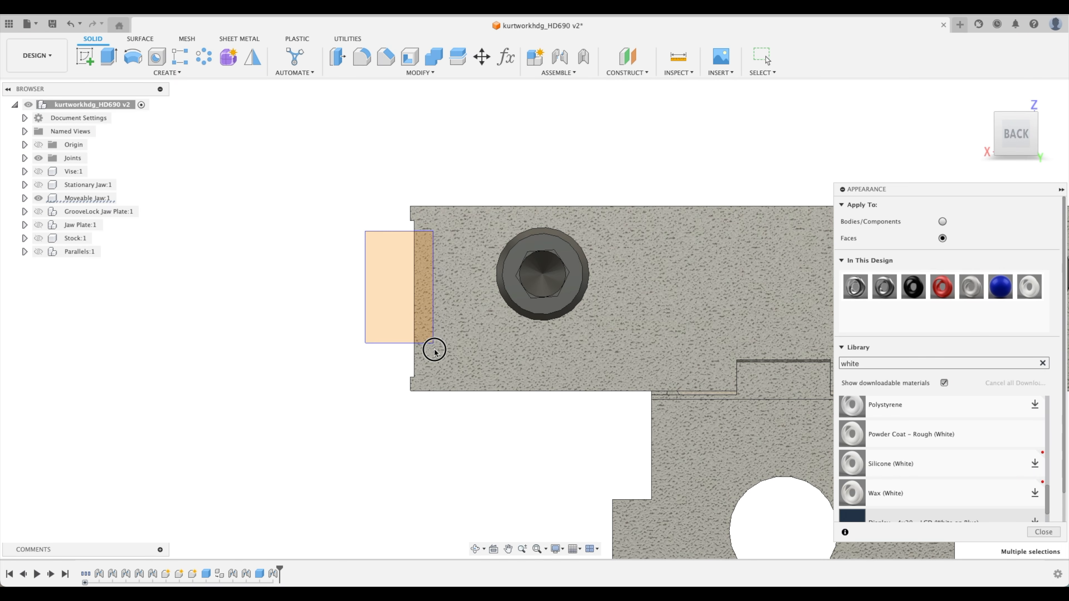
{"action": "middle_click_drag", "start_coordinate": [335, 286], "coordinate": [379, 259], "text": "shift"}
{"action": "middle_click_drag", "start_coordinate": [562, 333], "coordinate": [545, 215], "text": "shift"}
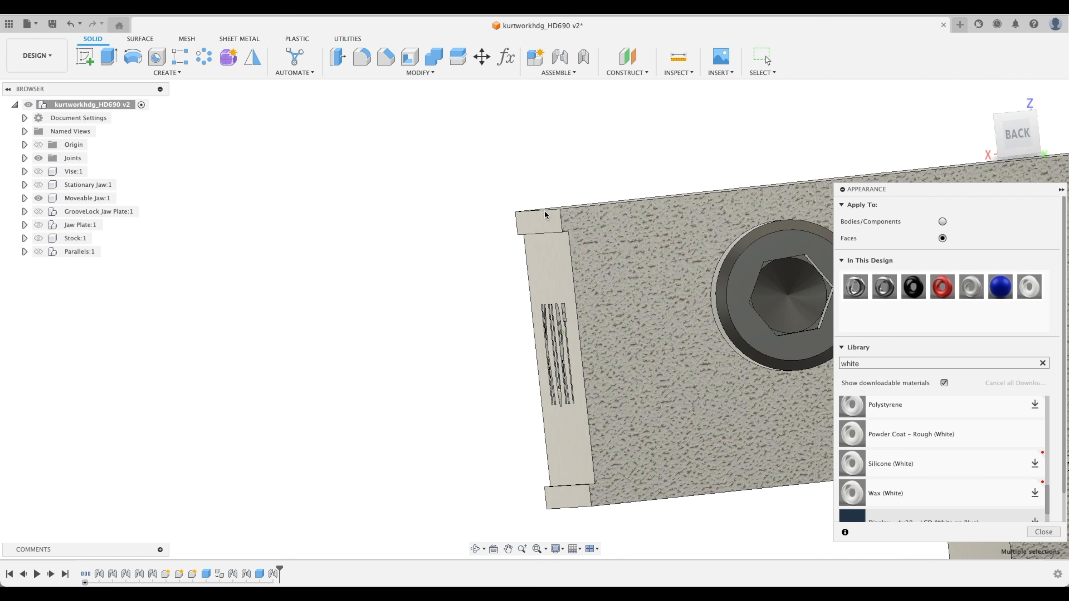
Step: Try to apply Powder Coat - Rough (White) to the window-selected KURT letter faces on the moveable jaw's opposite end
{"action": "left_click", "coordinate": [1014, 137]}
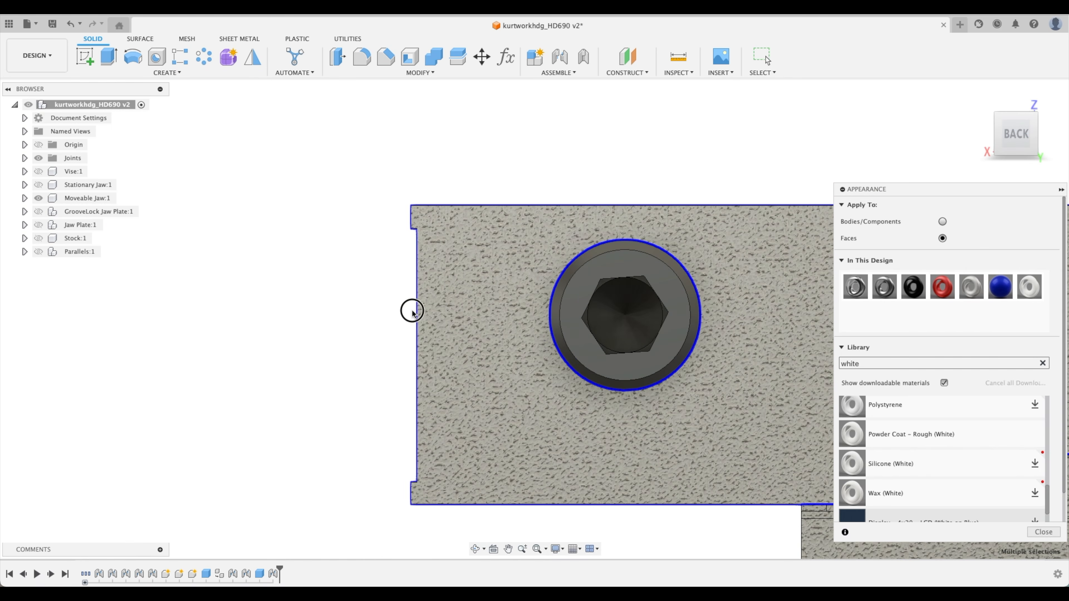
{"action": "left_click_drag", "start_coordinate": [452, 438], "coordinate": [465, 471]}
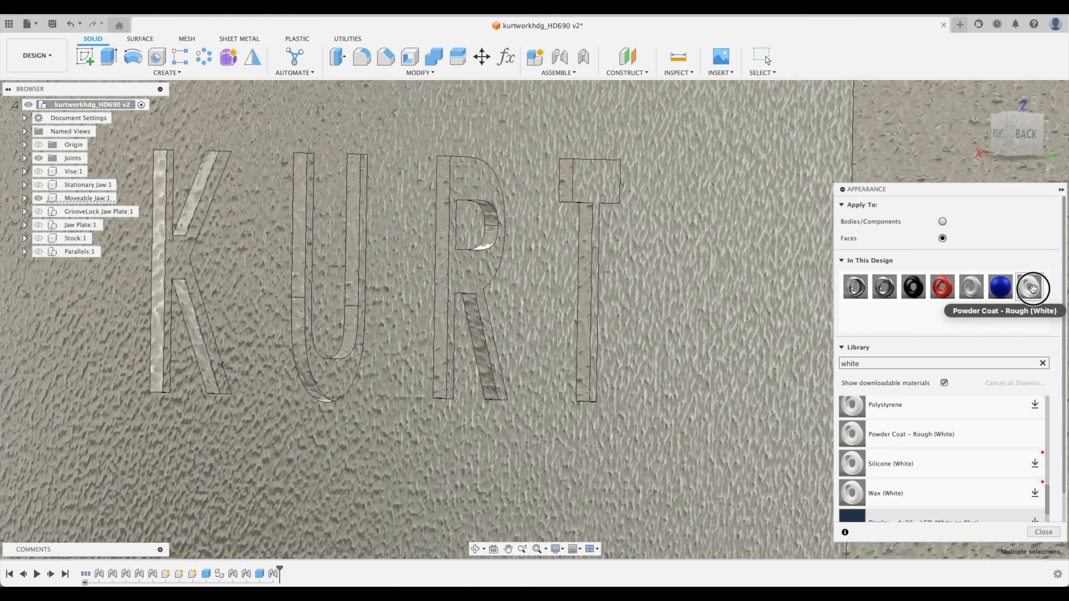
{"action": "left_click_drag", "start_coordinate": [1032, 288], "coordinate": [572, 179]}
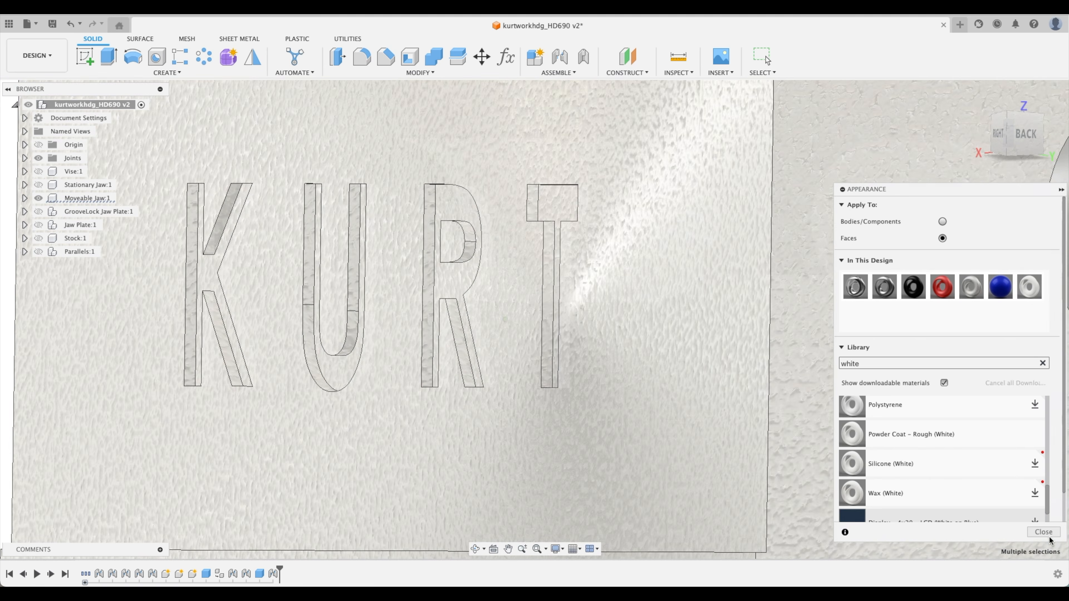
{"action": "left_click", "coordinate": [1043, 532]}
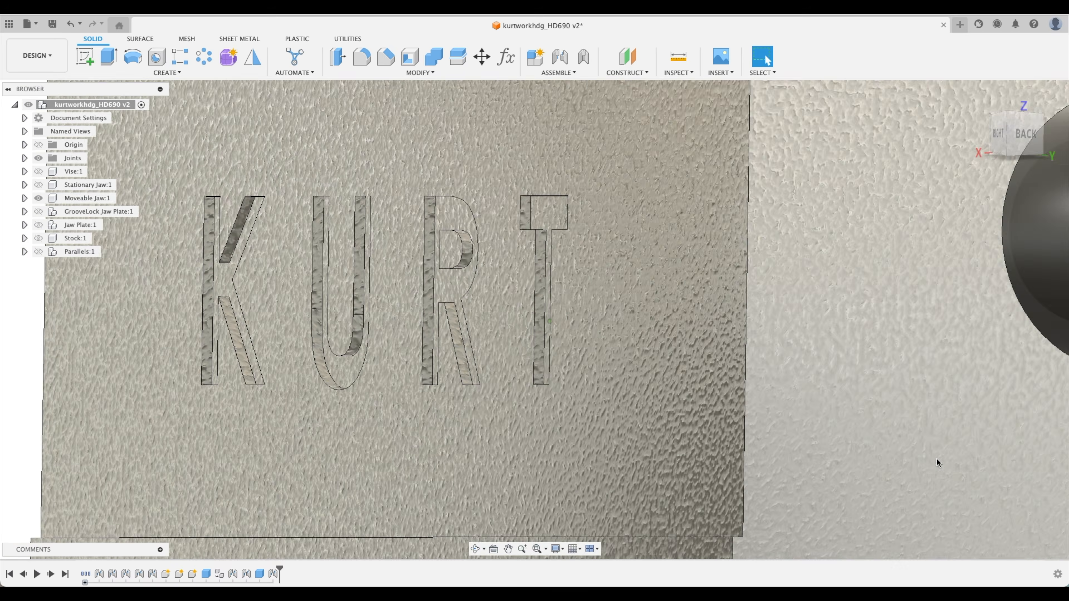
{"action": "left_click", "coordinate": [271, 349]}
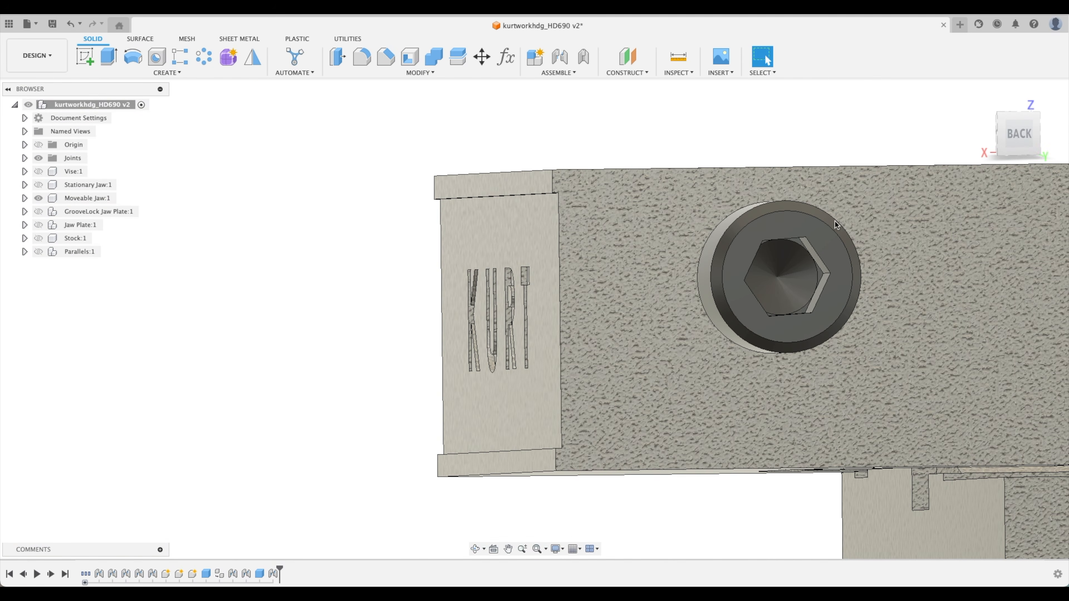
Step: Apply Powder Coat - Rough (White) to the opposite end's engraved KURT letters and Paint - Metal Flake (Blue) to the recessed face and inside the R
{"action": "key", "text": "a"}
{"action": "left_click", "coordinate": [941, 239]}
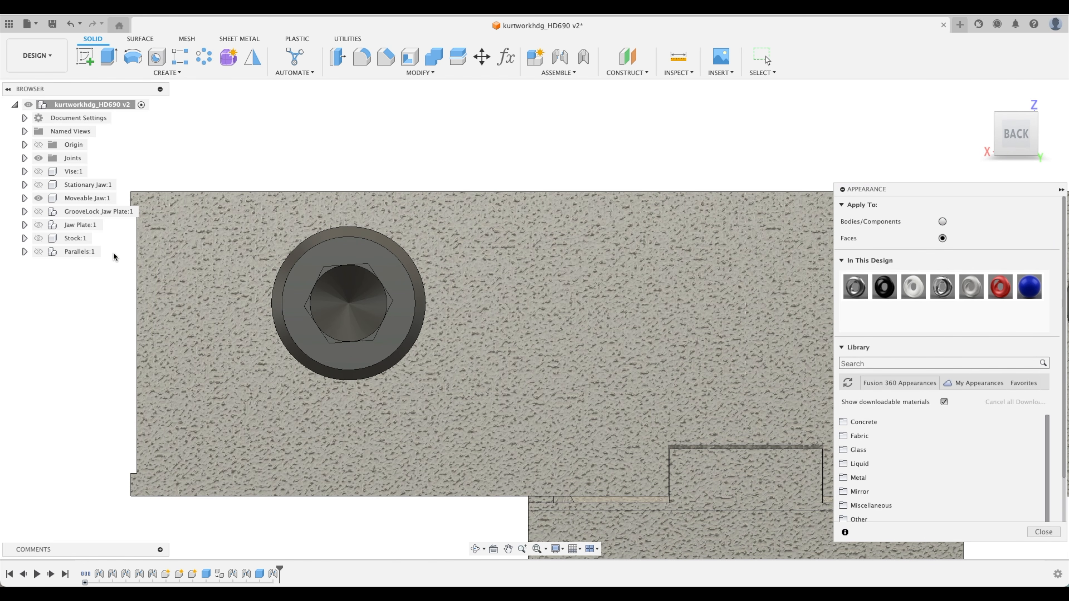
{"action": "left_click_drag", "start_coordinate": [168, 453], "coordinate": [169, 453]}
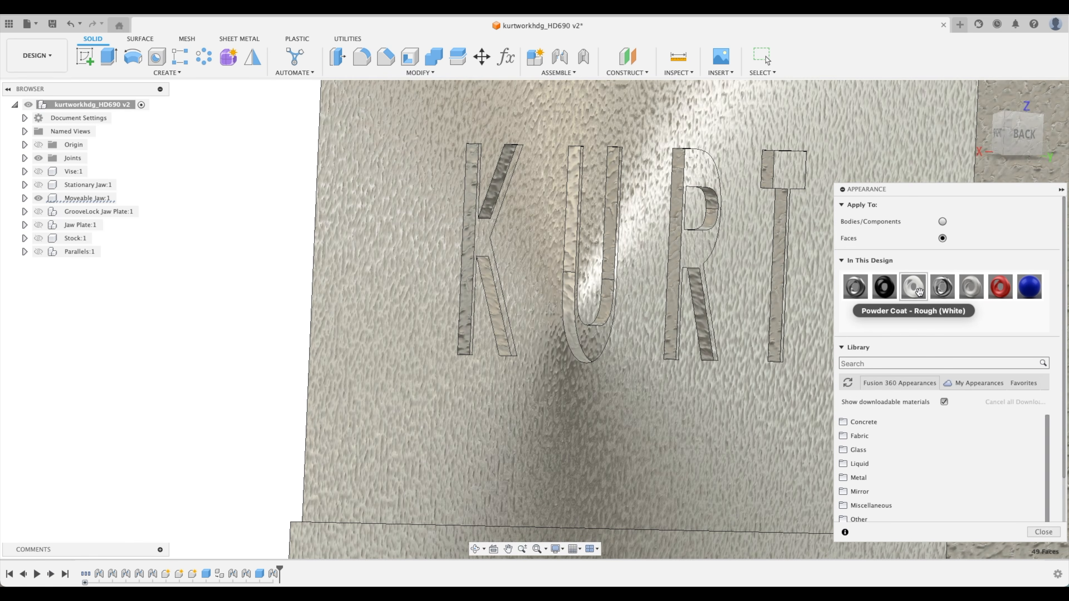
{"action": "left_click_drag", "start_coordinate": [914, 287], "coordinate": [792, 167]}
{"action": "left_click_drag", "start_coordinate": [1029, 292], "coordinate": [656, 284]}
{"action": "left_click_drag", "start_coordinate": [1029, 290], "coordinate": [727, 319]}
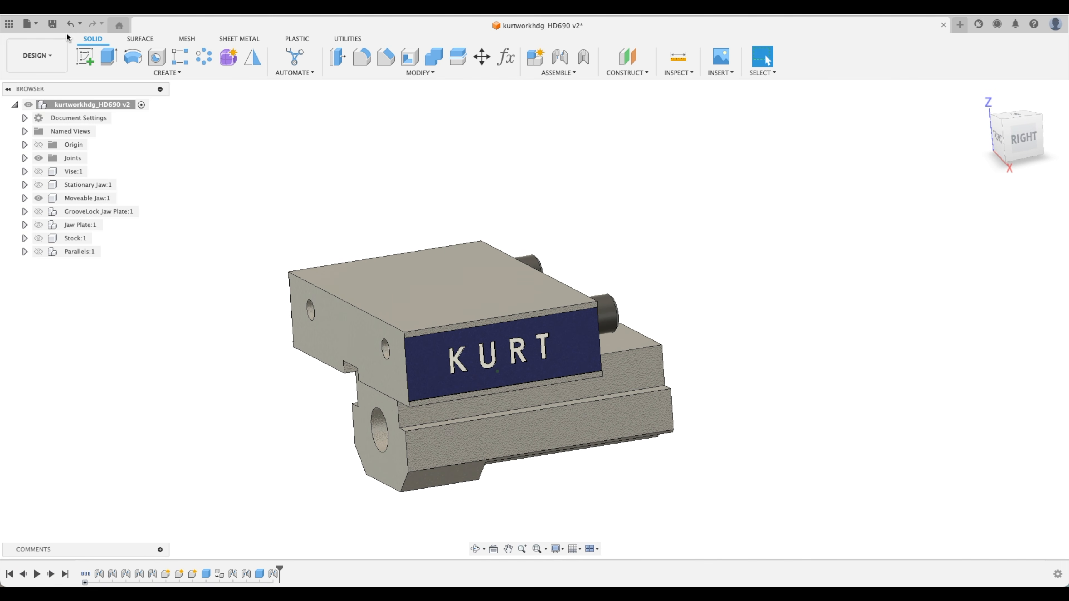
Step: Save a new version of the design and switch the visible component from the moveable jaw to the stationary jaw
{"action": "key", "text": "super+s"}
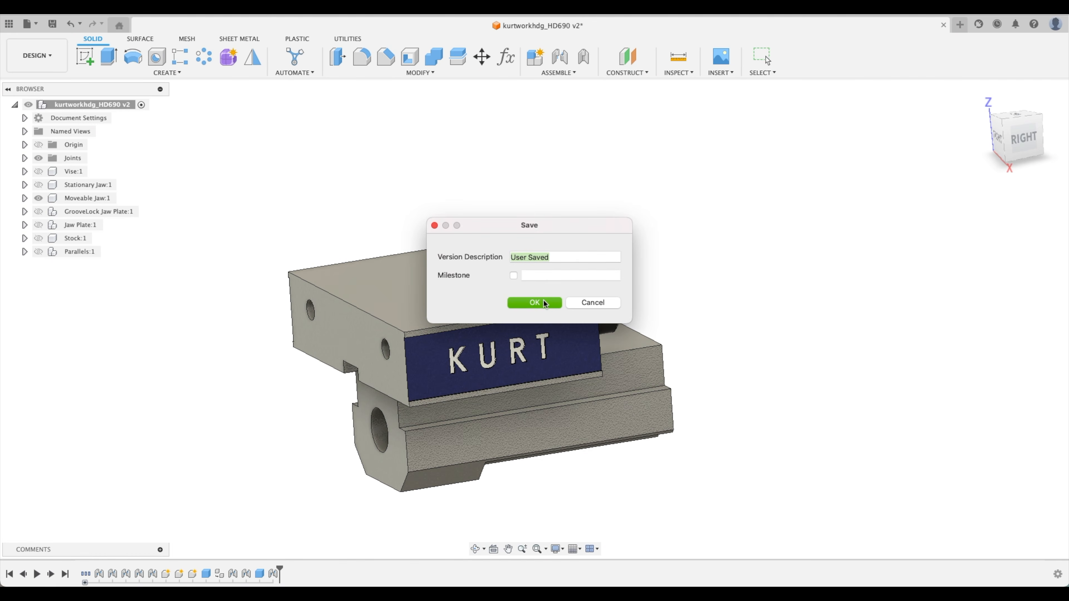
{"action": "left_click", "coordinate": [535, 302]}
{"action": "left_click", "coordinate": [49, 198]}
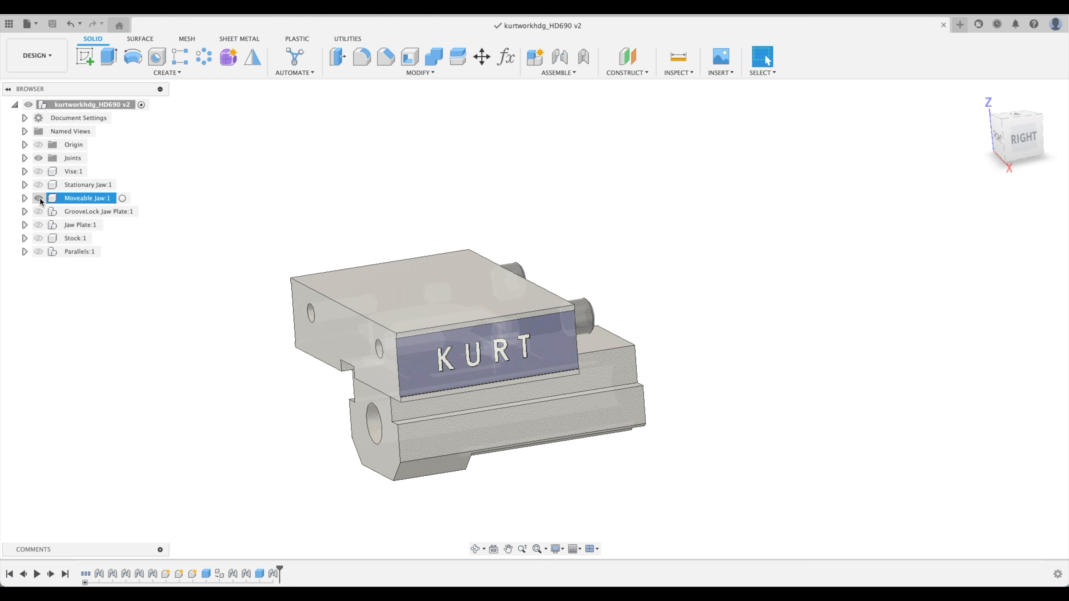
{"action": "left_click", "coordinate": [38, 198]}
{"action": "left_click", "coordinate": [39, 184]}
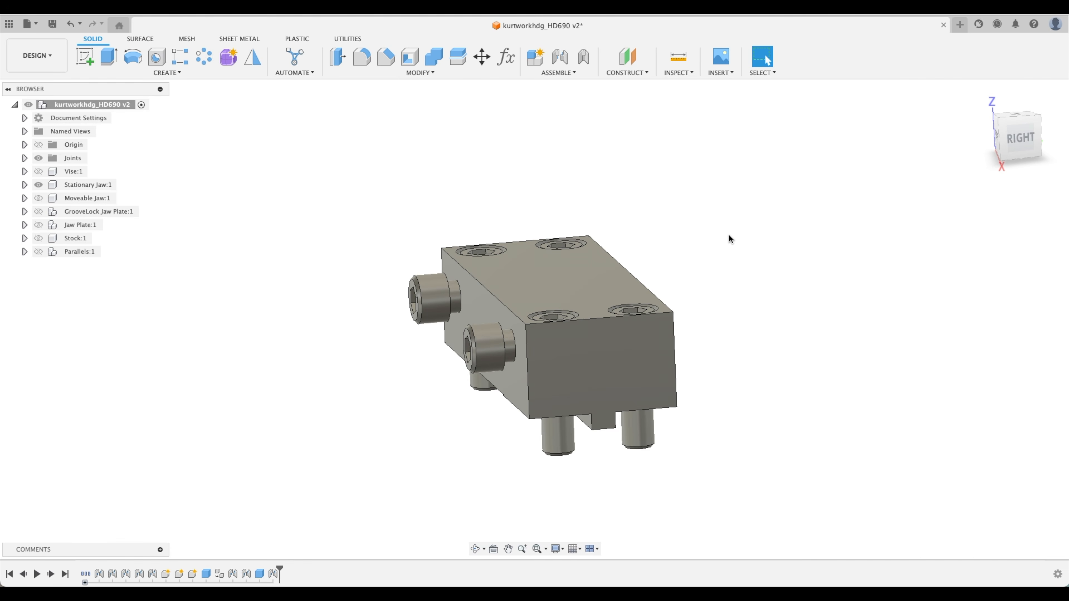
Step: Try Iron - Cast on the whole stationary jaw body and replace it with Coating - Black Oxide
{"action": "key", "text": "a"}
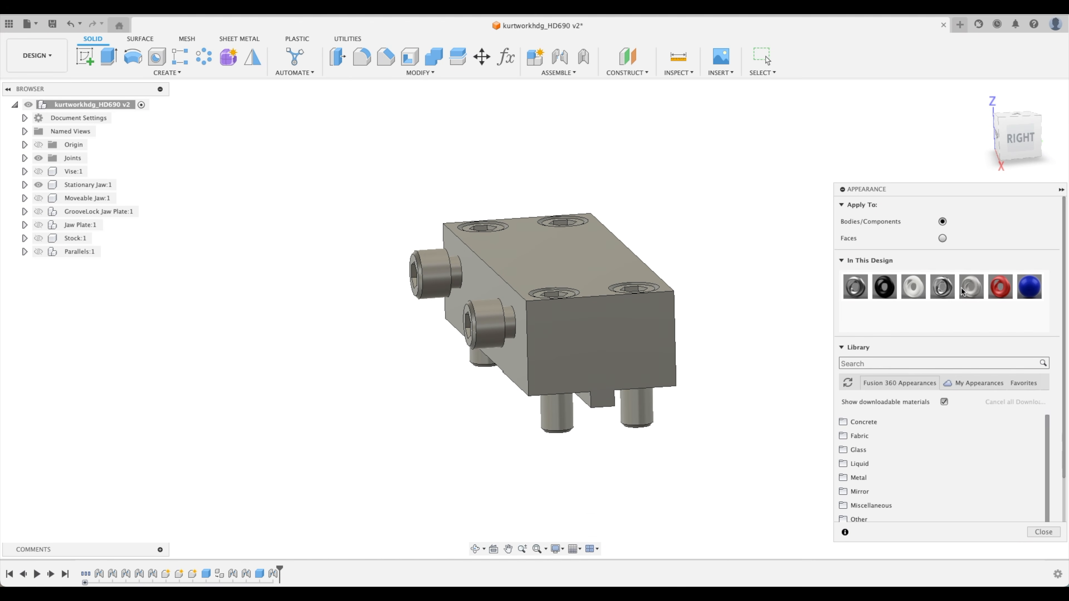
{"action": "left_click_drag", "start_coordinate": [977, 288], "coordinate": [651, 323]}
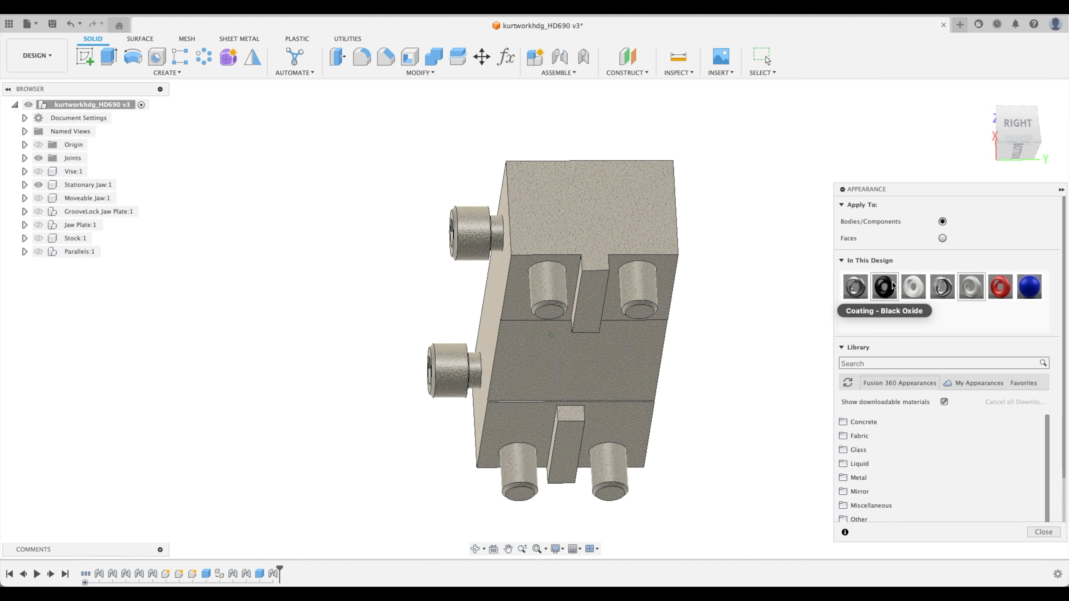
{"action": "left_click_drag", "start_coordinate": [886, 290], "coordinate": [632, 327]}
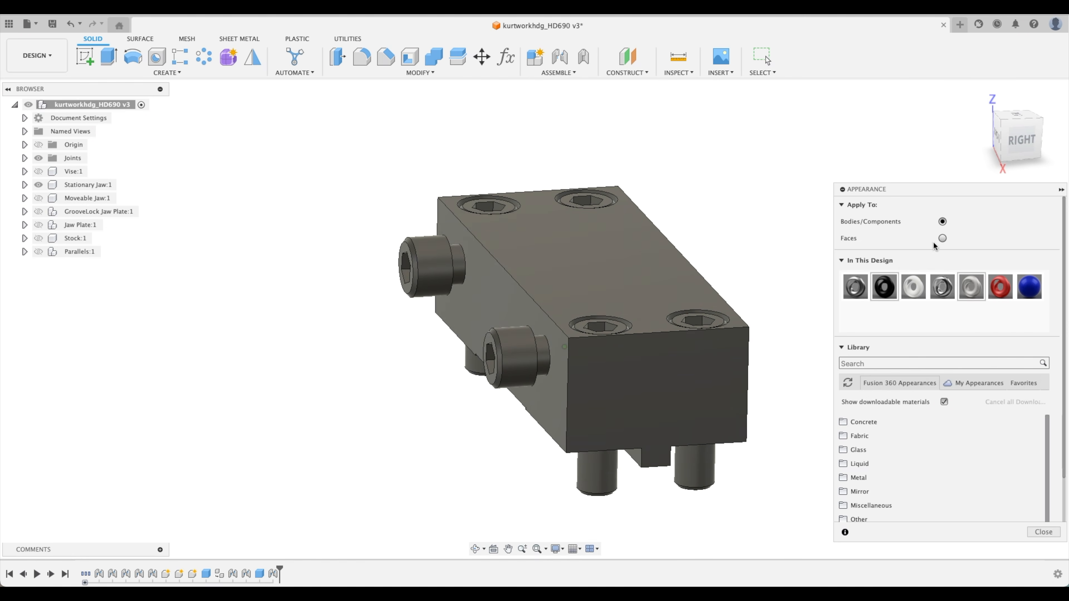
Step: Apply Iron - Cast to the individual outer faces of the stationary jaw block, including the face with the pocket, and finish the Appearance command
{"action": "left_click", "coordinate": [942, 239]}
{"action": "left_click_drag", "start_coordinate": [972, 287], "coordinate": [666, 263]}
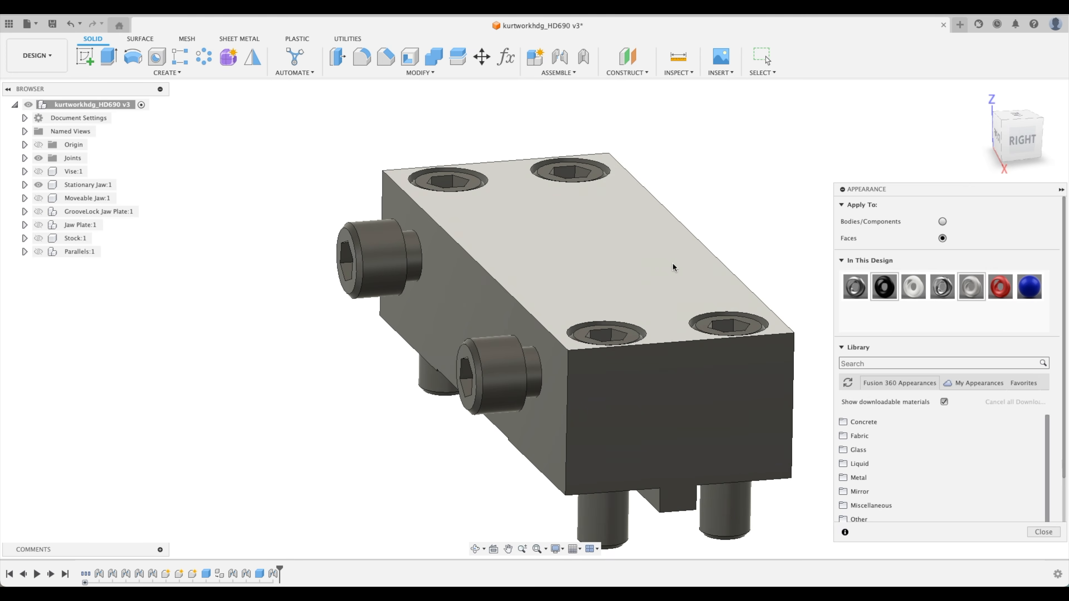
{"action": "left_click_drag", "start_coordinate": [971, 287], "coordinate": [716, 400]}
{"action": "left_click_drag", "start_coordinate": [972, 287], "coordinate": [543, 335]}
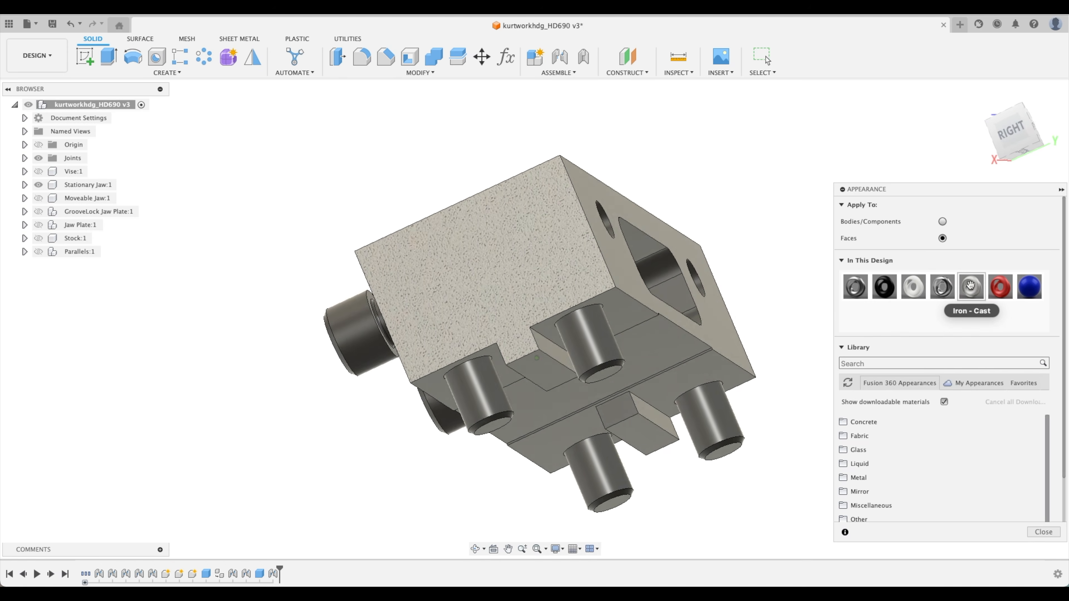
{"action": "left_click_drag", "start_coordinate": [971, 288], "coordinate": [603, 343]}
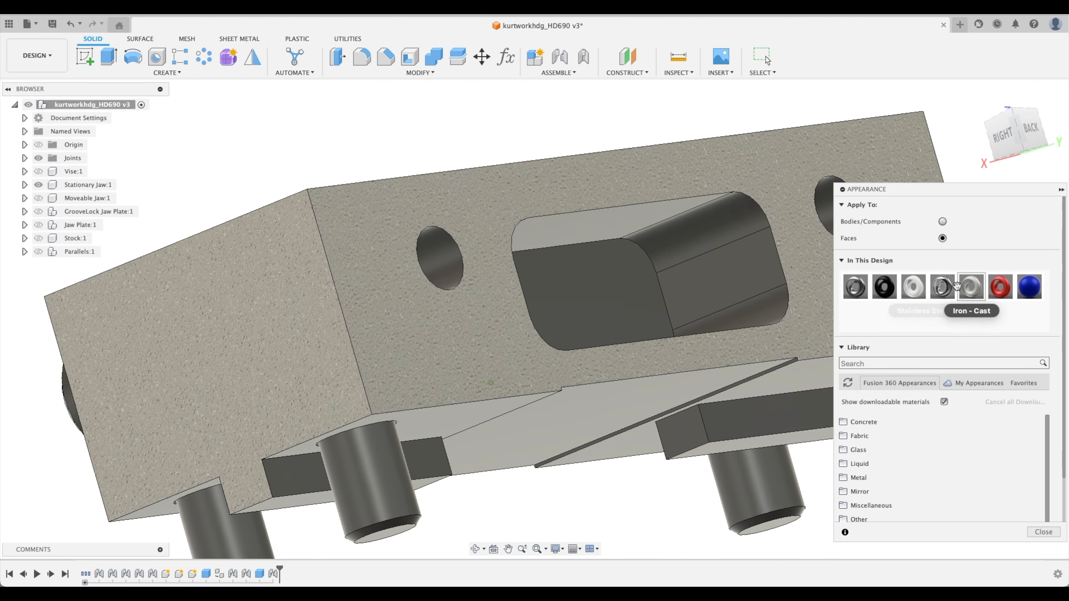
{"action": "left_click_drag", "start_coordinate": [968, 289], "coordinate": [540, 321]}
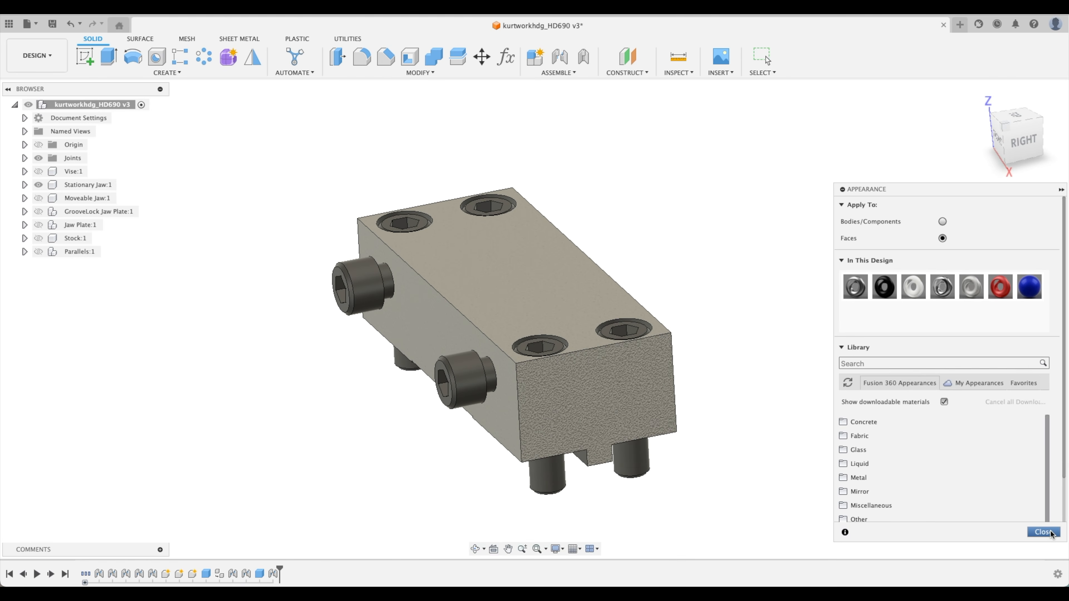
{"action": "key", "text": "Escape"}
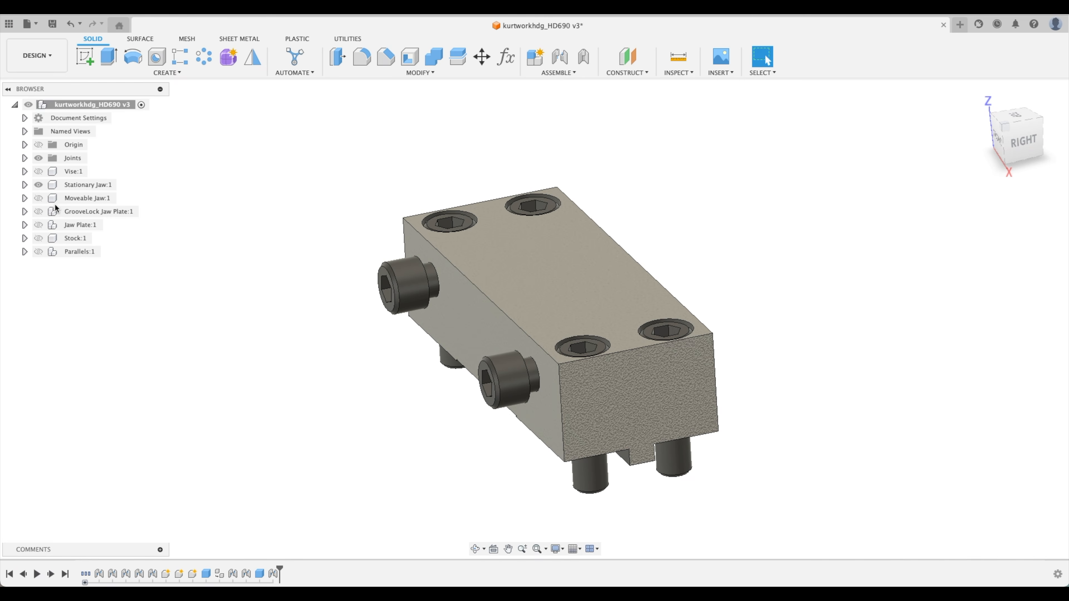
Step: Switch the visible component from the stationary jaw to the vise, and check the HD690 vise's coloring on the Kurt Workholding site in Safari
{"action": "left_click", "coordinate": [38, 185]}
{"action": "left_click", "coordinate": [38, 171]}
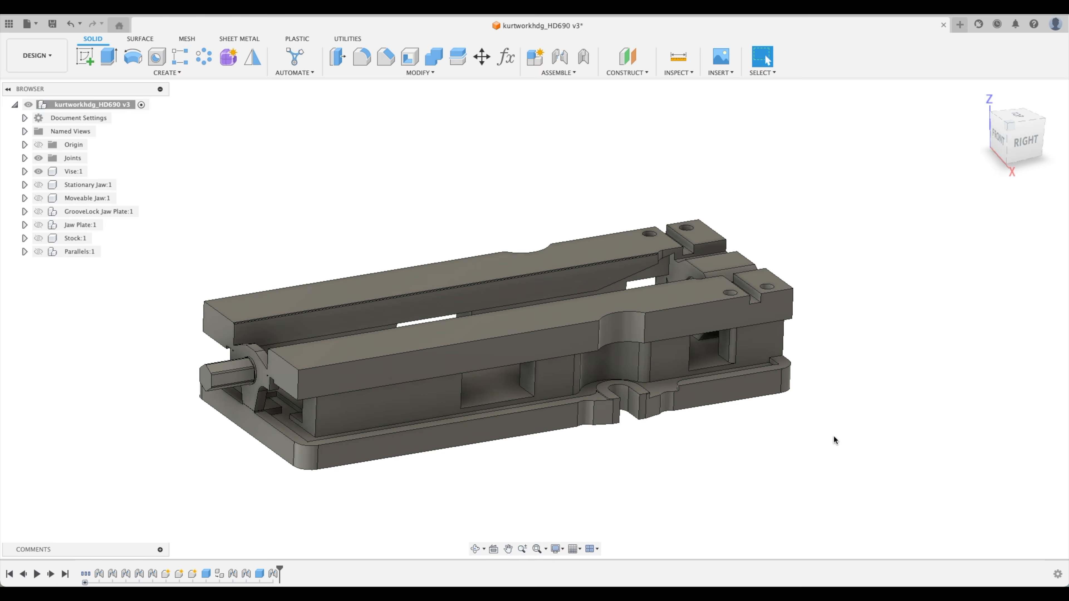
{"action": "mouse_move", "coordinate": [194, 556]}
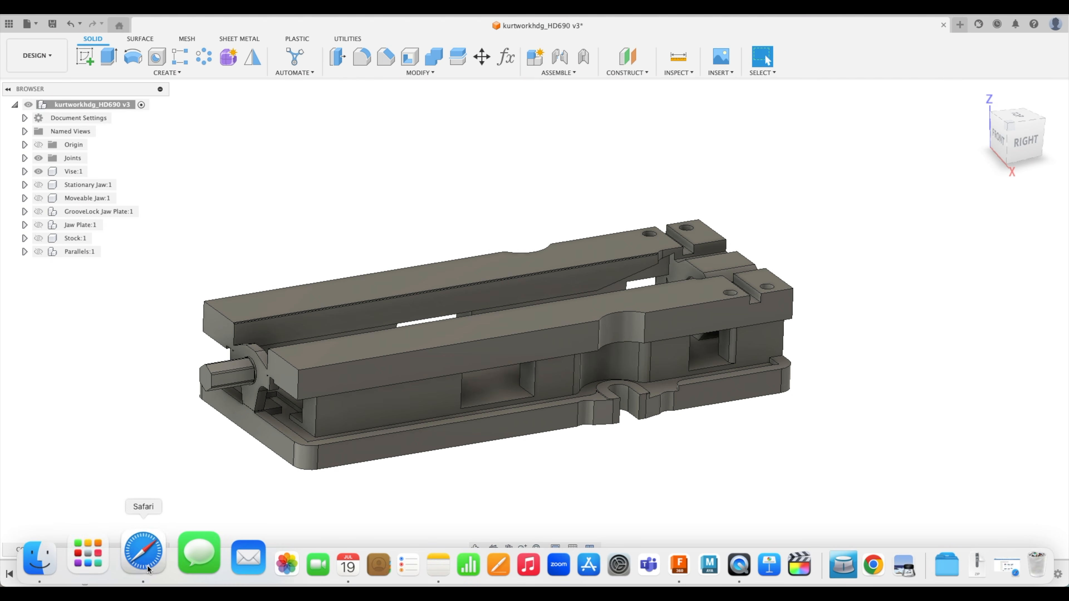
{"action": "left_click", "coordinate": [147, 564]}
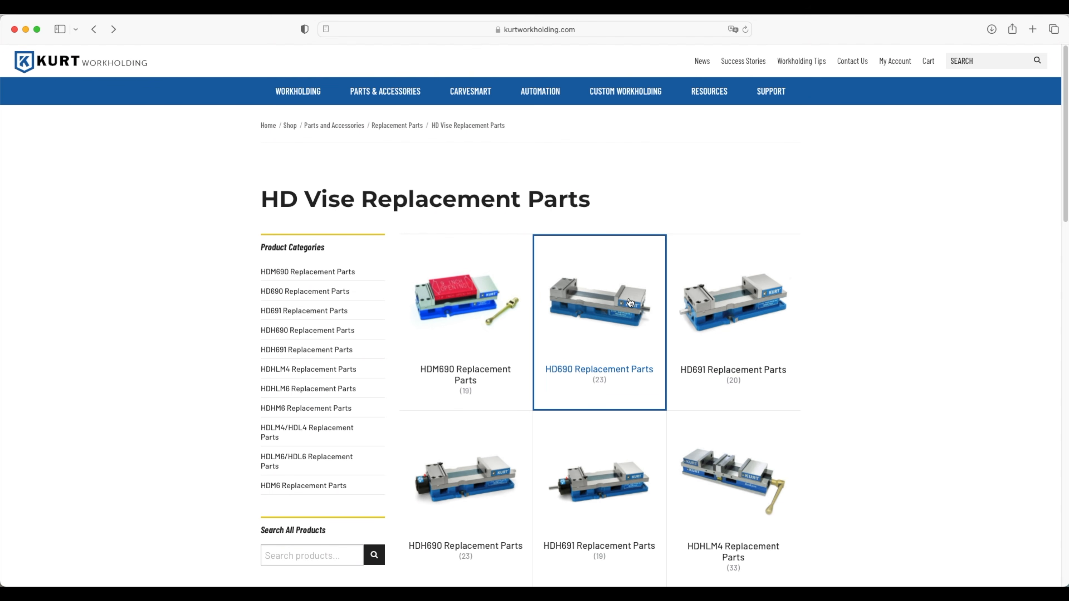
{"action": "left_click", "coordinate": [26, 29]}
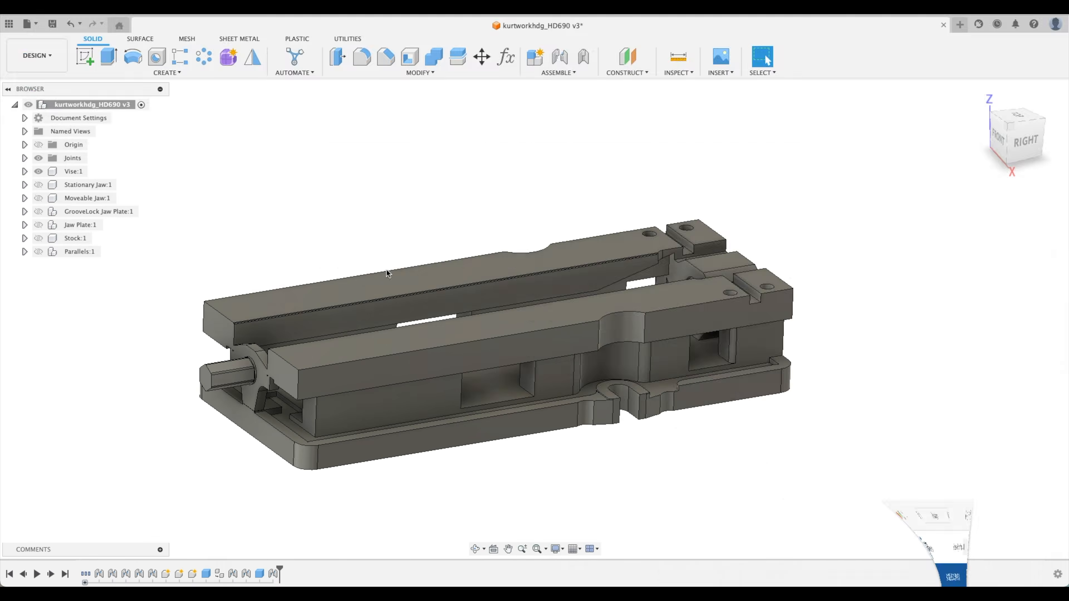
Step: Start the Appearance tool on the vise and apply Paint - Metal Flake (Blue) to the whole vise body
{"action": "mouse_move", "coordinate": [508, 182]}
{"action": "middle_mouse_down", "text": "shift"}
{"action": "mouse_move", "coordinate": [735, 171]}
{"action": "mouse_move", "coordinate": [551, 281]}
{"action": "mouse_move", "coordinate": [520, 397]}
{"action": "middle_mouse_up", "text": "shift"}
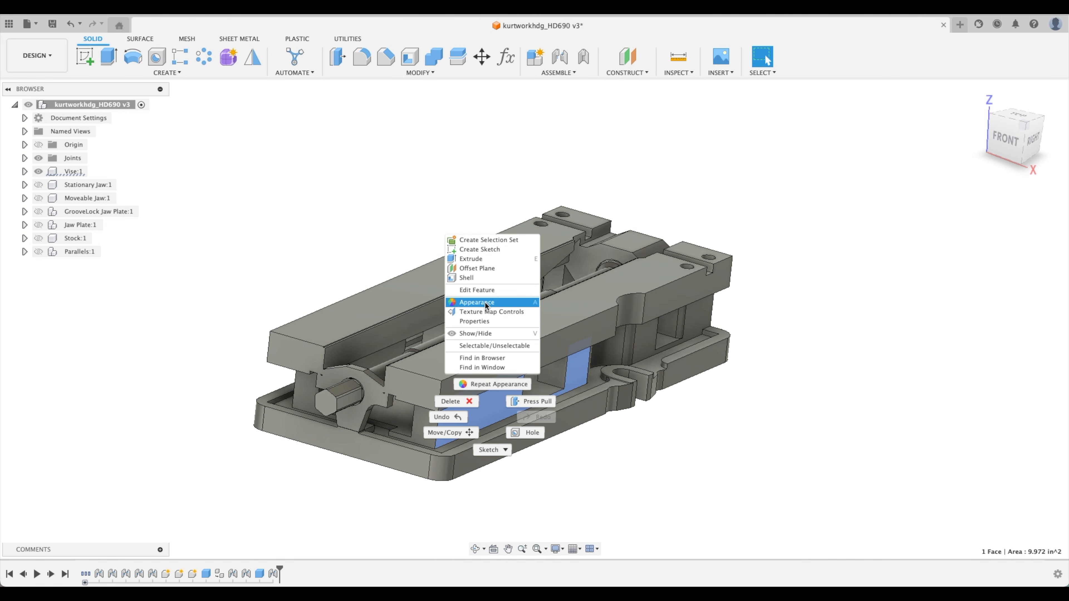
{"action": "left_click", "coordinate": [485, 303]}
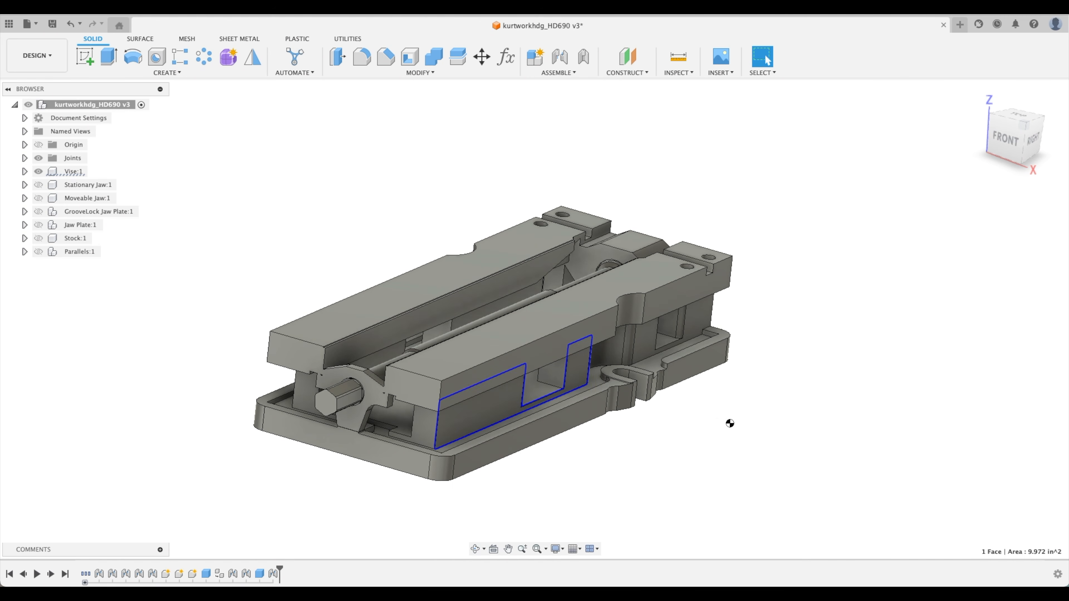
{"action": "left_click_drag", "start_coordinate": [1029, 287], "coordinate": [605, 407]}
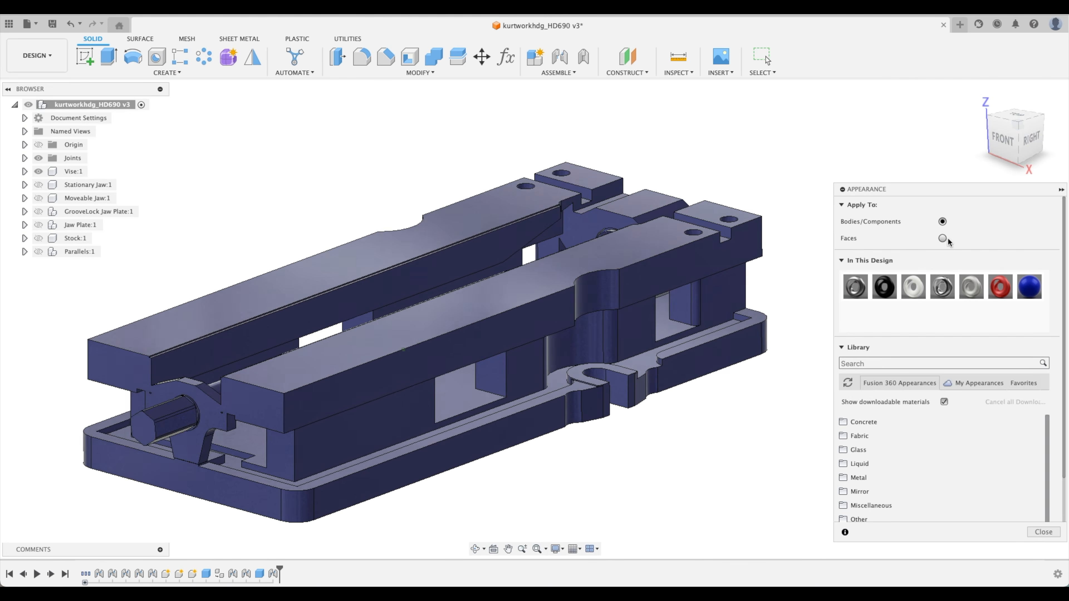
Step: Apply Iron - Cast to the individual faces of the U-shaped clamping slot on one side of the vise base
{"action": "left_click", "coordinate": [943, 238]}
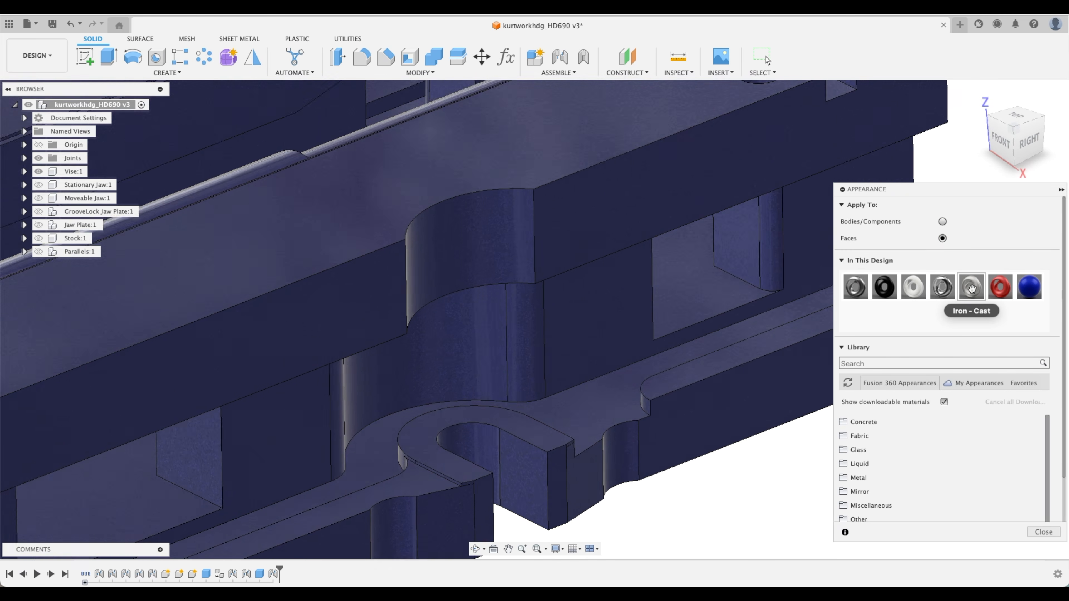
{"action": "left_click_drag", "start_coordinate": [972, 289], "coordinate": [973, 290]}
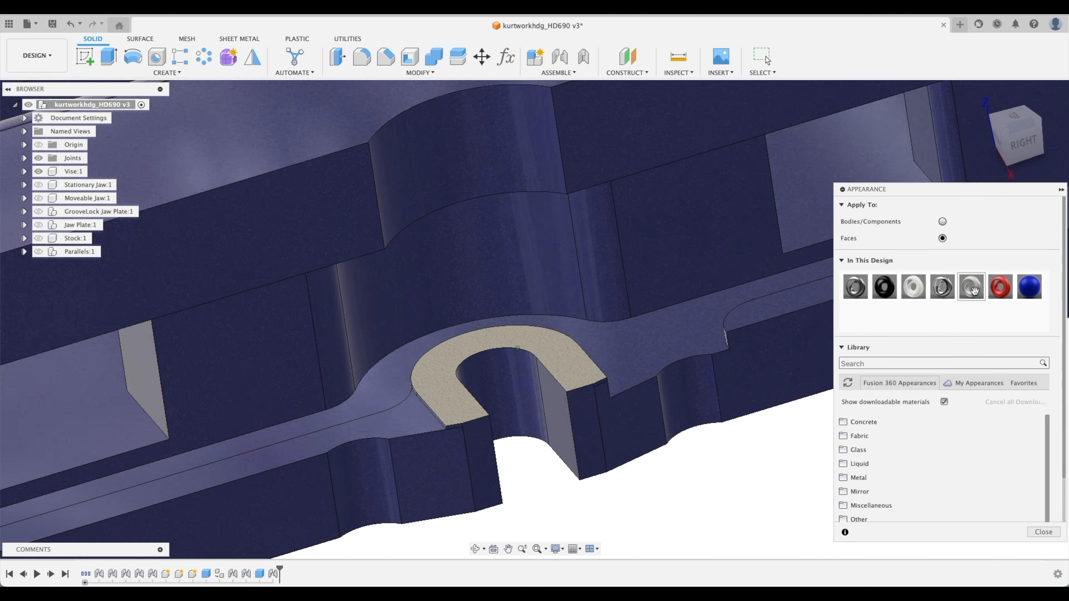
{"action": "left_click_drag", "start_coordinate": [971, 288], "coordinate": [771, 441]}
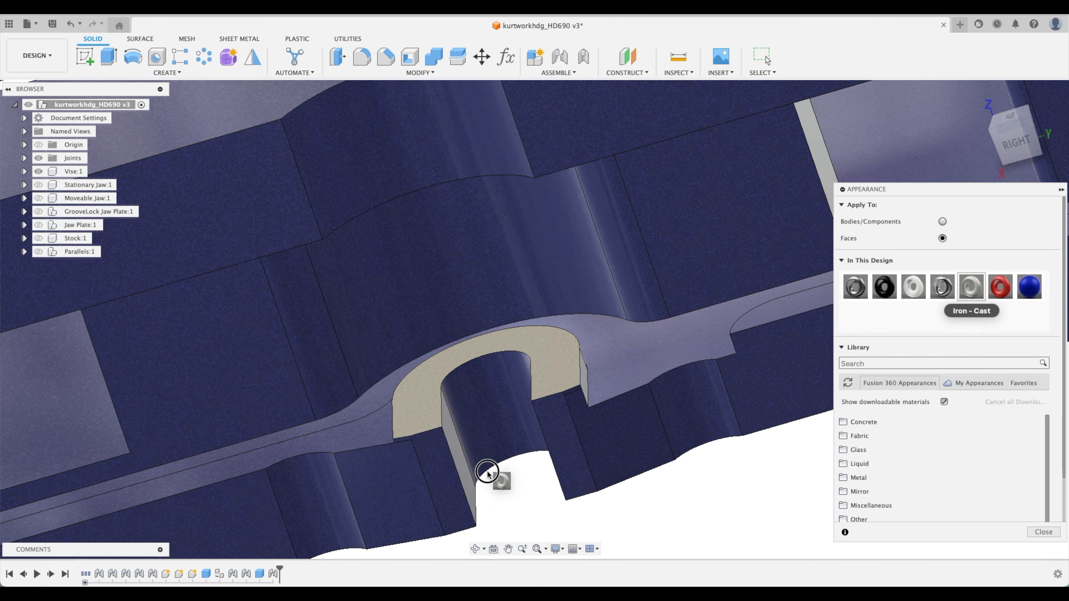
{"action": "left_click_drag", "start_coordinate": [460, 465], "coordinate": [484, 468]}
{"action": "left_click_drag", "start_coordinate": [979, 284], "coordinate": [501, 437]}
{"action": "left_click_drag", "start_coordinate": [972, 289], "coordinate": [521, 469]}
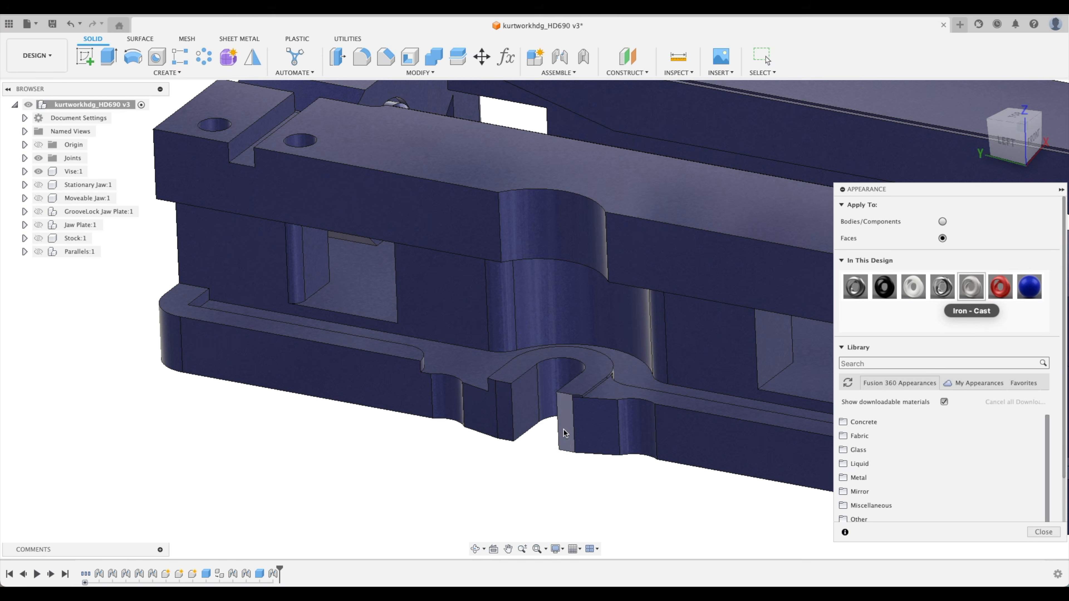
Step: Finish the base's clamping slot faces in Iron - Cast and apply Stainless Steel - Polished to the top and side faces of the rails
{"action": "left_click_drag", "start_coordinate": [563, 429], "coordinate": [564, 431]}
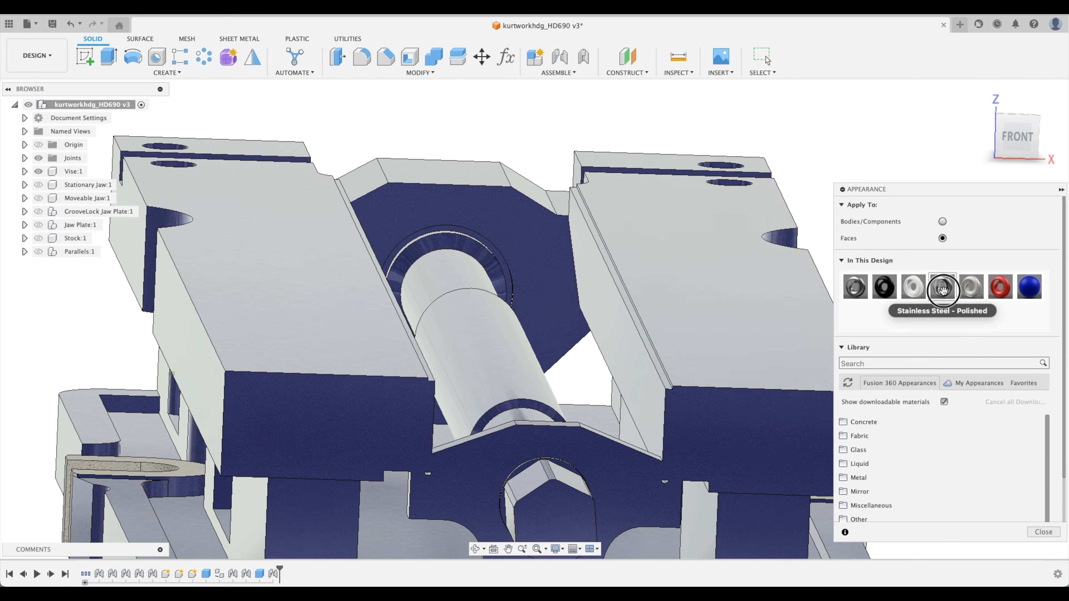
{"action": "left_click_drag", "start_coordinate": [944, 291], "coordinate": [750, 327]}
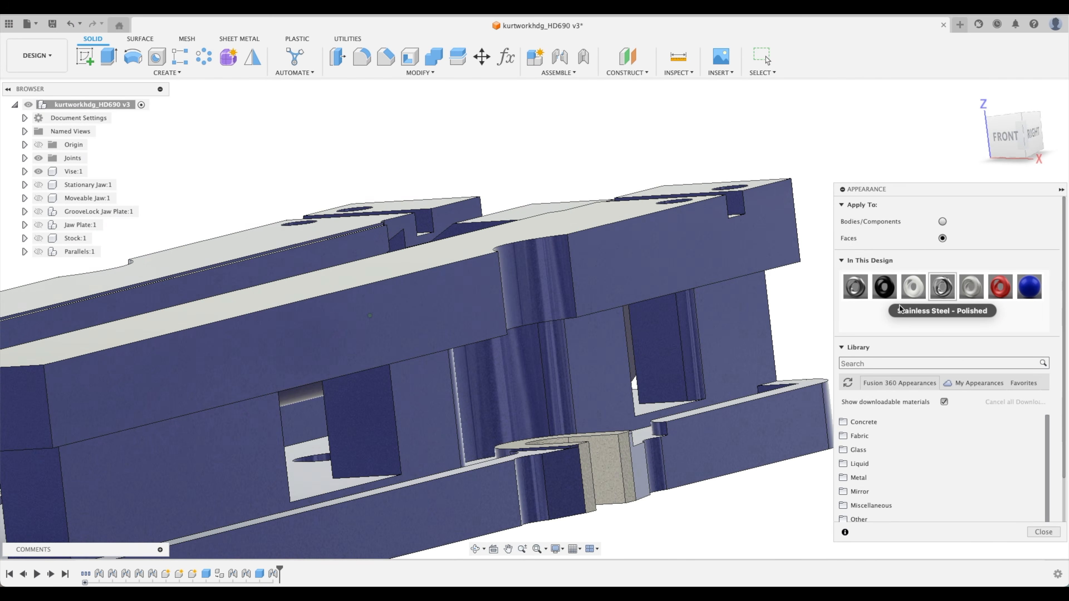
{"action": "left_click_drag", "start_coordinate": [899, 309], "coordinate": [547, 286]}
{"action": "left_click_drag", "start_coordinate": [942, 288], "coordinate": [689, 316]}
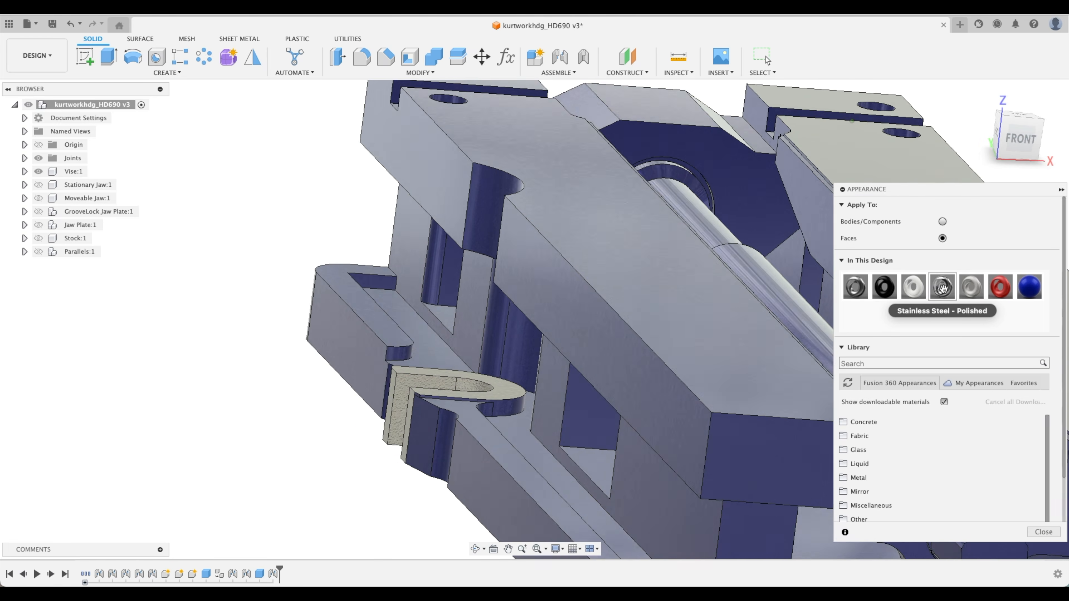
{"action": "left_click_drag", "start_coordinate": [942, 287], "coordinate": [723, 306]}
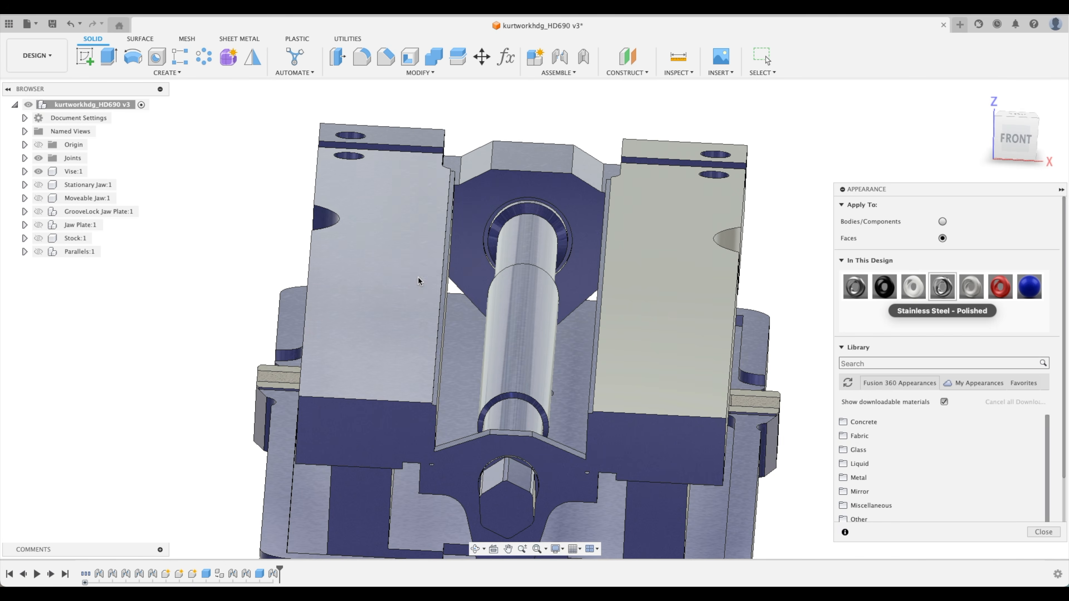
{"action": "left_click_drag", "start_coordinate": [418, 277], "coordinate": [418, 280]}
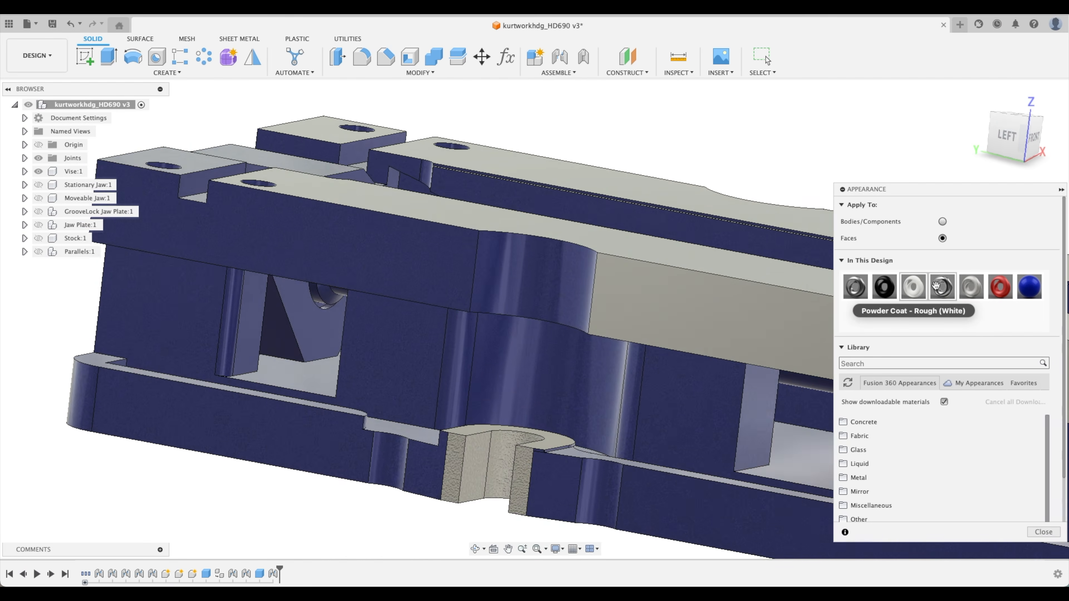
{"action": "left_click_drag", "start_coordinate": [942, 287], "coordinate": [623, 288]}
{"action": "left_click_drag", "start_coordinate": [942, 287], "coordinate": [419, 311]}
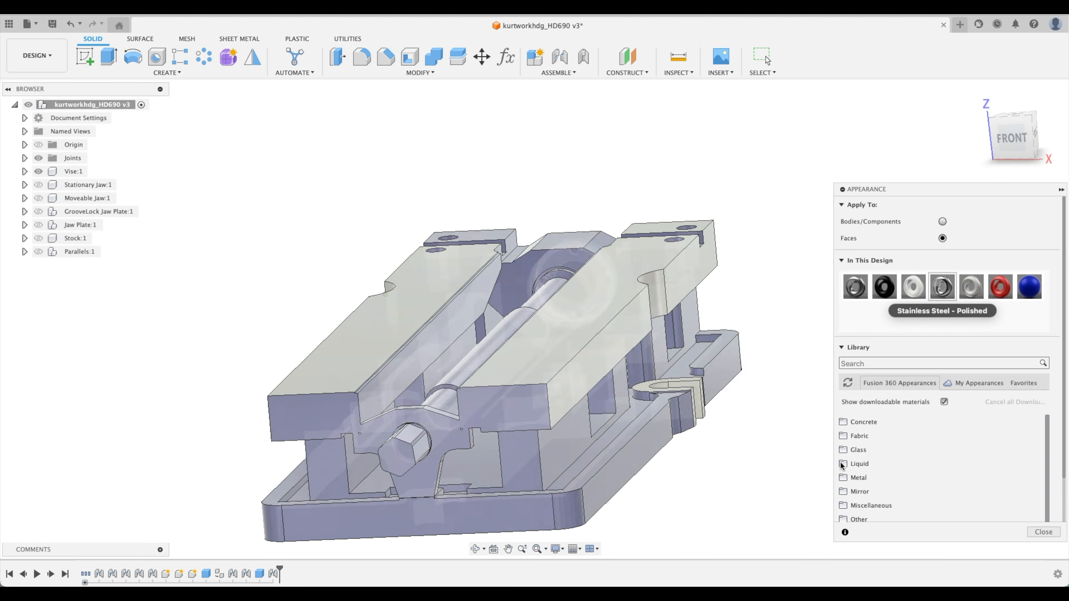
{"action": "left_click", "coordinate": [1042, 532]}
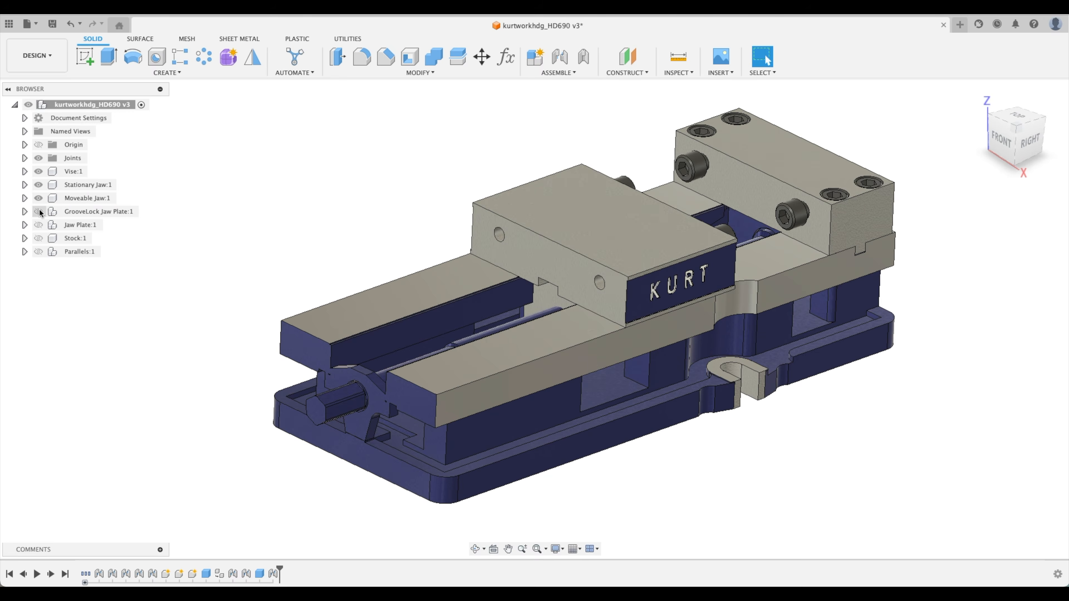
Step: Make the jaw plate and parallels components visible so the whole vise assembly shows, and return to the home view
{"action": "left_click", "coordinate": [39, 225]}
{"action": "left_click", "coordinate": [38, 252]}
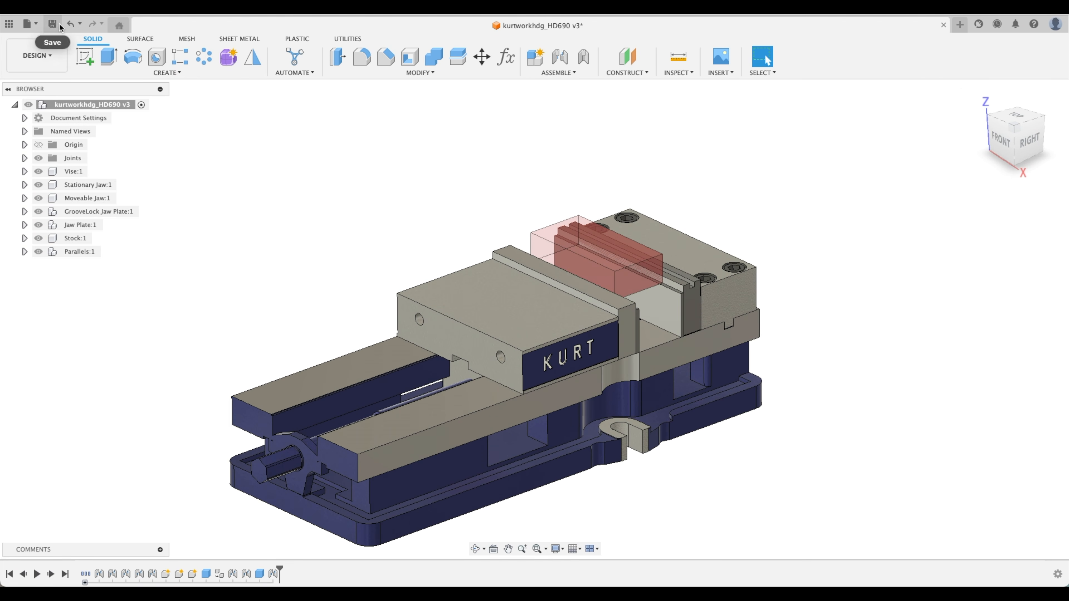
{"action": "left_click", "coordinate": [979, 96]}
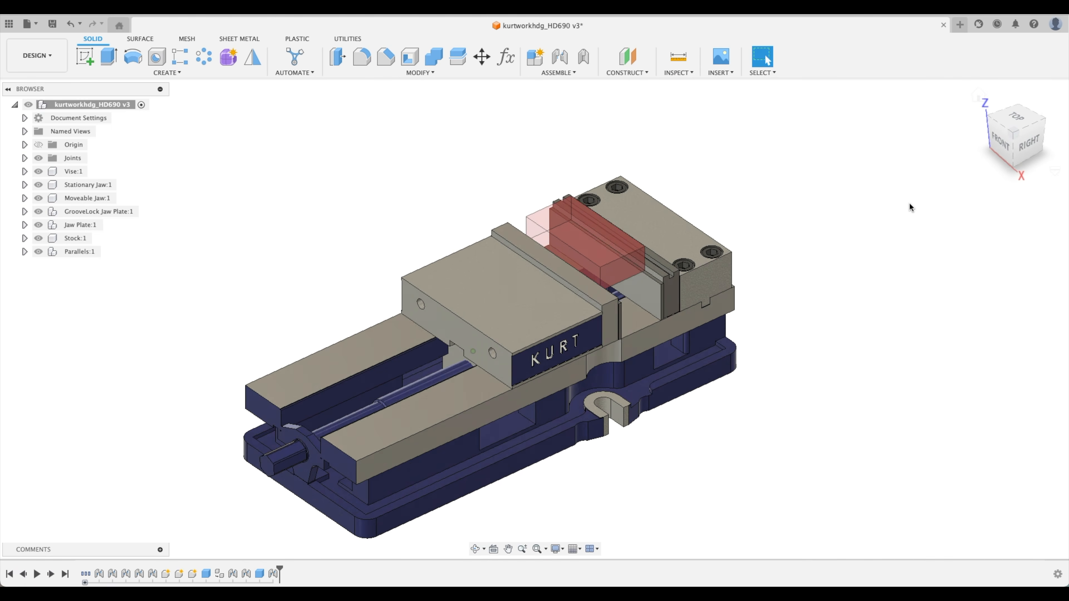
Step: Set the stock parameters StockX to 6 in, StockY to 8 in and StockZ to 2 in
{"action": "left_click", "coordinate": [505, 61]}
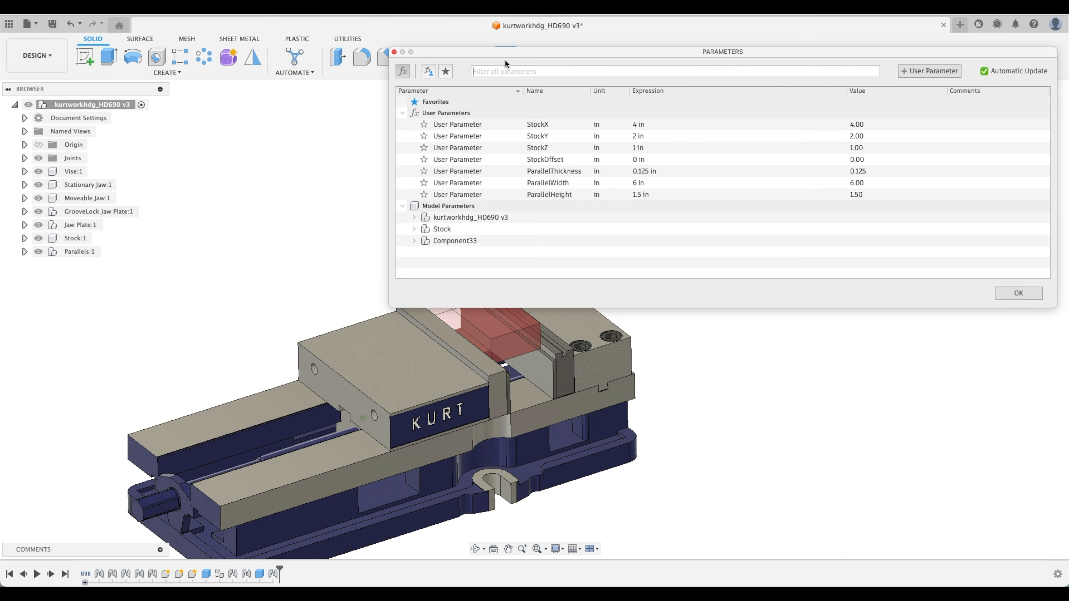
{"action": "left_click", "coordinate": [655, 127]}
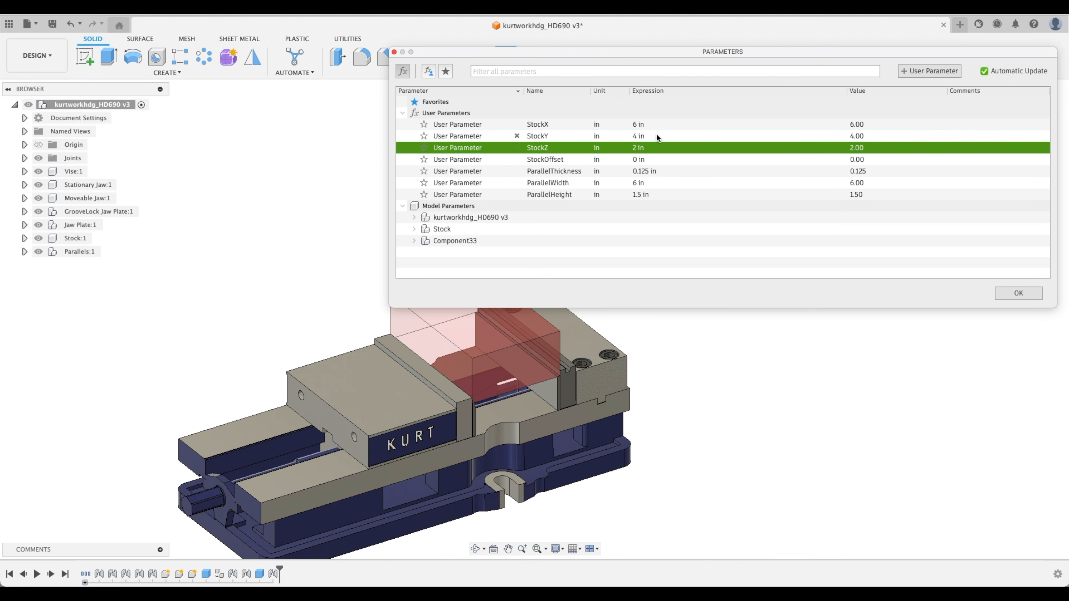
{"action": "type", "text": "8"}
{"action": "key", "text": "Return"}
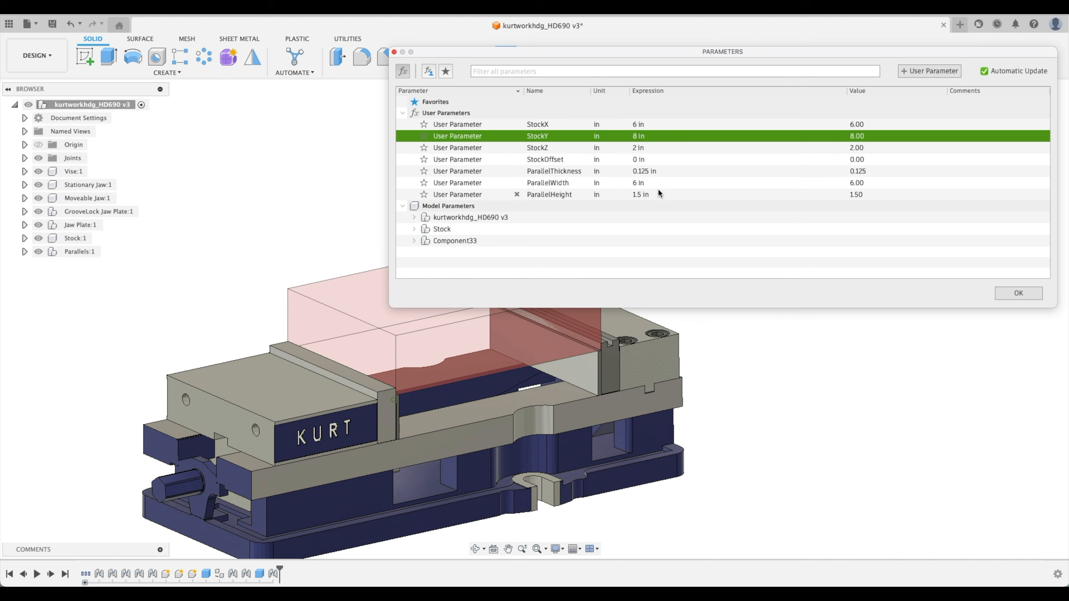
Step: Set the ParallelHeight parameter to 1 in
{"action": "left_click", "coordinate": [659, 197]}
{"action": "type", "text": "1"}
{"action": "key", "text": "Return"}
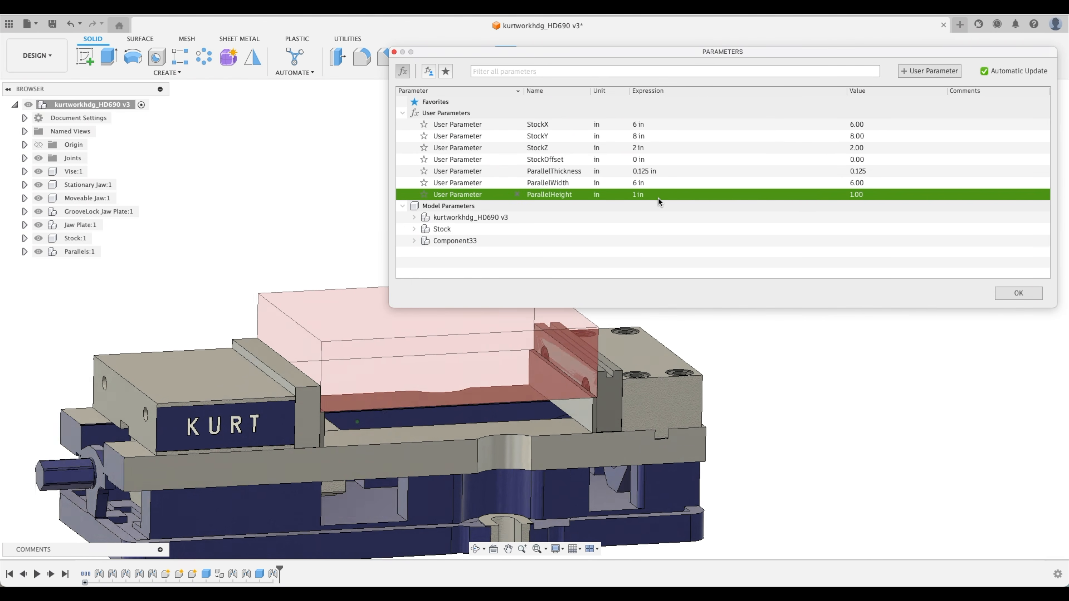
Step: Try a ParallelHeight of 0 in, and toggle the parallels' visibility to check how the stock sits in the vise
{"action": "left_click", "coordinate": [647, 194]}
{"action": "type", "text": "0"}
{"action": "key", "text": "Return"}
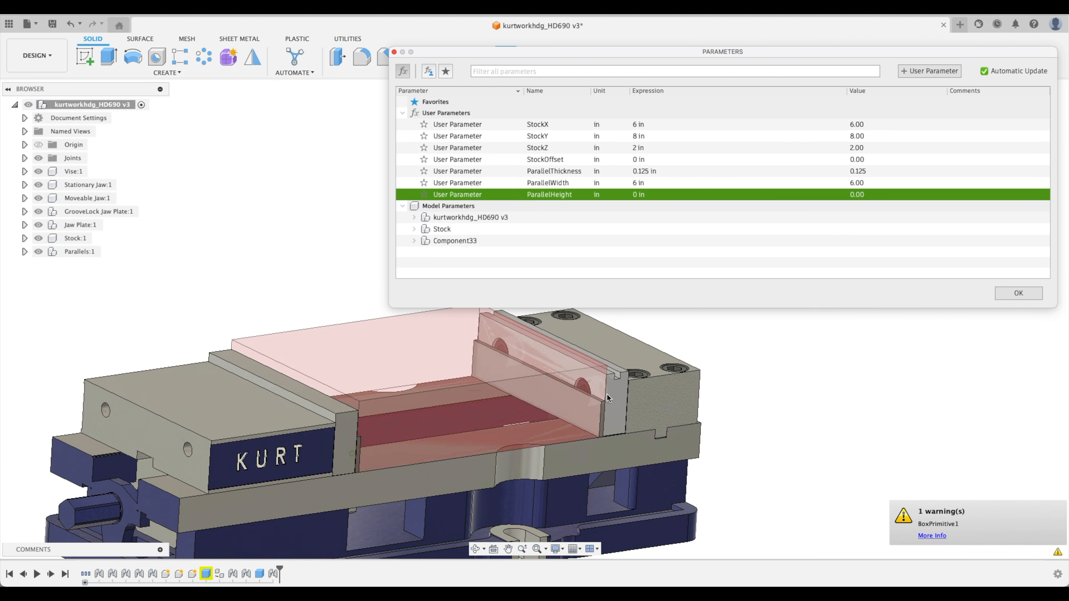
{"action": "left_click", "coordinate": [578, 396]}
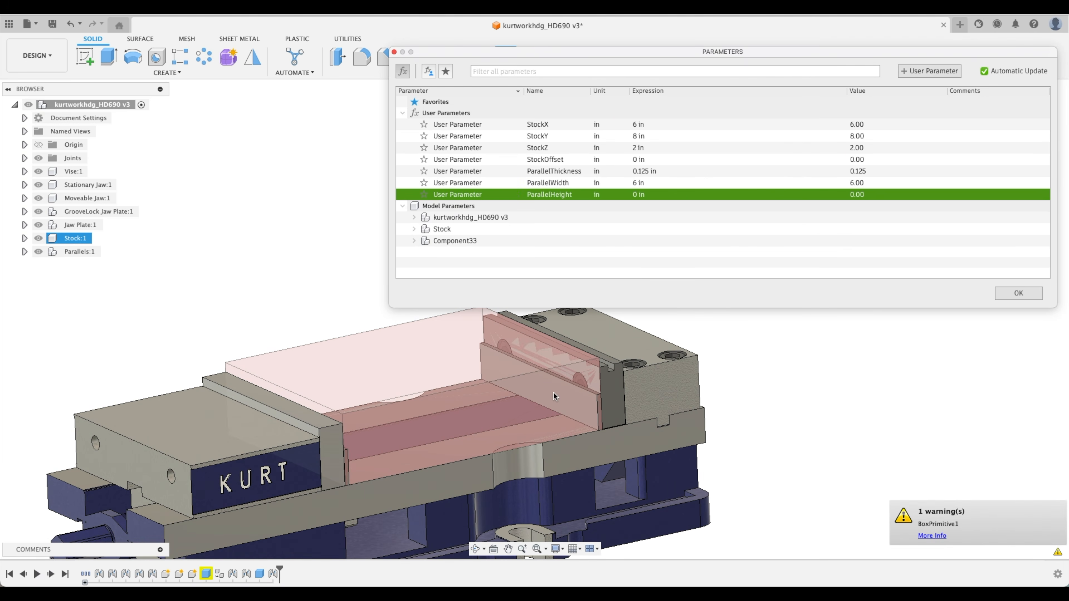
{"action": "middle_click_drag", "start_coordinate": [574, 399], "coordinate": [535, 363], "text": "shift"}
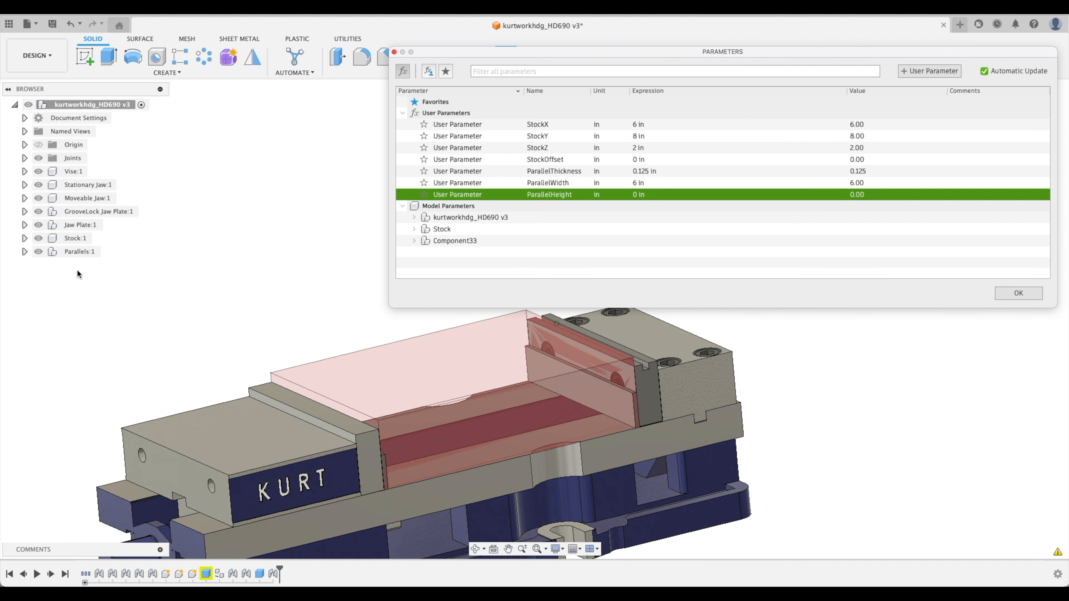
{"action": "left_click", "coordinate": [38, 251]}
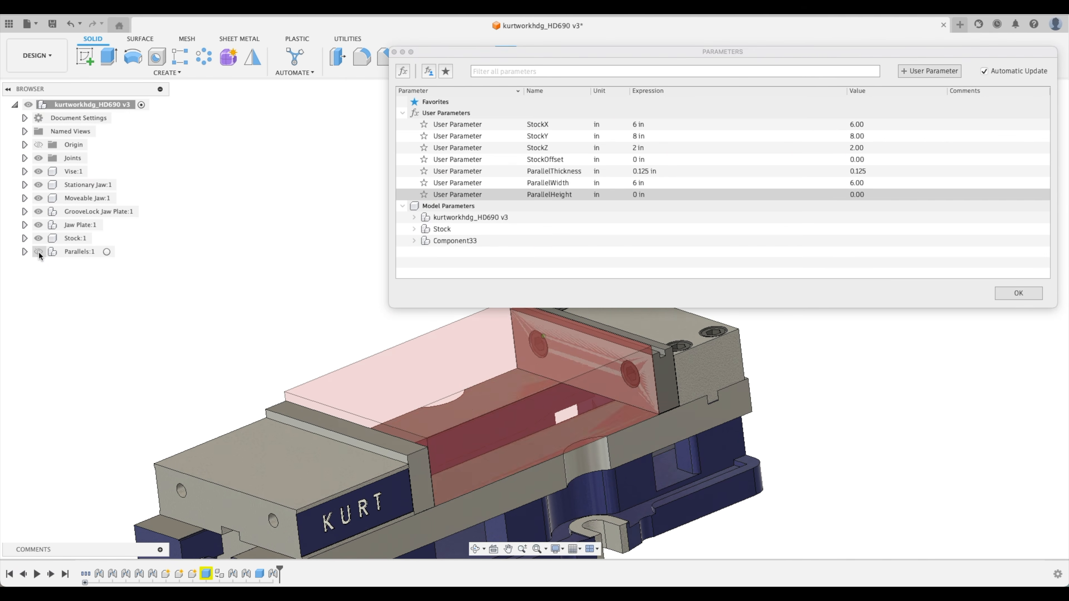
{"action": "left_click", "coordinate": [39, 251]}
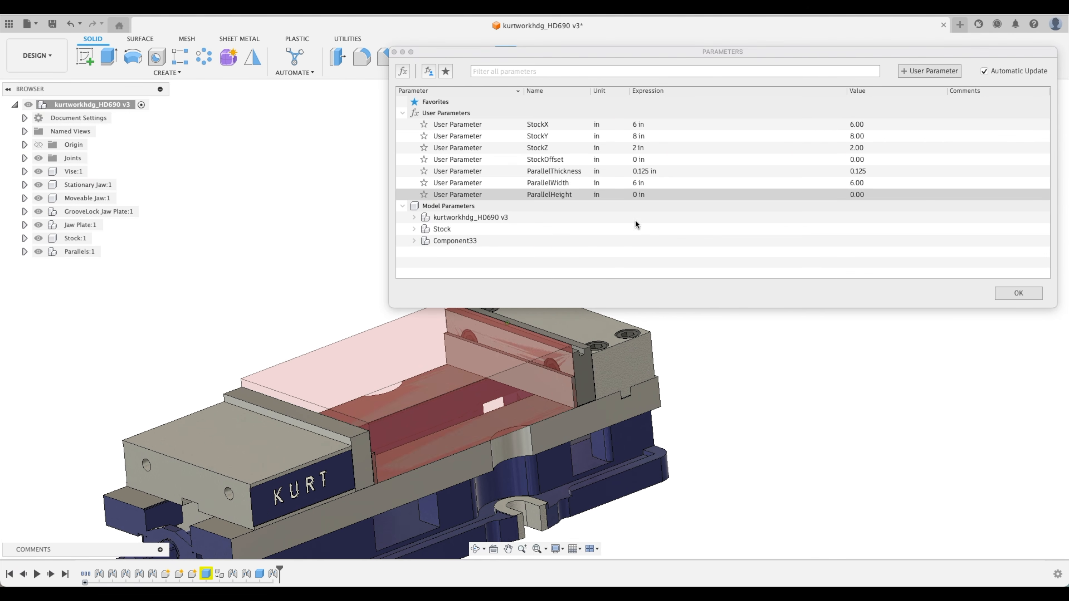
Step: Return the ParallelHeight parameter to 1 in to restore the parallels under the stock
{"action": "left_click", "coordinate": [649, 194]}
{"action": "left_click", "coordinate": [654, 194]}
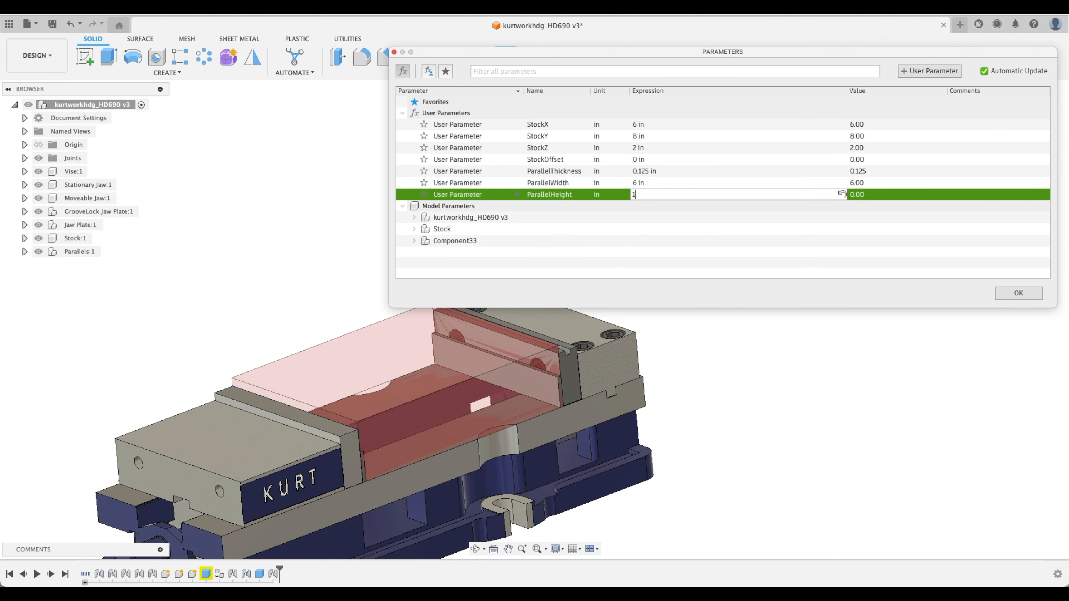
{"action": "type", "text": "1"}
{"action": "key", "text": "Return"}
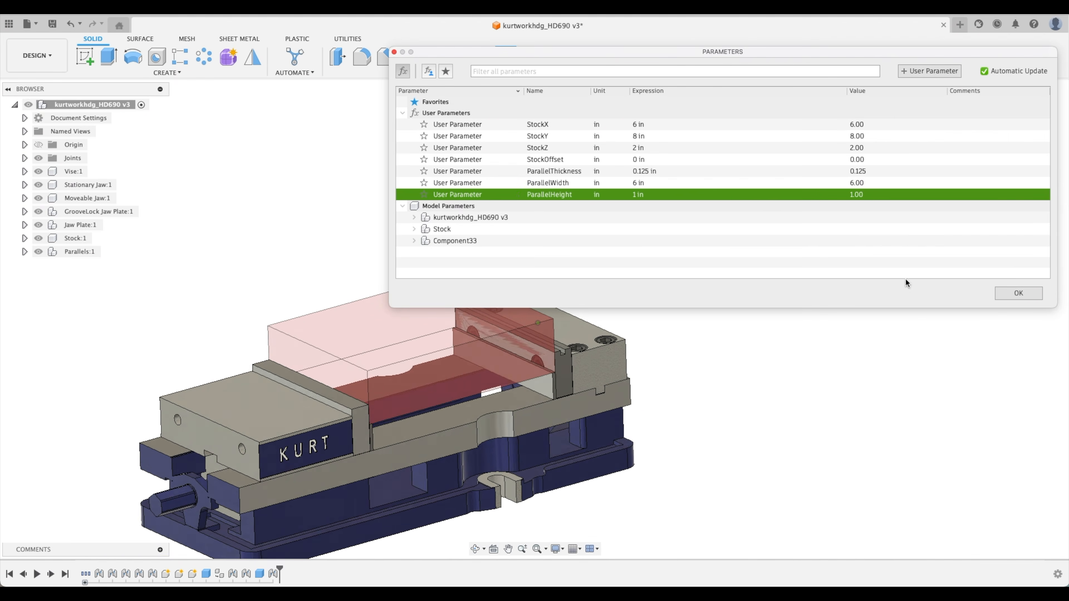
Step: Accept the parameter changes, restore the home view and save the vise design as a new version
{"action": "left_click", "coordinate": [1019, 293]}
{"action": "left_click", "coordinate": [977, 97]}
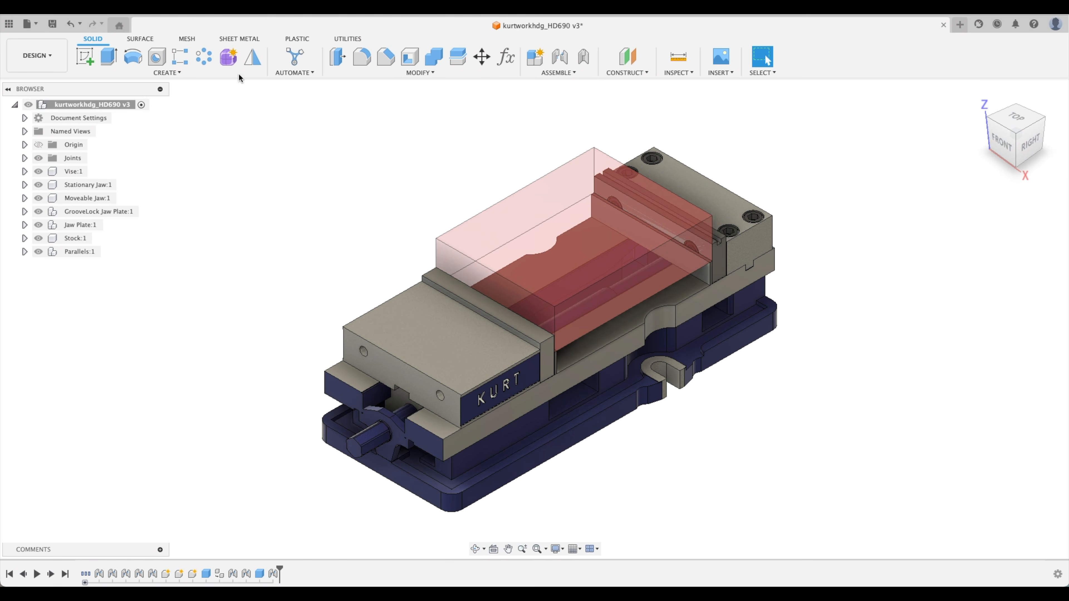
{"action": "left_click", "coordinate": [54, 26]}
{"action": "key", "text": "Return"}
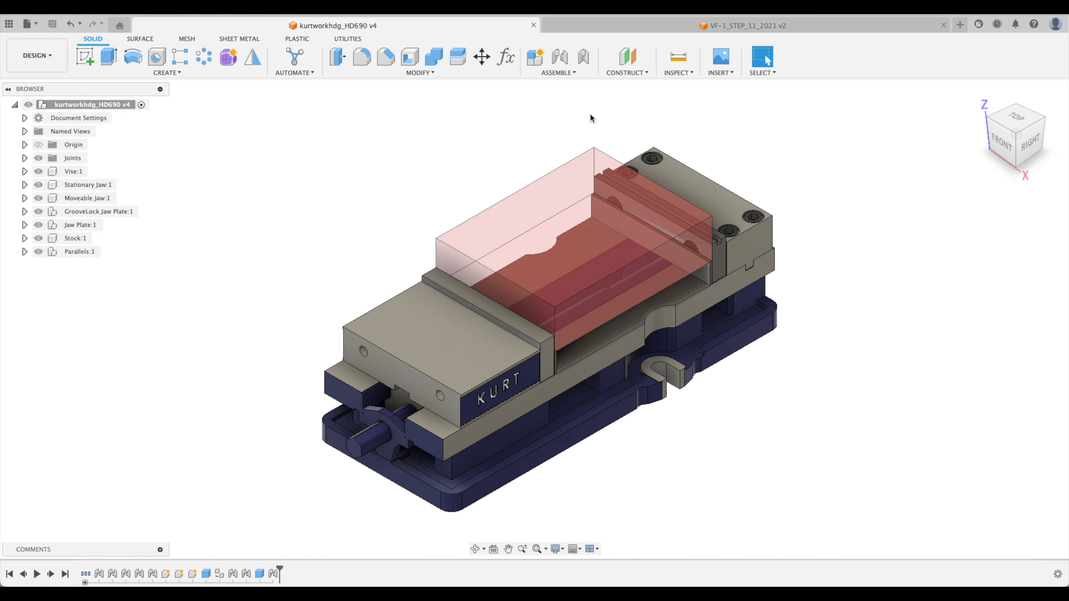
Step: Switch to the VF-1_STEP_11_2021 machine design and isolate its Table_VF-1_11_2021 component
{"action": "left_click", "coordinate": [653, 24]}
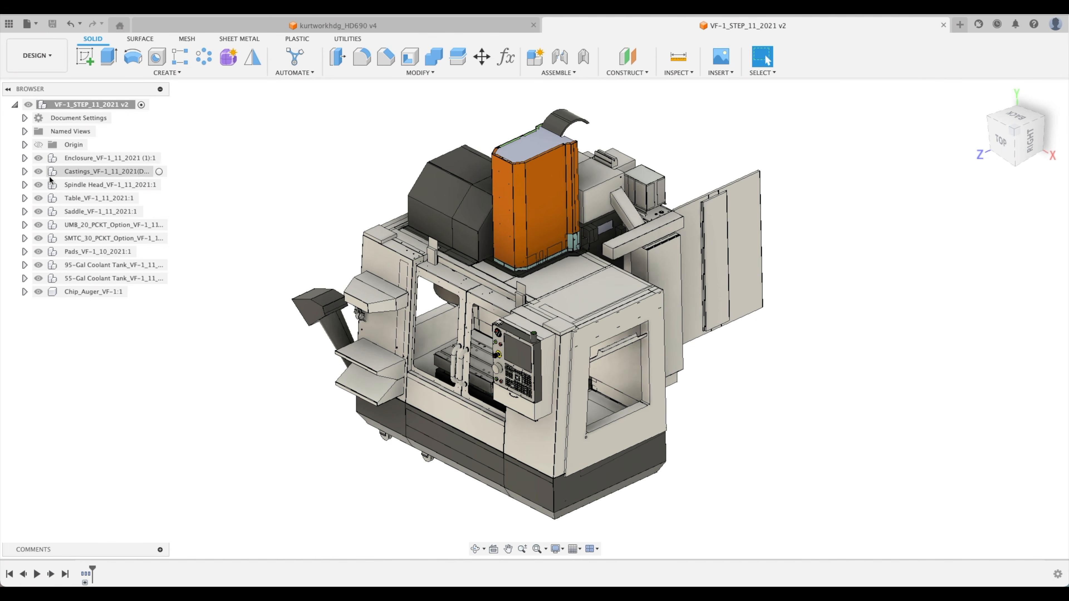
{"action": "right_click", "coordinate": [84, 199]}
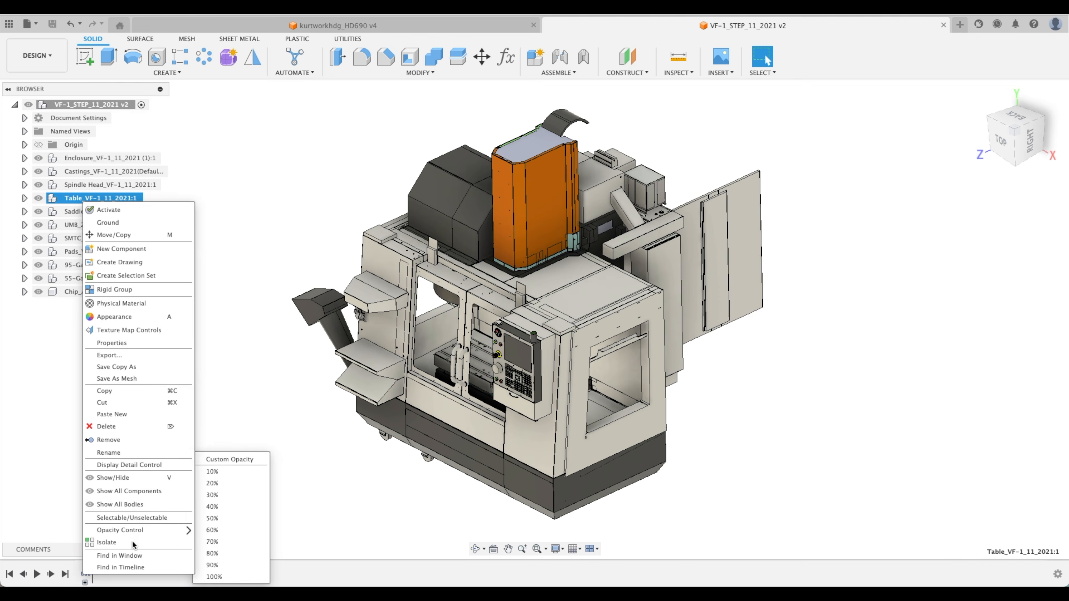
{"action": "left_click", "coordinate": [133, 543]}
{"action": "left_click", "coordinate": [41, 63]}
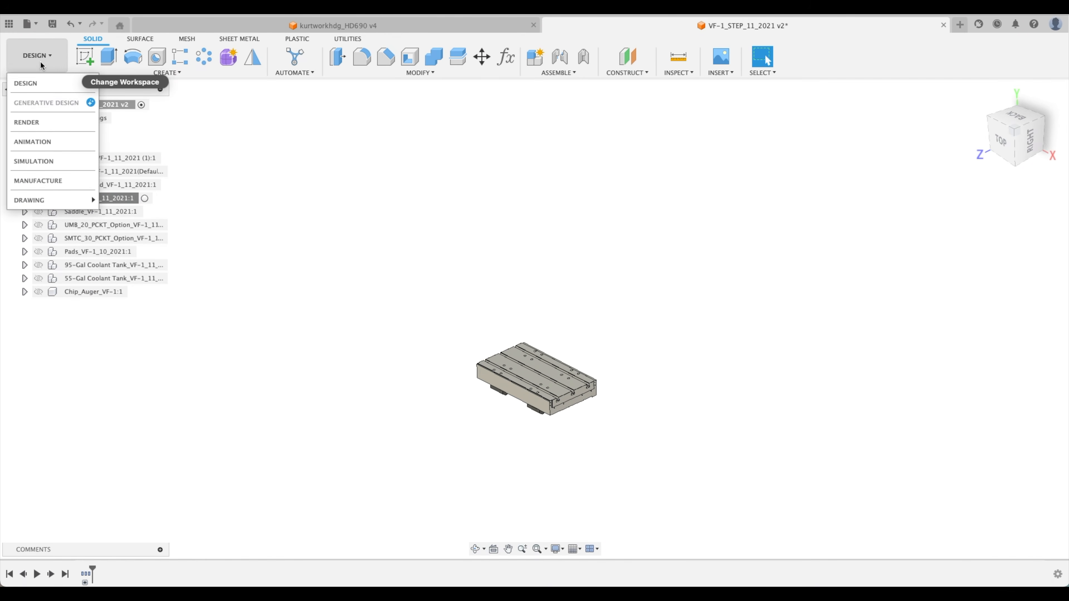
Step: Insert kurtworkhdg_HD690 into the machine design, move it 20 in along Y and rotate it about X into an upright position
{"action": "left_click", "coordinate": [9, 24]}
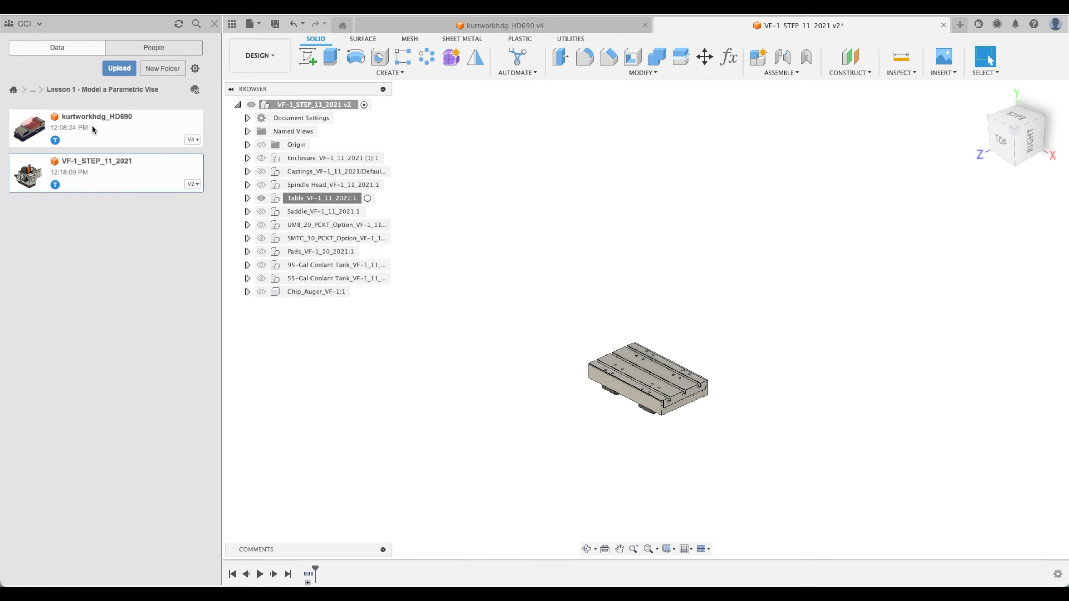
{"action": "right_click", "coordinate": [100, 125]}
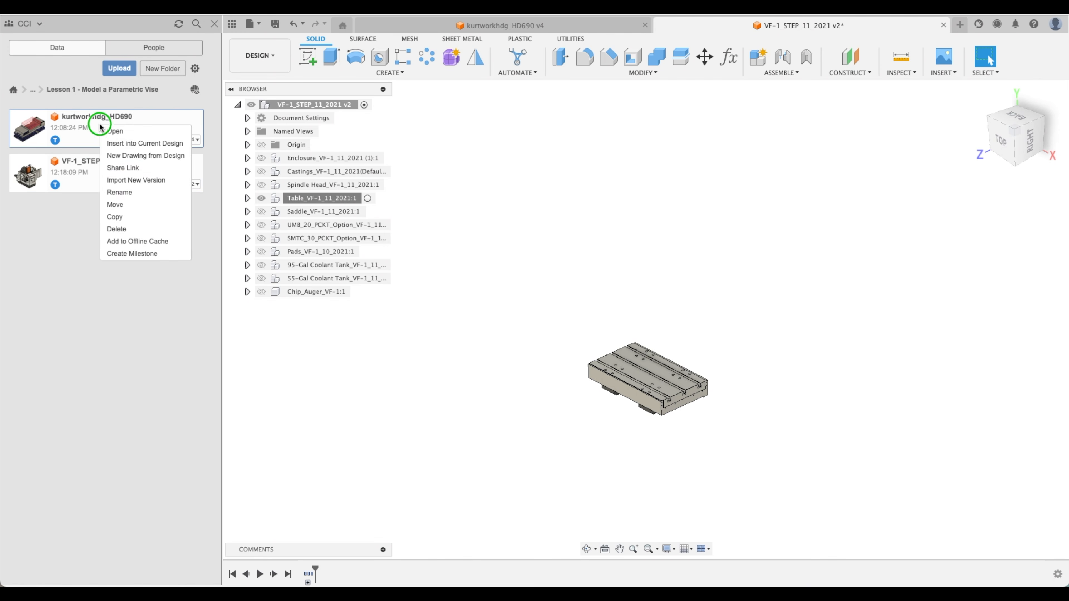
{"action": "left_click", "coordinate": [133, 144]}
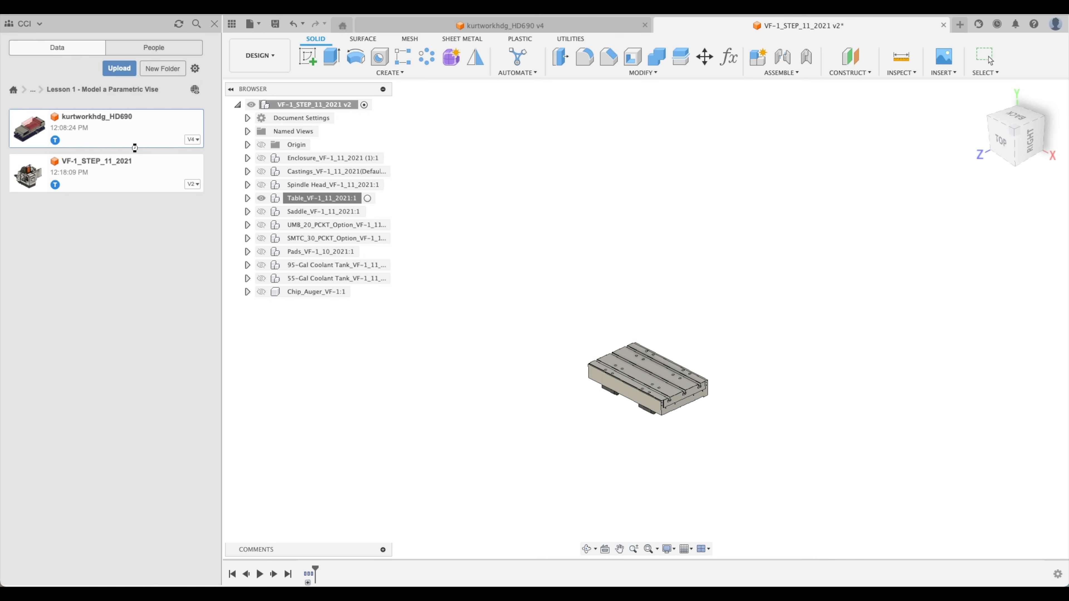
{"action": "left_click_drag", "start_coordinate": [838, 273], "coordinate": [836, 99]}
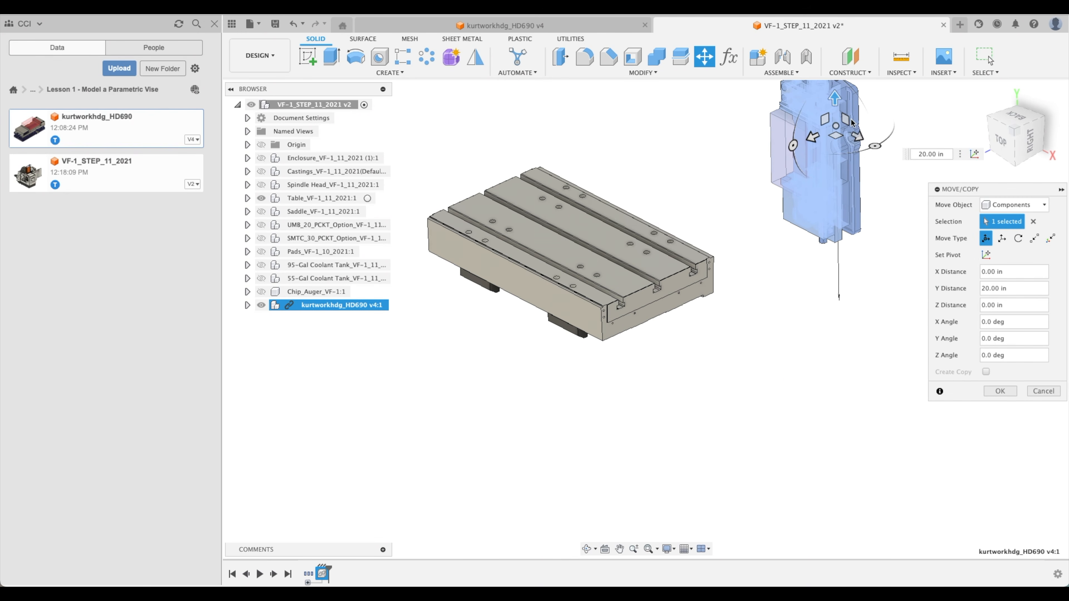
{"action": "left_click_drag", "start_coordinate": [794, 146], "coordinate": [828, 94]}
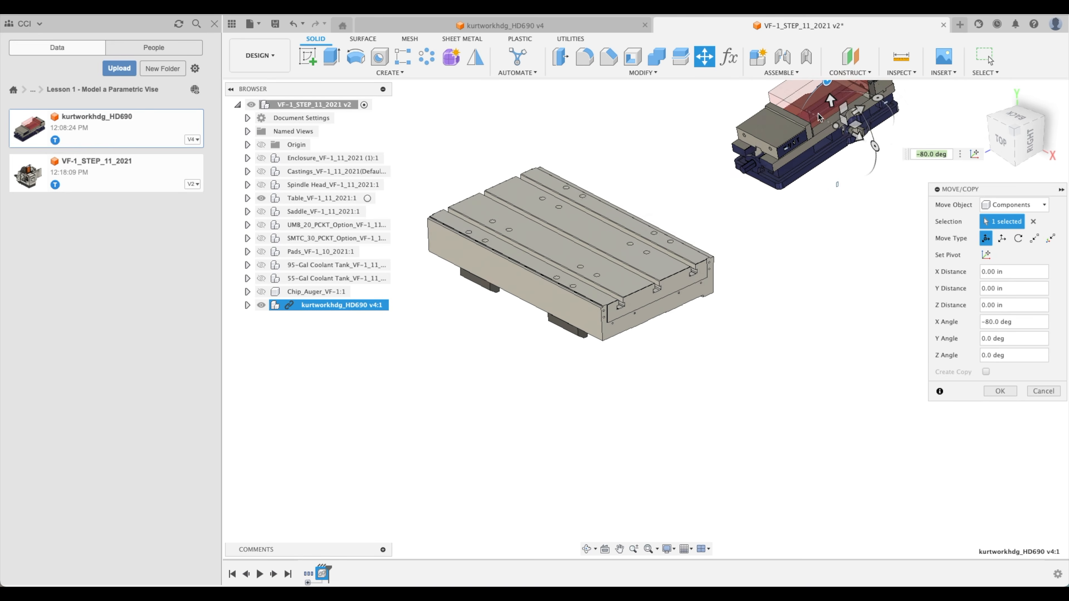
{"action": "key", "text": "Return"}
Step: Joint the vise's base to the machine table with a 90 deg angle, flipped, and a 0.40 in Y offset aligning its clamping slot with the T-slot
{"action": "key", "text": "j"}
{"action": "middle_click_drag", "start_coordinate": [815, 119], "coordinate": [783, 295], "text": "shift"}
{"action": "left_click", "coordinate": [861, 219]}
{"action": "left_click", "coordinate": [648, 186]}
{"action": "left_click_drag", "start_coordinate": [623, 213], "coordinate": [565, 215]}
{"action": "scroll", "coordinate": [564, 193], "scroll_direction": "up", "scroll_amount": 5}
{"action": "left_click_drag", "start_coordinate": [506, 173], "coordinate": [552, 175]}
{"action": "scroll", "coordinate": [502, 174], "scroll_direction": "up", "scroll_amount": 5}
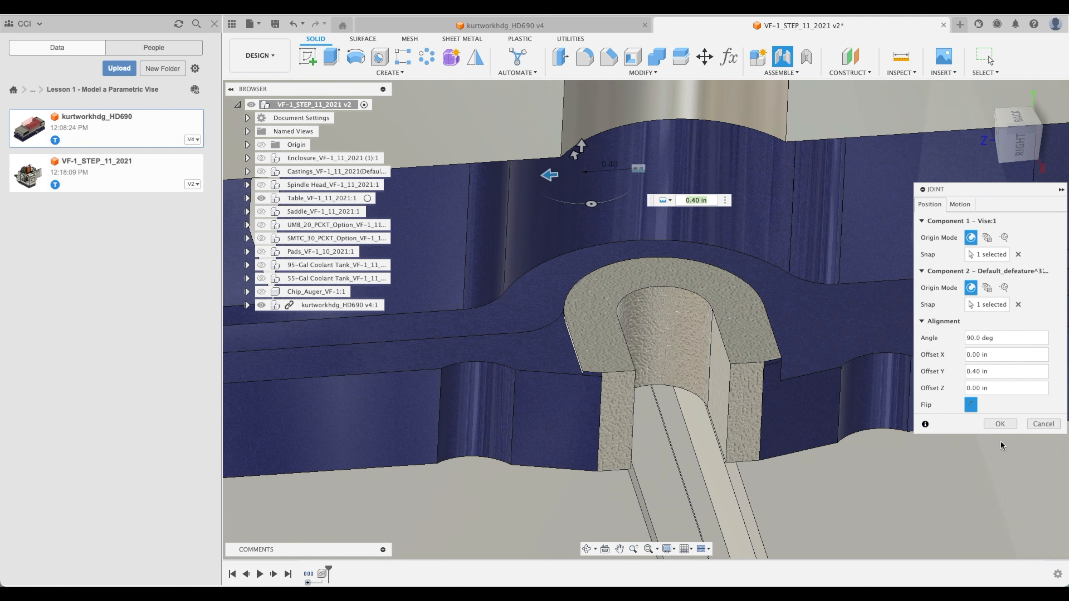
{"action": "left_click", "coordinate": [1000, 424]}
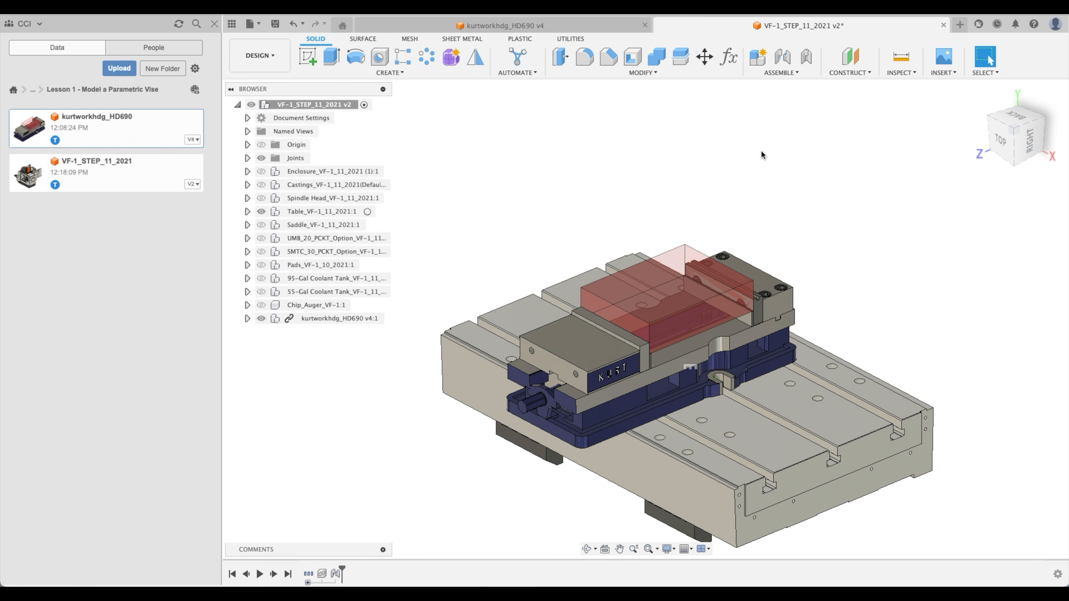
Step: Check the machine design's parameter list, and break the kurtworkhdg_HD690 vise component's link to its source design
{"action": "left_click", "coordinate": [209, 23]}
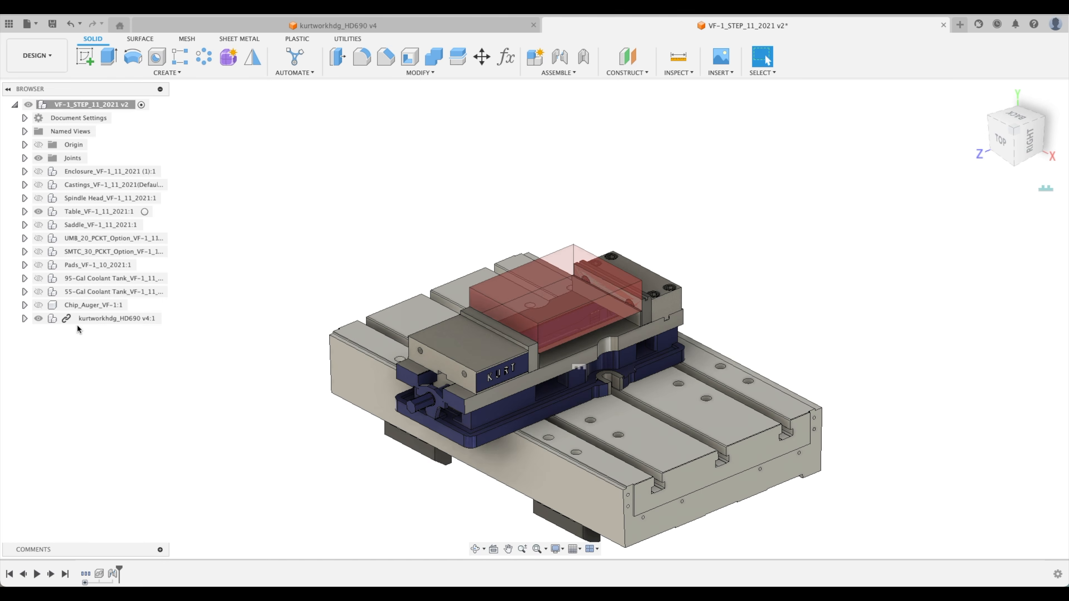
{"action": "left_click", "coordinate": [82, 319]}
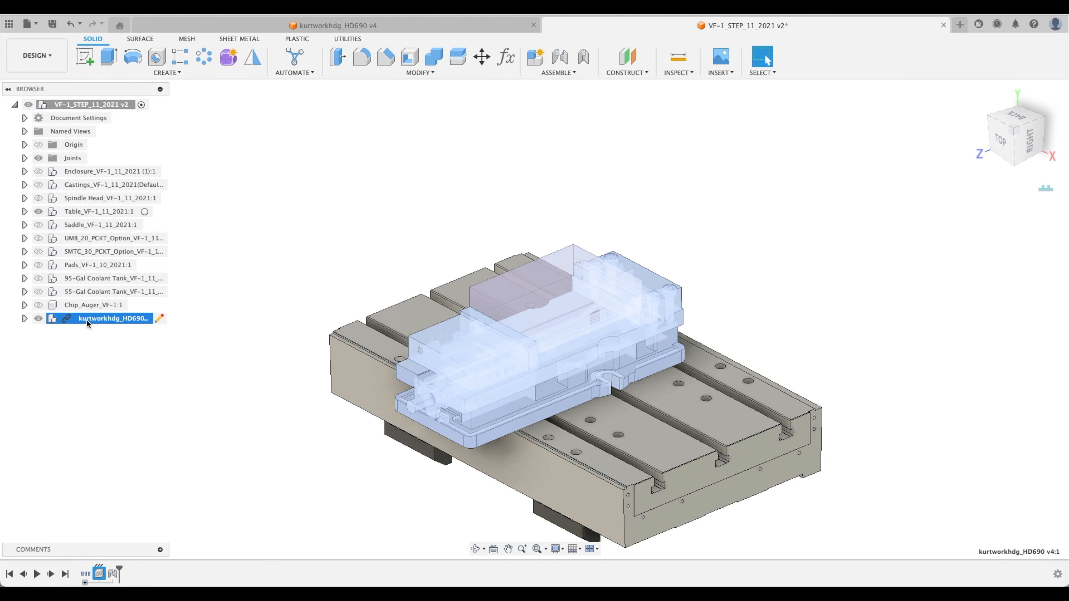
{"action": "right_click", "coordinate": [84, 319]}
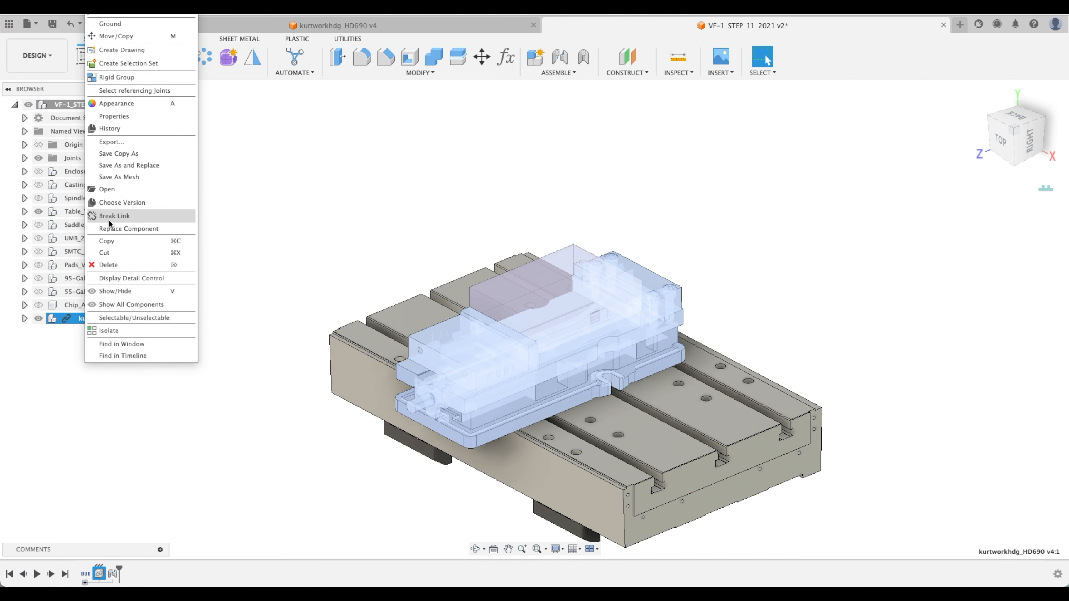
{"action": "left_click", "coordinate": [479, 107]}
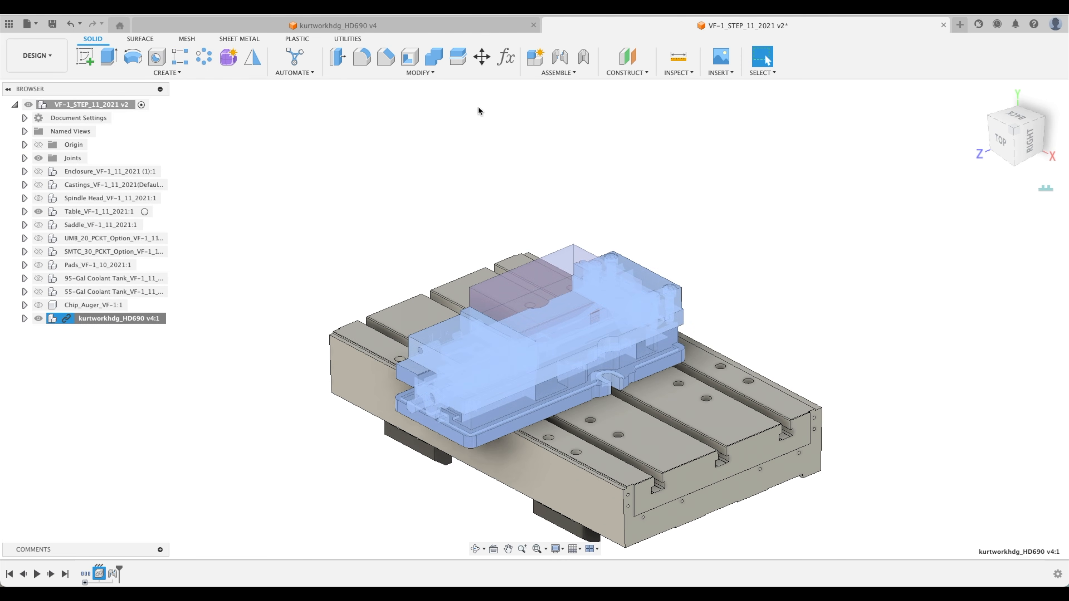
{"action": "left_click", "coordinate": [506, 57]}
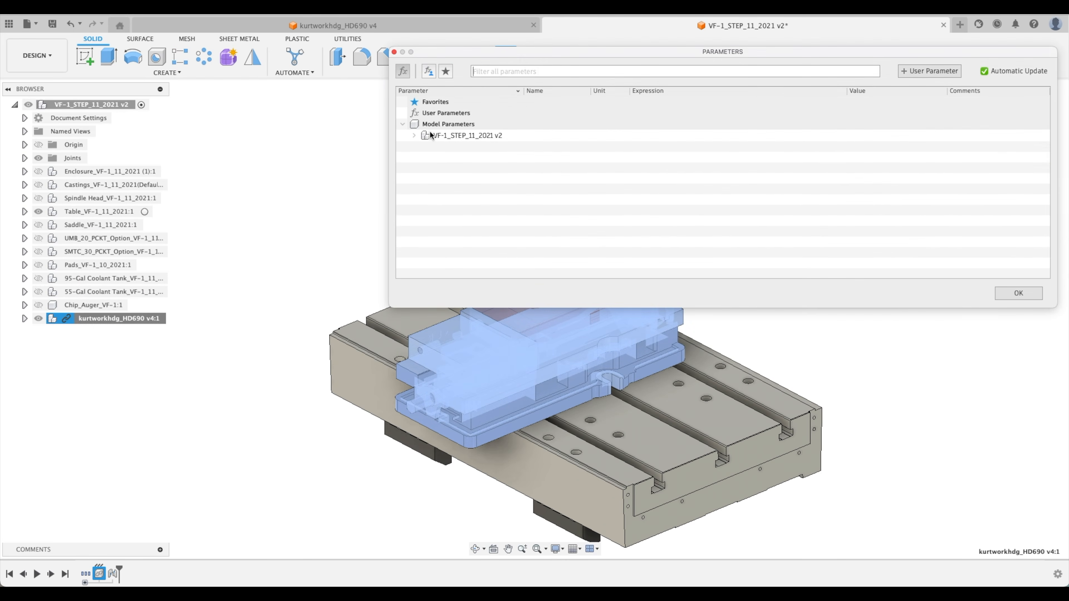
{"action": "left_click", "coordinate": [1019, 293]}
{"action": "right_click", "coordinate": [92, 319]}
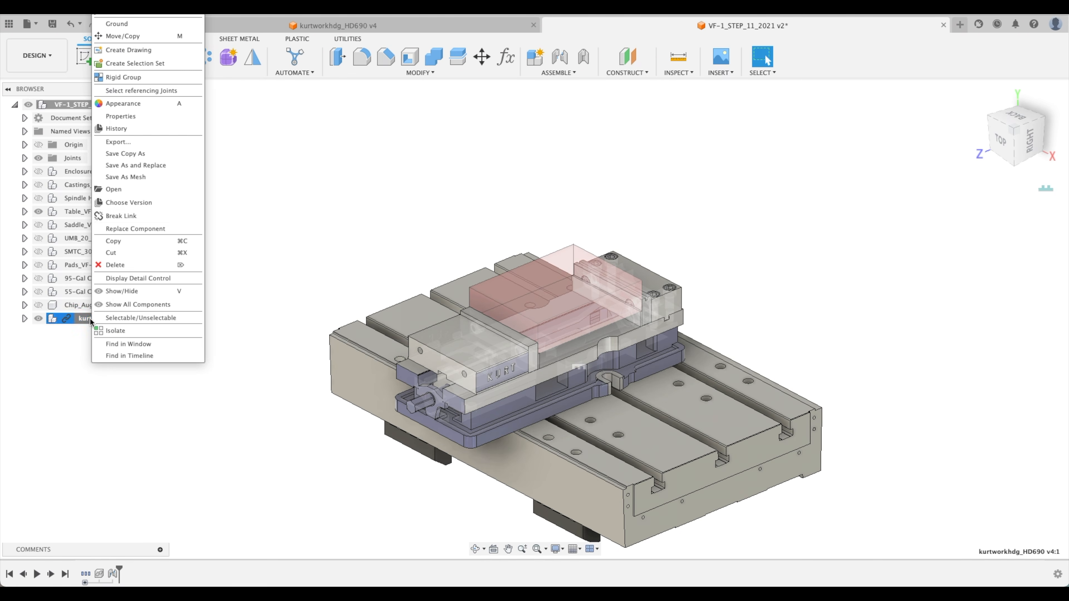
{"action": "left_click", "coordinate": [134, 215]}
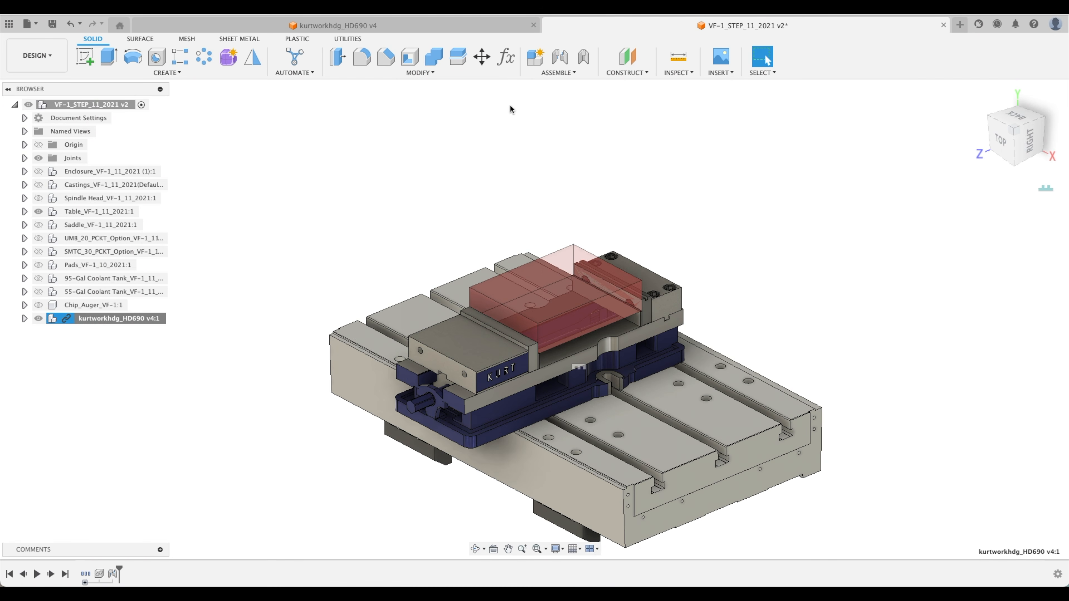
Step: Set the StockY user parameter to 4 in, accept the change and restore the home view
{"action": "left_click", "coordinate": [508, 59]}
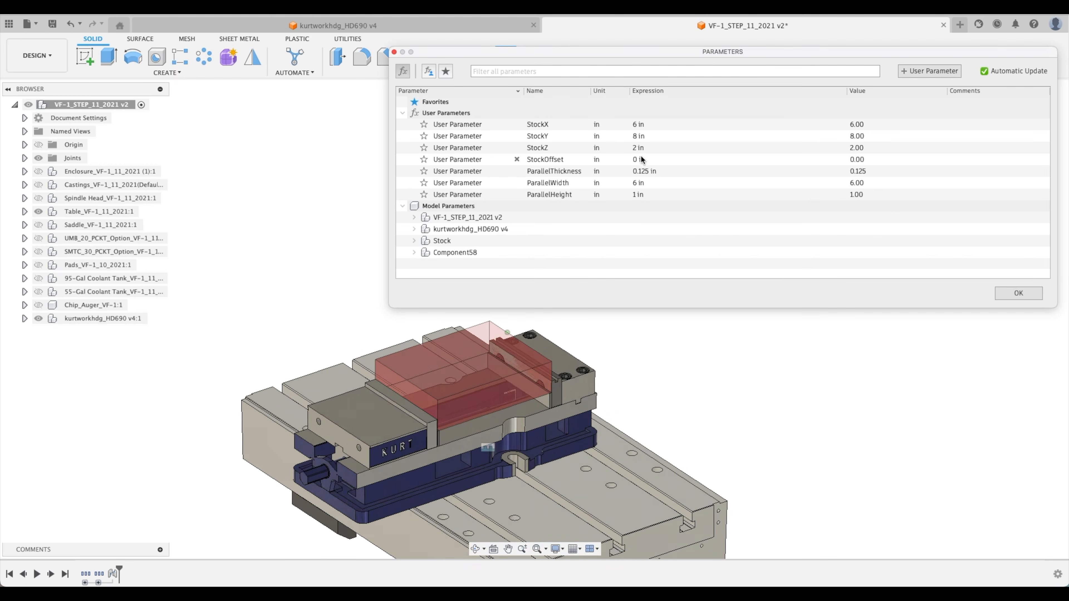
{"action": "left_click", "coordinate": [656, 135]}
{"action": "type", "text": "4"}
{"action": "key", "text": "Return"}
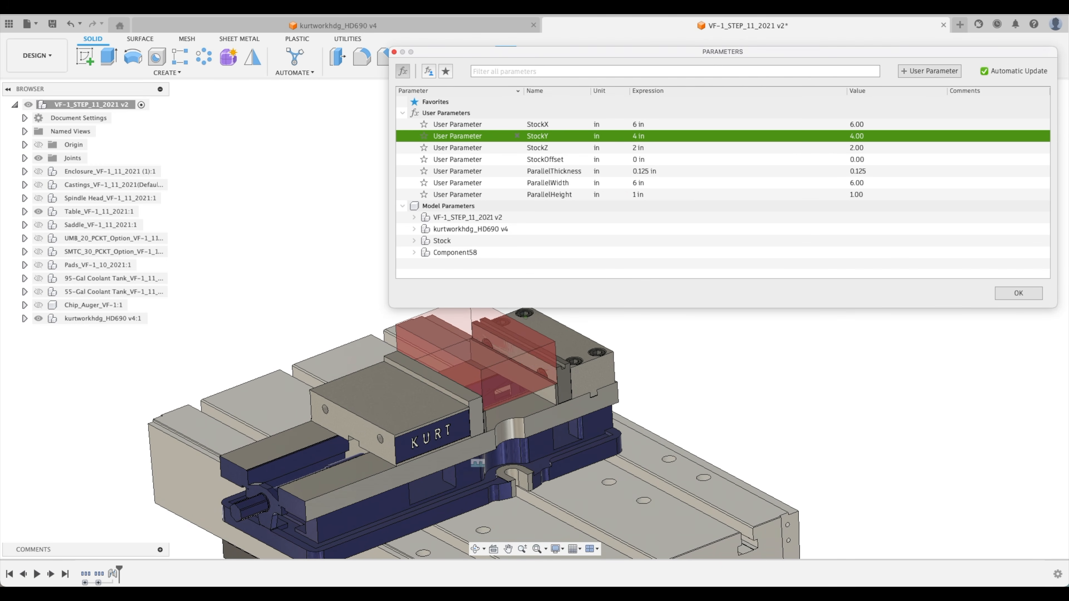
{"action": "left_click", "coordinate": [1018, 293]}
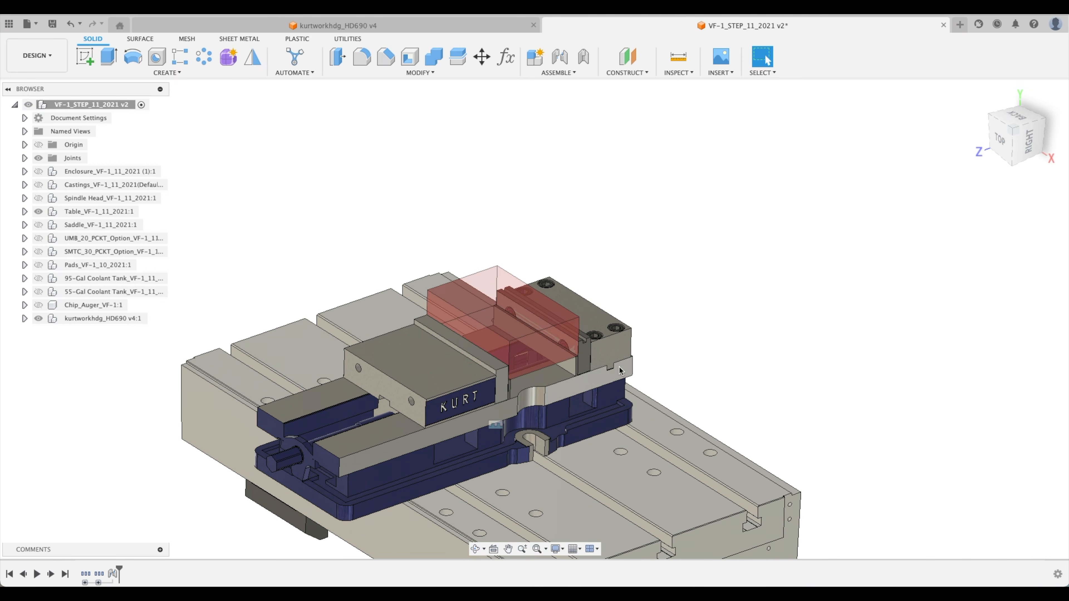
{"action": "left_click", "coordinate": [979, 96]}
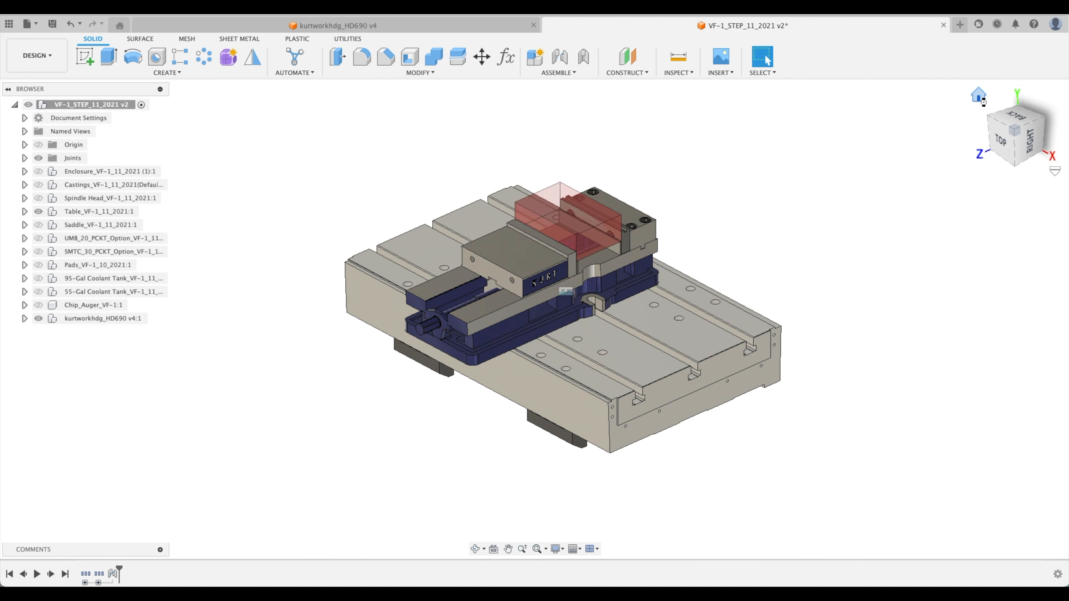